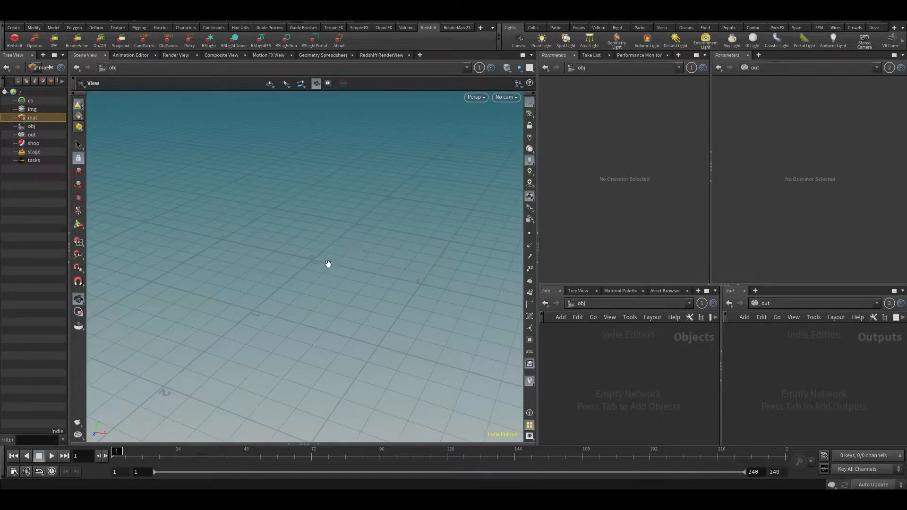
Switch to the browser and open the full-size RTX off/on Cornell box image from the "nvidia ray tracing box" image results
{"action": "left_click", "coordinate": [218, 499]}
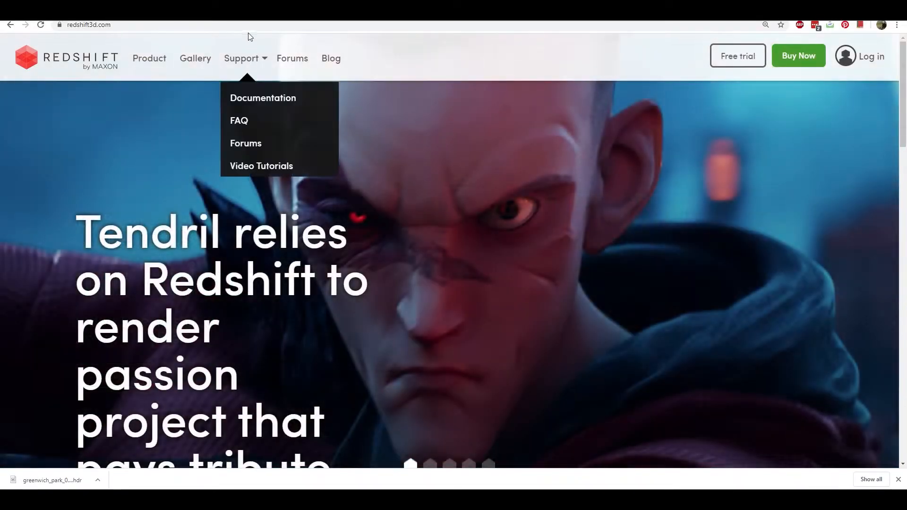
{"action": "left_click", "coordinate": [222, 9]}
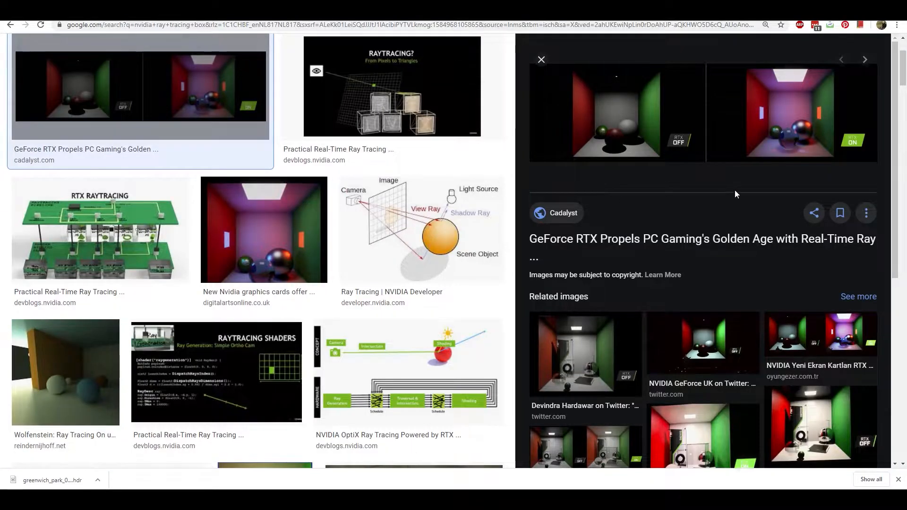
{"action": "scroll", "coordinate": [734, 190], "scroll_direction": "up", "scroll_amount": 3}
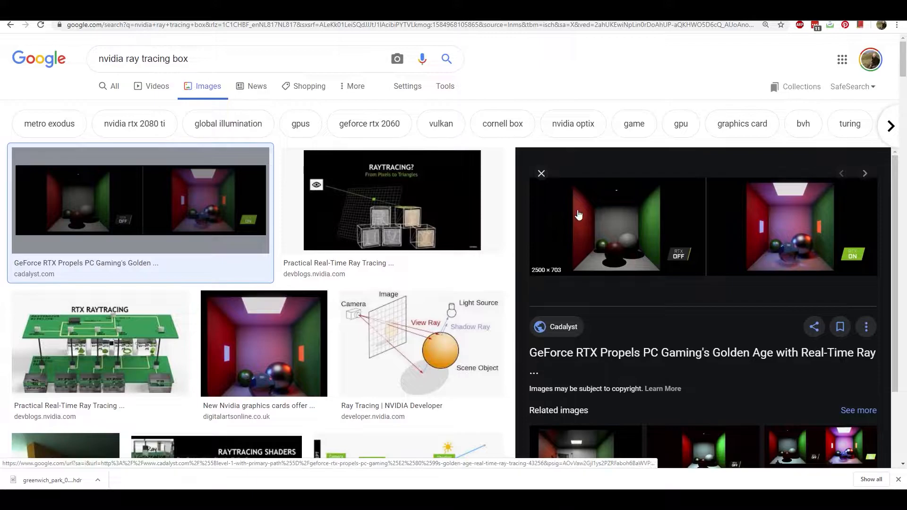
{"action": "left_click", "coordinate": [697, 222]}
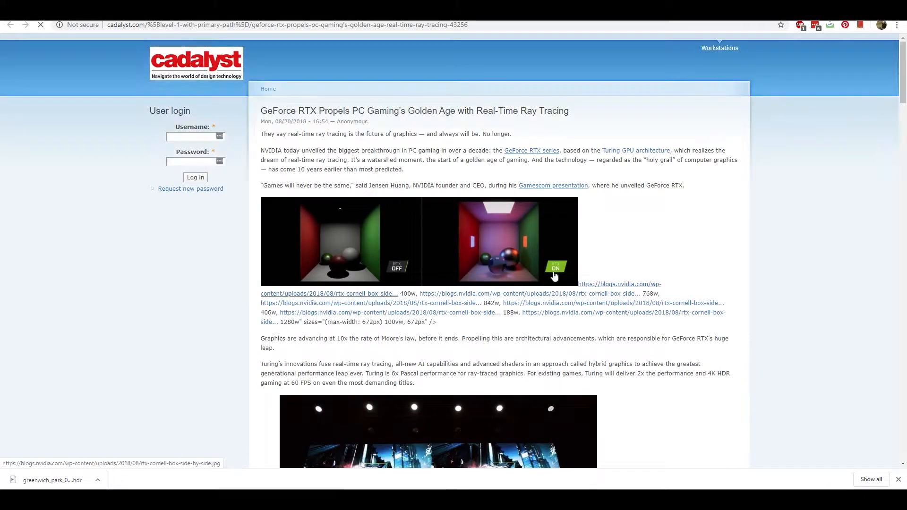
{"action": "left_click", "coordinate": [439, 240]}
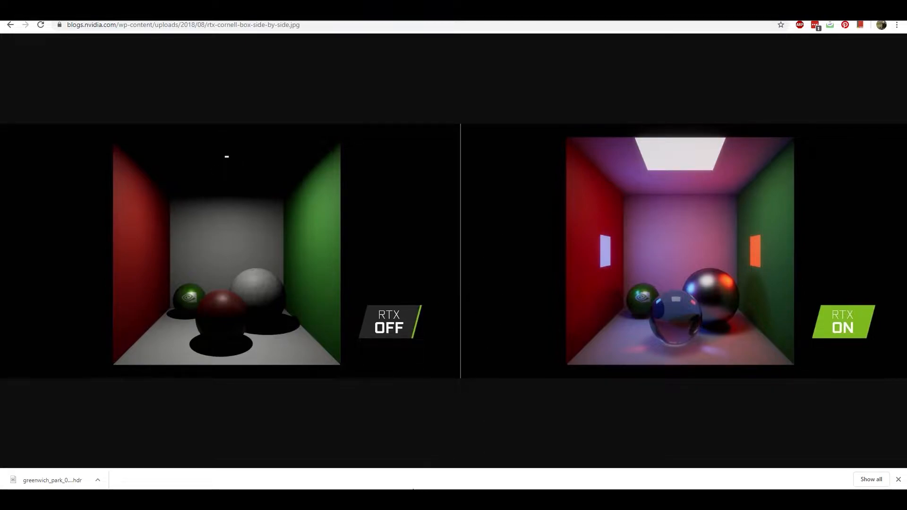
Switch back to Houdini and add a geometry object to the empty object network
{"action": "mouse_move", "coordinate": [413, 488]}
{"action": "left_click", "coordinate": [401, 458]}
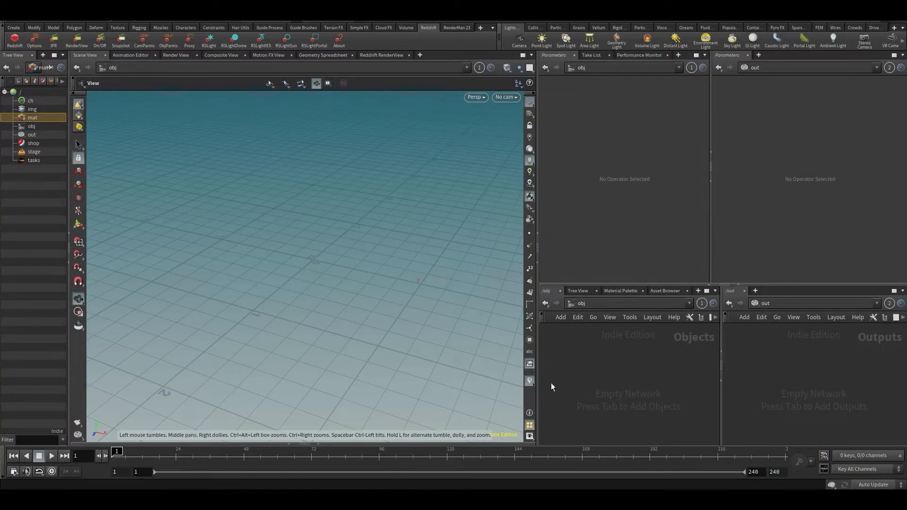
{"action": "key", "text": "Tab"}
{"action": "type", "text": "geo"}
{"action": "key", "text": "Return"}
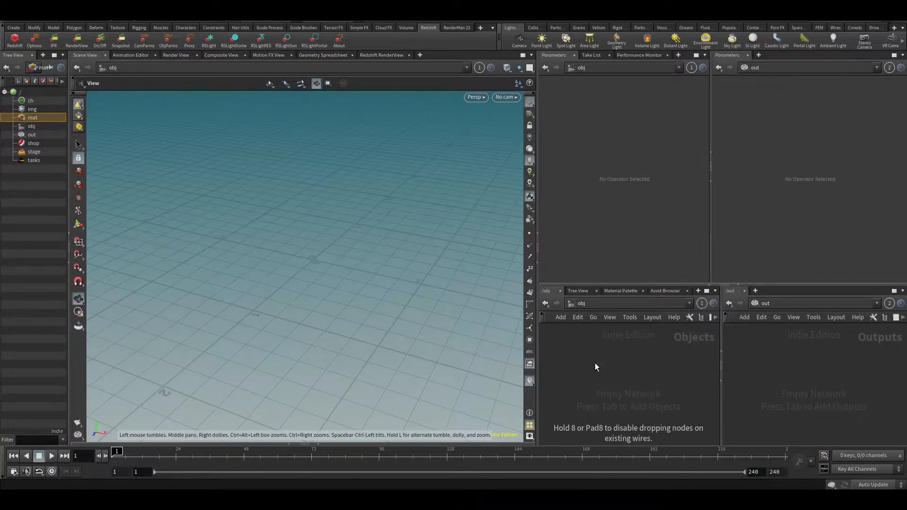
{"action": "left_click", "coordinate": [594, 364]}
Create a box inside the geometry object and delete the box's front face
{"action": "double_click", "coordinate": [594, 363]}
{"action": "key", "text": "Tab"}
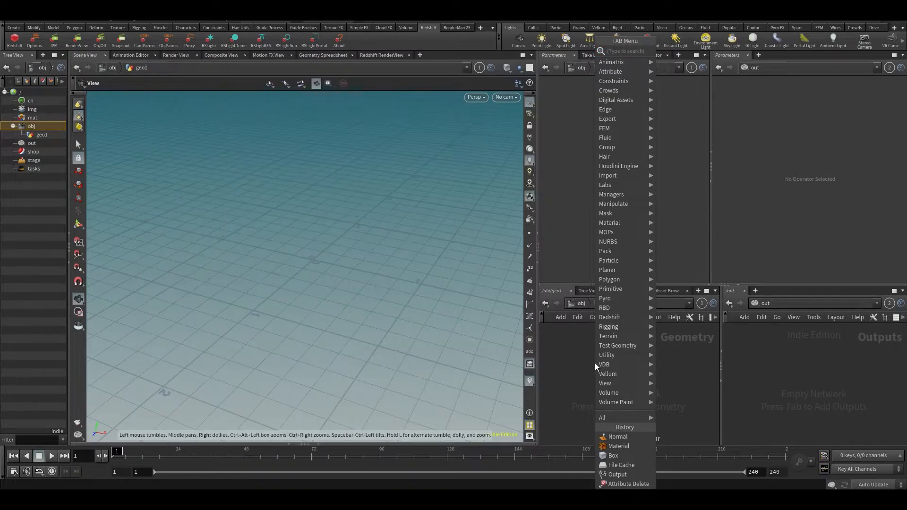
{"action": "type", "text": "box"}
{"action": "key", "text": "Return"}
{"action": "left_click", "coordinate": [594, 362]}
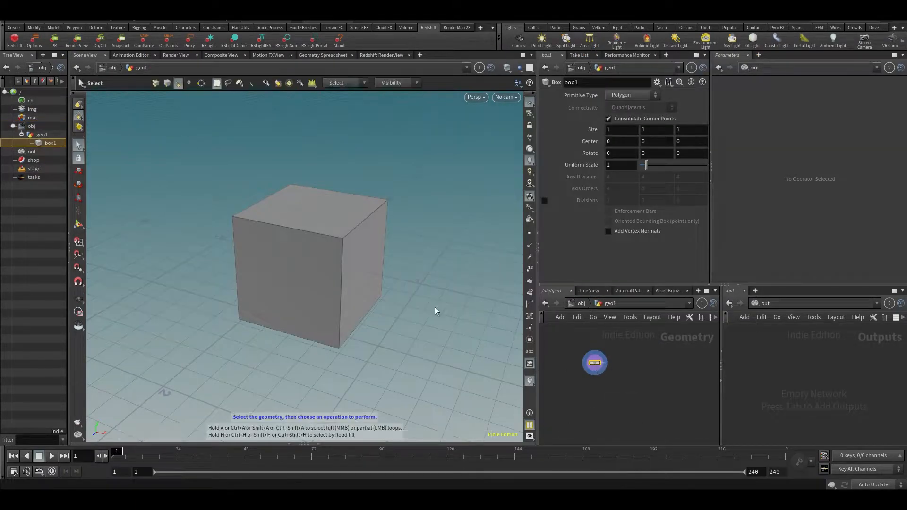
{"action": "left_click", "coordinate": [254, 273]}
{"action": "key", "text": "Delete"}
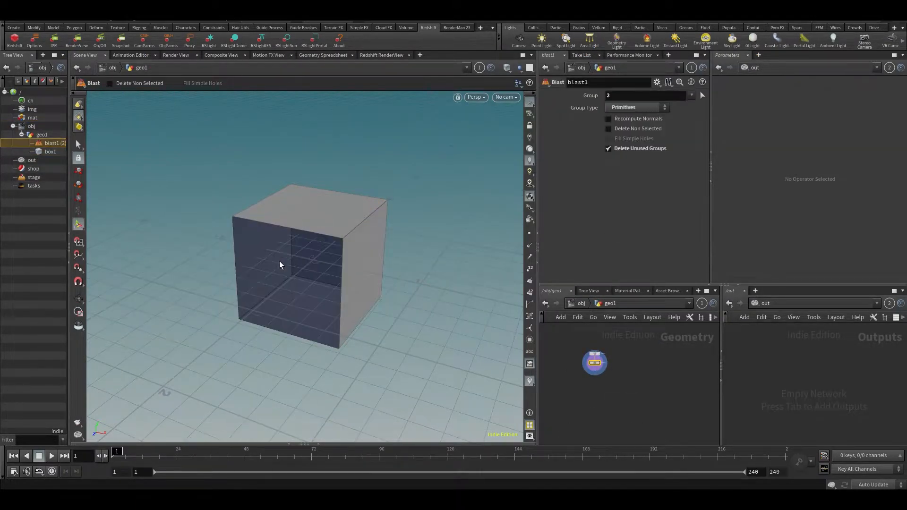
Create a new camera from a head-on view into the open side of the box
{"action": "left_click_drag", "start_coordinate": [366, 231], "coordinate": [393, 201], "text": "alt"}
{"action": "middle_click_drag", "start_coordinate": [316, 259], "coordinate": [349, 235], "text": "alt"}
{"action": "scroll", "coordinate": [344, 243], "scroll_direction": "up", "scroll_amount": 5}
{"action": "scroll", "coordinate": [304, 255], "scroll_direction": "up", "scroll_amount": 3}
{"action": "key", "text": "Return"}
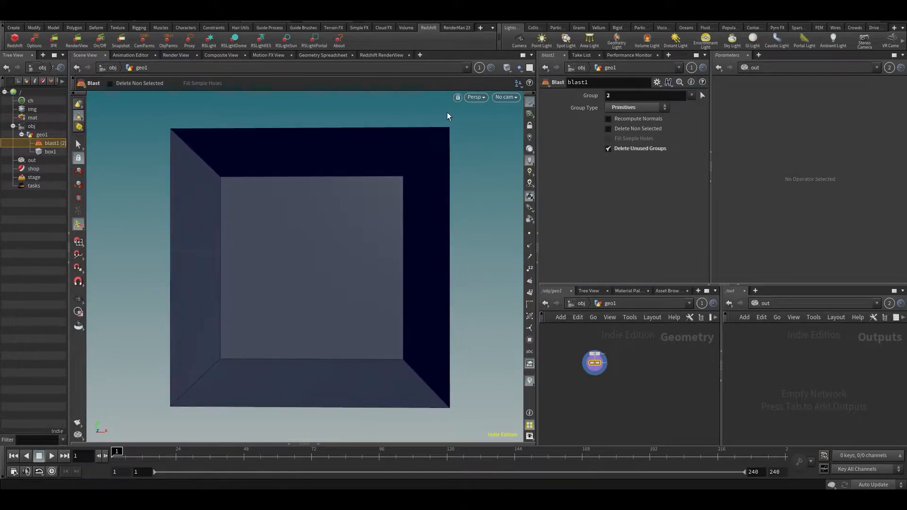
{"action": "left_click", "coordinate": [503, 97]}
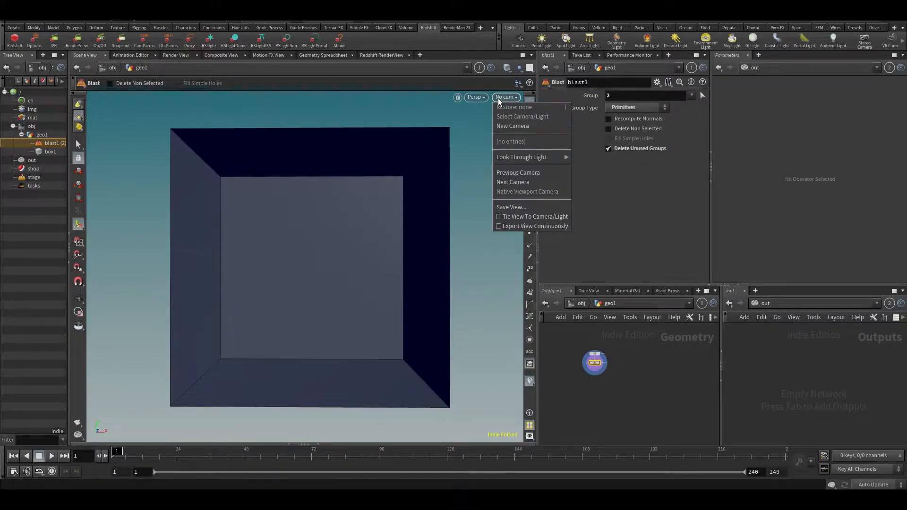
{"action": "left_click", "coordinate": [509, 127]}
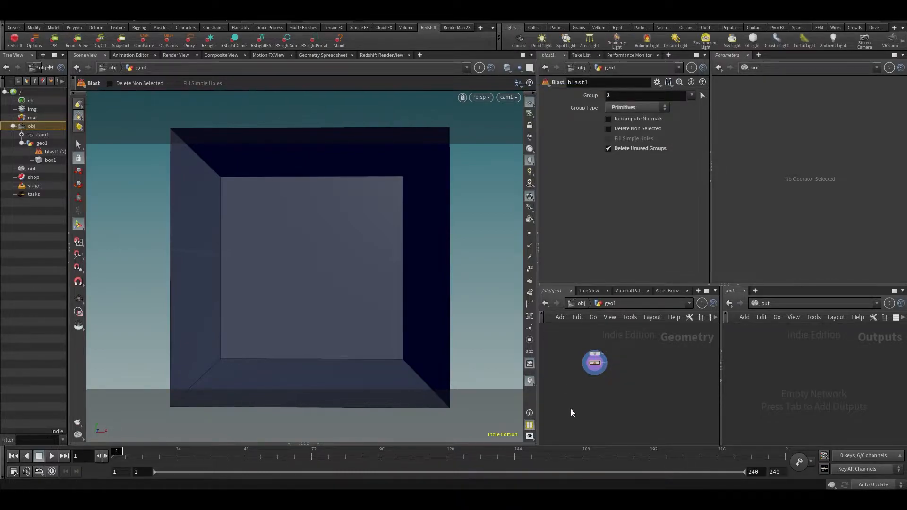
Set the resolution of the camera cam1 to 1024 by 1024
{"action": "key", "text": "u"}
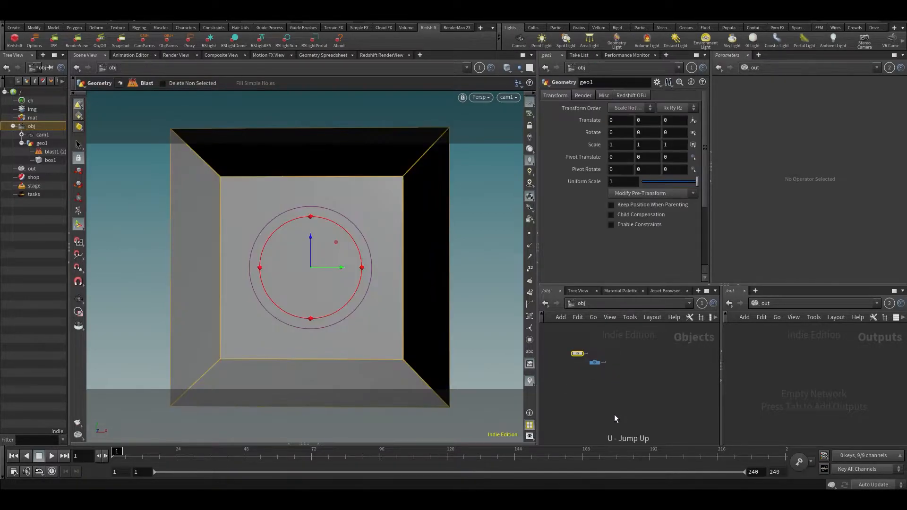
{"action": "left_click_drag", "start_coordinate": [609, 390], "coordinate": [613, 383]}
{"action": "left_click", "coordinate": [606, 96]}
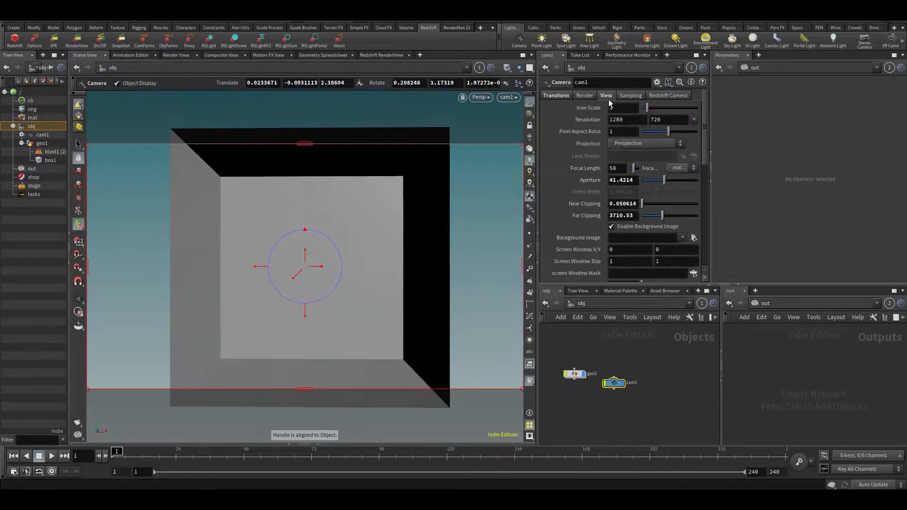
{"action": "double_click", "coordinate": [641, 116]}
{"action": "type", "text": "1024"}
{"action": "key", "text": "Tab"}
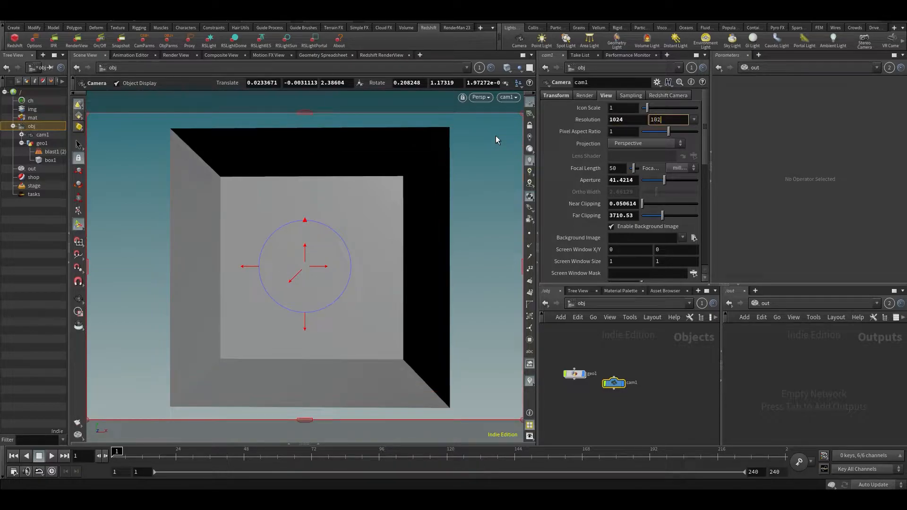
{"action": "type", "text": "1024"}
{"action": "key", "text": "Return"}
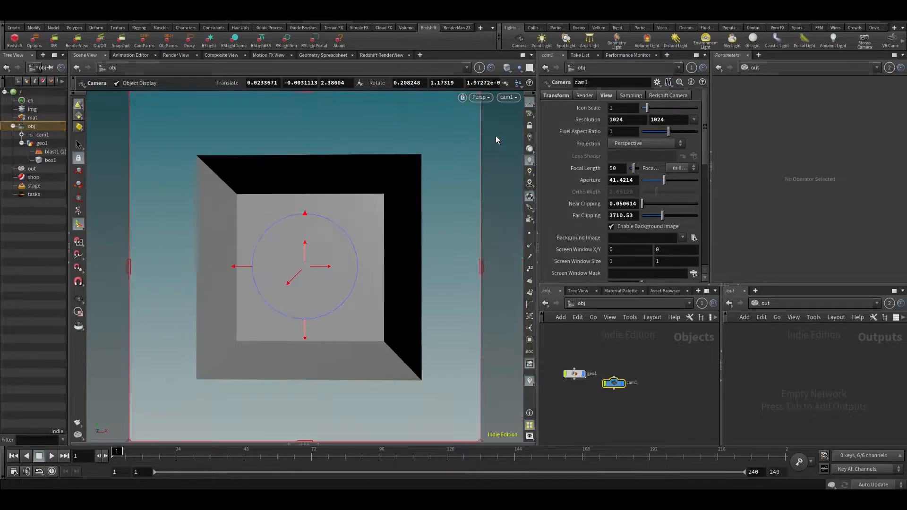
Lock the camera to the view and move it closer to the box, to about 1.85 in Z
{"action": "left_click", "coordinate": [529, 126]}
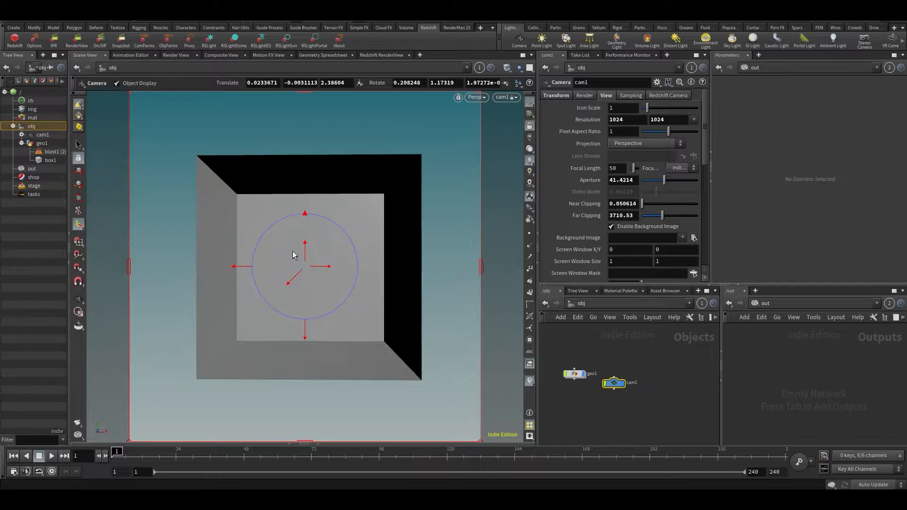
{"action": "scroll", "coordinate": [298, 241], "scroll_direction": "up", "scroll_amount": 4}
{"action": "middle_click_drag", "start_coordinate": [298, 241], "coordinate": [296, 235]}
{"action": "scroll", "coordinate": [296, 236], "scroll_direction": "down", "scroll_amount": 1}
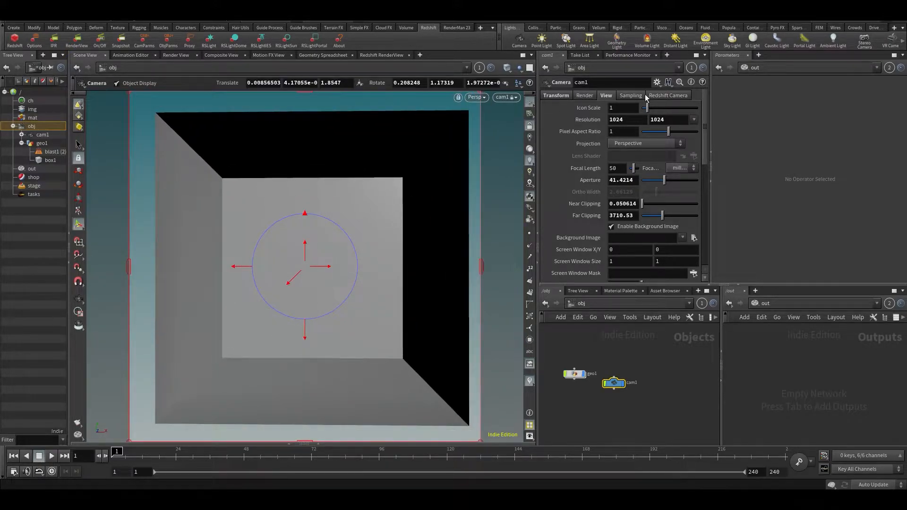
Show cam1's Redshift camera settings, add RenderMan spare parameters to the camera and undo that addition
{"action": "left_click", "coordinate": [659, 97]}
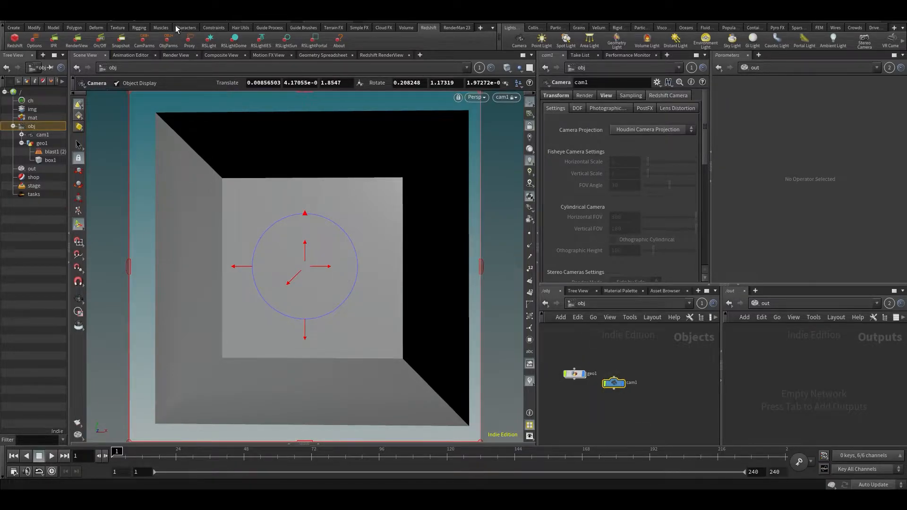
{"action": "left_click", "coordinate": [459, 28]}
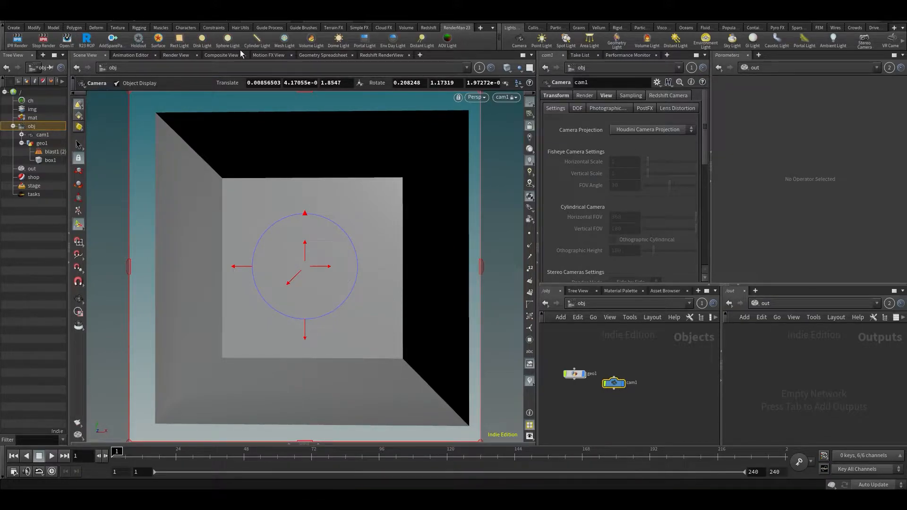
{"action": "left_click", "coordinate": [112, 48]}
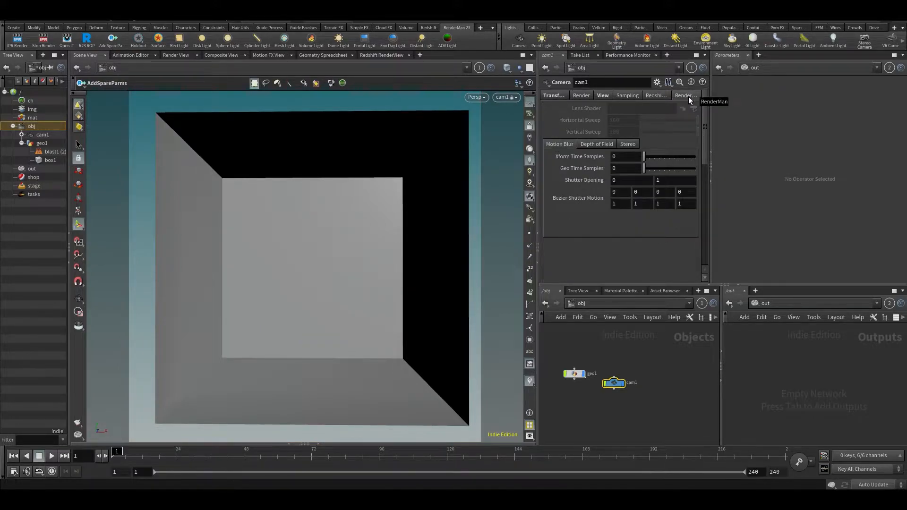
{"action": "key", "text": "ctrl+z"}
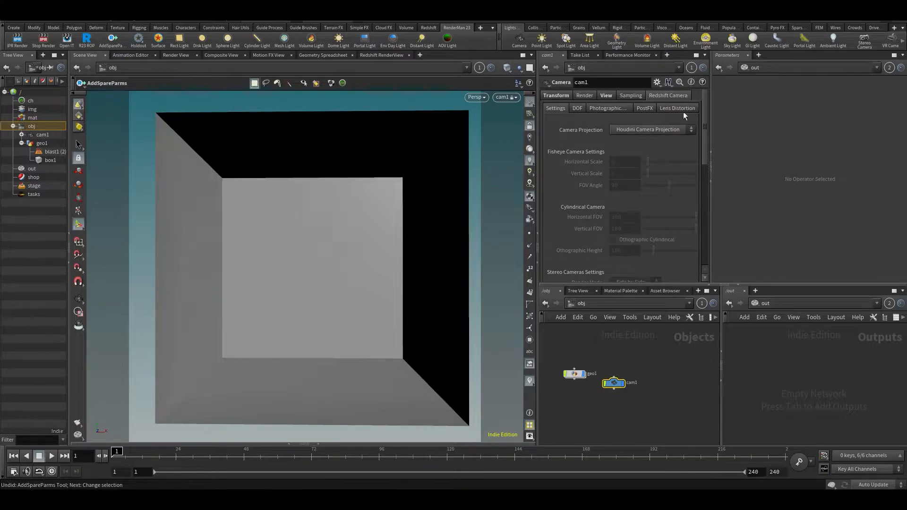
Line up the cam1 node beside geo1 in the object network
{"action": "left_click_drag", "start_coordinate": [613, 385], "coordinate": [618, 376]}
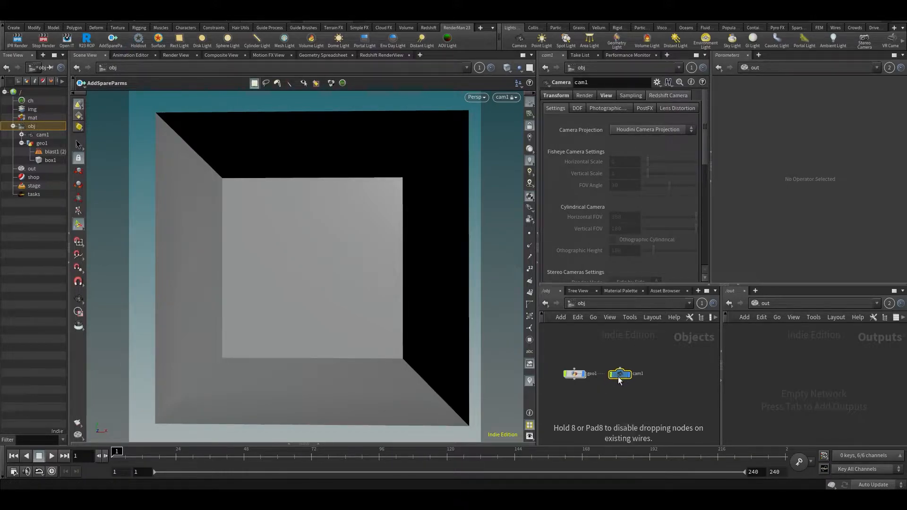
{"action": "left_click", "coordinate": [656, 398]}
{"action": "scroll", "coordinate": [655, 398], "scroll_direction": "up", "scroll_amount": 2}
{"action": "left_click", "coordinate": [558, 368]}
{"action": "key", "text": "Escape"}
Set cam1's rotation to 0 on all three axes
{"action": "middle_click_drag", "start_coordinate": [403, 279], "coordinate": [393, 278]}
{"action": "left_click_drag", "start_coordinate": [592, 345], "coordinate": [643, 406]}
{"action": "left_click", "coordinate": [562, 97]}
{"action": "left_click", "coordinate": [621, 132]}
{"action": "type", "text": "0"}
{"action": "key", "text": "Tab"}
{"action": "type", "text": "0"}
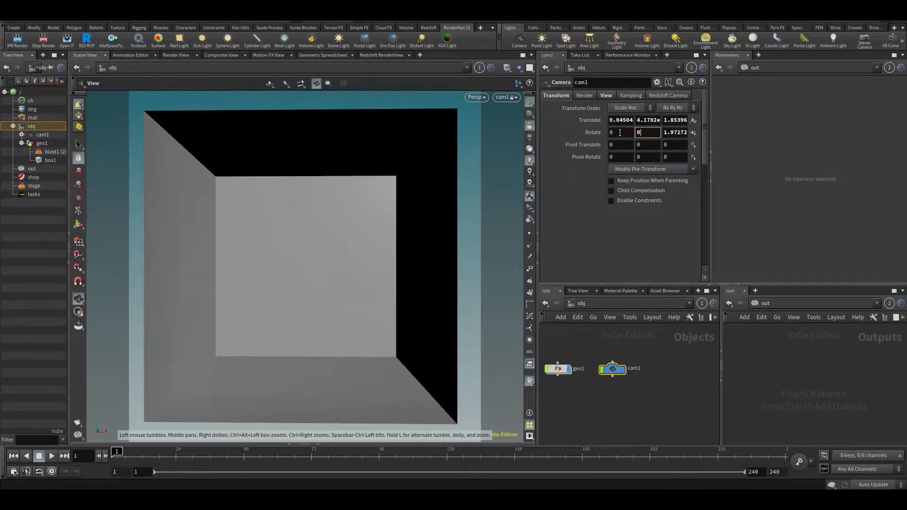
{"action": "key", "text": "Tab"}
{"action": "type", "text": "0"}
{"action": "key", "text": "Return"}
Reposition the camera to about 1.69 in Z so the box opening fills the square frame, and unlock it from the view
{"action": "middle_click_drag", "start_coordinate": [348, 255], "coordinate": [354, 250]}
{"action": "scroll", "coordinate": [353, 252], "scroll_direction": "up", "scroll_amount": 3}
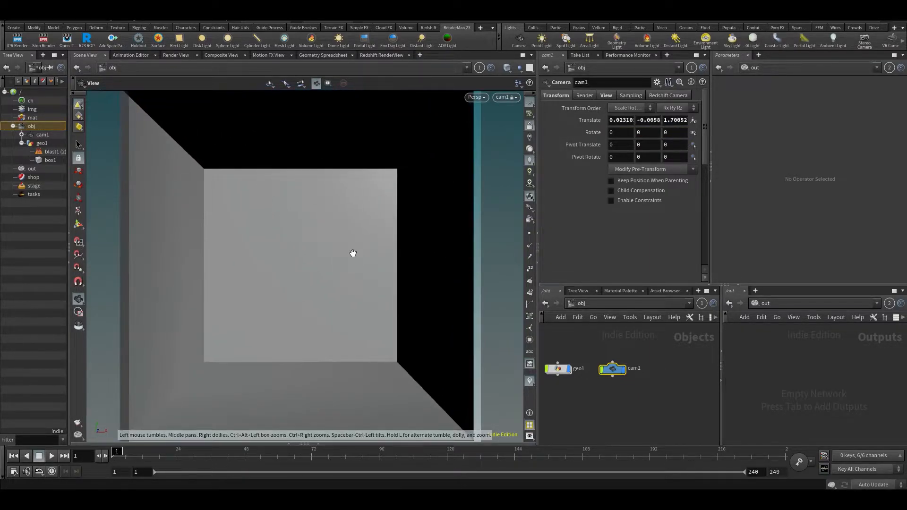
{"action": "scroll", "coordinate": [353, 253], "scroll_direction": "down", "scroll_amount": 3}
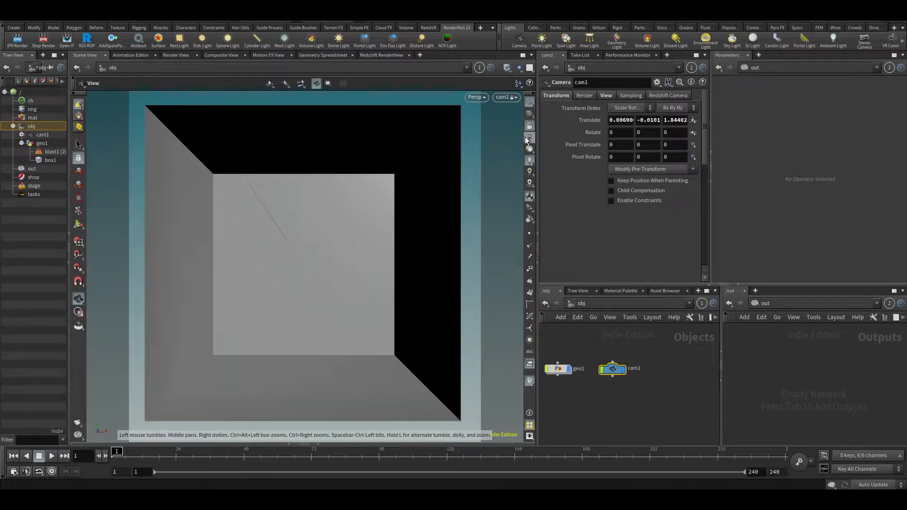
{"action": "scroll", "coordinate": [334, 208], "scroll_direction": "up", "scroll_amount": 3}
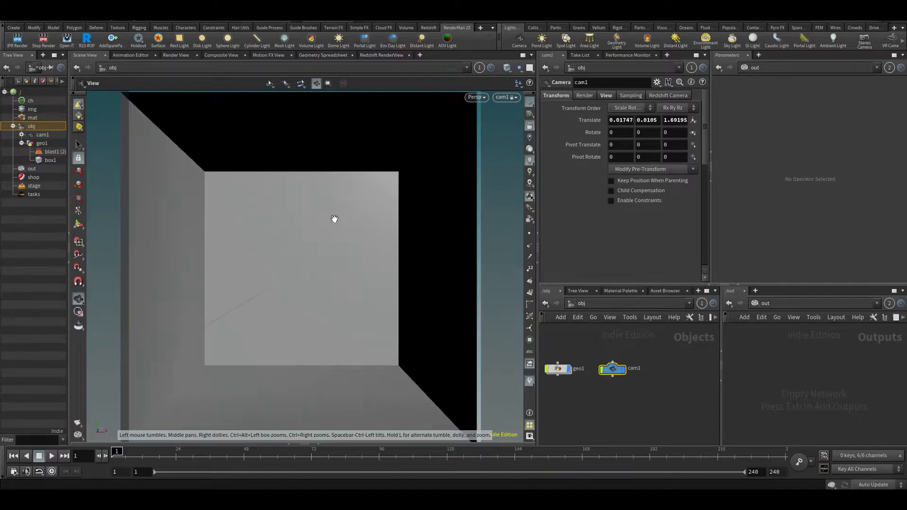
{"action": "middle_click_drag", "start_coordinate": [335, 219], "coordinate": [339, 219]}
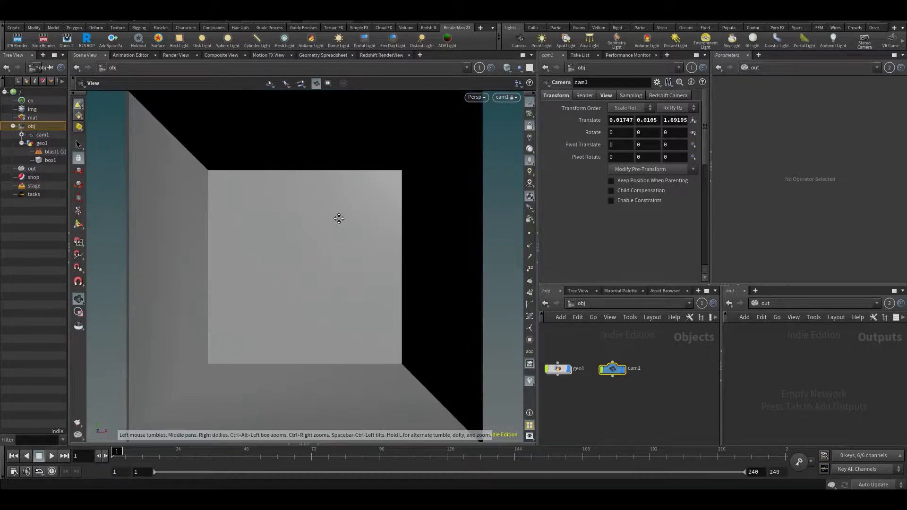
{"action": "left_click", "coordinate": [529, 126]}
Return the viewport to looking through cam1 and save the scene
{"action": "left_click_drag", "start_coordinate": [398, 228], "coordinate": [366, 231]}
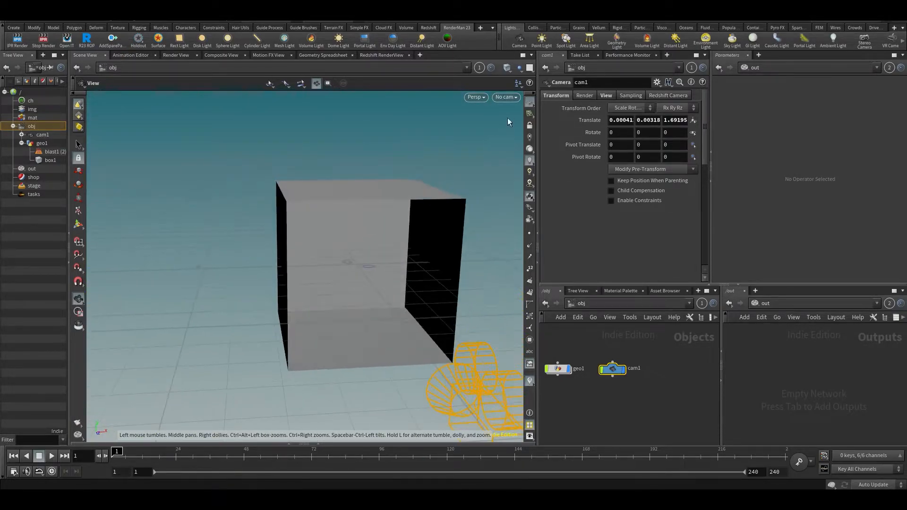
{"action": "left_click", "coordinate": [505, 97]}
{"action": "left_click", "coordinate": [514, 143]}
{"action": "left_click", "coordinate": [632, 426]}
{"action": "key", "text": "ctrl+s"}
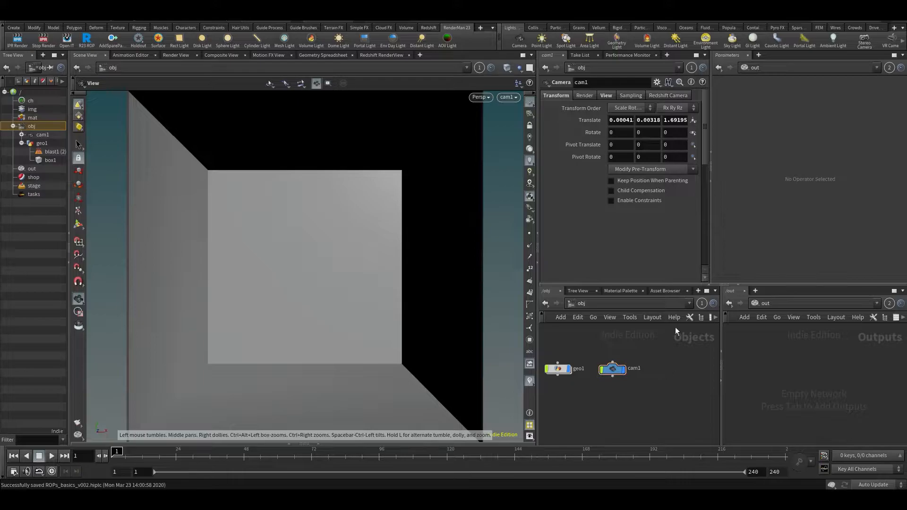
Close the Redshift RenderView beside the scene view and the one in the unfolded pane beneath it
{"action": "left_click", "coordinate": [409, 55]}
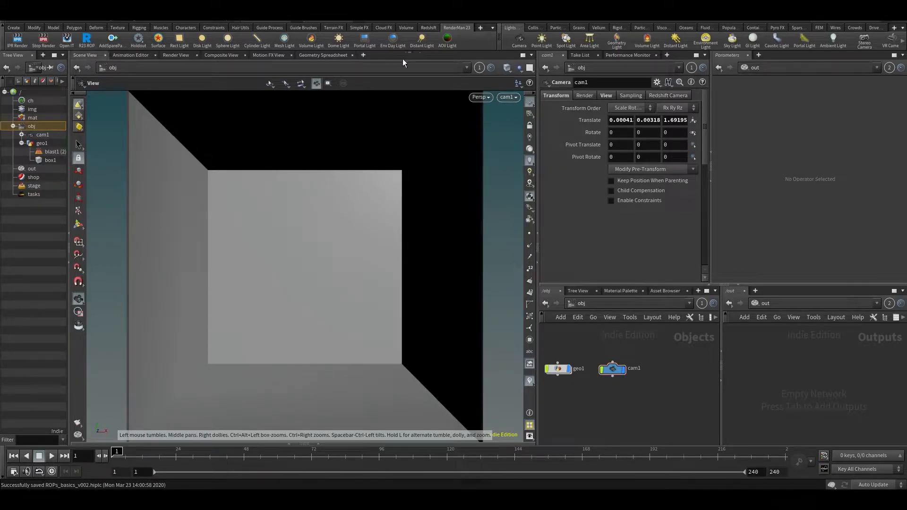
{"action": "left_click", "coordinate": [362, 55]}
{"action": "left_click", "coordinate": [363, 56]}
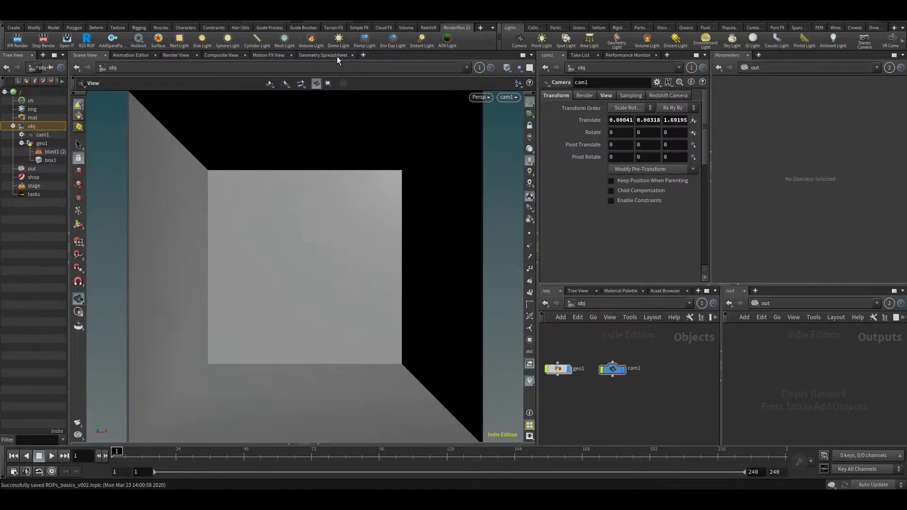
{"action": "left_click", "coordinate": [316, 443]}
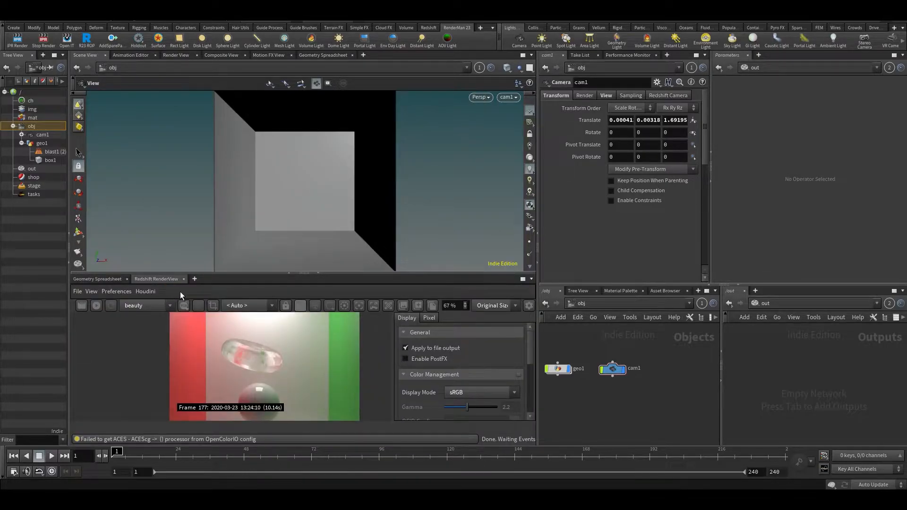
{"action": "left_click", "coordinate": [184, 280]}
Add a Redshift RenderView pane alongside the Geometry Spreadsheet and start a render of the scene in it
{"action": "left_click", "coordinate": [139, 279]}
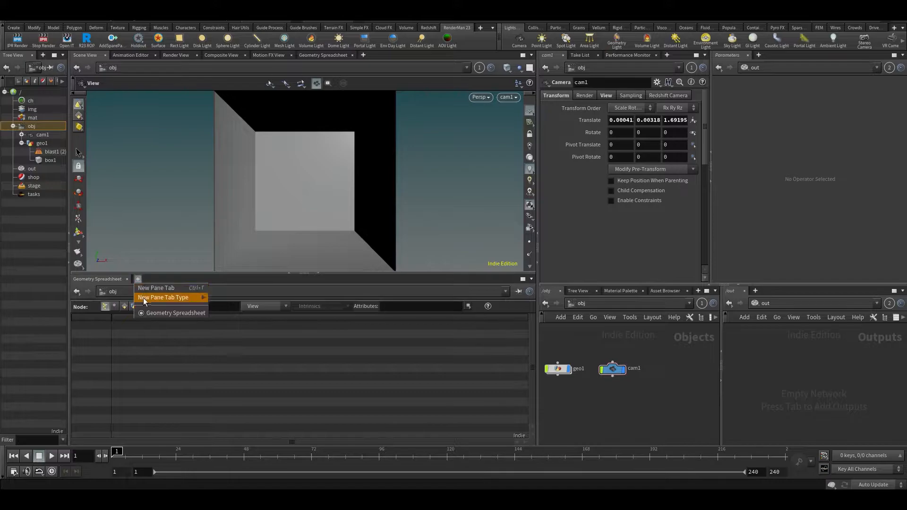
{"action": "left_click", "coordinate": [181, 370]}
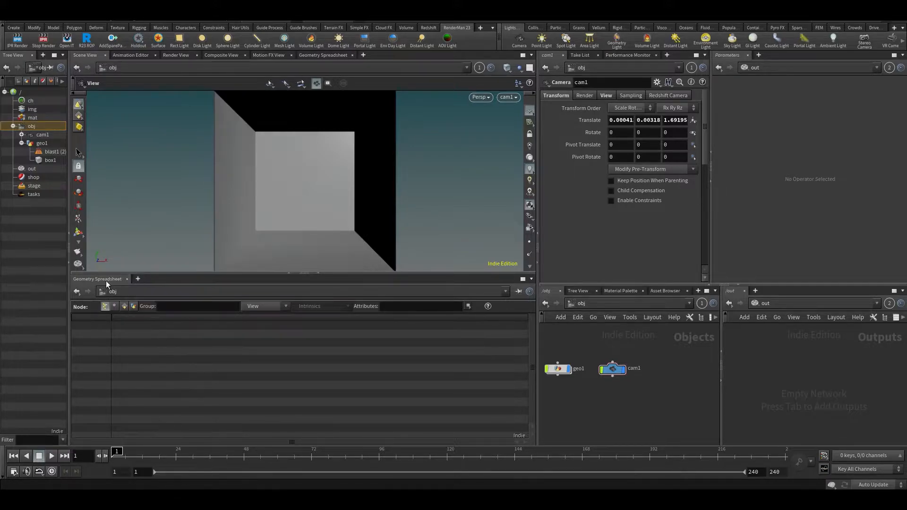
{"action": "left_click", "coordinate": [138, 279]}
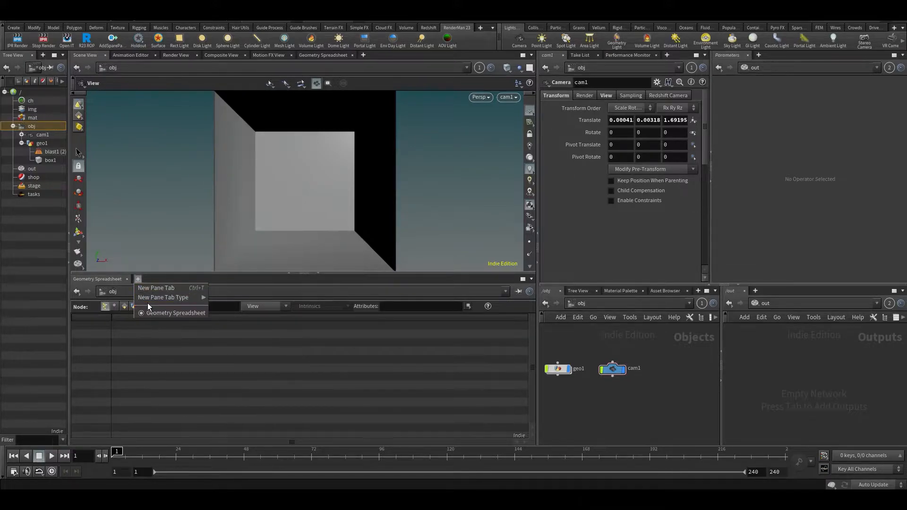
{"action": "mouse_move", "coordinate": [148, 300]}
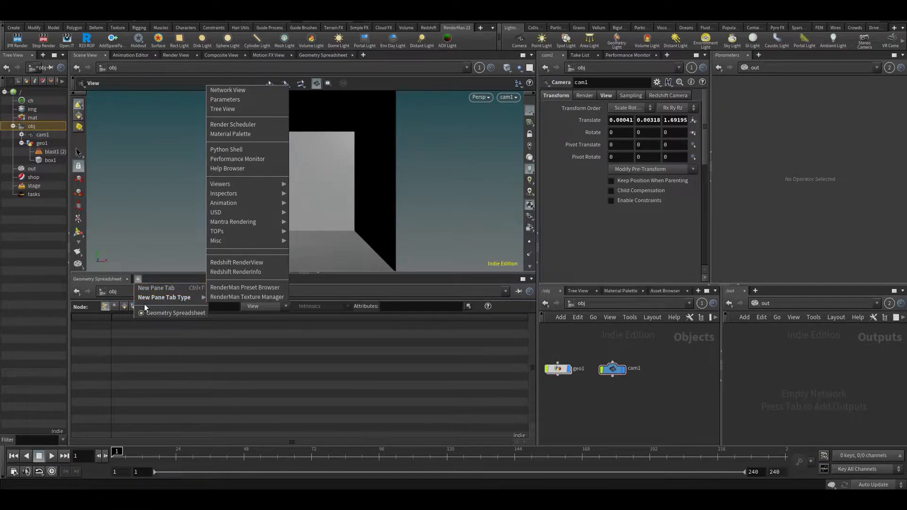
{"action": "left_click", "coordinate": [237, 262]}
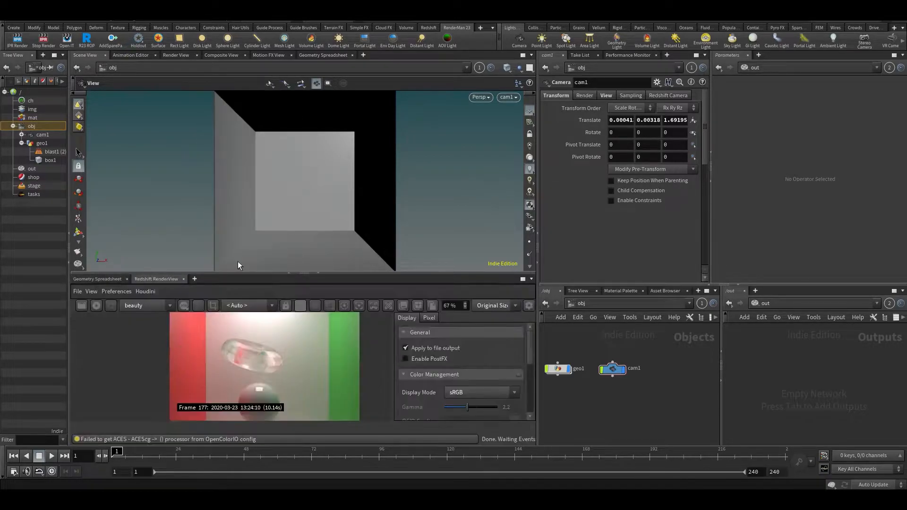
{"action": "left_click", "coordinate": [93, 305]}
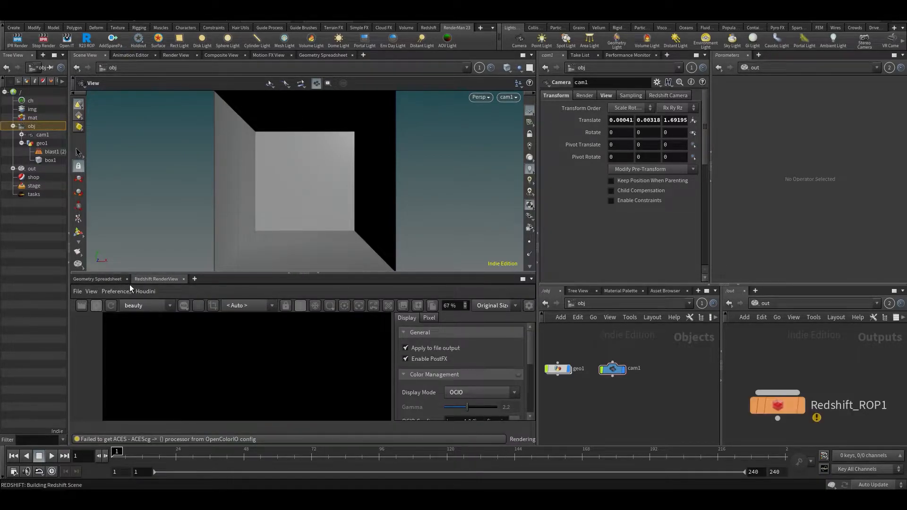
Examine the Redshift ROP and Redshift IPR nodes and their parameters in the out network
{"action": "middle_click_drag", "start_coordinate": [821, 385], "coordinate": [840, 356]}
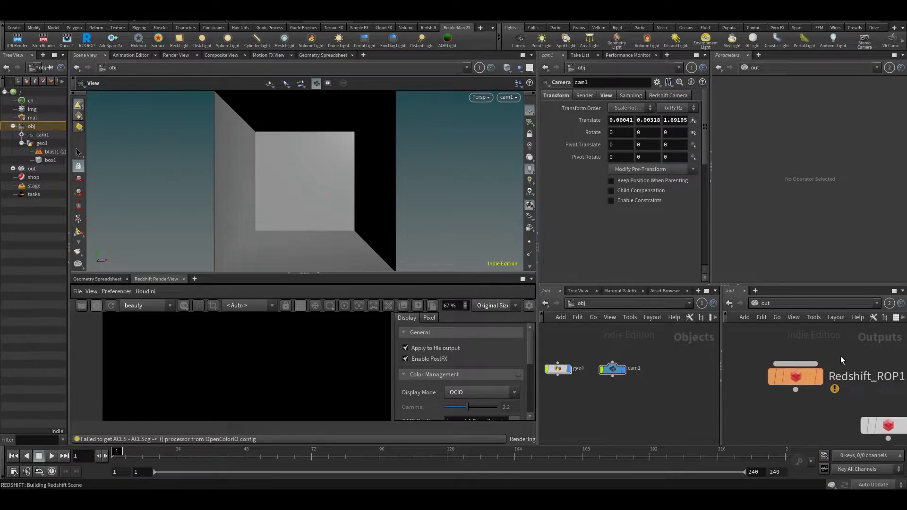
{"action": "scroll", "coordinate": [832, 348], "scroll_direction": "down", "scroll_amount": 3}
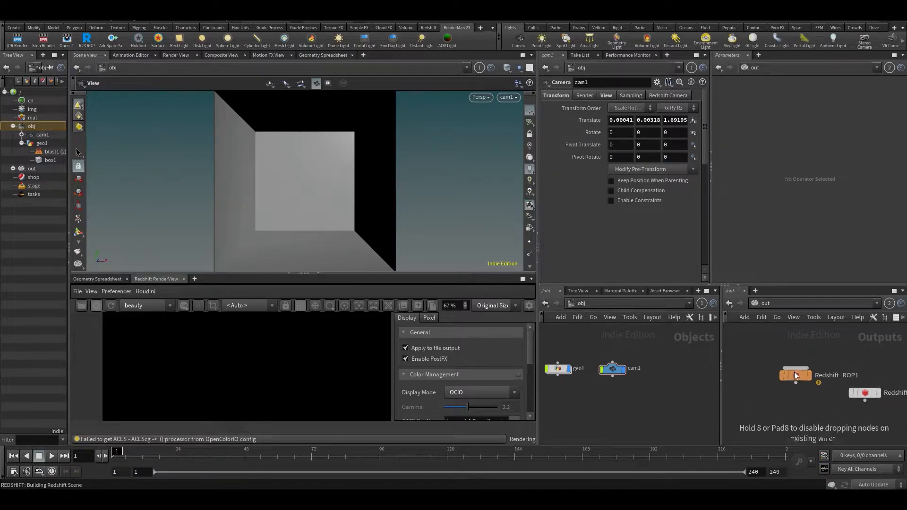
{"action": "scroll", "coordinate": [809, 370], "scroll_direction": "up", "scroll_amount": 3}
{"action": "left_click_drag", "start_coordinate": [752, 393], "coordinate": [741, 394]}
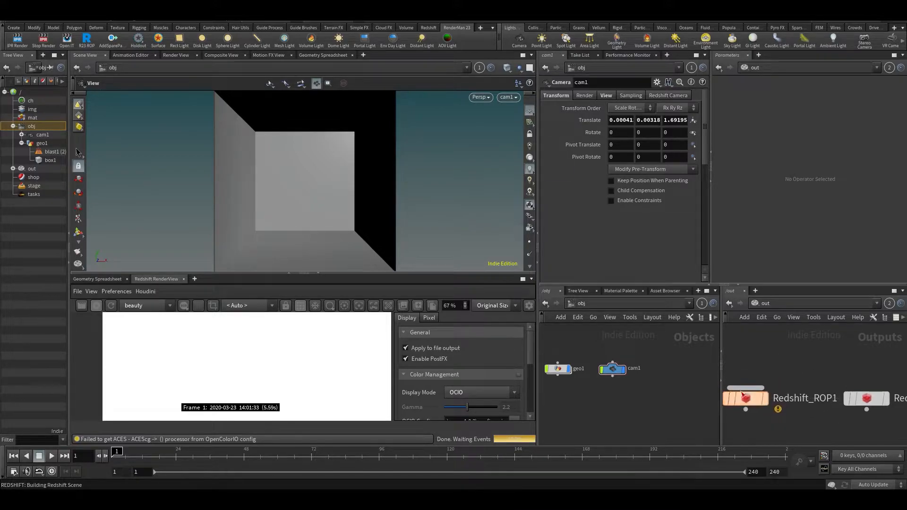
{"action": "left_click", "coordinate": [773, 303]}
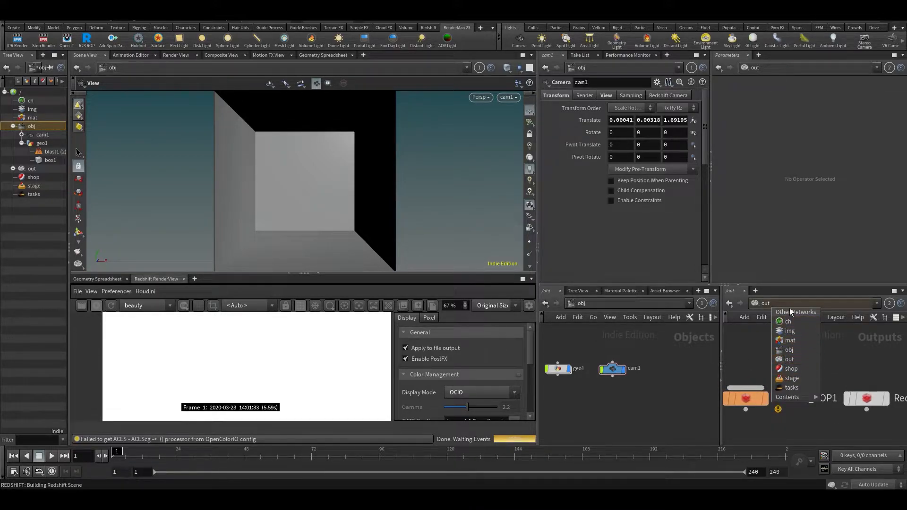
{"action": "left_click", "coordinate": [787, 360]}
{"action": "left_click_drag", "start_coordinate": [747, 400], "coordinate": [751, 399]}
{"action": "scroll", "coordinate": [798, 341], "scroll_direction": "down", "scroll_amount": 3}
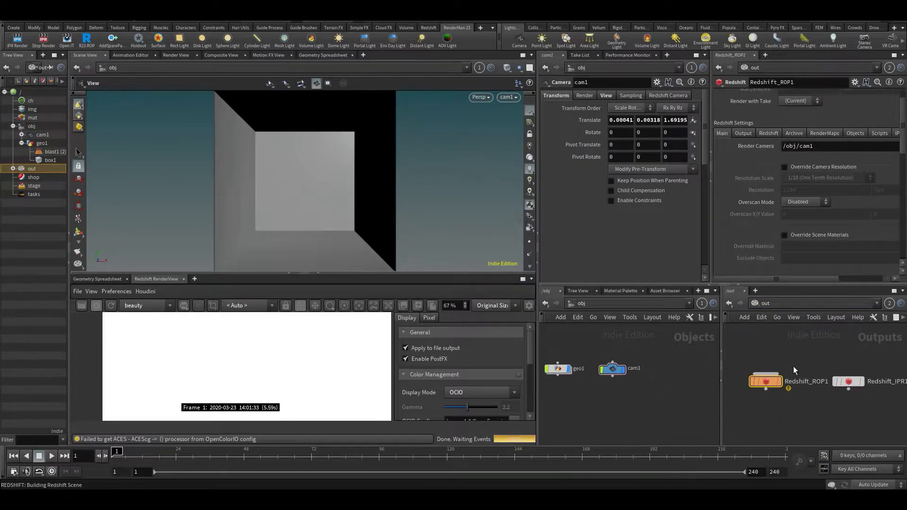
{"action": "left_click", "coordinate": [848, 385]}
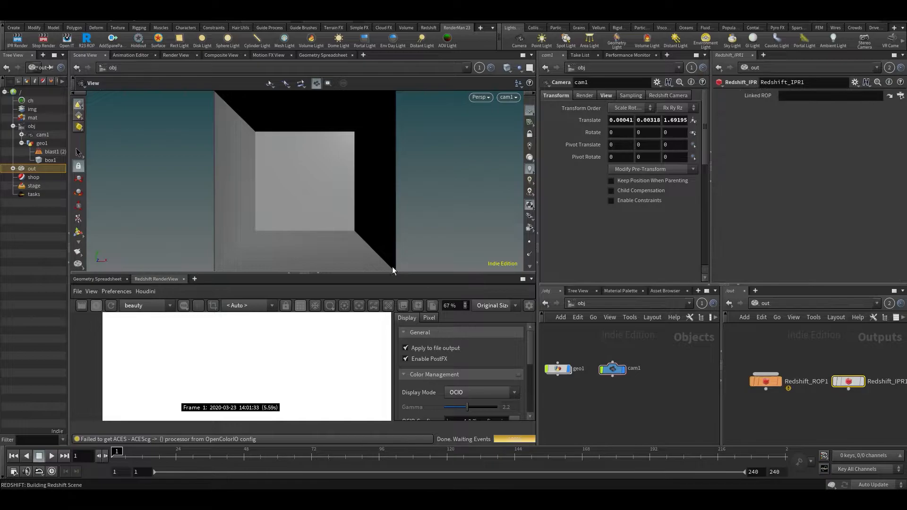
Enlarge the RenderView pane and fit the whole square render inside it
{"action": "left_click_drag", "start_coordinate": [350, 273], "coordinate": [338, 214]}
{"action": "scroll", "coordinate": [326, 300], "scroll_direction": "down", "scroll_amount": 3}
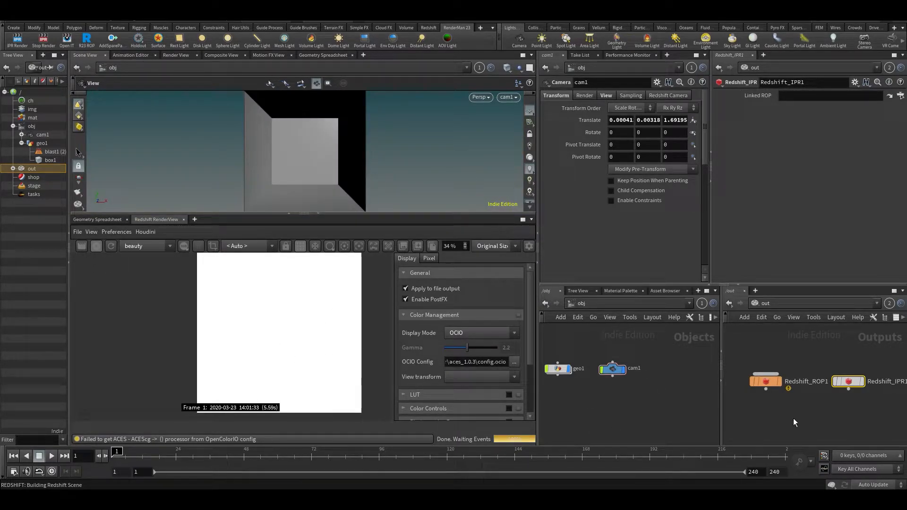
Create a second camera from a raised perspective view outside the box
{"action": "left_click", "coordinate": [762, 383]}
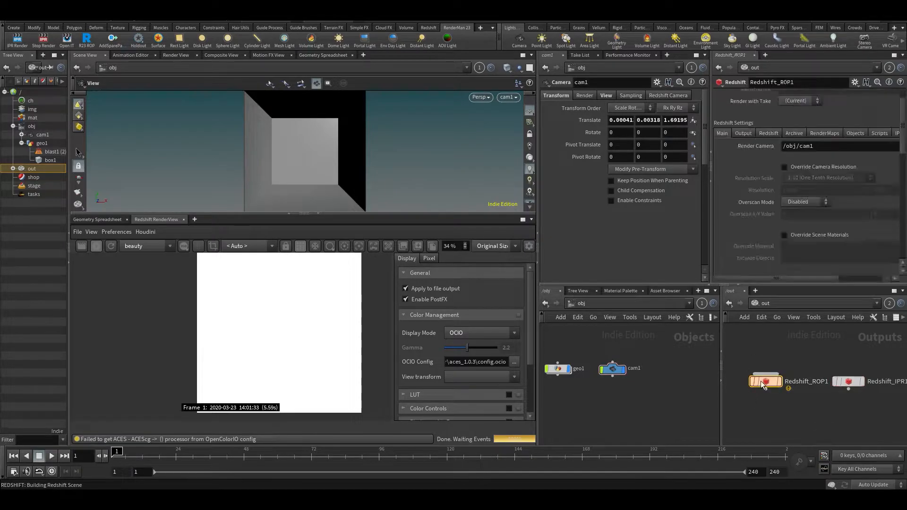
{"action": "left_click", "coordinate": [818, 147]}
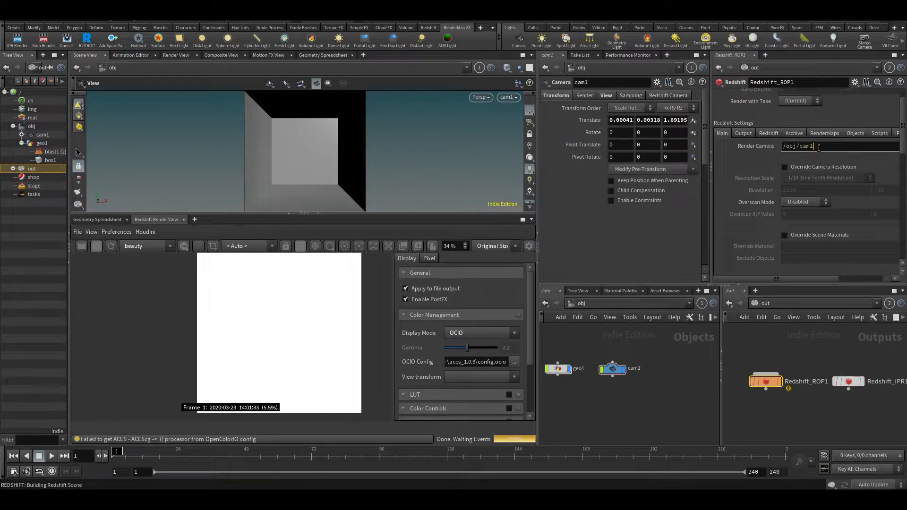
{"action": "left_click", "coordinate": [450, 156]}
{"action": "left_click_drag", "start_coordinate": [409, 146], "coordinate": [325, 162]}
{"action": "scroll", "coordinate": [257, 174], "scroll_direction": "up", "scroll_amount": 3}
{"action": "right_click_drag", "start_coordinate": [325, 162], "coordinate": [284, 140]}
{"action": "left_click", "coordinate": [511, 100]}
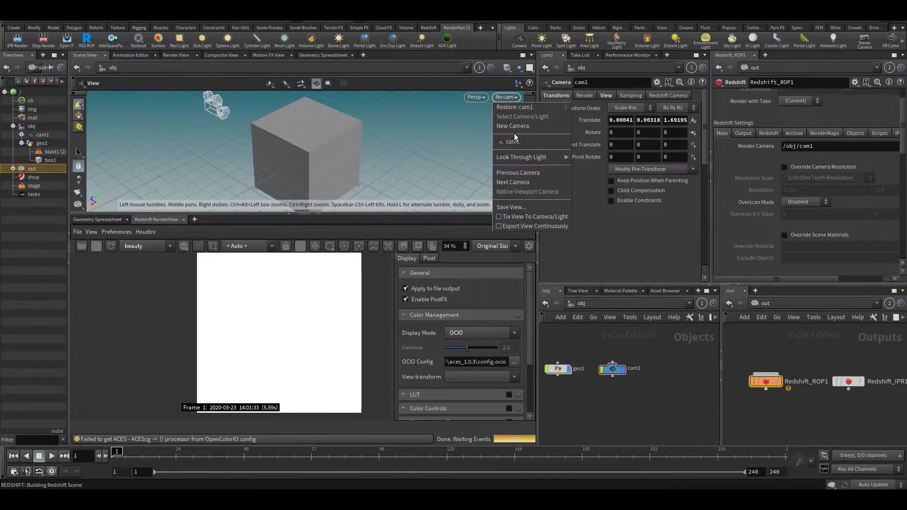
{"action": "left_click", "coordinate": [514, 127]}
Set the Redshift ROP's render camera to /obj/cam2 to render the box from outside
{"action": "left_click", "coordinate": [817, 150]}
{"action": "key", "text": "BackSpace"}
{"action": "type", "text": "2"}
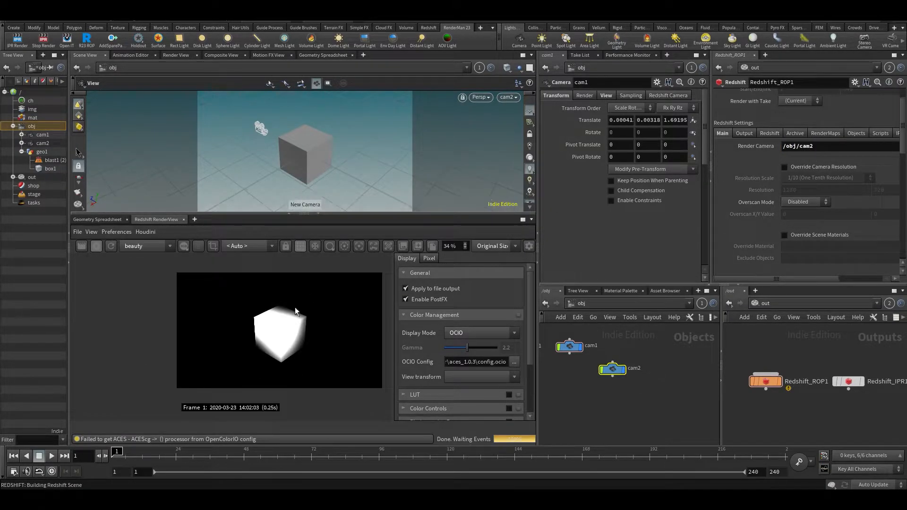
{"action": "scroll", "coordinate": [291, 315], "scroll_direction": "up", "scroll_amount": 4}
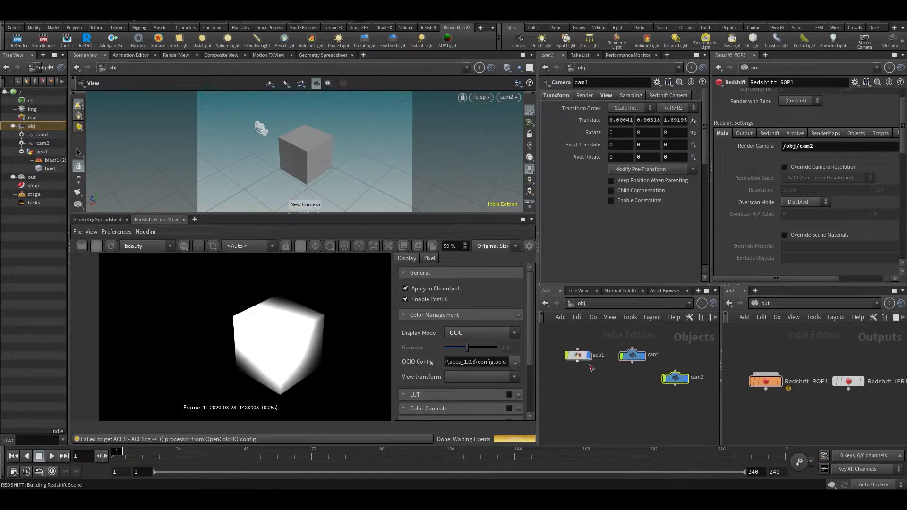
Add a Normal node below blast1 inside geo1 and make it the displayed output
{"action": "double_click", "coordinate": [609, 373]}
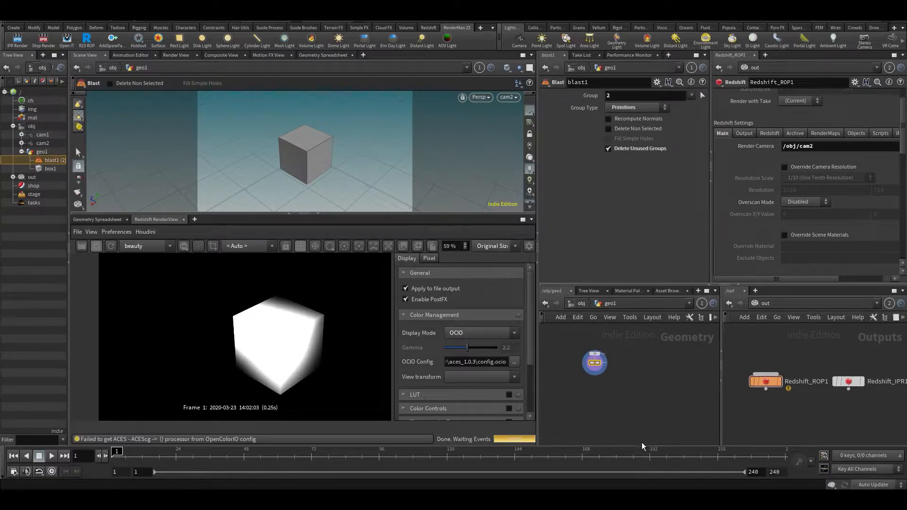
{"action": "scroll", "coordinate": [581, 392], "scroll_direction": "up", "scroll_amount": 5}
{"action": "scroll", "coordinate": [577, 387], "scroll_direction": "up", "scroll_amount": 2}
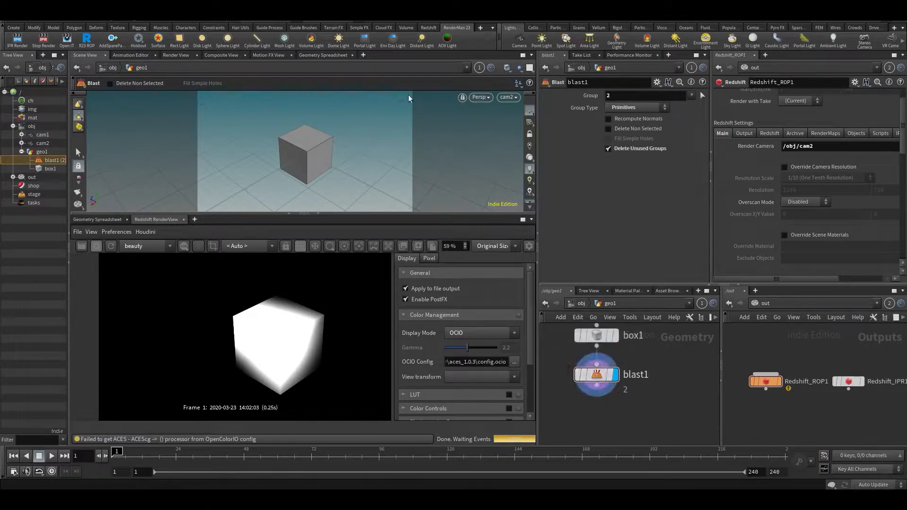
{"action": "key", "text": "Tab"}
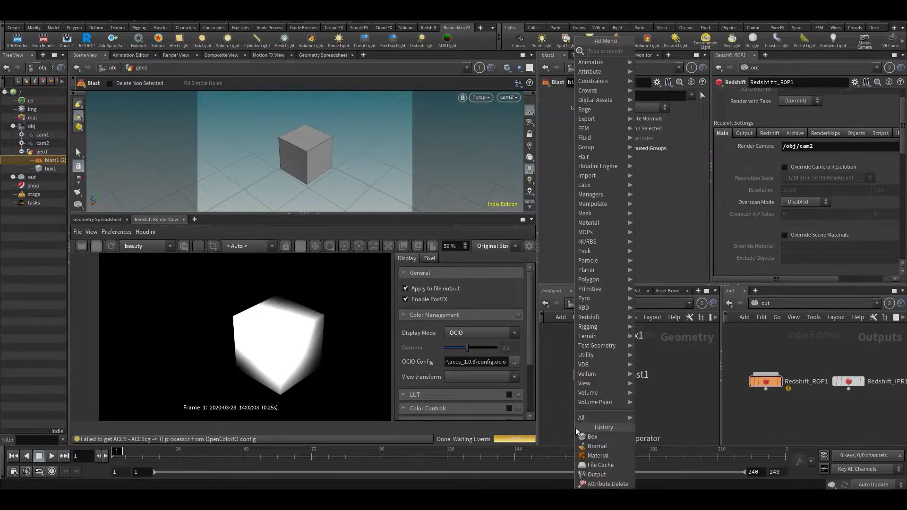
{"action": "left_click", "coordinate": [596, 446]}
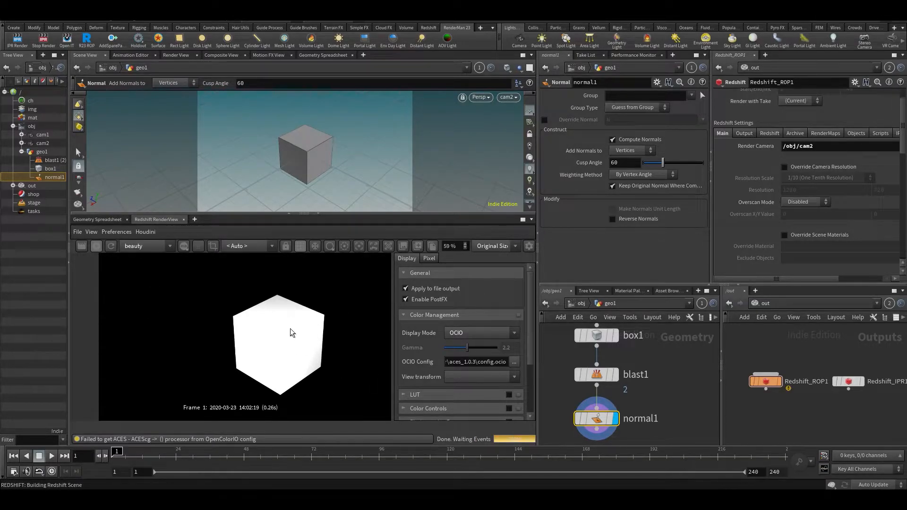
Return the viewport to cam1 and set the Redshift ROP's render camera to /obj/cam1
{"action": "left_click", "coordinate": [508, 97]}
{"action": "left_click", "coordinate": [527, 142]}
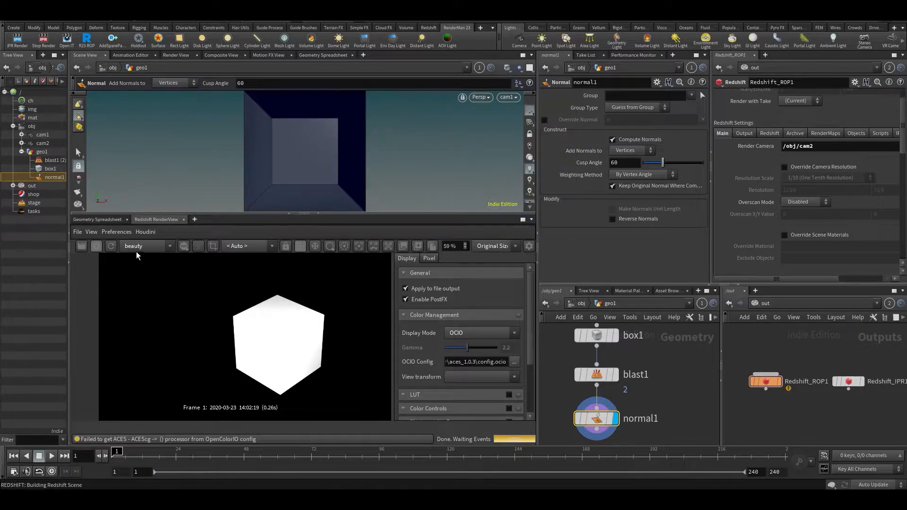
{"action": "left_click", "coordinate": [829, 146]}
{"action": "key", "text": "BackSpace"}
{"action": "type", "text": "1"}
{"action": "key", "text": "Return"}
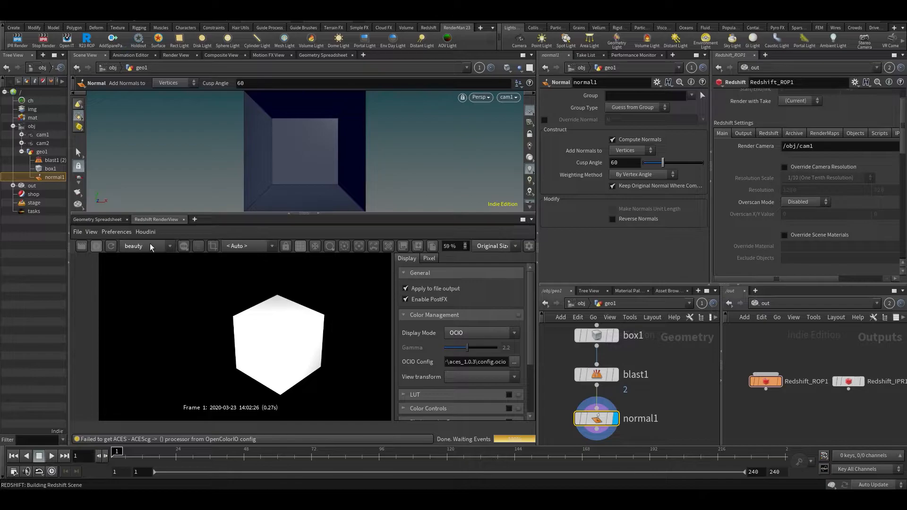
{"action": "scroll", "coordinate": [277, 341], "scroll_direction": "down", "scroll_amount": 4}
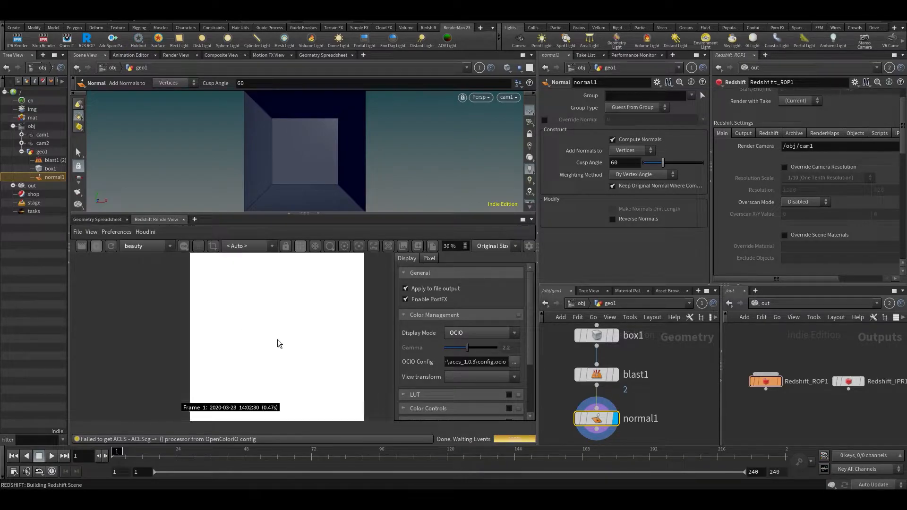
Save the scene and go back from the geo1 network to the object level
{"action": "middle_click_drag", "start_coordinate": [658, 405], "coordinate": [661, 389]}
{"action": "key", "text": "ctrl+s"}
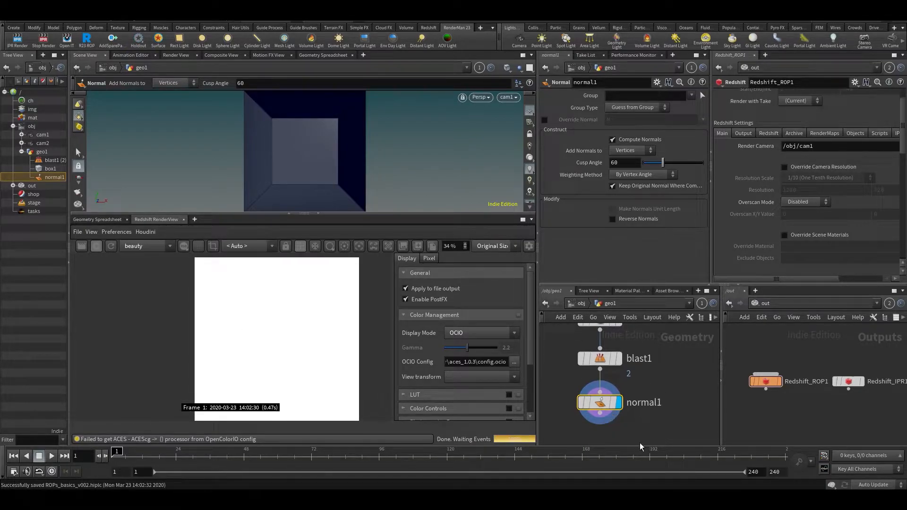
{"action": "middle_click_drag", "start_coordinate": [640, 446], "coordinate": [631, 409]}
{"action": "key", "text": "Tab"}
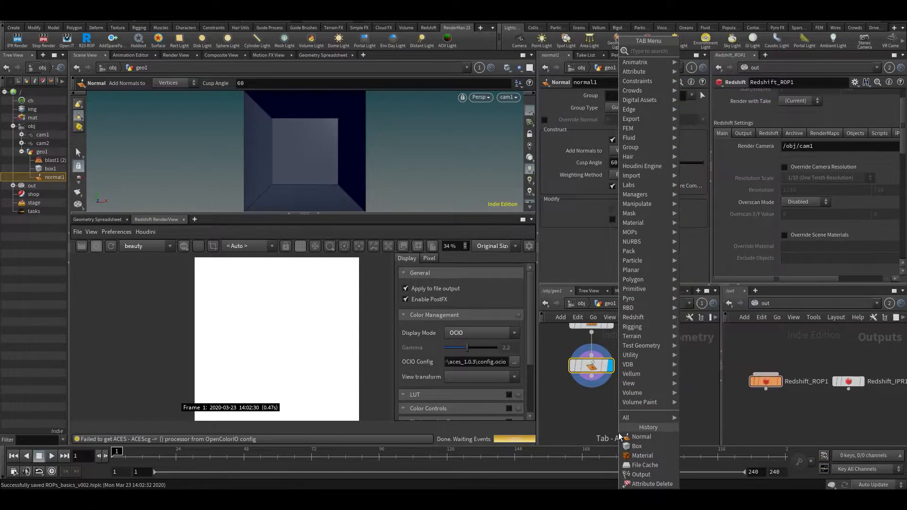
{"action": "left_click", "coordinate": [593, 438]}
{"action": "left_click", "coordinate": [578, 303]}
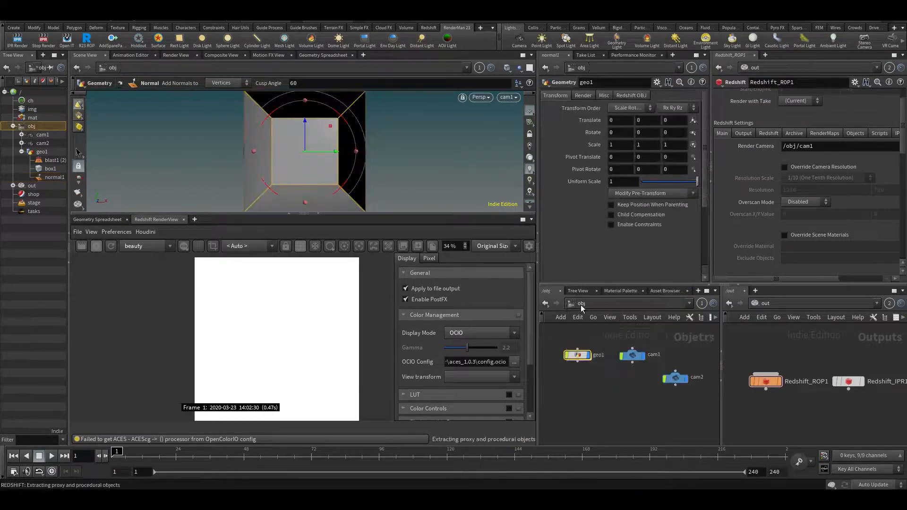
Switch the network editor showing the out context to the mat context
{"action": "left_click", "coordinate": [781, 302]}
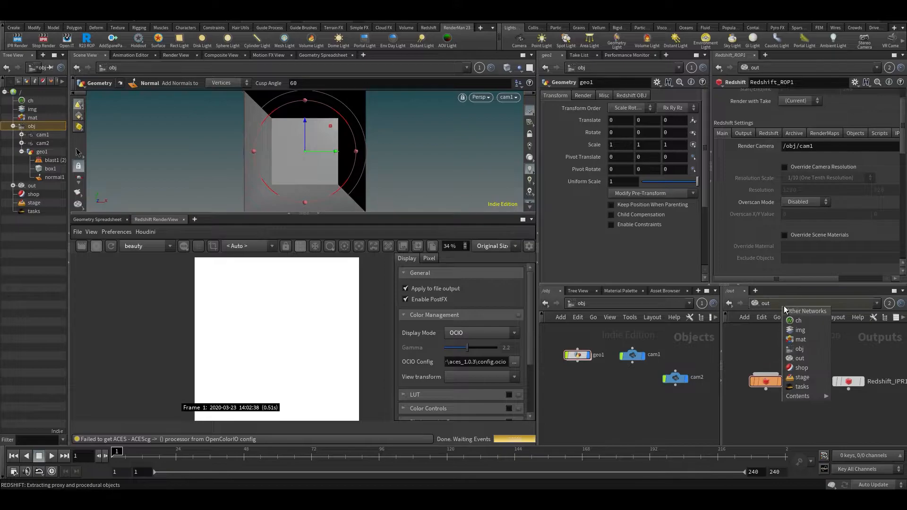
{"action": "left_click", "coordinate": [799, 339]}
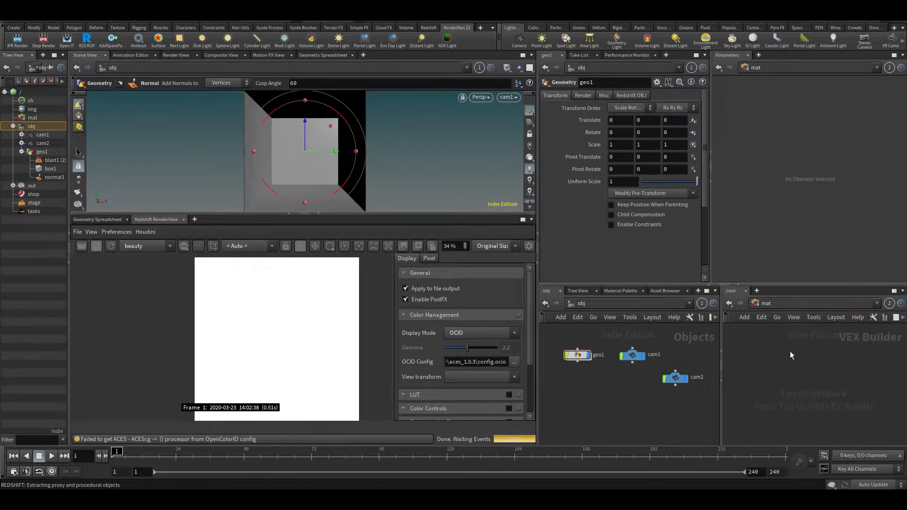
{"action": "key", "text": "Tab"}
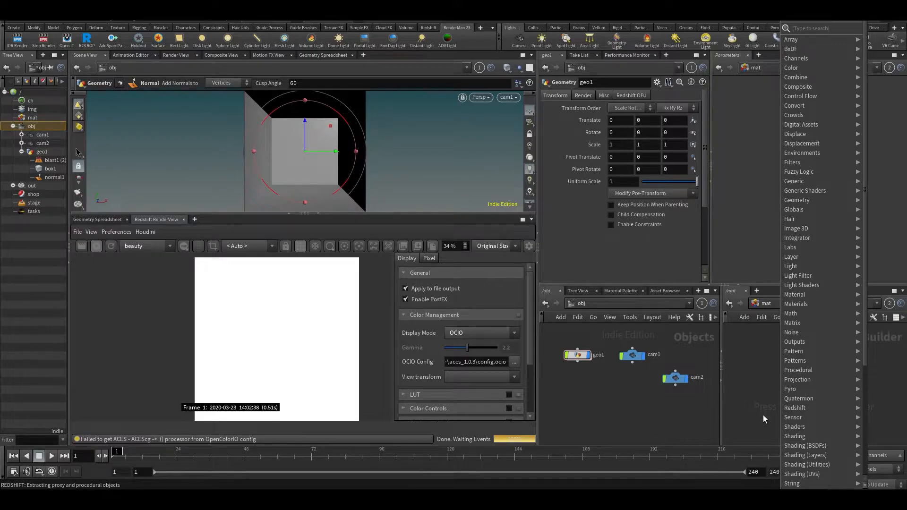
{"action": "left_click", "coordinate": [743, 392]}
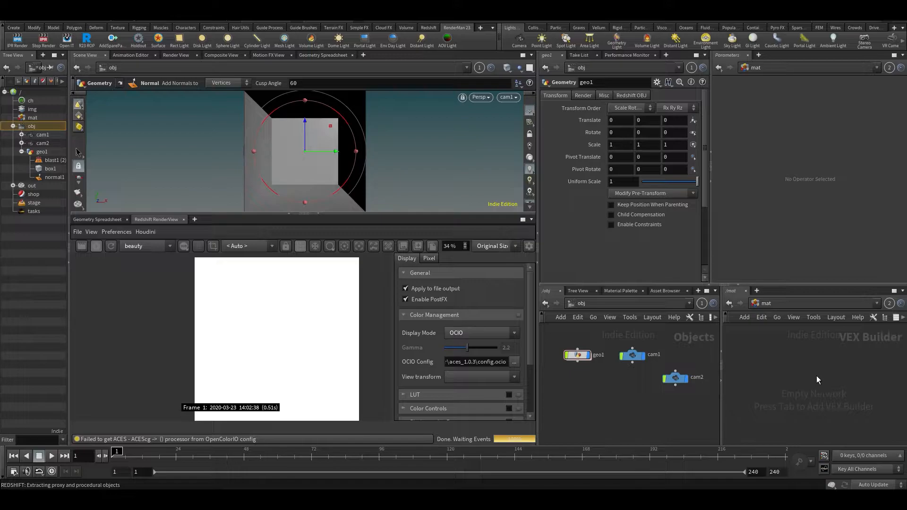
Create an RS Material Builder in the mat network and go inside it
{"action": "key", "text": "Tab"}
{"action": "type", "text": "rs ma"}
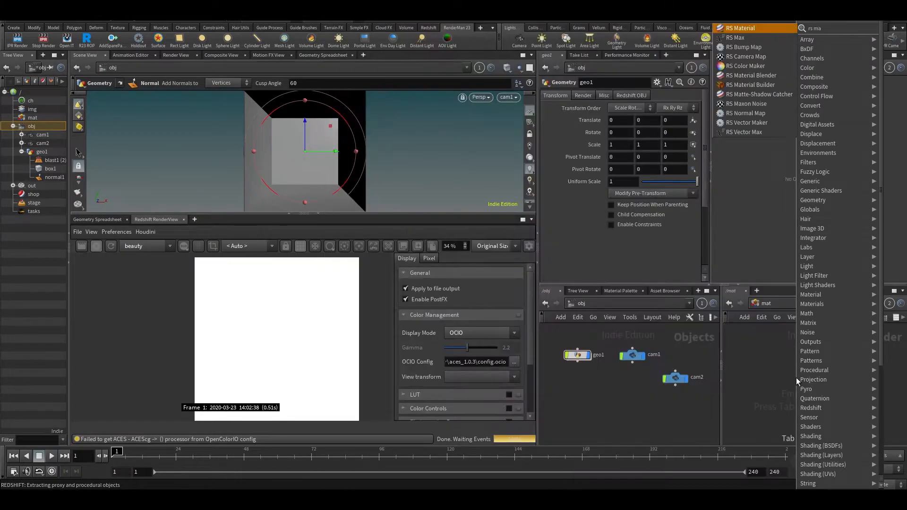
{"action": "left_click", "coordinate": [755, 86]}
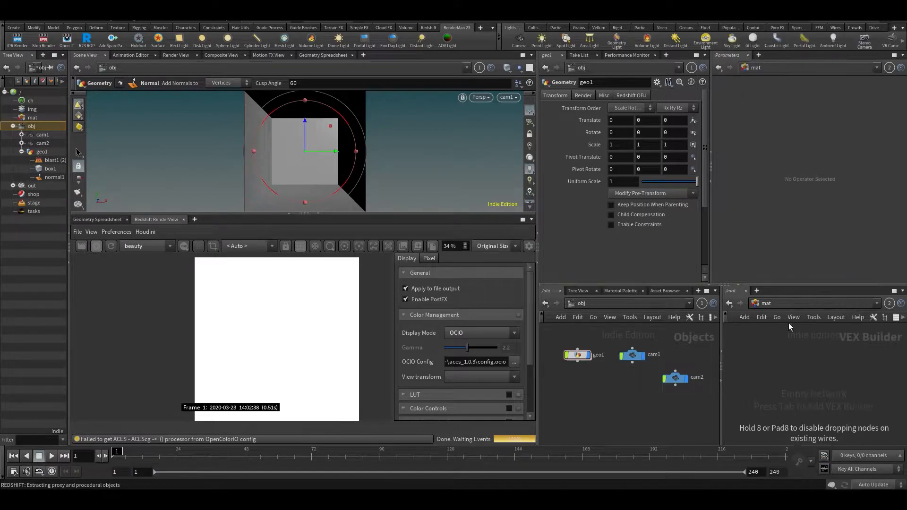
{"action": "left_click", "coordinate": [788, 365]}
{"action": "double_click", "coordinate": [781, 364]}
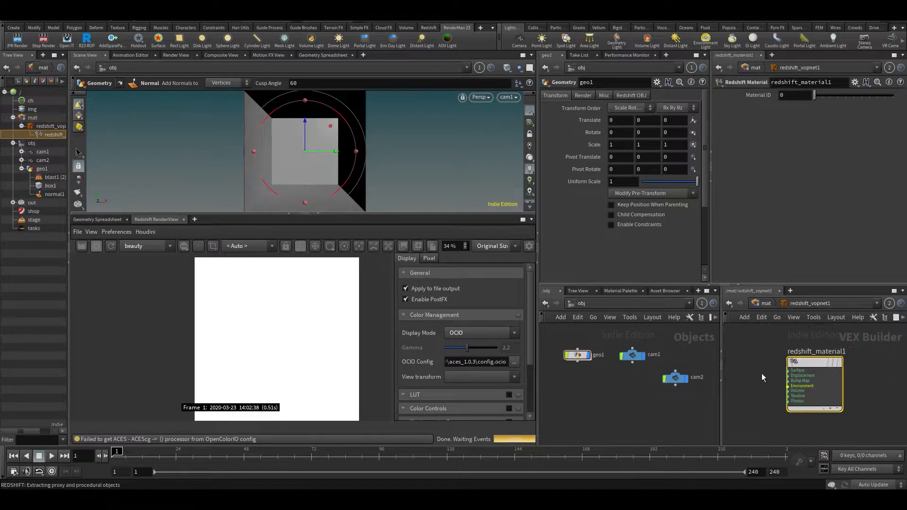
Go back up to the mat network and rename the RS Material Builder to test_material
{"action": "key", "text": "Tab"}
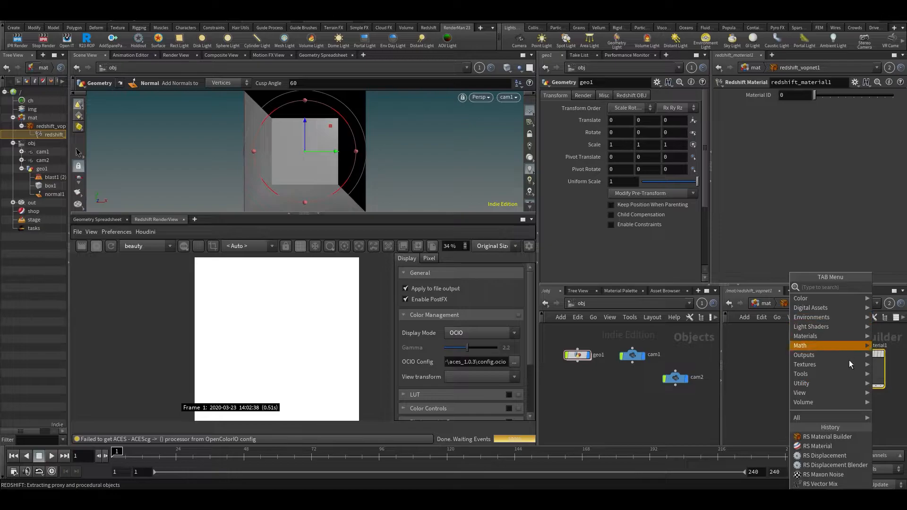
{"action": "left_click", "coordinate": [738, 351]}
{"action": "key", "text": "u"}
{"action": "middle_click_drag", "start_coordinate": [742, 352], "coordinate": [826, 401]}
{"action": "key", "text": "Tab"}
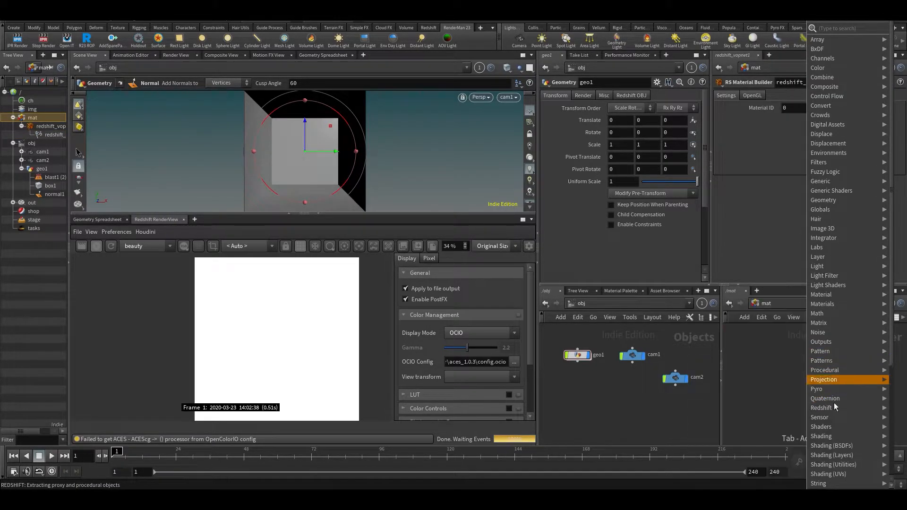
{"action": "left_click", "coordinate": [769, 372]}
{"action": "middle_click_drag", "start_coordinate": [803, 382], "coordinate": [750, 394]}
{"action": "scroll", "coordinate": [789, 392], "scroll_direction": "up", "scroll_amount": 2}
{"action": "left_click_drag", "start_coordinate": [792, 386], "coordinate": [795, 377]}
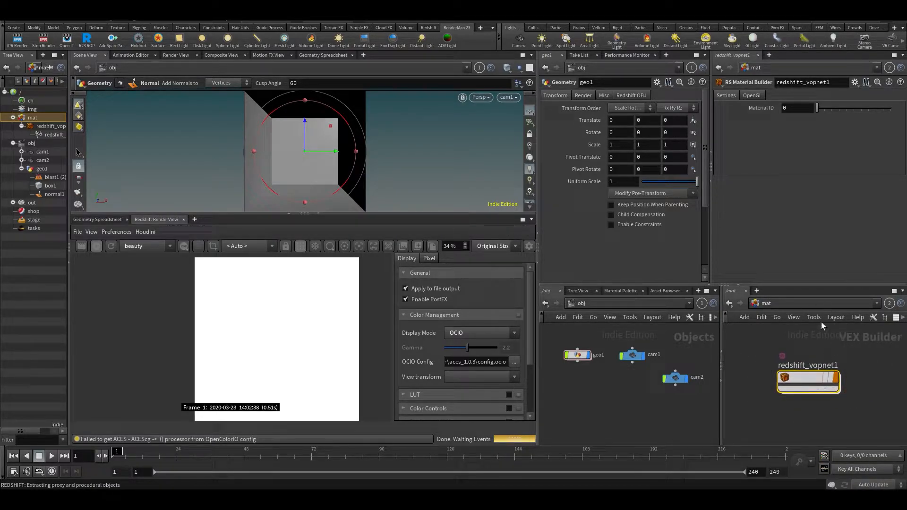
{"action": "double_click", "coordinate": [818, 365]}
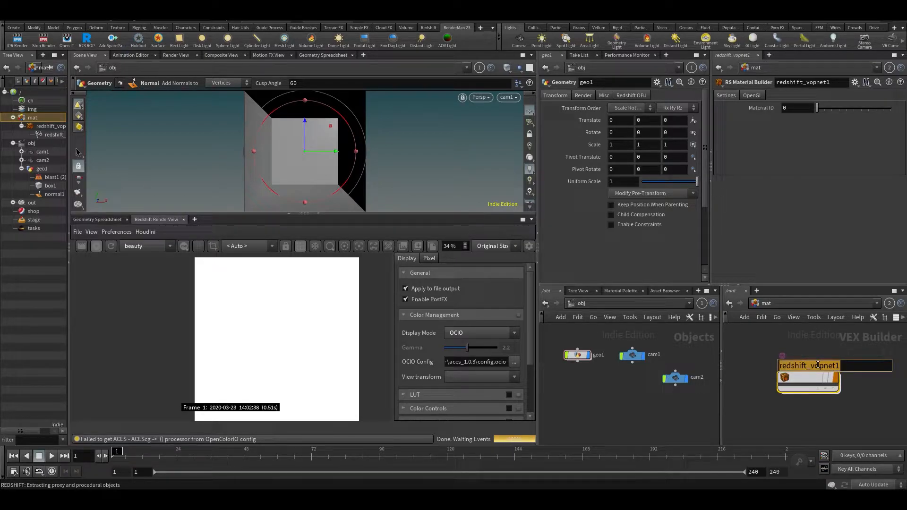
{"action": "type", "text": "ma"}
{"action": "key", "text": "Return"}
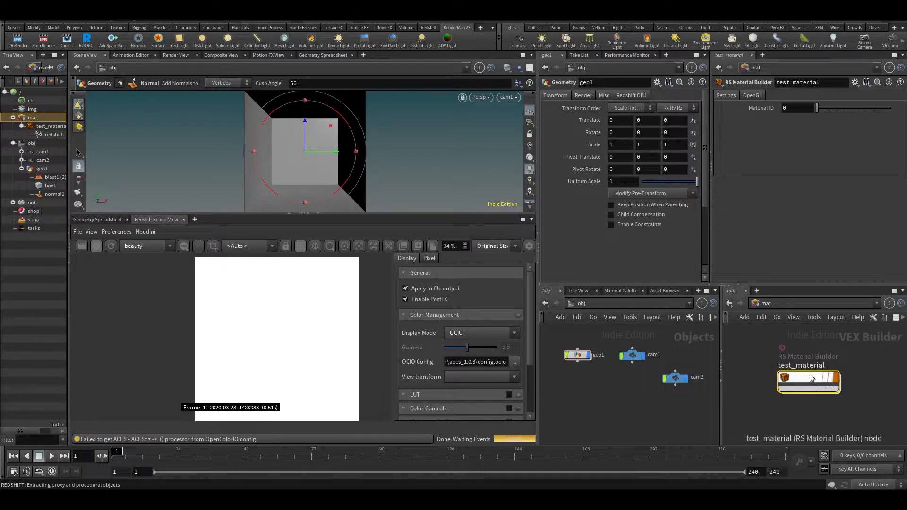
Go inside test_material and enlarge the material network pane in height and width
{"action": "double_click", "coordinate": [809, 375]}
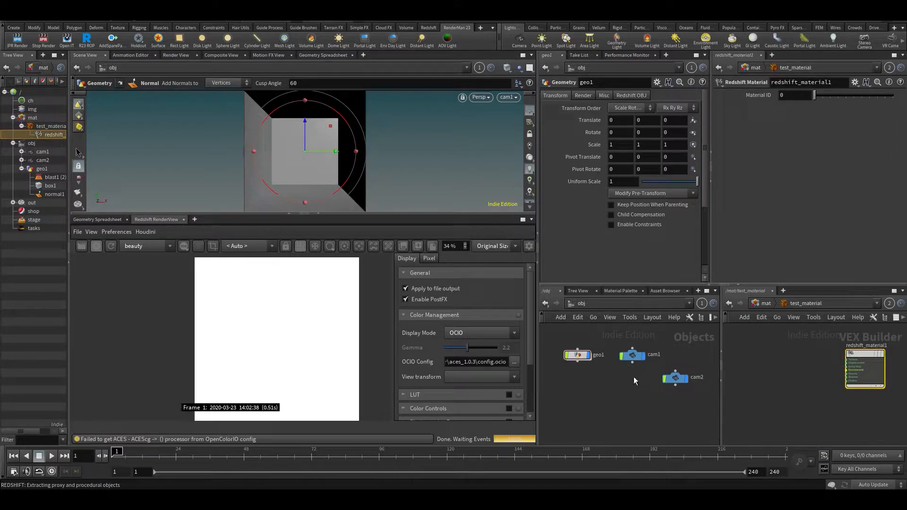
{"action": "left_click_drag", "start_coordinate": [538, 359], "coordinate": [452, 359]}
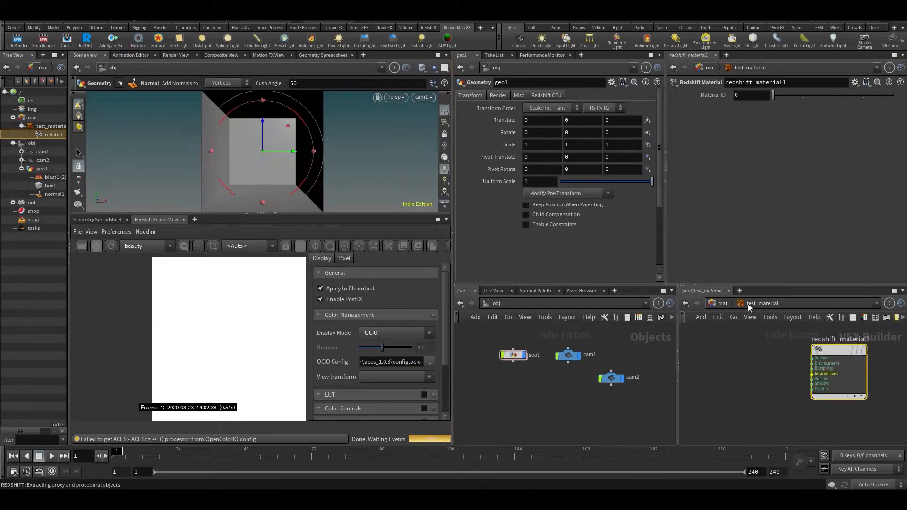
{"action": "left_click_drag", "start_coordinate": [752, 286], "coordinate": [752, 199]}
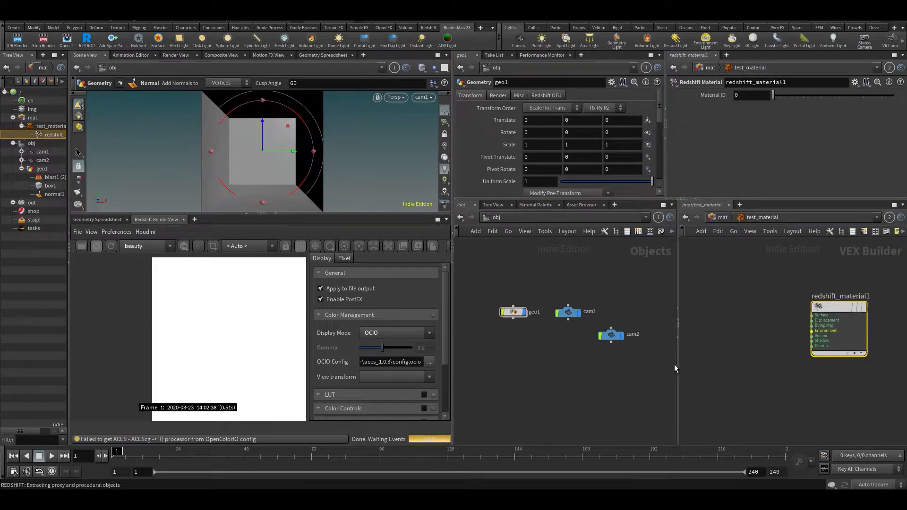
{"action": "left_click_drag", "start_coordinate": [676, 367], "coordinate": [647, 368]}
{"action": "middle_click_drag", "start_coordinate": [759, 344], "coordinate": [799, 344]}
{"action": "scroll", "coordinate": [768, 340], "scroll_direction": "down", "scroll_amount": 2}
{"action": "scroll", "coordinate": [746, 324], "scroll_direction": "up", "scroll_amount": 1}
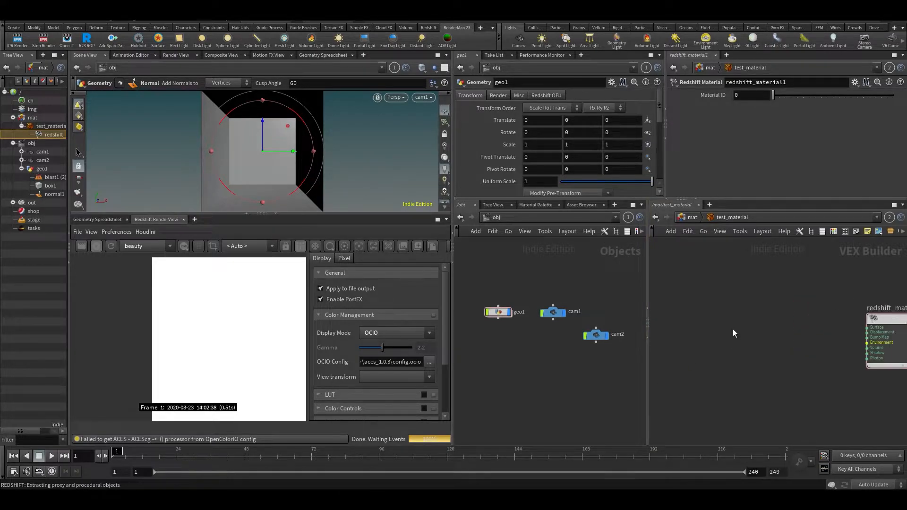
Add an RS Material node and connect its outColor to the Surface input of redshift_material1
{"action": "scroll", "coordinate": [772, 327], "scroll_direction": "up", "scroll_amount": 1}
{"action": "key", "text": "Tab"}
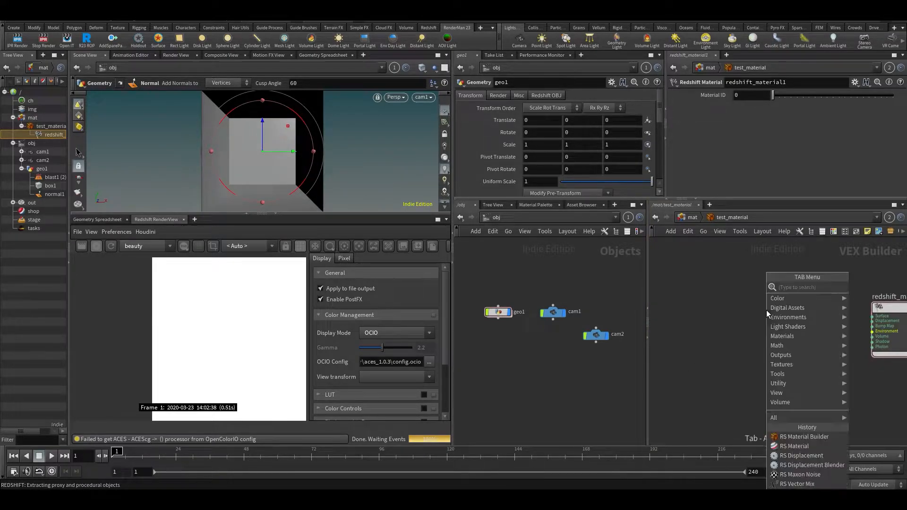
{"action": "mouse_move", "coordinate": [777, 337]}
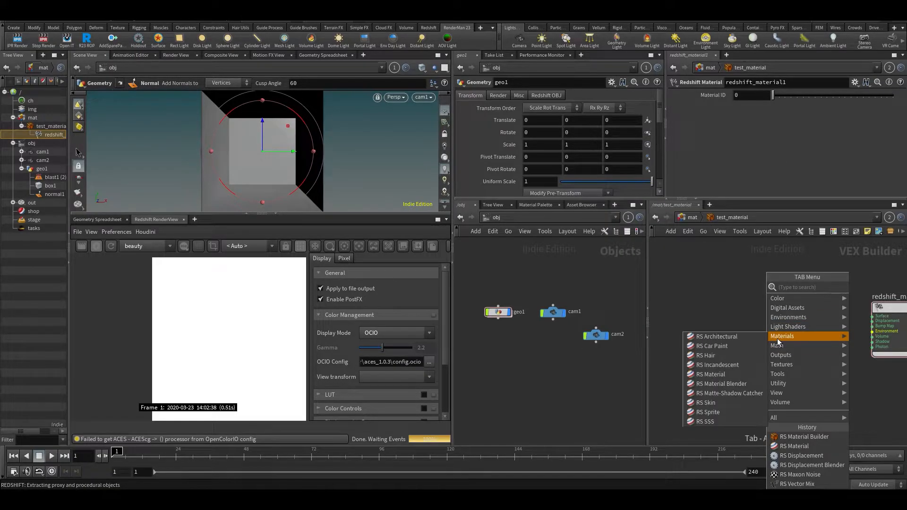
{"action": "left_click", "coordinate": [710, 374]}
{"action": "left_click", "coordinate": [719, 324]}
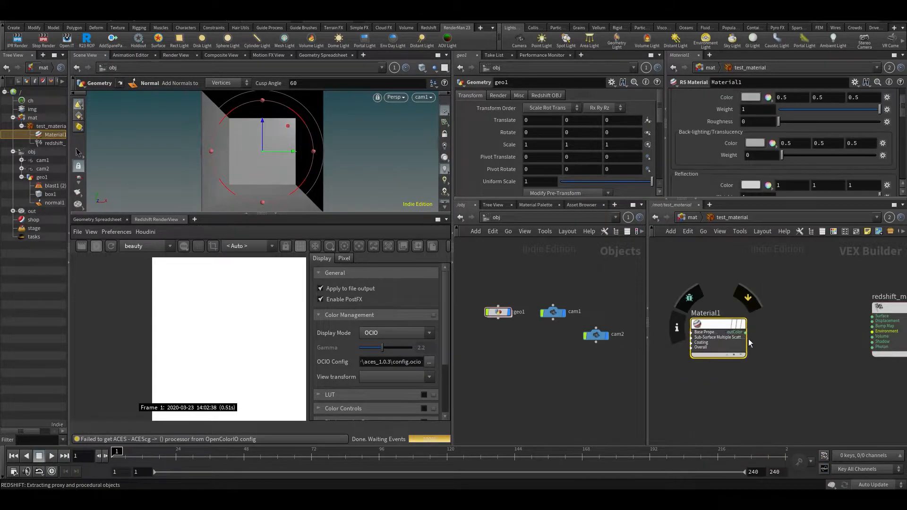
{"action": "left_click", "coordinate": [873, 316]}
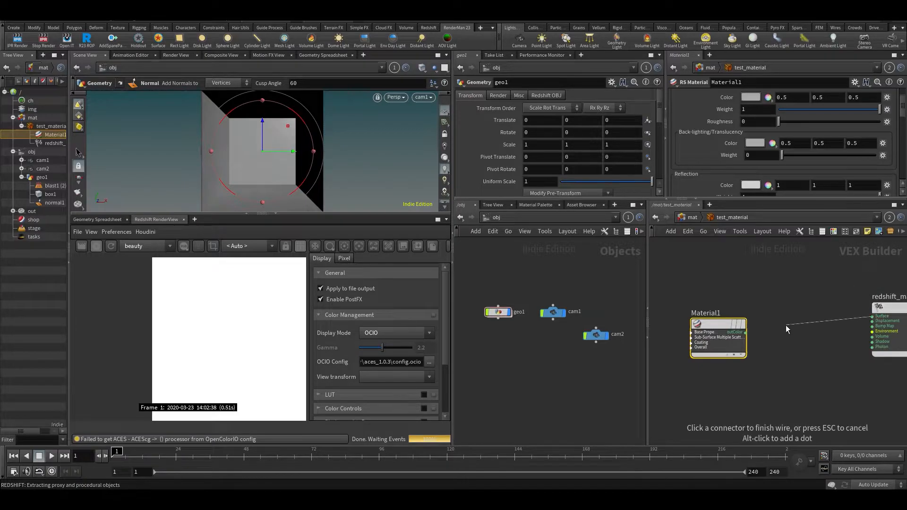
{"action": "left_click", "coordinate": [756, 332]}
{"action": "left_click_drag", "start_coordinate": [716, 315], "coordinate": [740, 297]}
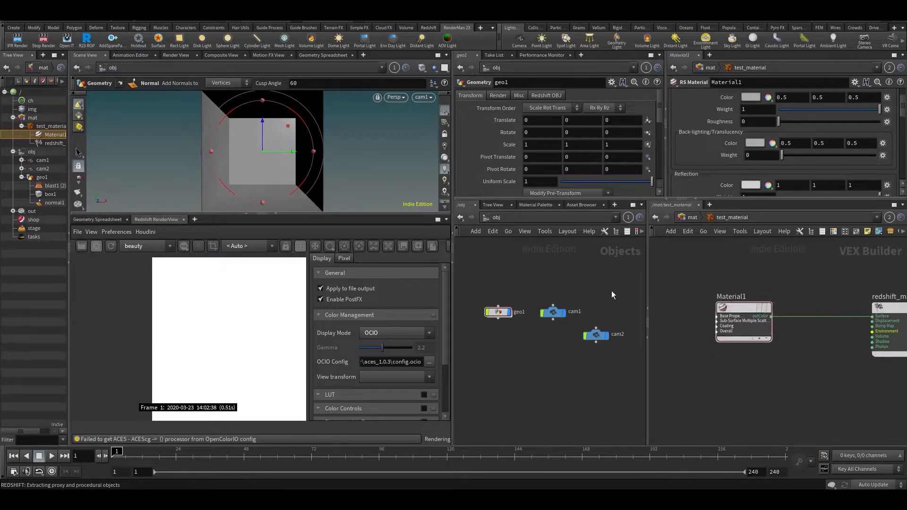
Return to the mat network, assign /mat/test_material as geo1's render material, and widen the render view pane
{"action": "left_click", "coordinate": [690, 217]}
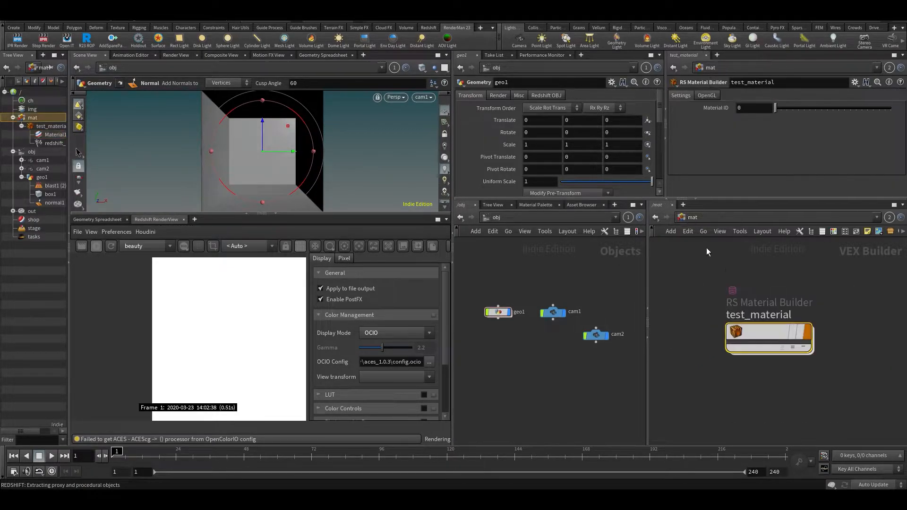
{"action": "left_click_drag", "start_coordinate": [493, 281], "coordinate": [523, 344]}
{"action": "left_click_drag", "start_coordinate": [500, 277], "coordinate": [488, 342]}
{"action": "left_click", "coordinate": [497, 96]}
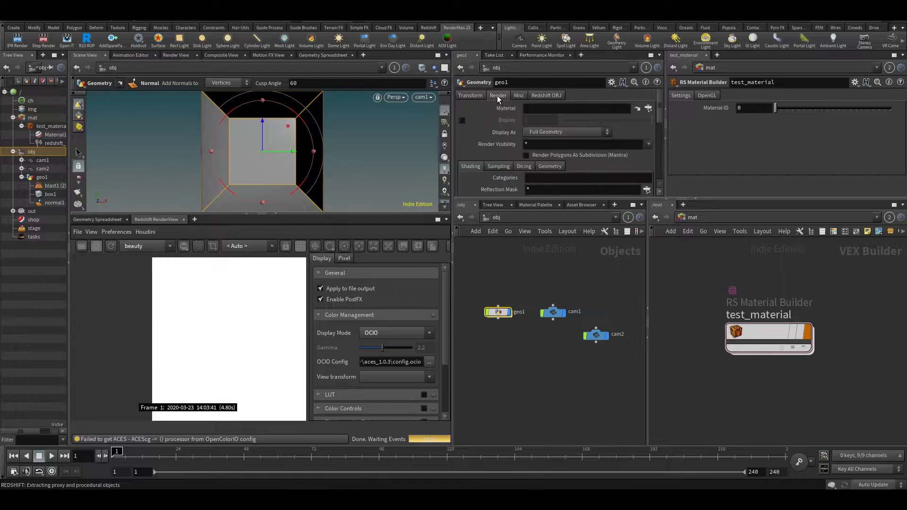
{"action": "mouse_move", "coordinate": [746, 338]}
{"action": "left_mouse_down"}
{"action": "mouse_move", "coordinate": [746, 306]}
{"action": "mouse_move", "coordinate": [527, 118]}
{"action": "left_mouse_up"}
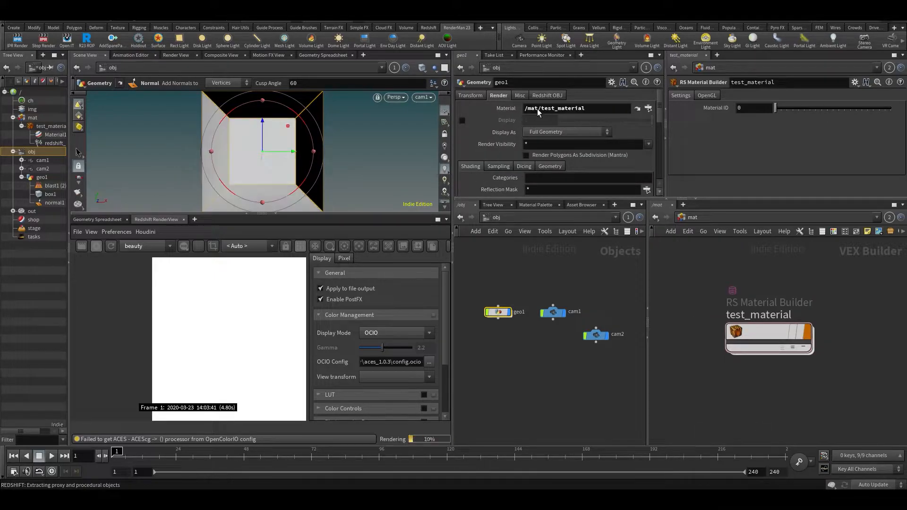
{"action": "left_click_drag", "start_coordinate": [453, 347], "coordinate": [508, 351]}
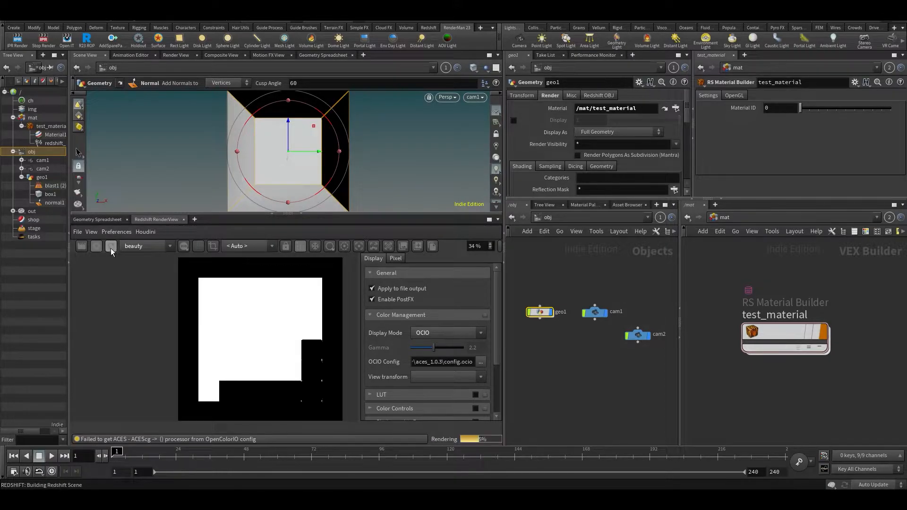
{"action": "scroll", "coordinate": [219, 323], "scroll_direction": "down", "scroll_amount": 1}
Set the diffuse color of Material1 inside test_material to pure red (1, 0, 0) and save the scene
{"action": "double_click", "coordinate": [763, 339]}
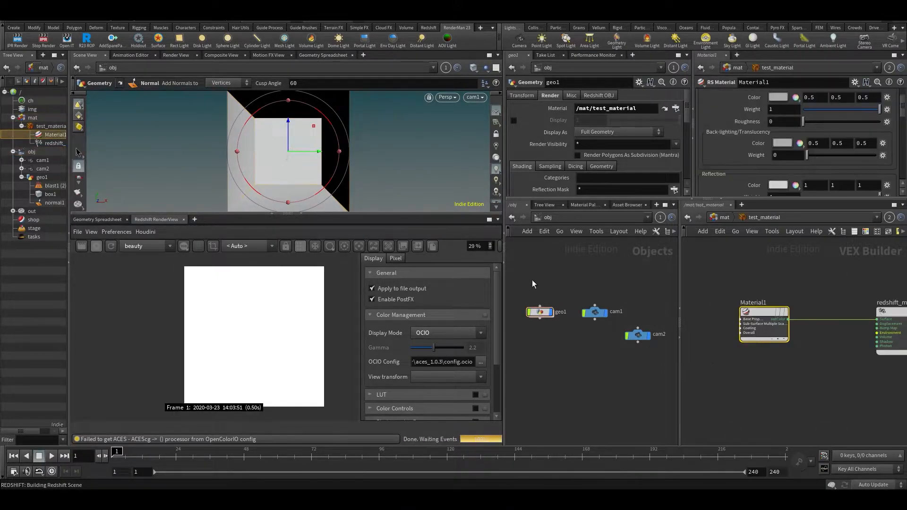
{"action": "left_click", "coordinate": [778, 98]}
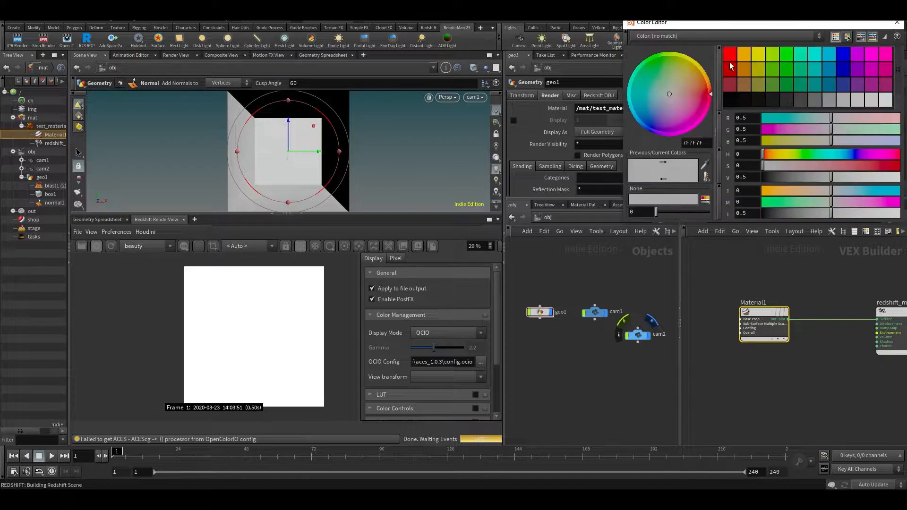
{"action": "left_click", "coordinate": [730, 54]}
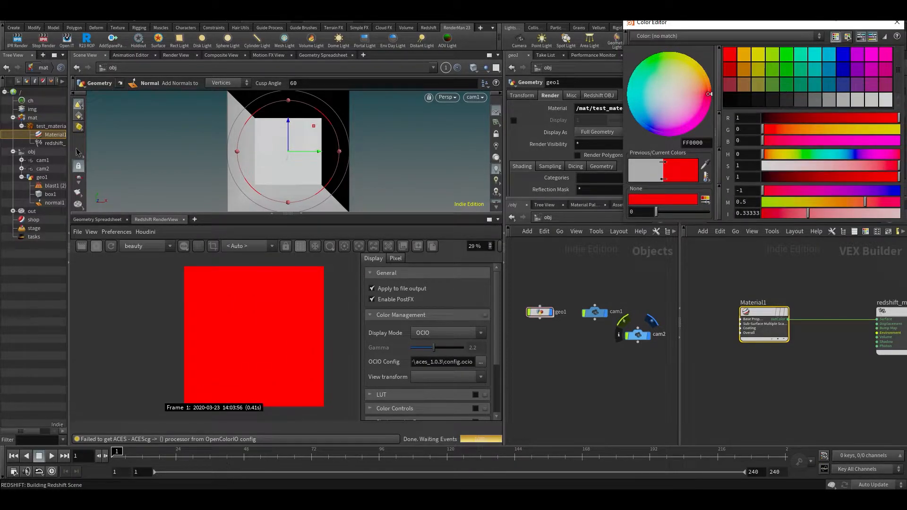
{"action": "left_click", "coordinate": [897, 22]}
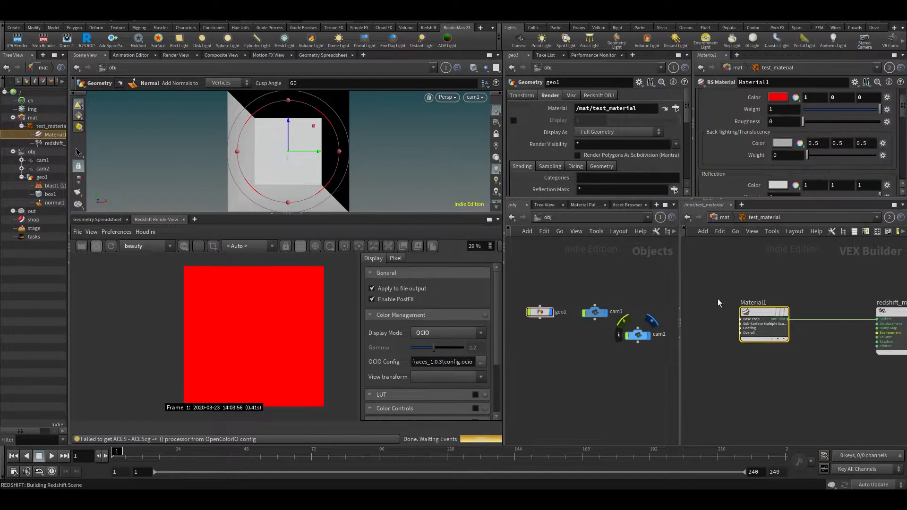
{"action": "left_click", "coordinate": [711, 375]}
{"action": "key", "text": "ctrl+s"}
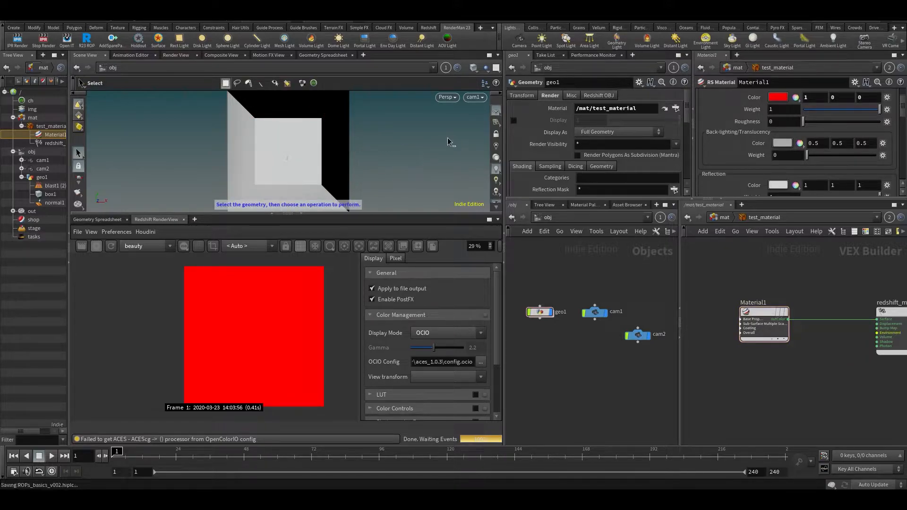
Set the Redshift RenderView display mode to Rec.709 and save the scene
{"action": "left_click", "coordinate": [423, 333]}
{"action": "left_click", "coordinate": [410, 326]}
{"action": "left_click", "coordinate": [427, 333]}
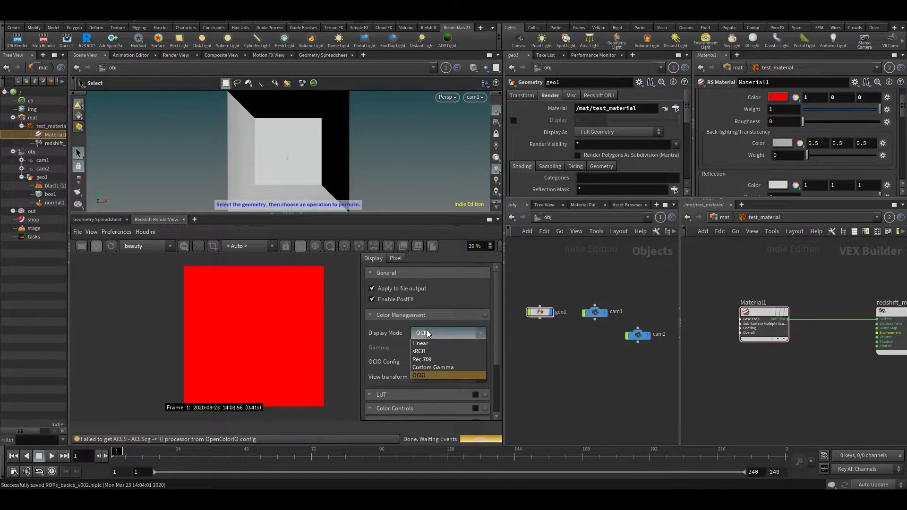
{"action": "left_click", "coordinate": [424, 360]}
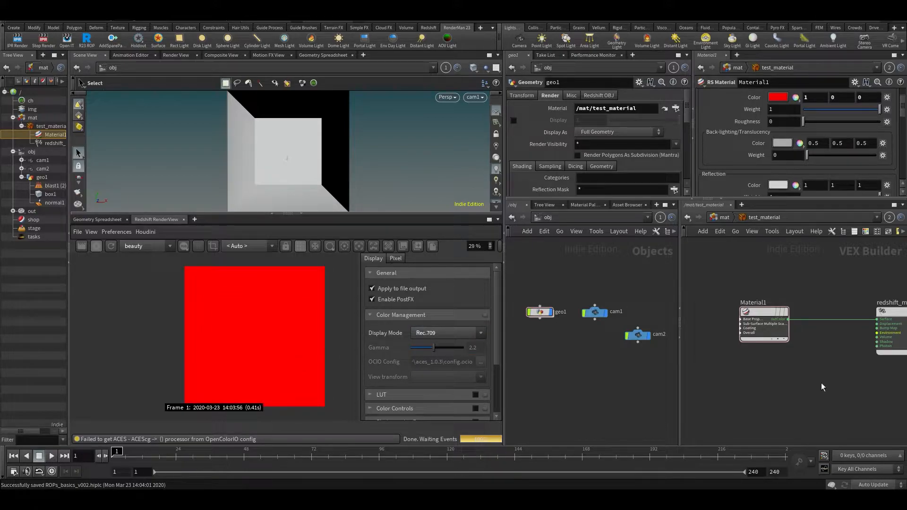
{"action": "key", "text": "ctrl+s"}
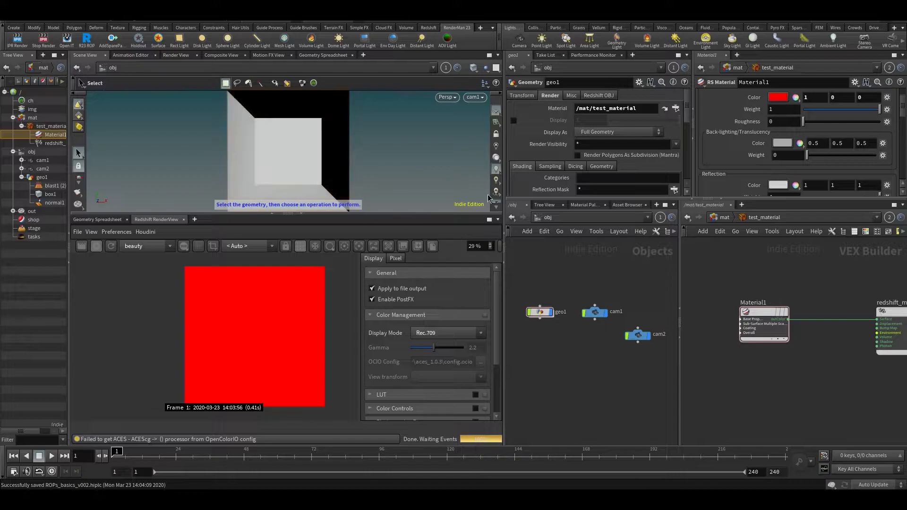
Create a sphere at the origin, set its uniform scale to 0.405, and lower it to about -0.27 in Y
{"action": "left_click", "coordinate": [6, 27]}
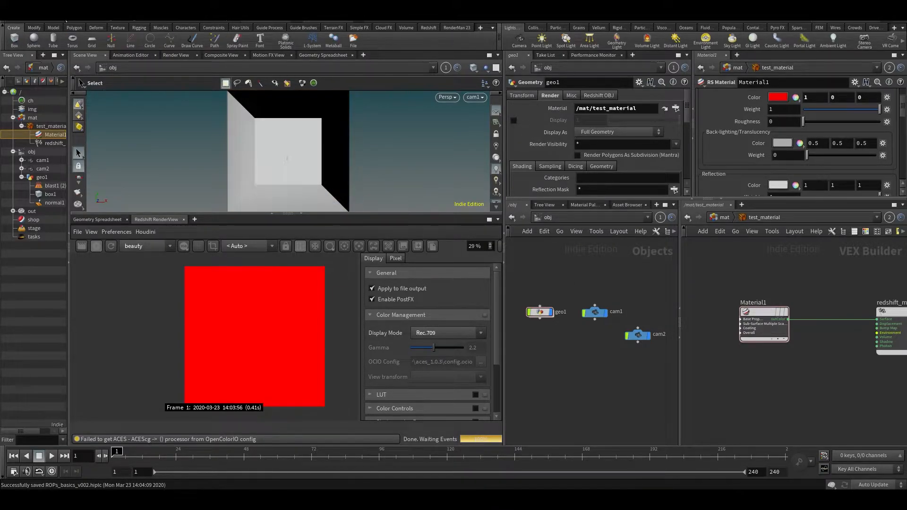
{"action": "left_click", "coordinate": [34, 40], "text": "ctrl"}
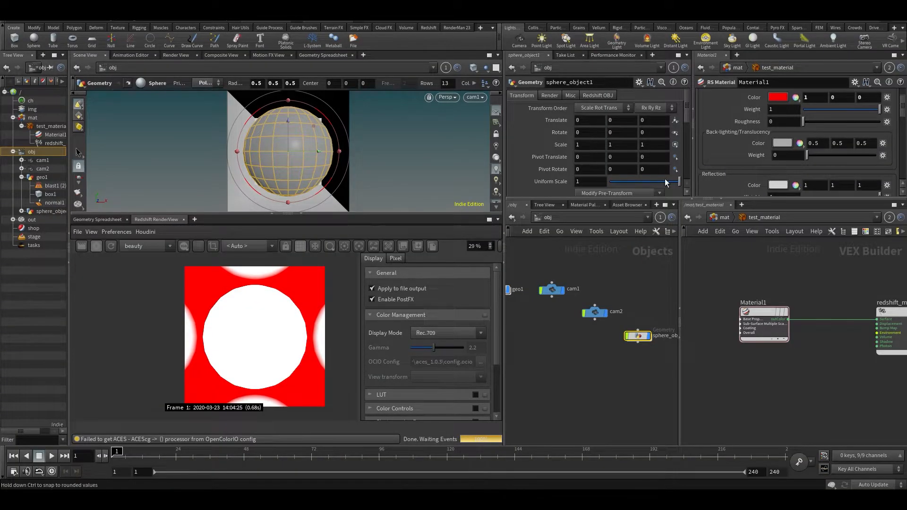
{"action": "left_click_drag", "start_coordinate": [675, 182], "coordinate": [638, 193]}
{"action": "left_click_drag", "start_coordinate": [288, 125], "coordinate": [299, 150]}
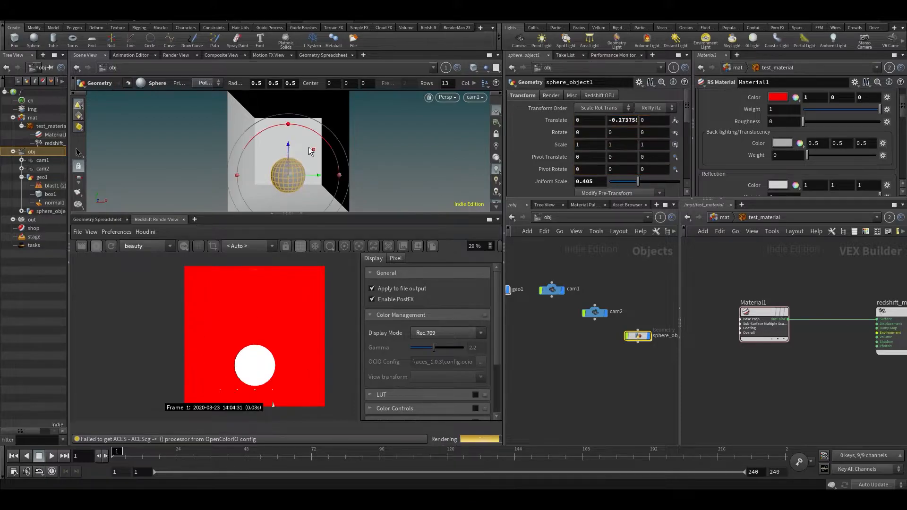
Duplicate the test_material builder in the mat network and rename the copy to sphere
{"action": "key", "text": "u"}
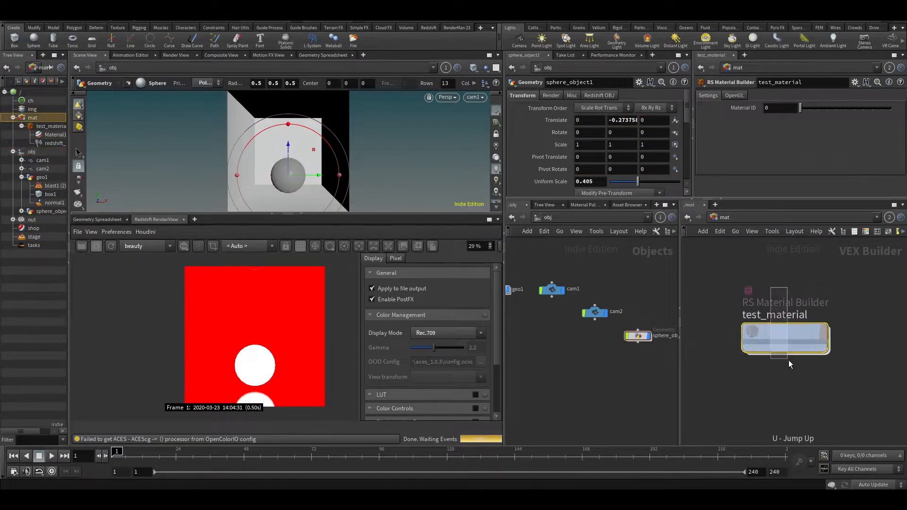
{"action": "key", "text": "ctrl+v"}
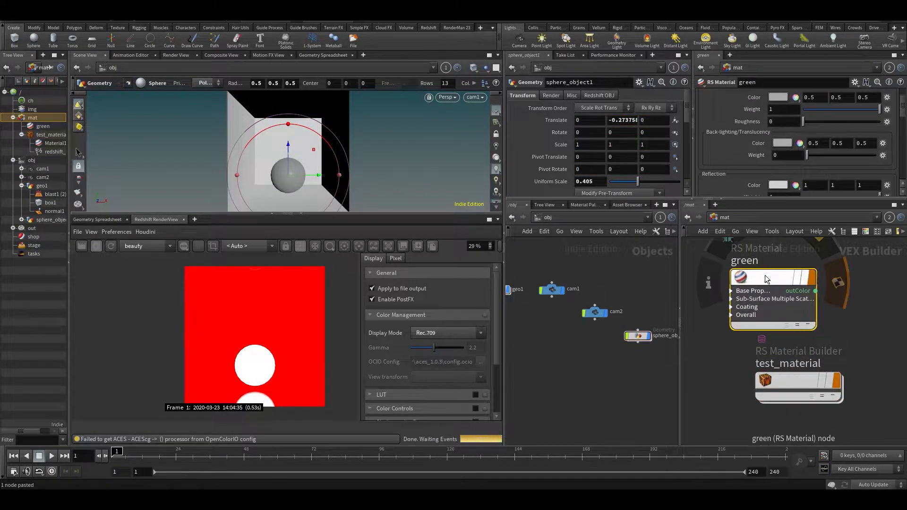
{"action": "key", "text": "ctrl+z"}
{"action": "key", "text": "ctrl+c"}
{"action": "key", "text": "ctrl+v"}
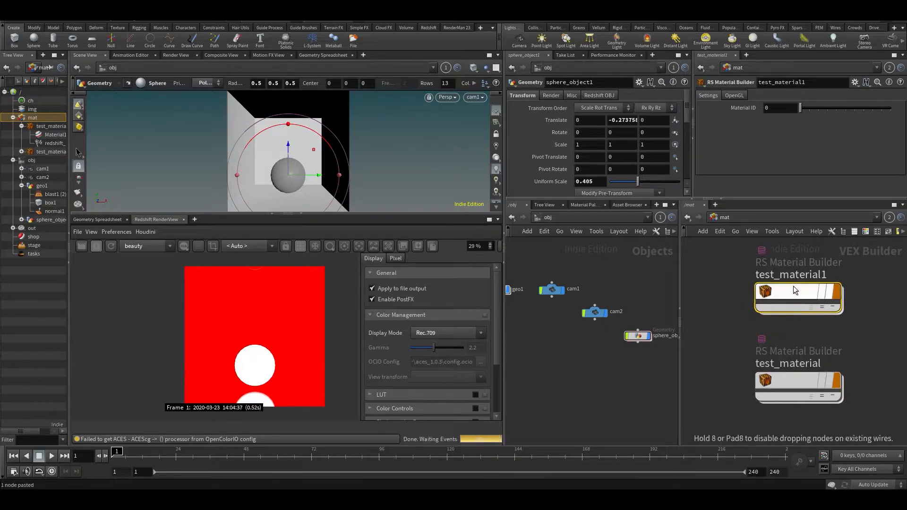
{"action": "double_click", "coordinate": [798, 281]}
{"action": "type", "text": "sphere"}
{"action": "key", "text": "Return"}
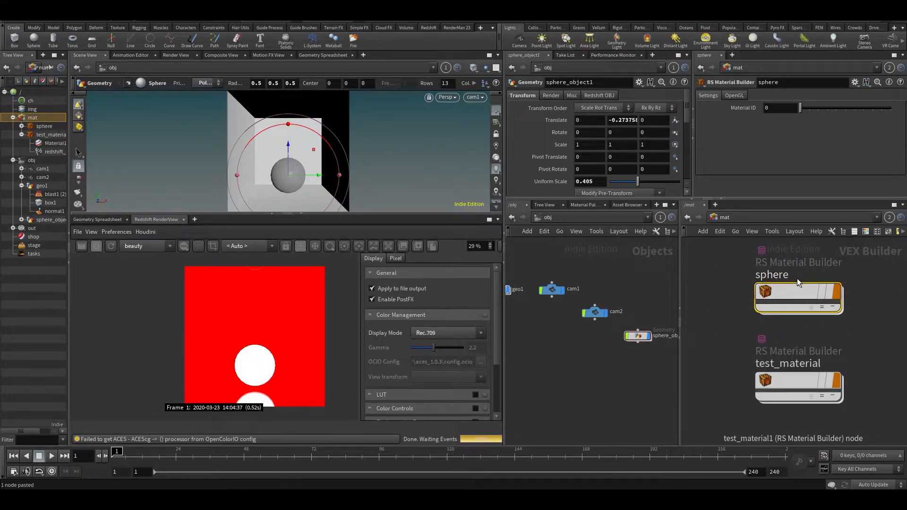
Apply the Plastic preset to Material1 inside the test_material builder
{"action": "double_click", "coordinate": [797, 295]}
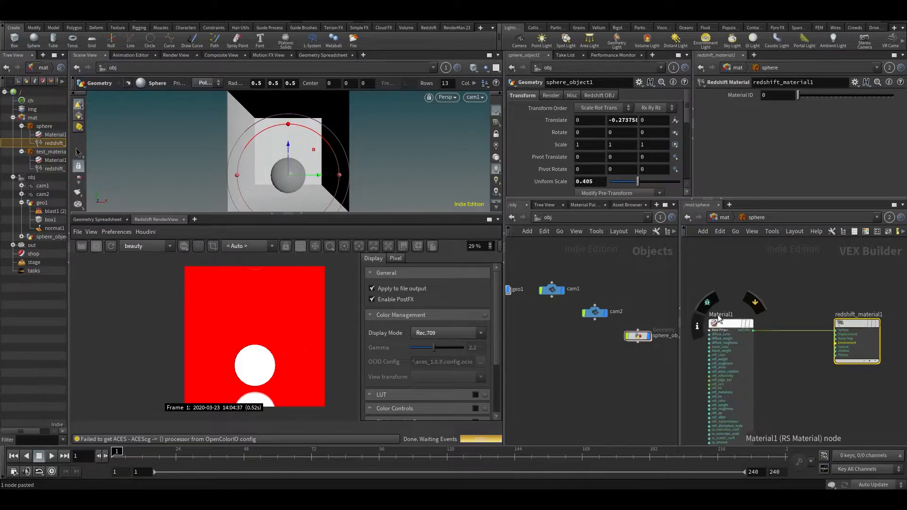
{"action": "key", "text": "u"}
{"action": "double_click", "coordinate": [797, 379]}
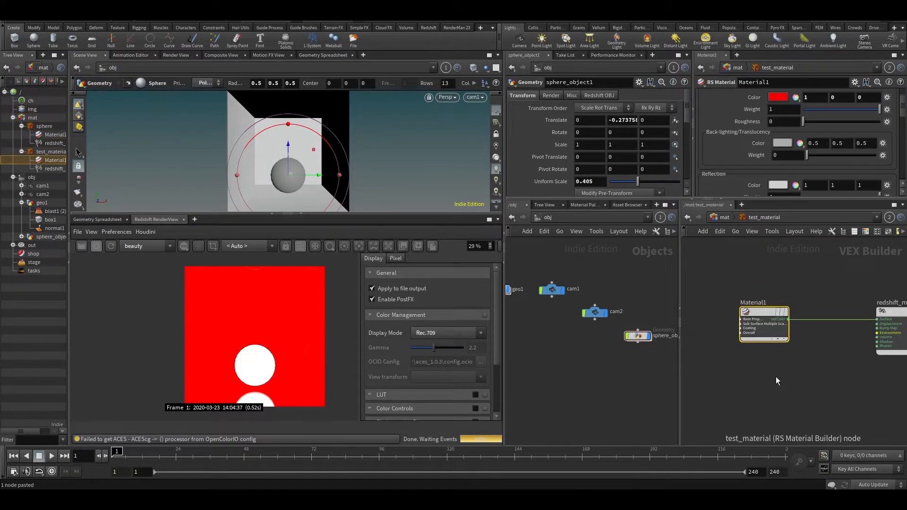
{"action": "scroll", "coordinate": [784, 96], "scroll_direction": "up", "scroll_amount": 1}
{"action": "scroll", "coordinate": [782, 133], "scroll_direction": "down", "scroll_amount": 1}
{"action": "left_click", "coordinate": [787, 96]}
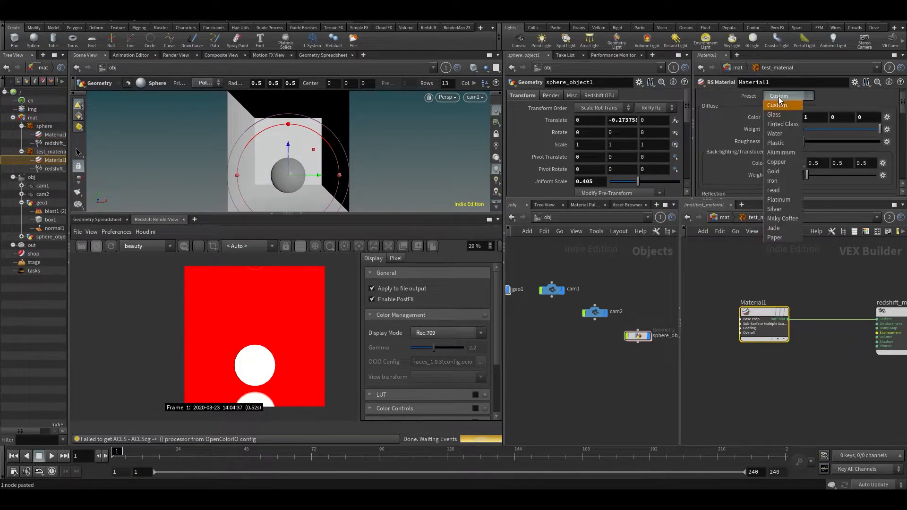
{"action": "left_click", "coordinate": [781, 144]}
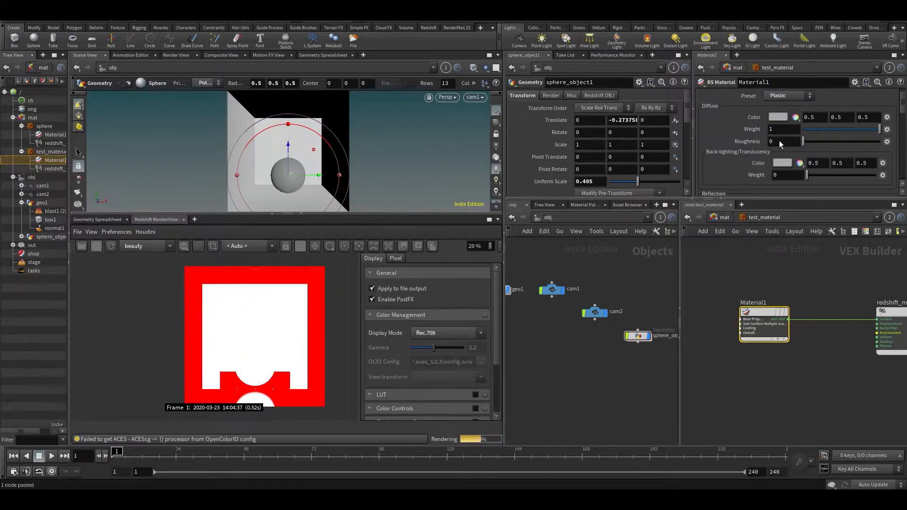
{"action": "left_click", "coordinate": [776, 118]}
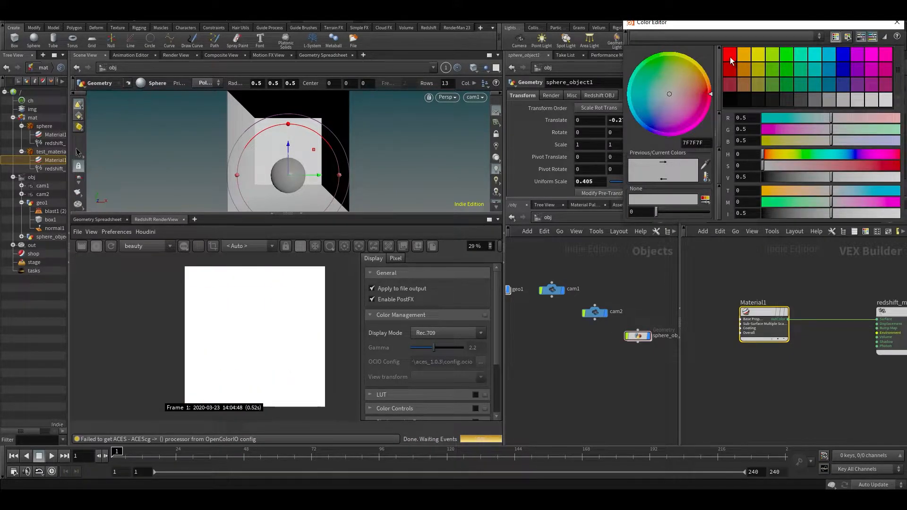
{"action": "left_click", "coordinate": [896, 22]}
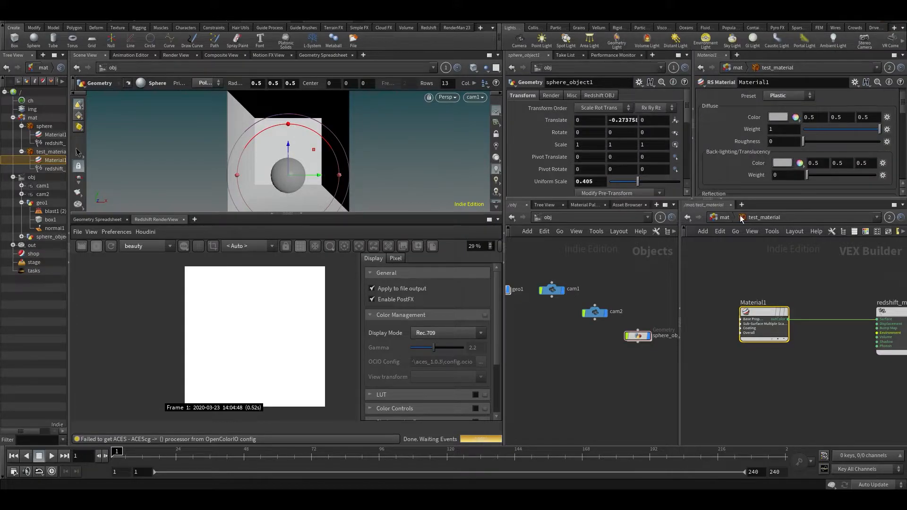
Apply the Aluminium preset to Material1 inside the sphere material builder
{"action": "key", "text": "u"}
{"action": "double_click", "coordinate": [784, 295]}
{"action": "left_click", "coordinate": [742, 324]}
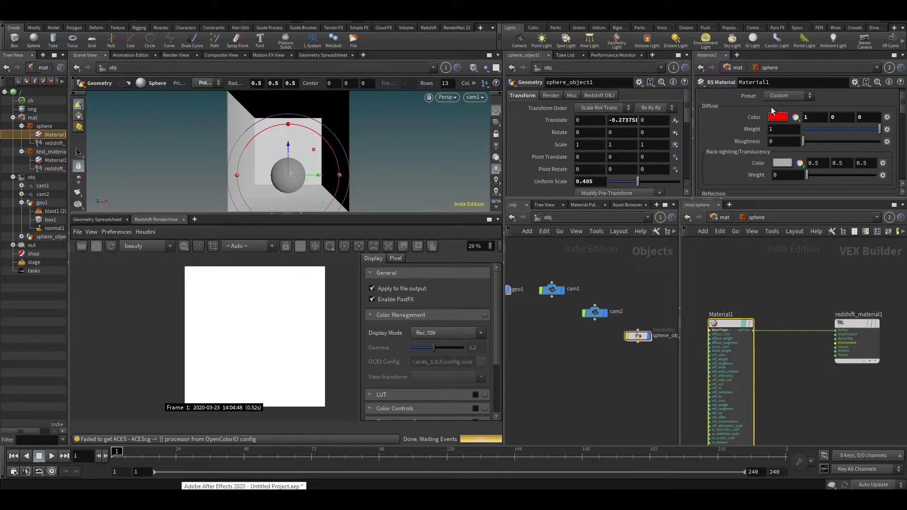
{"action": "left_click", "coordinate": [778, 97]}
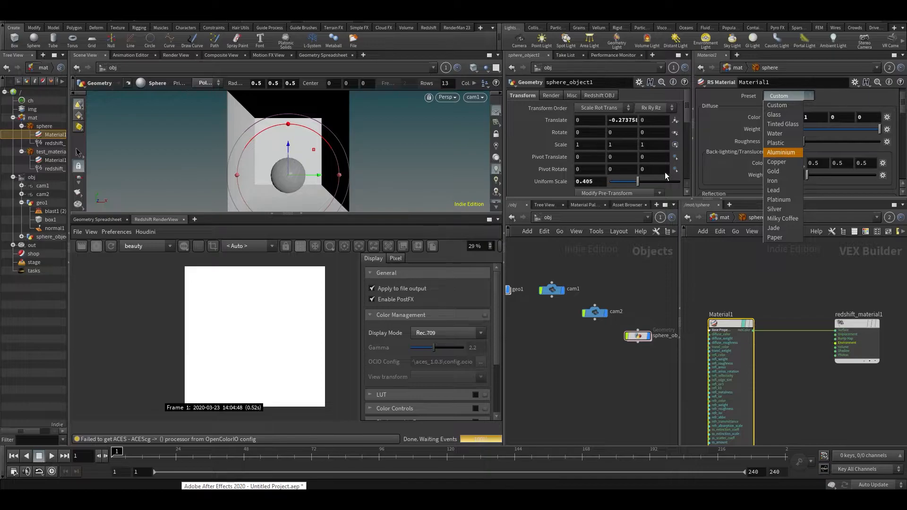
{"action": "left_click", "coordinate": [779, 152]}
{"action": "scroll", "coordinate": [259, 357], "scroll_direction": "down", "scroll_amount": 1}
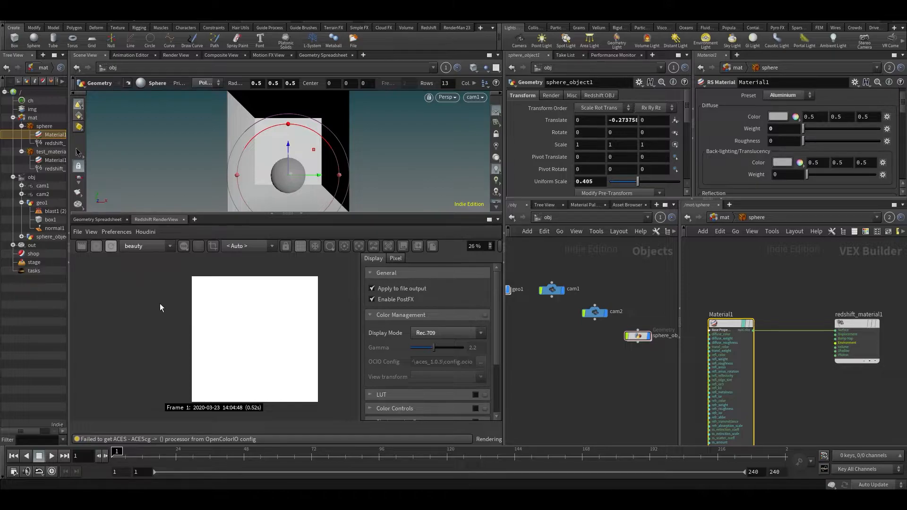
{"action": "scroll", "coordinate": [235, 352], "scroll_direction": "up", "scroll_amount": 1}
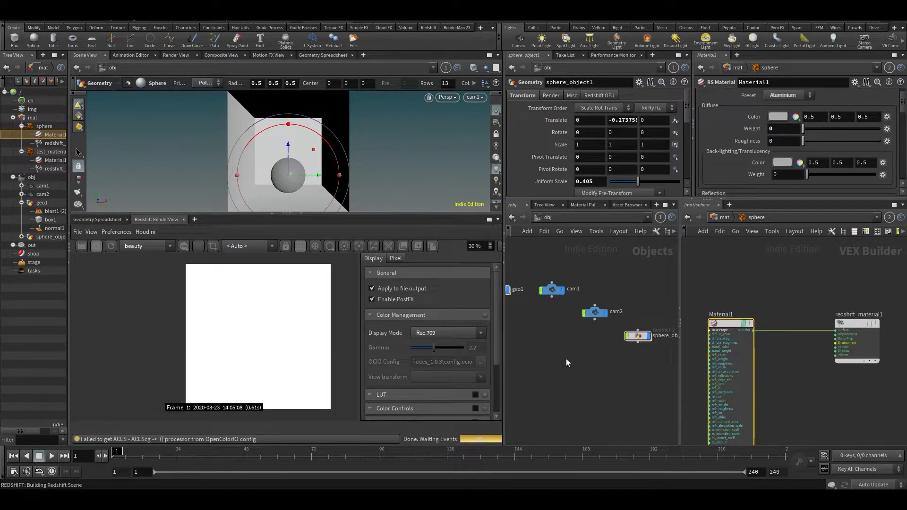
Assign the /mat/sphere material to the sphere object in its render settings
{"action": "scroll", "coordinate": [566, 359], "scroll_direction": "up", "scroll_amount": 1}
{"action": "left_click_drag", "start_coordinate": [607, 417], "coordinate": [668, 337]}
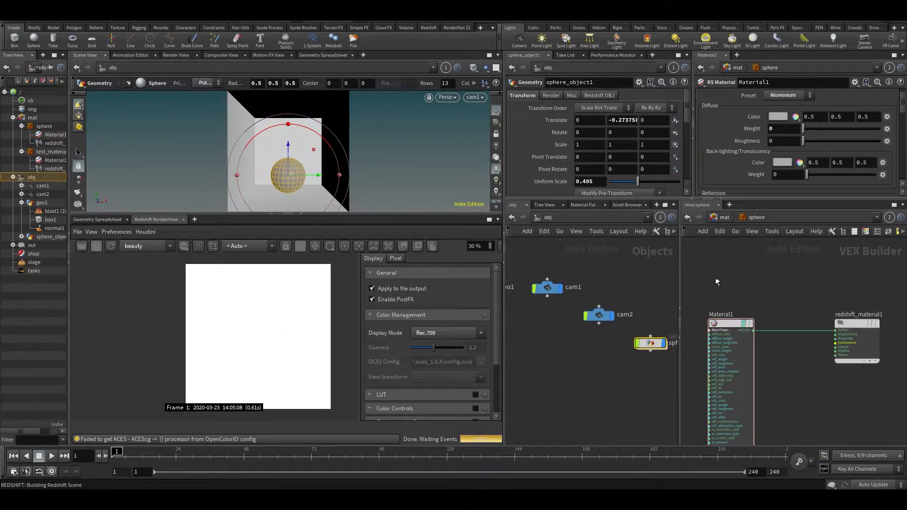
{"action": "left_click", "coordinate": [725, 218]}
{"action": "left_click", "coordinate": [552, 96]}
{"action": "left_click_drag", "start_coordinate": [557, 110], "coordinate": [580, 109]}
{"action": "scroll", "coordinate": [304, 354], "scroll_direction": "up", "scroll_amount": 1}
{"action": "scroll", "coordinate": [267, 352], "scroll_direction": "down", "scroll_amount": 2}
Review the Redshift RenderView's camera refresh mode options and save the scene
{"action": "left_click", "coordinate": [145, 231]}
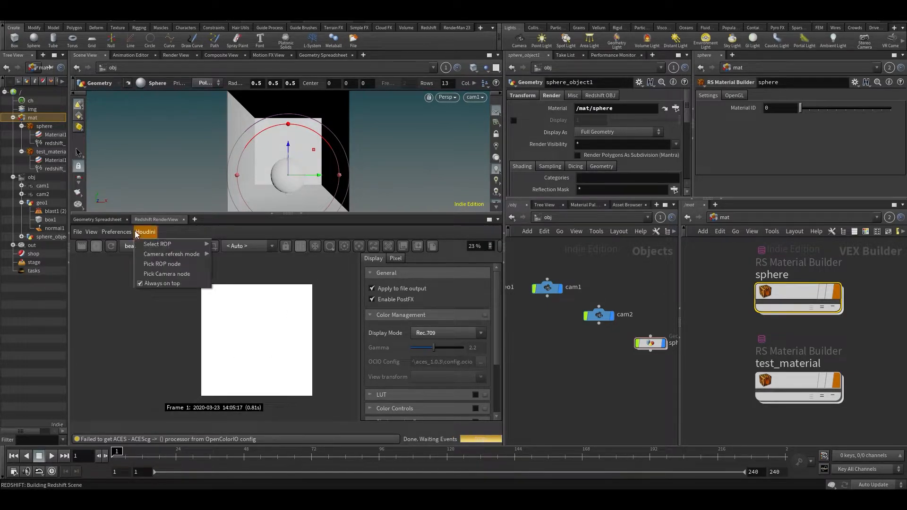
{"action": "left_click", "coordinate": [244, 328]}
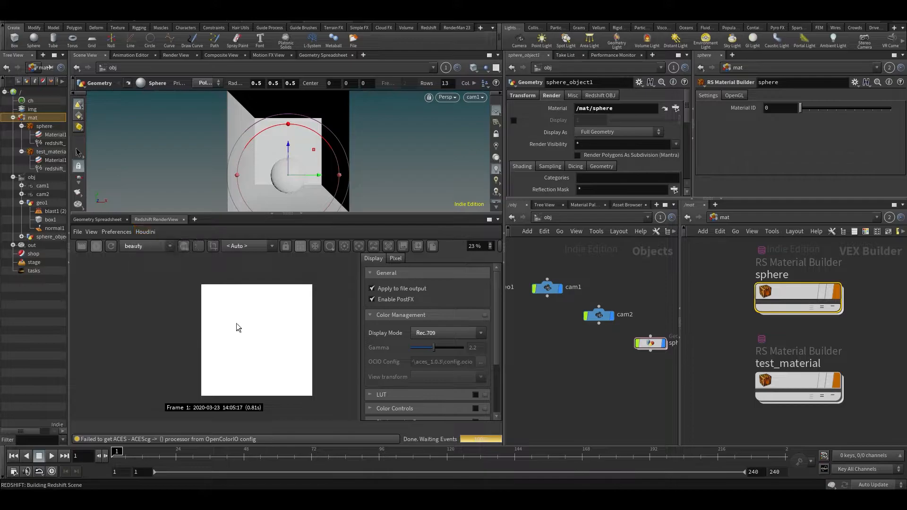
{"action": "scroll", "coordinate": [157, 289], "scroll_direction": "up", "scroll_amount": 1}
{"action": "left_click", "coordinate": [144, 231]}
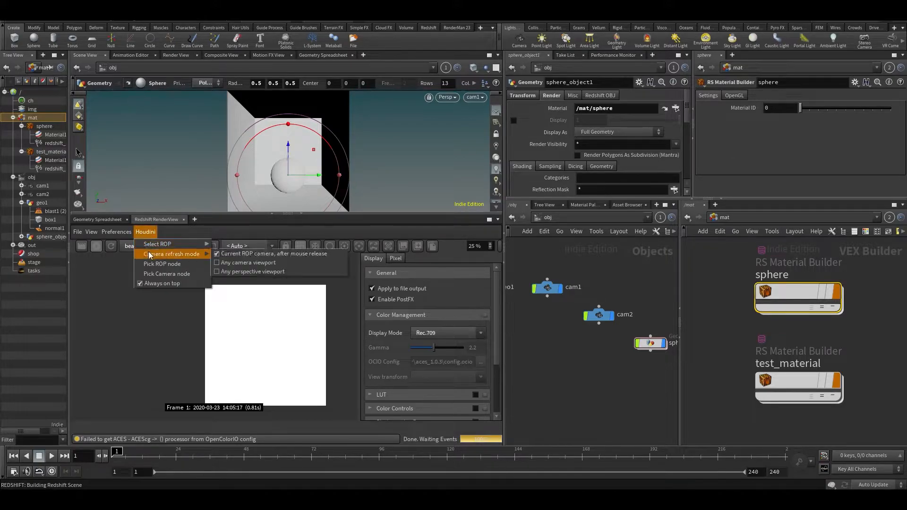
{"action": "left_click", "coordinate": [612, 385]}
{"action": "middle_click_drag", "start_coordinate": [594, 361], "coordinate": [653, 373]}
{"action": "key", "text": "ctrl+s"}
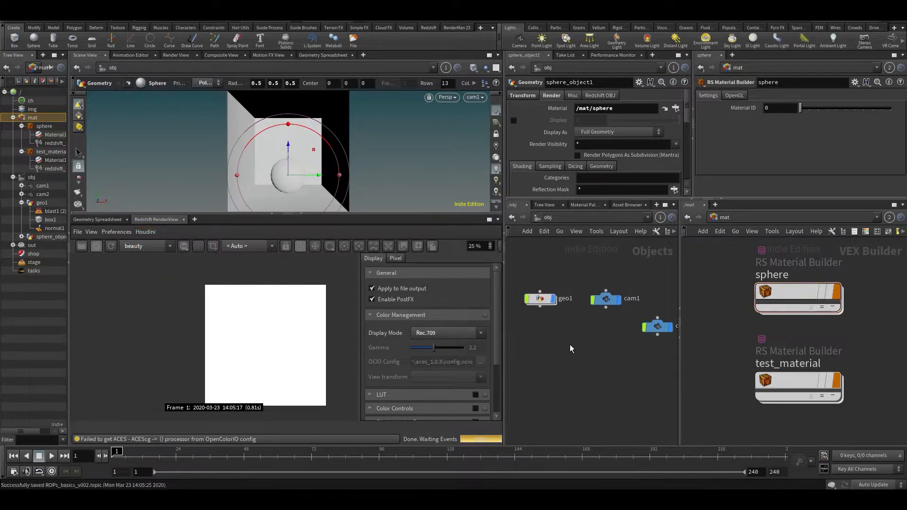
Check the material assigned to geo1 and compare the render with the NVIDIA RTX reference image in the browser
{"action": "left_click", "coordinate": [531, 300]}
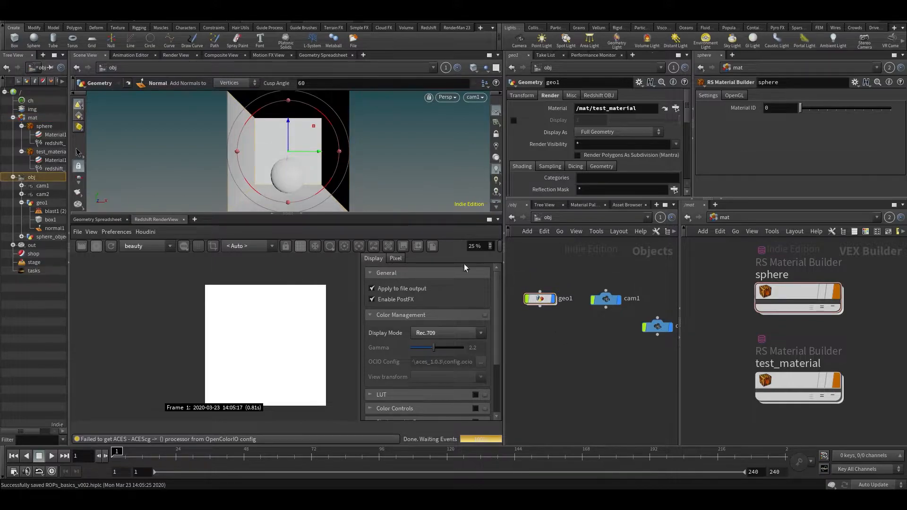
{"action": "scroll", "coordinate": [288, 358], "scroll_direction": "up", "scroll_amount": 1}
{"action": "middle_click_drag", "start_coordinate": [287, 358], "coordinate": [227, 329]}
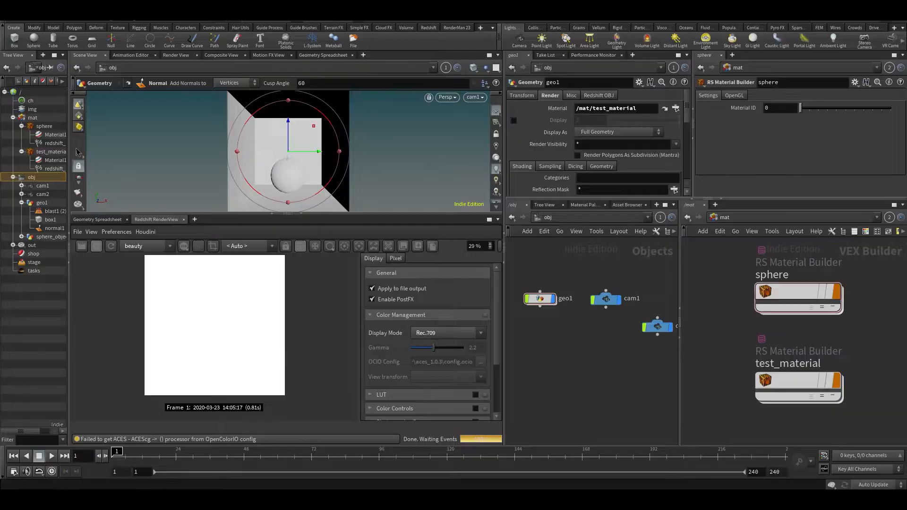
{"action": "key", "text": "alt+Tab"}
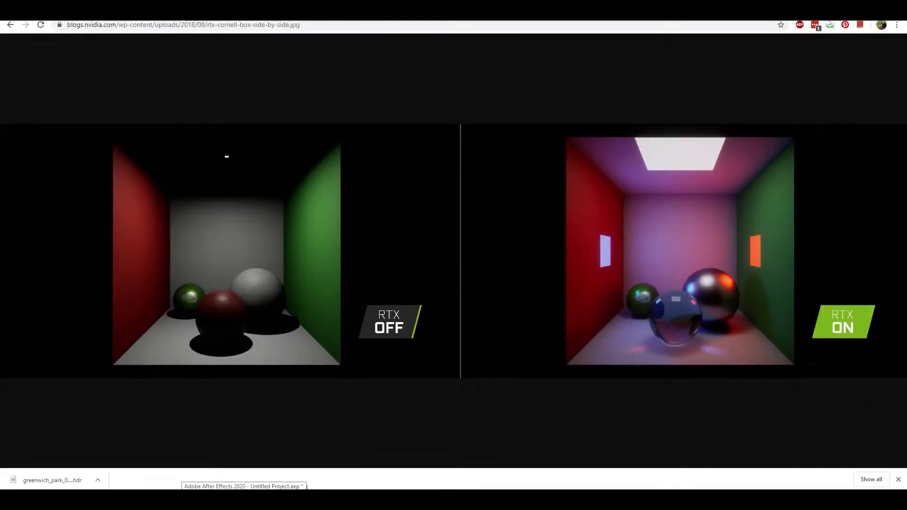
{"action": "left_click", "coordinate": [246, 499]}
{"action": "key", "text": "Tab"}
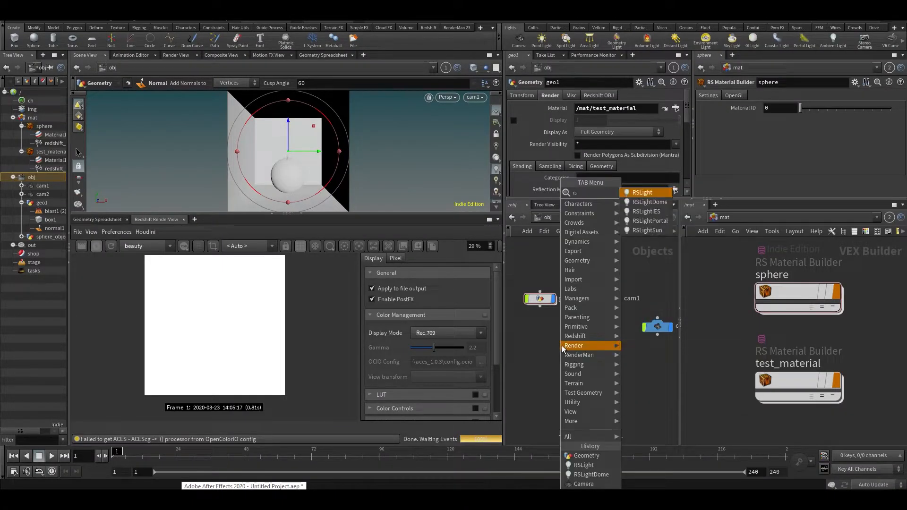
{"action": "left_click", "coordinate": [549, 342]}
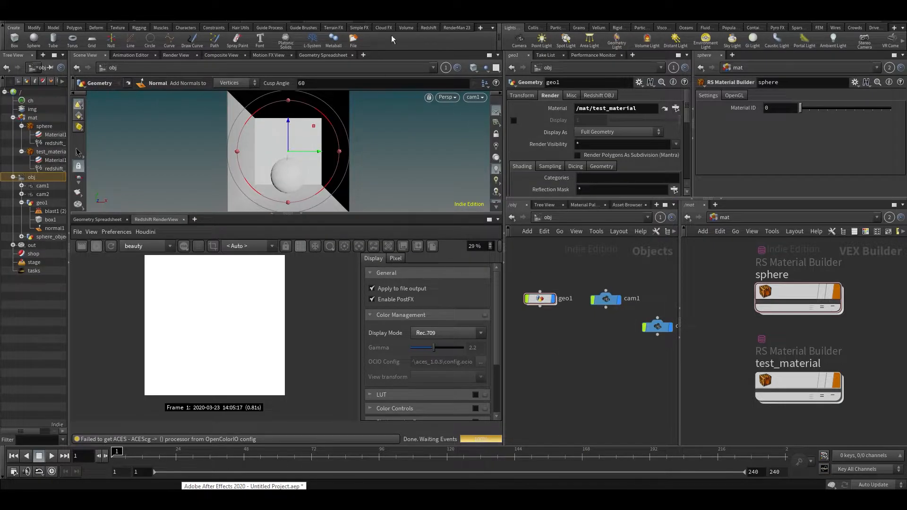
{"action": "left_click", "coordinate": [428, 28]}
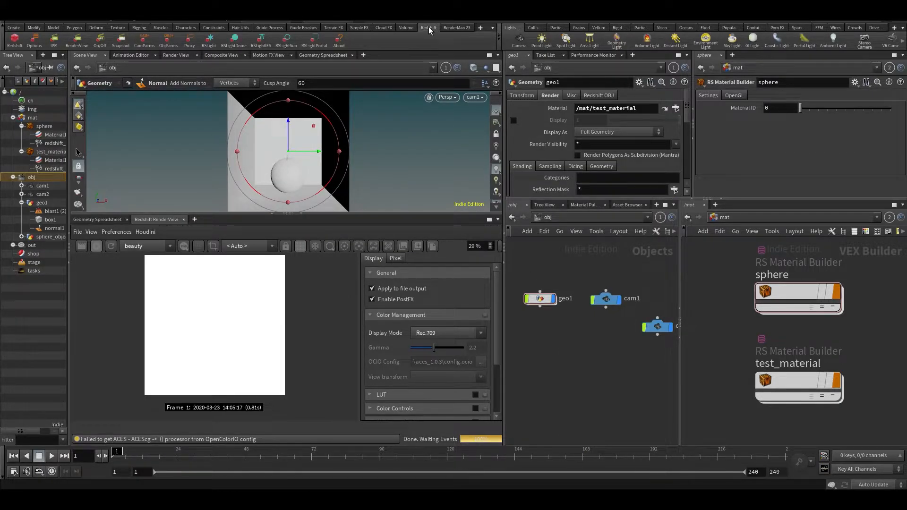
{"action": "left_click", "coordinate": [209, 40]}
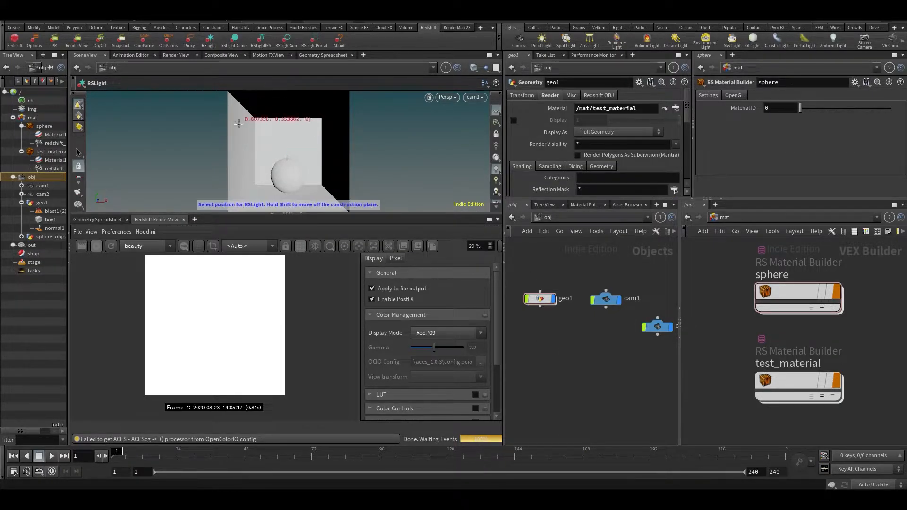
{"action": "key", "text": "Escape"}
Add an RSLight below geo1 and cam1 in the object network and restart the Redshift render
{"action": "key", "text": "Tab"}
{"action": "type", "text": "rsl"}
{"action": "key", "text": "Return"}
{"action": "left_click", "coordinate": [585, 360]}
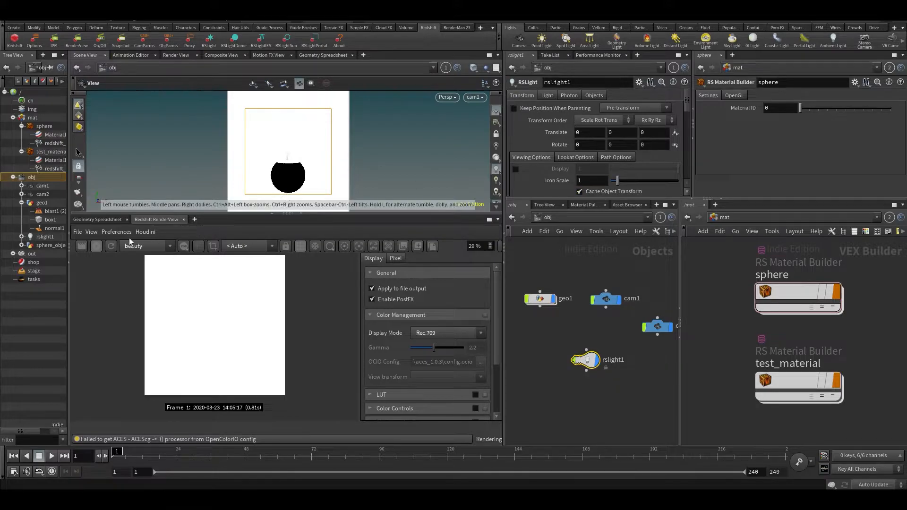
{"action": "left_click", "coordinate": [98, 245]}
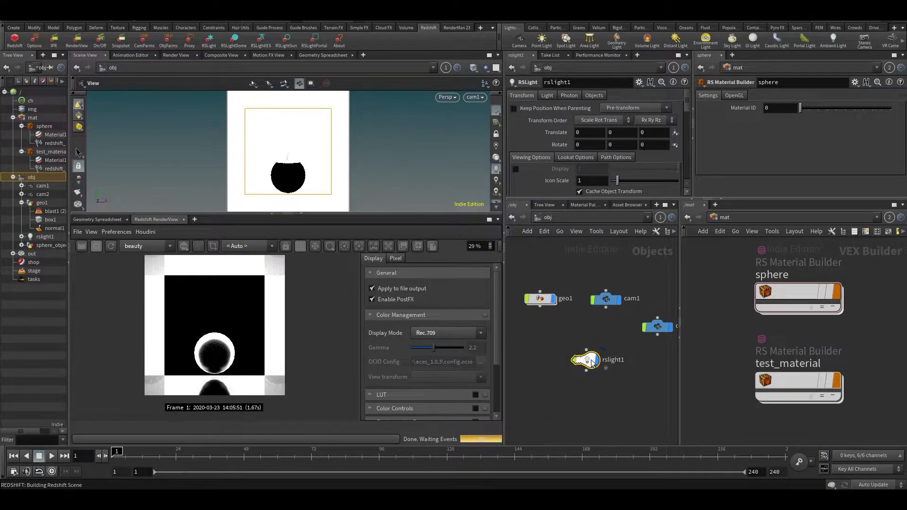
Rotate the Redshift light downward by setting its rotation to -90, 0, 0
{"action": "right_click_drag", "start_coordinate": [318, 127], "coordinate": [315, 153]}
{"action": "scroll", "coordinate": [315, 153], "scroll_direction": "down", "scroll_amount": 10}
{"action": "left_click_drag", "start_coordinate": [315, 153], "coordinate": [278, 166]}
{"action": "middle_click_drag", "start_coordinate": [327, 151], "coordinate": [306, 158]}
{"action": "scroll", "coordinate": [323, 161], "scroll_direction": "up", "scroll_amount": 2}
{"action": "left_click_drag", "start_coordinate": [556, 330], "coordinate": [603, 396]}
{"action": "key", "text": "r"}
{"action": "left_click_drag", "start_coordinate": [311, 147], "coordinate": [332, 97]}
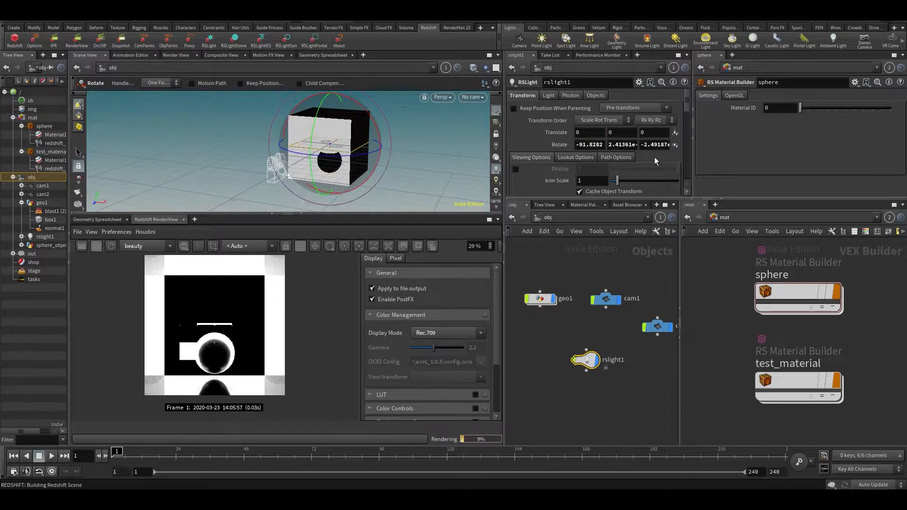
{"action": "left_click_drag", "start_coordinate": [576, 146], "coordinate": [605, 147]}
{"action": "type", "text": "-90"}
{"action": "key", "text": "Tab"}
{"action": "type", "text": "0"}
{"action": "key", "text": "Tab"}
{"action": "type", "text": "0"}
Move the Redshift light straight up to just under the ceiling of the box
{"action": "type", "text": "t"}
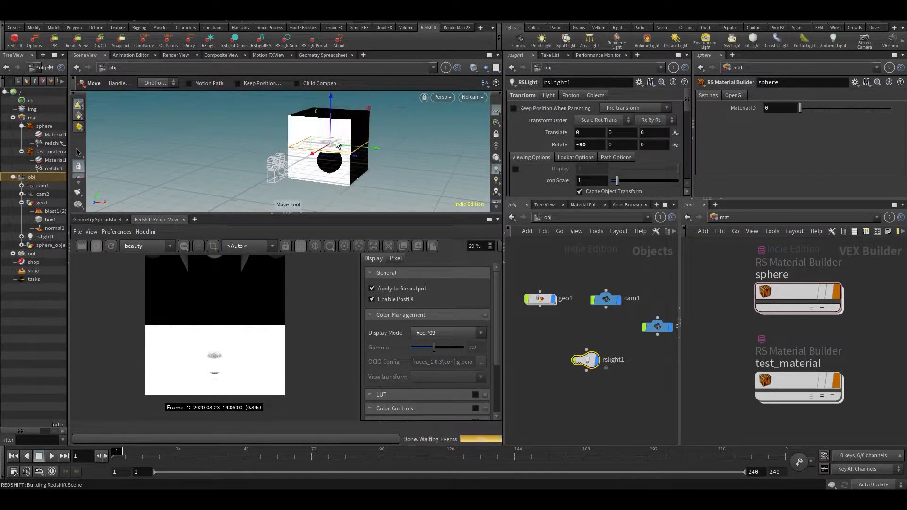
{"action": "left_click_drag", "start_coordinate": [325, 128], "coordinate": [326, 95]}
{"action": "scroll", "coordinate": [543, 137], "scroll_direction": "down", "scroll_amount": 6}
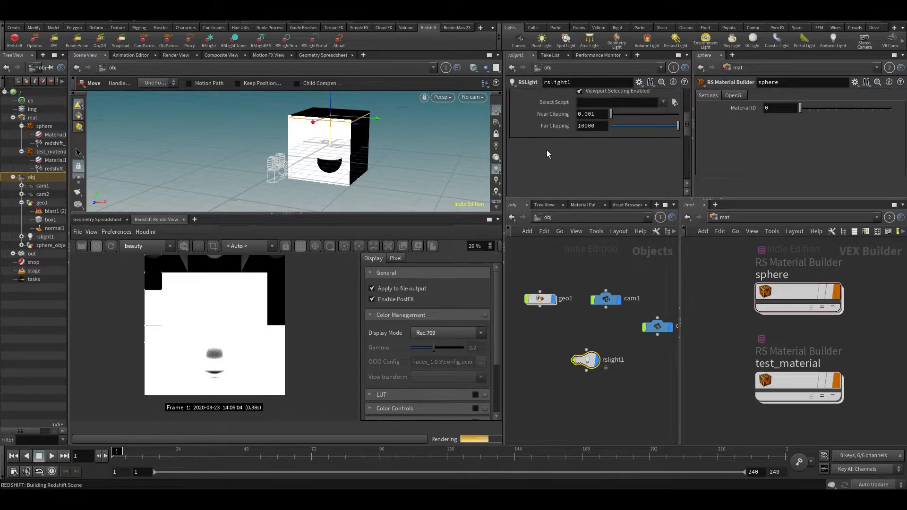
{"action": "key", "text": "Escape"}
{"action": "left_click_drag", "start_coordinate": [334, 177], "coordinate": [345, 136]}
{"action": "key", "text": "t"}
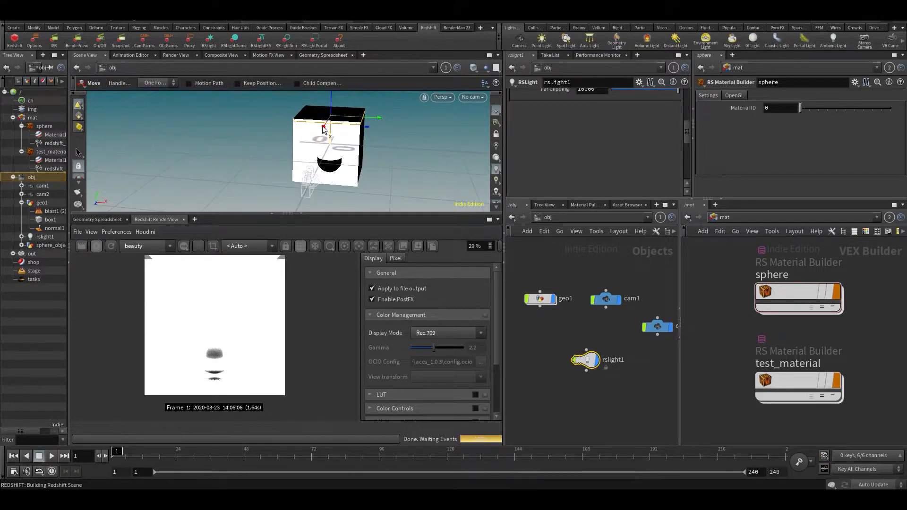
Change the Redshift light's type to Point and set its intensity multiplier to 1
{"action": "scroll", "coordinate": [532, 141], "scroll_direction": "up", "scroll_amount": 10}
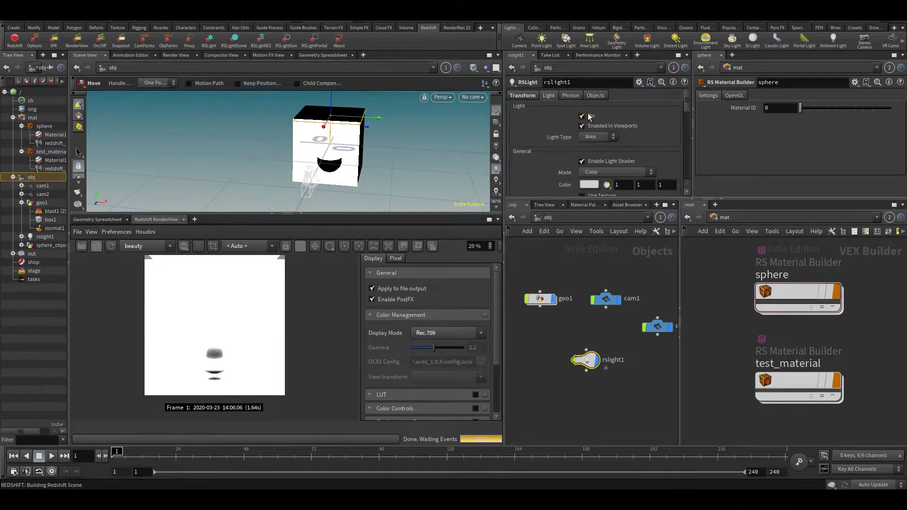
{"action": "left_click", "coordinate": [598, 138]}
{"action": "left_click", "coordinate": [591, 163]}
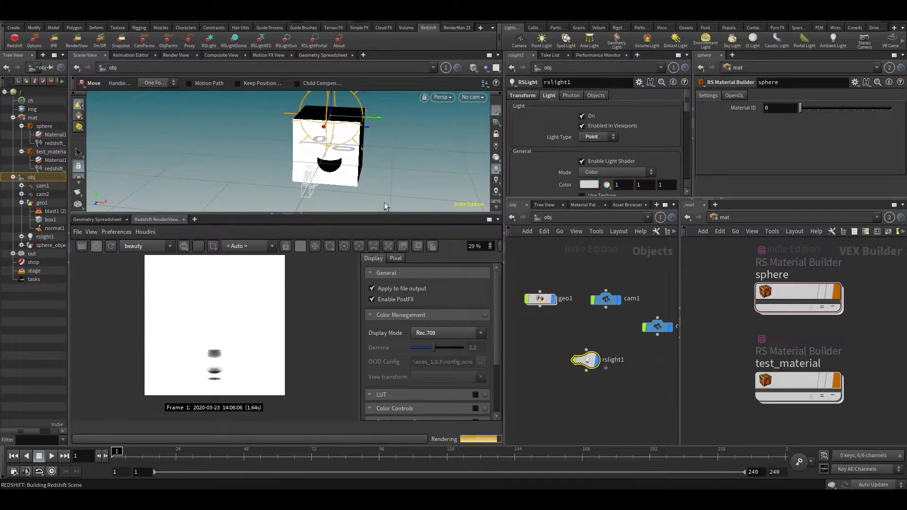
{"action": "scroll", "coordinate": [632, 180], "scroll_direction": "down", "scroll_amount": 3}
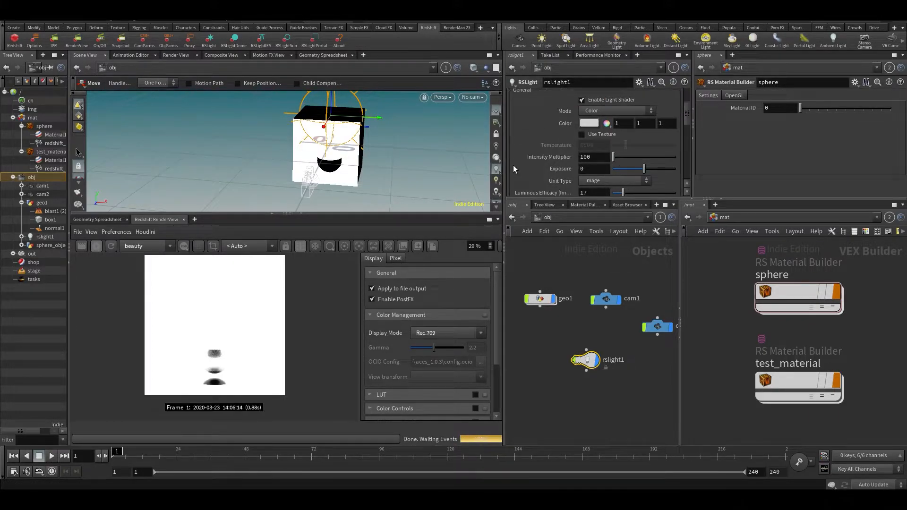
{"action": "left_click_drag", "start_coordinate": [591, 157], "coordinate": [555, 182]}
{"action": "type", "text": "1"}
{"action": "key", "text": "Return"}
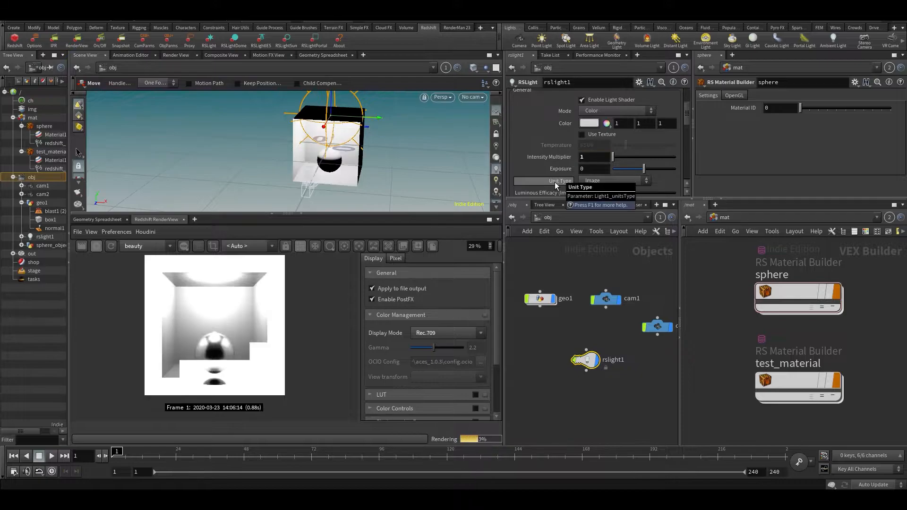
{"action": "scroll", "coordinate": [205, 344], "scroll_direction": "up", "scroll_amount": 4}
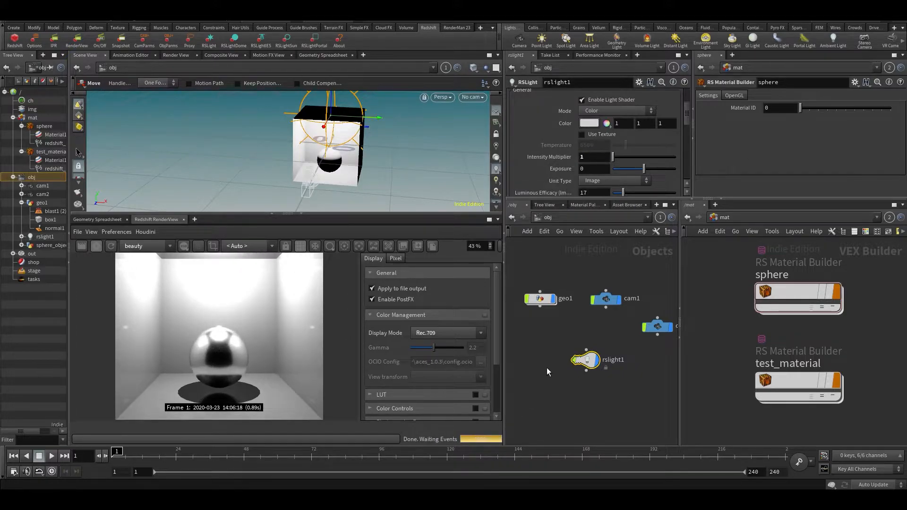
Save the scene and reselect the Redshift light in the viewport
{"action": "left_click", "coordinate": [444, 169]}
{"action": "key", "text": "ctrl+s"}
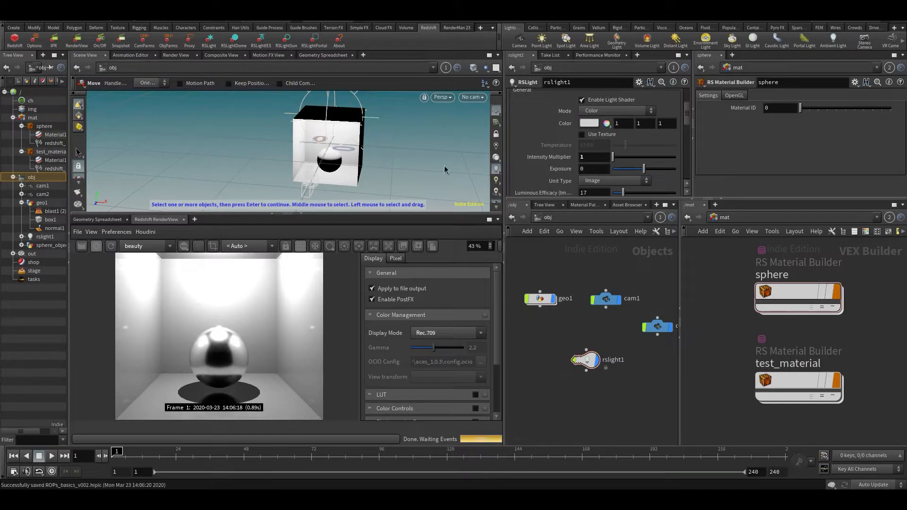
{"action": "left_click", "coordinate": [351, 107]}
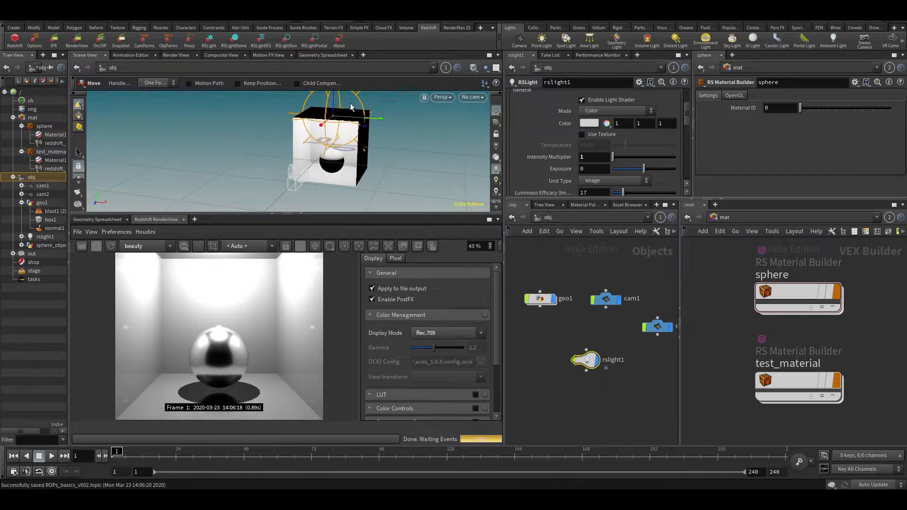
Try nudging the Redshift light with its move handle, and undo the move
{"action": "mouse_move", "coordinate": [334, 100]}
{"action": "left_mouse_down"}
{"action": "mouse_move", "coordinate": [335, 129]}
{"action": "mouse_move", "coordinate": [336, 103]}
{"action": "left_mouse_up"}
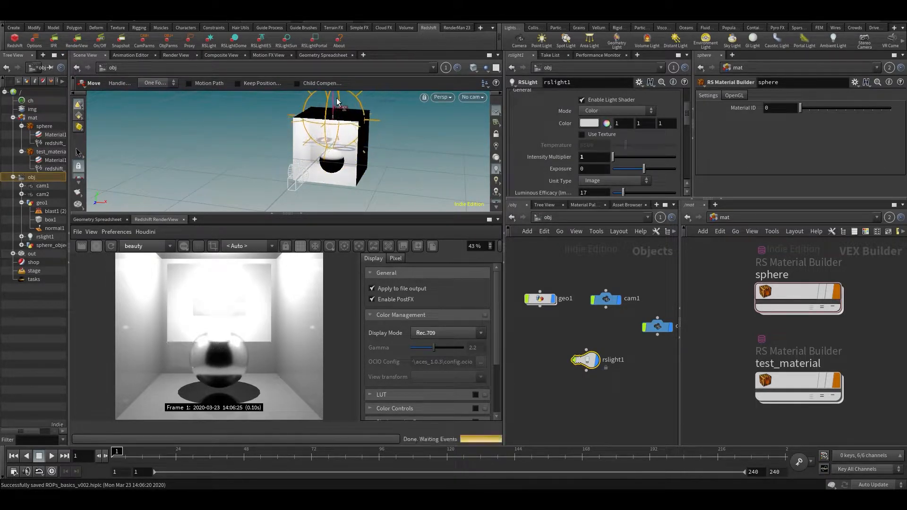
{"action": "key", "text": "ctrl+z"}
Examine the metal sphere's shadow and reflections and the lit walls in the Redshift render
{"action": "scroll", "coordinate": [204, 392], "scroll_direction": "up", "scroll_amount": 5}
{"action": "middle_click_drag", "start_coordinate": [270, 353], "coordinate": [276, 277]}
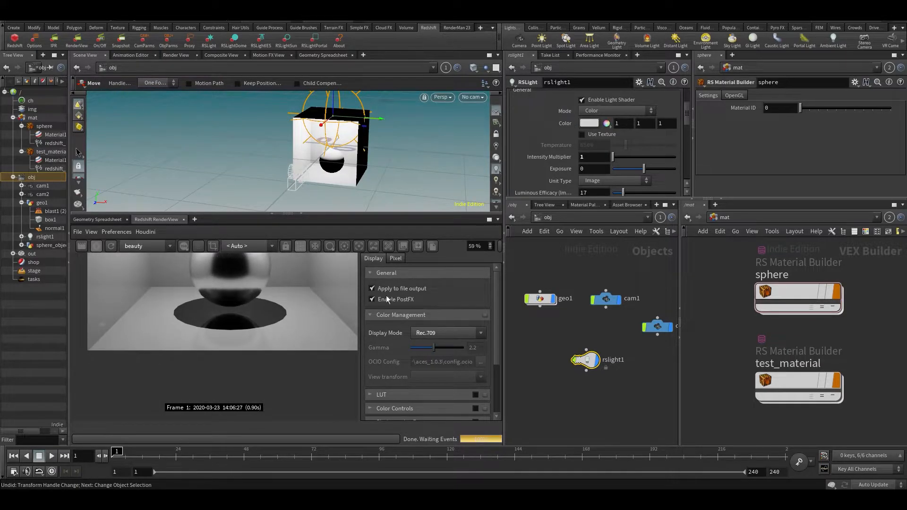
{"action": "middle_click_drag", "start_coordinate": [247, 304], "coordinate": [245, 345]}
{"action": "middle_click_drag", "start_coordinate": [229, 301], "coordinate": [225, 380]}
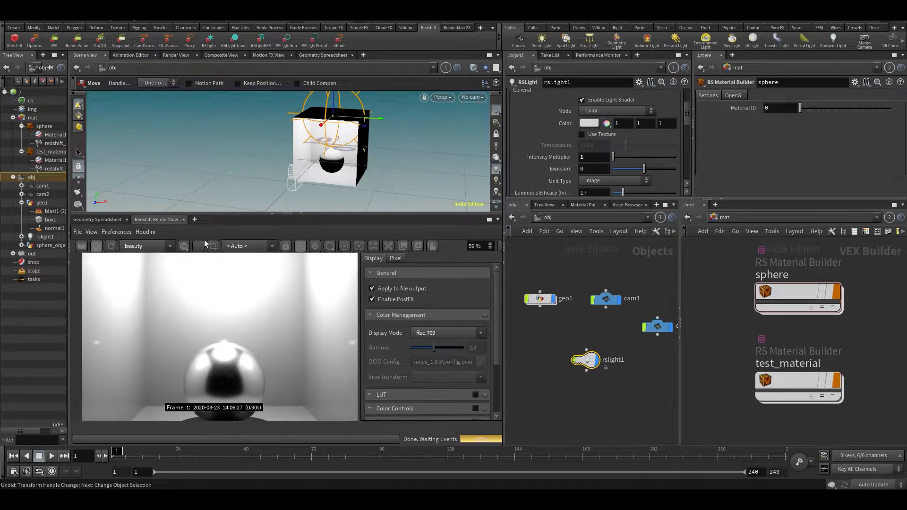
{"action": "middle_click_drag", "start_coordinate": [207, 331], "coordinate": [227, 246]}
{"action": "middle_click_drag", "start_coordinate": [257, 296], "coordinate": [248, 338]}
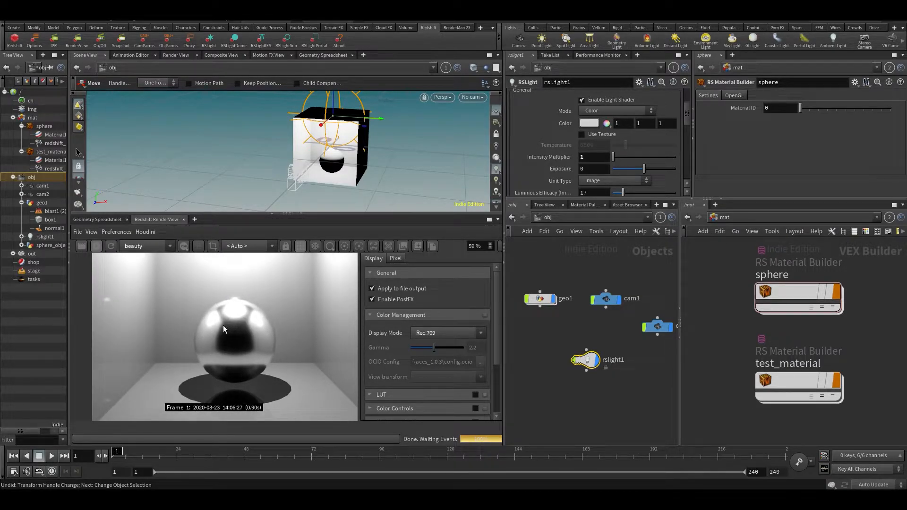
{"action": "scroll", "coordinate": [221, 328], "scroll_direction": "down", "scroll_amount": 2}
Change the Redshift light's type from Point to Area
{"action": "scroll", "coordinate": [580, 161], "scroll_direction": "up", "scroll_amount": 3}
{"action": "left_click", "coordinate": [592, 137]}
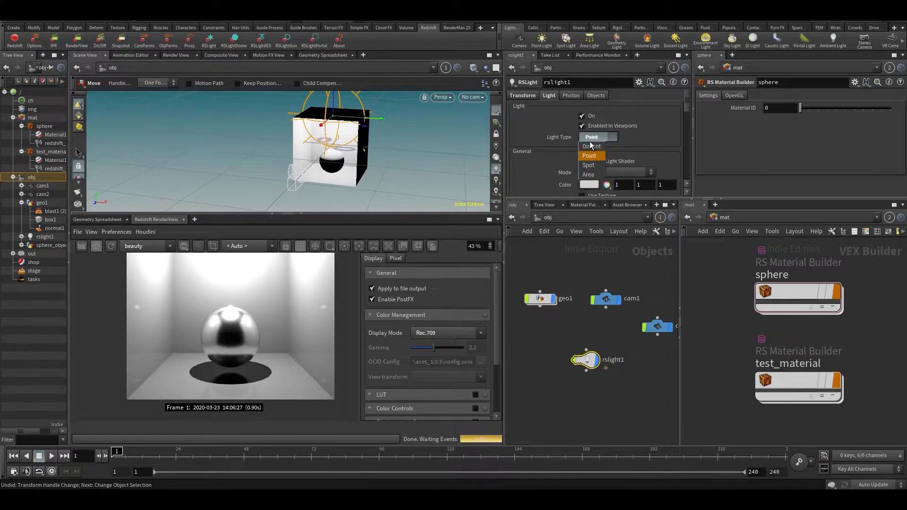
{"action": "left_click", "coordinate": [588, 175]}
Set the rectangular area light's size to .2 on all three axes
{"action": "scroll", "coordinate": [563, 145], "scroll_direction": "down", "scroll_amount": 5}
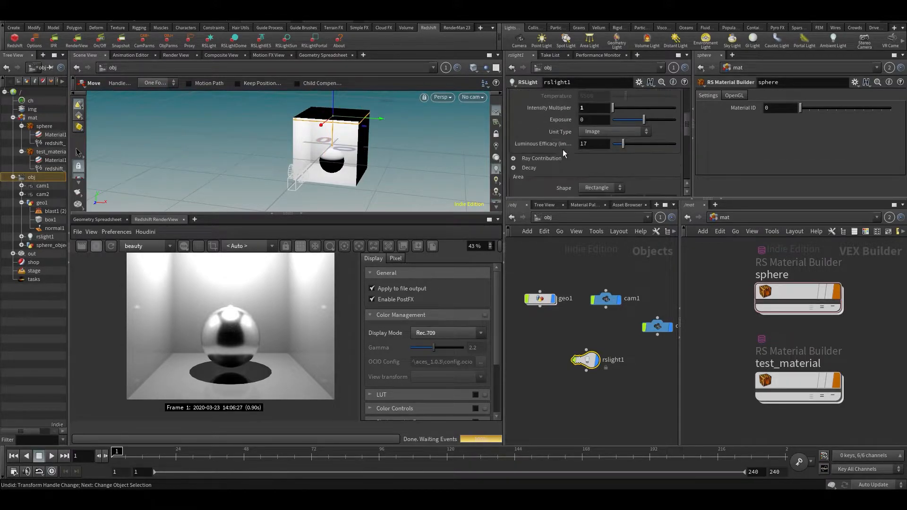
{"action": "left_click", "coordinate": [590, 149]}
{"action": "left_click_drag", "start_coordinate": [590, 149], "coordinate": [566, 155]}
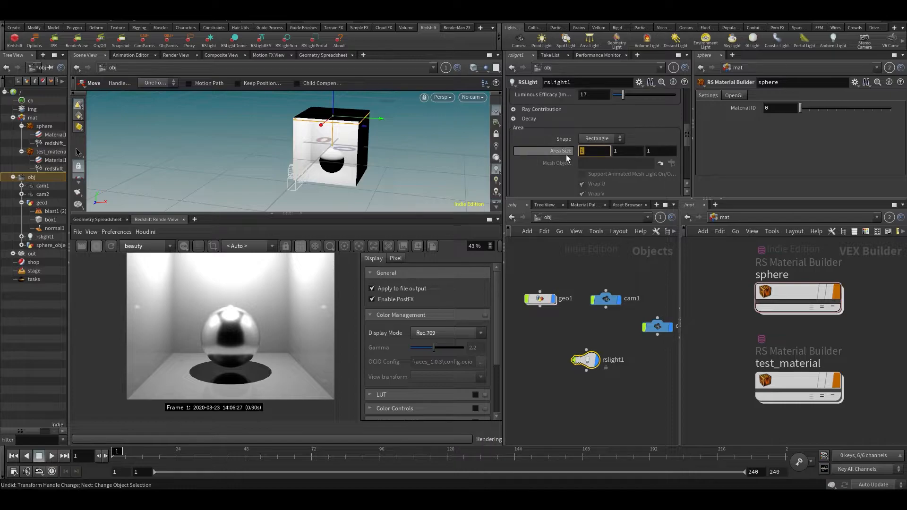
{"action": "type", "text": ".2"}
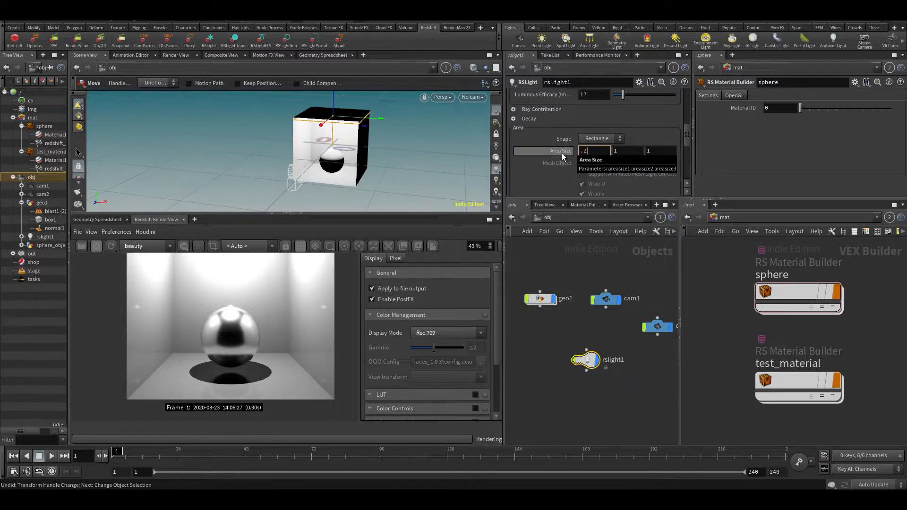
{"action": "double_click", "coordinate": [618, 149]}
{"action": "type", "text": ".2"}
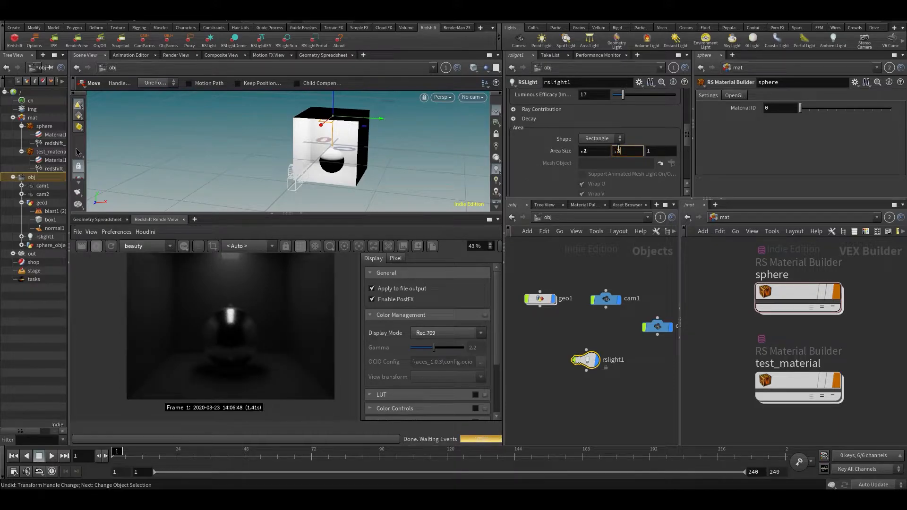
{"action": "key", "text": "Tab"}
{"action": "type", "text": ".2"}
{"action": "key", "text": "Return"}
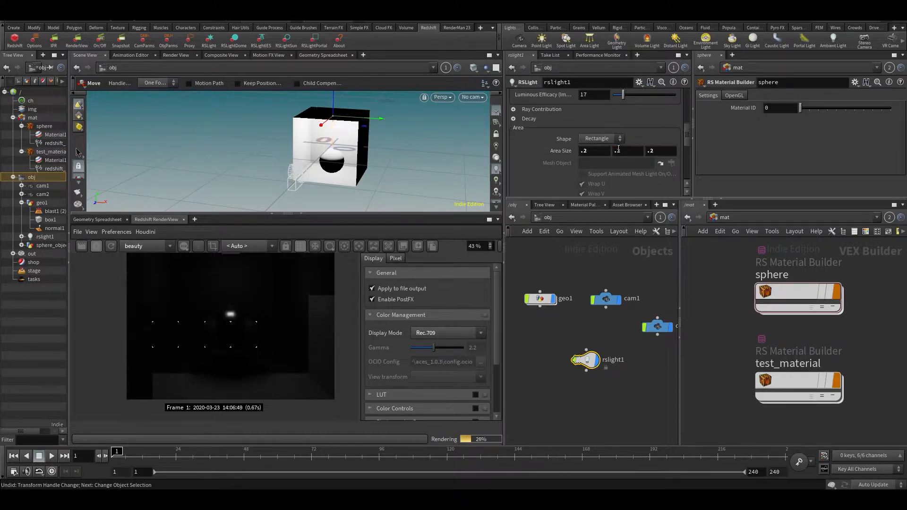
Set the area light's intensity multiplier to 100 and save the scene
{"action": "scroll", "coordinate": [242, 278], "scroll_direction": "down", "scroll_amount": 3}
{"action": "middle_click_drag", "start_coordinate": [242, 278], "coordinate": [250, 333]}
{"action": "scroll", "coordinate": [250, 333], "scroll_direction": "up", "scroll_amount": 2}
{"action": "scroll", "coordinate": [602, 148], "scroll_direction": "up", "scroll_amount": 3}
{"action": "left_click", "coordinate": [596, 158]}
{"action": "type", "text": "100"}
{"action": "key", "text": "Return"}
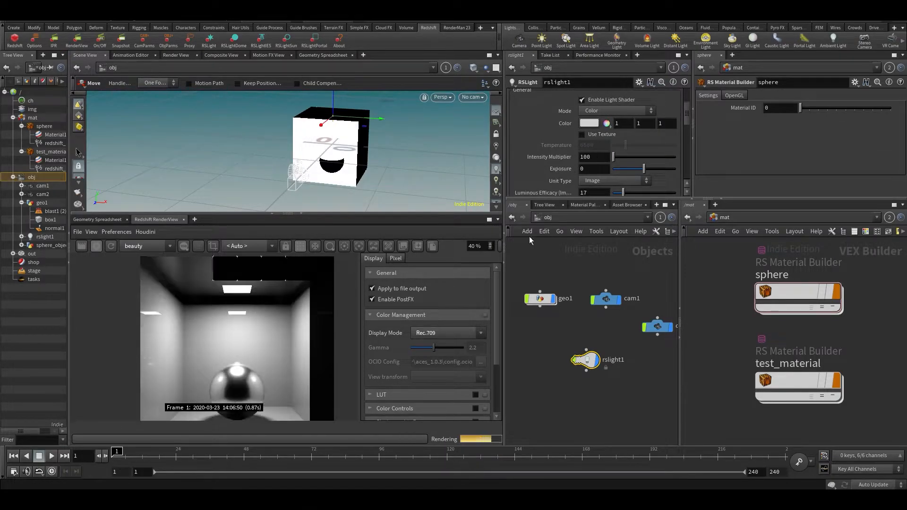
{"action": "scroll", "coordinate": [234, 305], "scroll_direction": "down", "scroll_amount": 1}
{"action": "key", "text": "ctrl+s"}
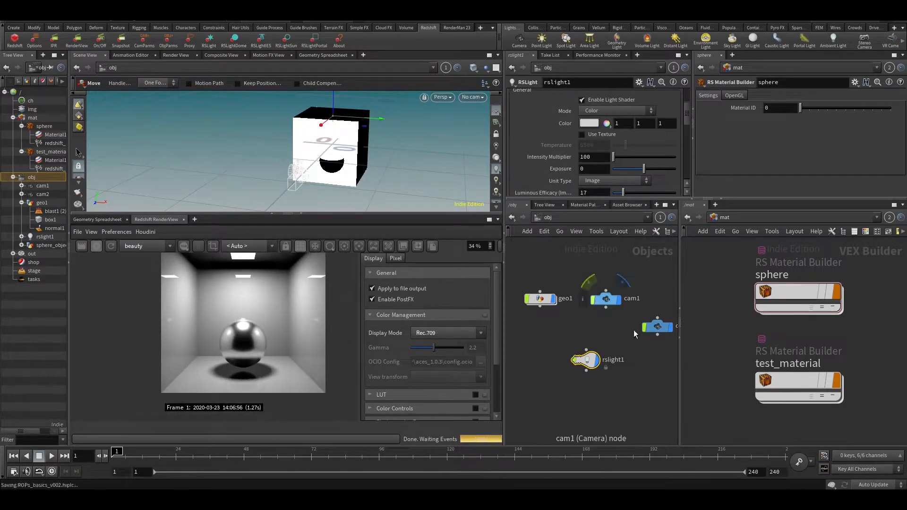
Examine the area light's reflections on the walls and the sphere's soft shadow in the render
{"action": "left_click_drag", "start_coordinate": [344, 162], "coordinate": [334, 117], "text": "alt"}
{"action": "middle_click_drag", "start_coordinate": [279, 271], "coordinate": [274, 303]}
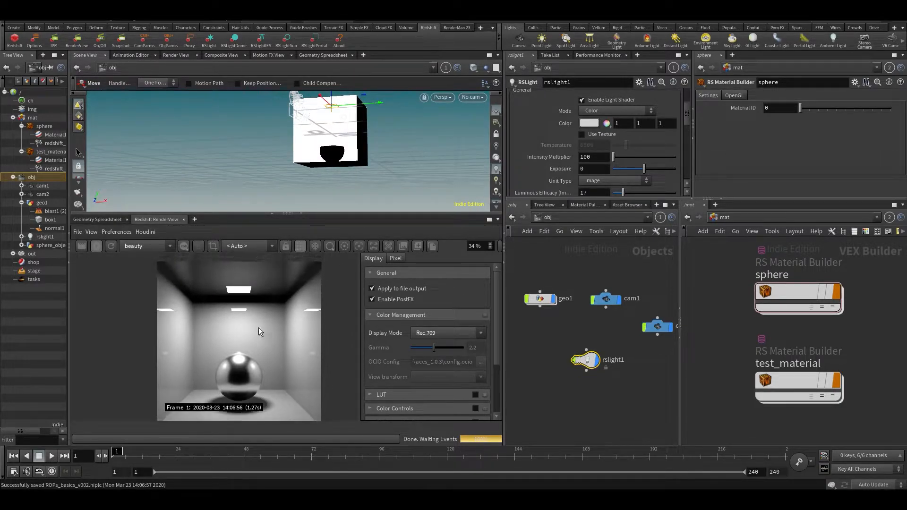
{"action": "scroll", "coordinate": [223, 283], "scroll_direction": "up", "scroll_amount": 1}
{"action": "middle_click_drag", "start_coordinate": [217, 313], "coordinate": [216, 302]}
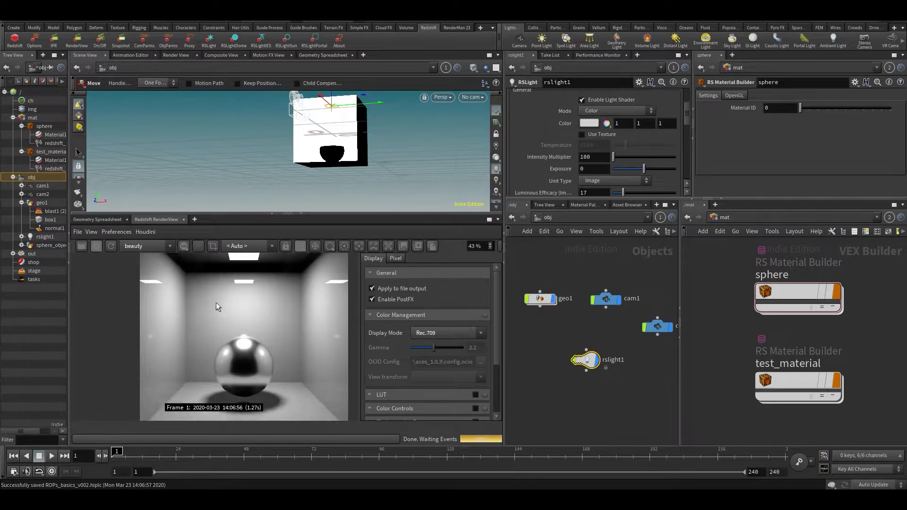
{"action": "left_click", "coordinate": [579, 331]}
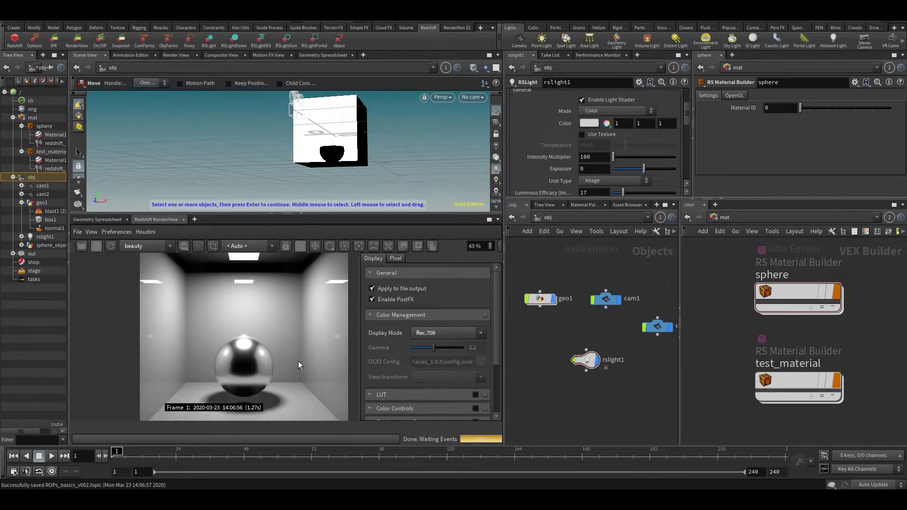
{"action": "left_click", "coordinate": [799, 382]}
{"action": "middle_click_drag", "start_coordinate": [272, 350], "coordinate": [245, 289]}
{"action": "scroll", "coordinate": [265, 320], "scroll_direction": "up", "scroll_amount": 3}
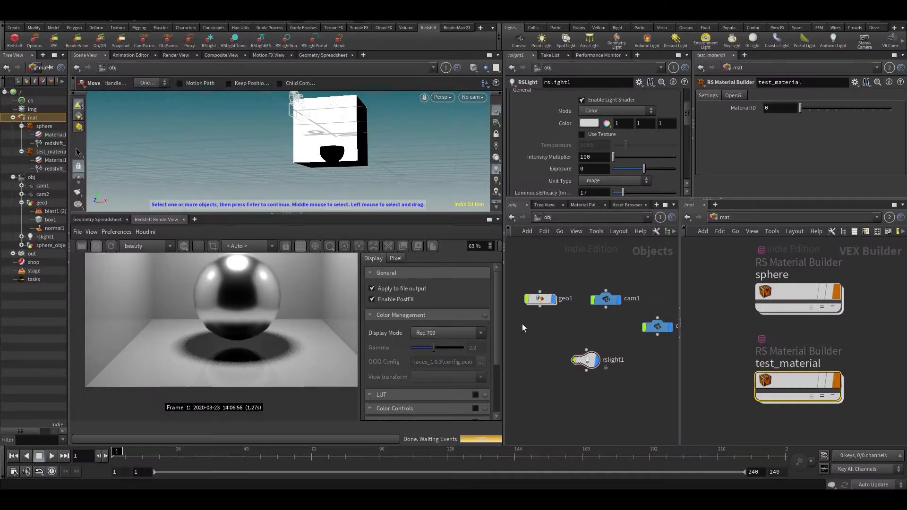
Look through cam1 in an enlarged scene viewport with headlight-only lighting
{"action": "left_click", "coordinate": [472, 97]}
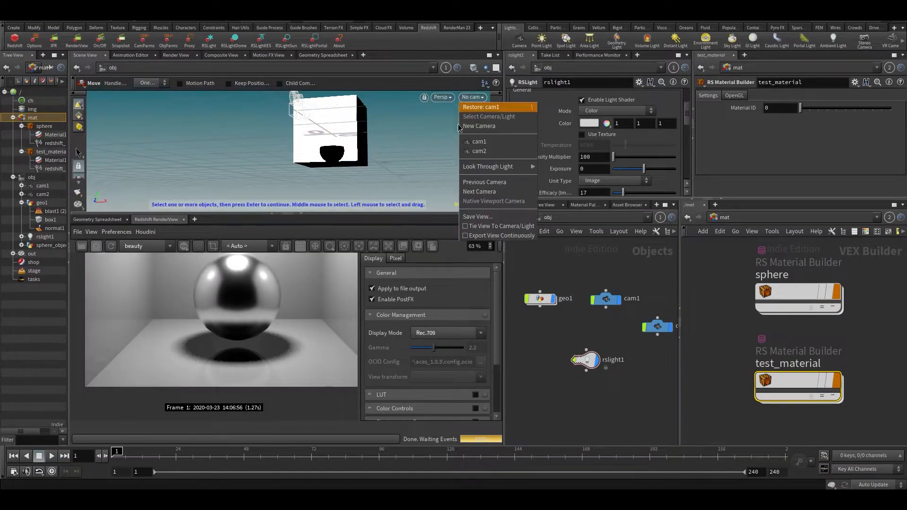
{"action": "left_click", "coordinate": [482, 142]}
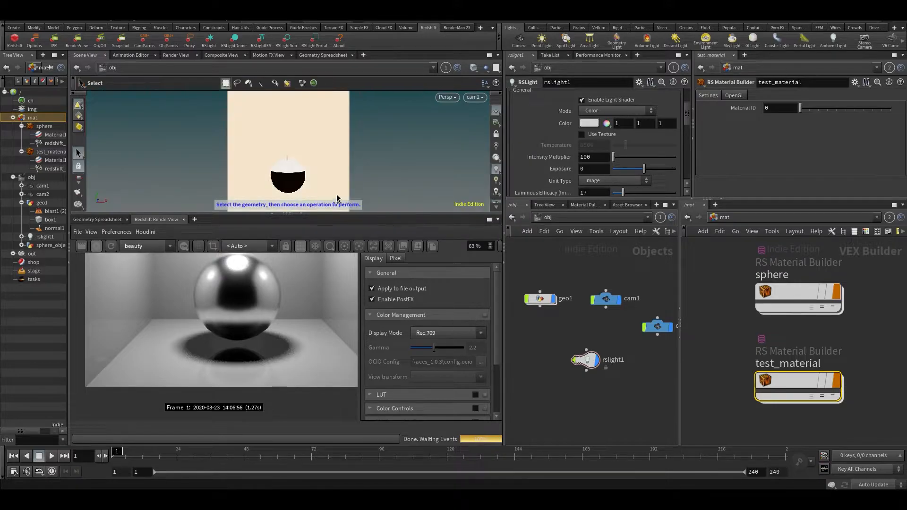
{"action": "left_click", "coordinate": [496, 159]}
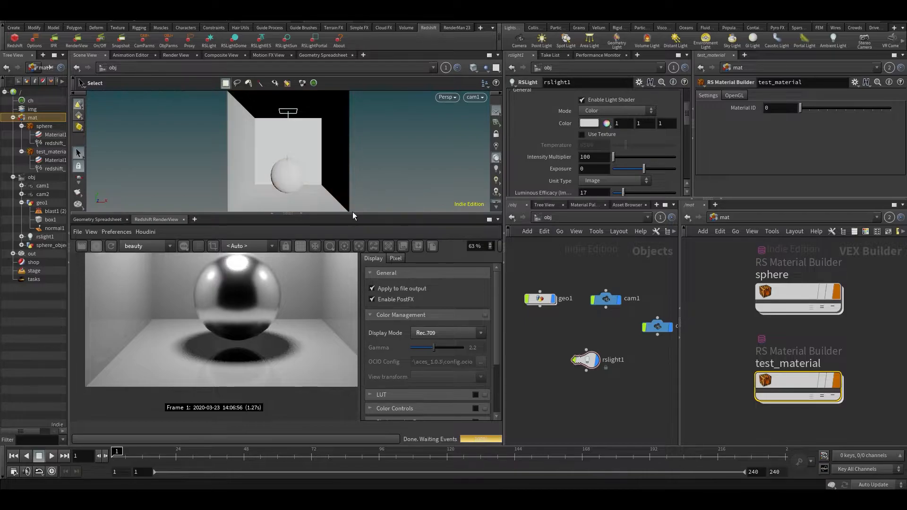
{"action": "left_click_drag", "start_coordinate": [355, 213], "coordinate": [356, 296]}
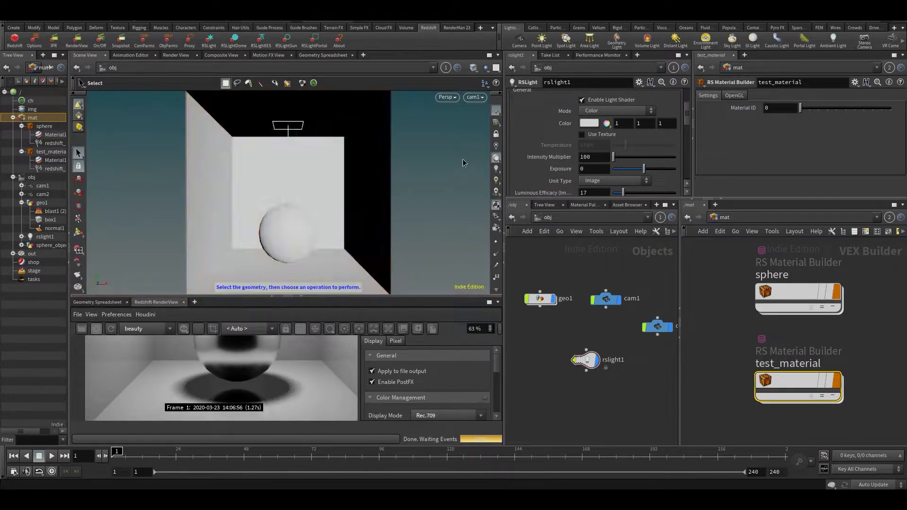
{"action": "left_click", "coordinate": [497, 182]}
{"action": "left_click", "coordinate": [496, 158]}
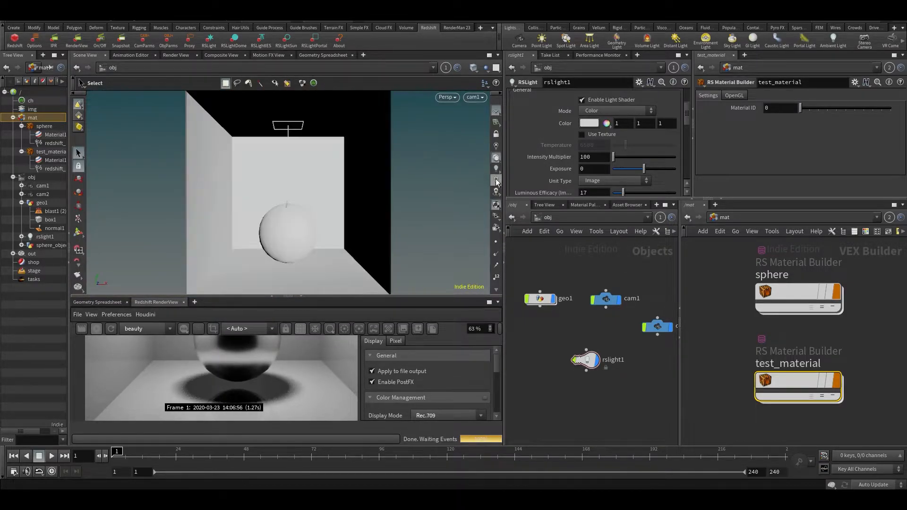
{"action": "mouse_move", "coordinate": [613, 355]}
{"action": "left_mouse_down"}
{"action": "mouse_move", "coordinate": [592, 354]}
{"action": "mouse_move", "coordinate": [601, 352]}
{"action": "left_mouse_up"}
{"action": "left_click", "coordinate": [595, 418]}
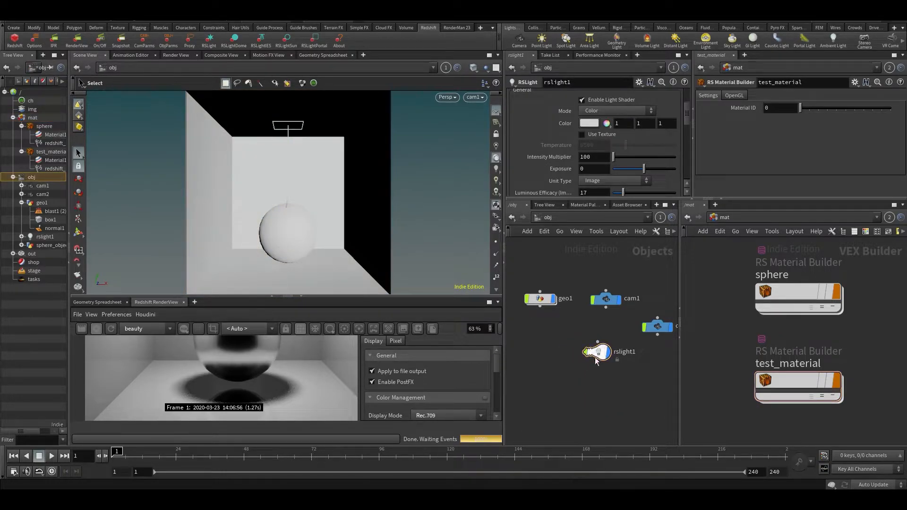
{"action": "key", "text": "Tab"}
{"action": "type", "text": "rs"}
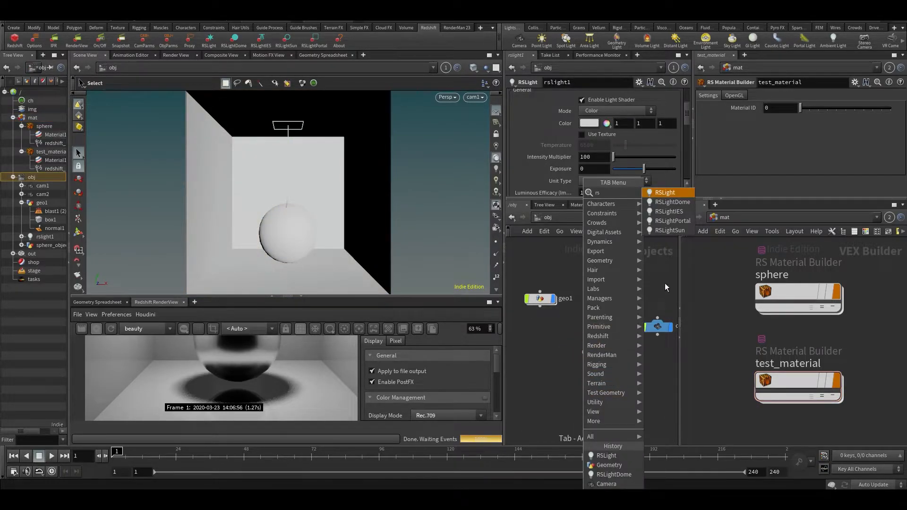
{"action": "left_click", "coordinate": [660, 194]}
{"action": "left_click", "coordinate": [604, 397]}
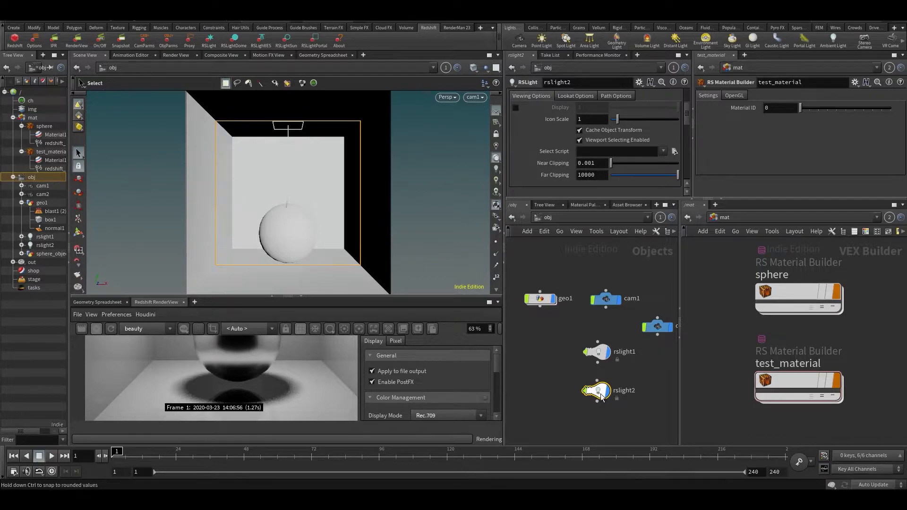
{"action": "key", "text": "Delete"}
Rename the sphere geometry object in the object network as alluminum
{"action": "left_click", "coordinate": [540, 299]}
{"action": "middle_click_drag", "start_coordinate": [539, 303], "coordinate": [579, 332]}
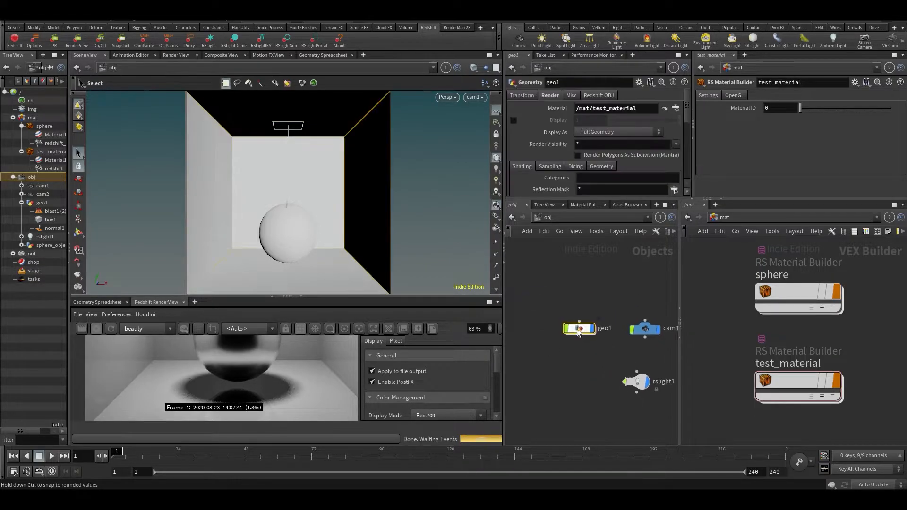
{"action": "middle_click_drag", "start_coordinate": [505, 296], "coordinate": [552, 330]}
{"action": "scroll", "coordinate": [552, 315], "scroll_direction": "down", "scroll_amount": 3}
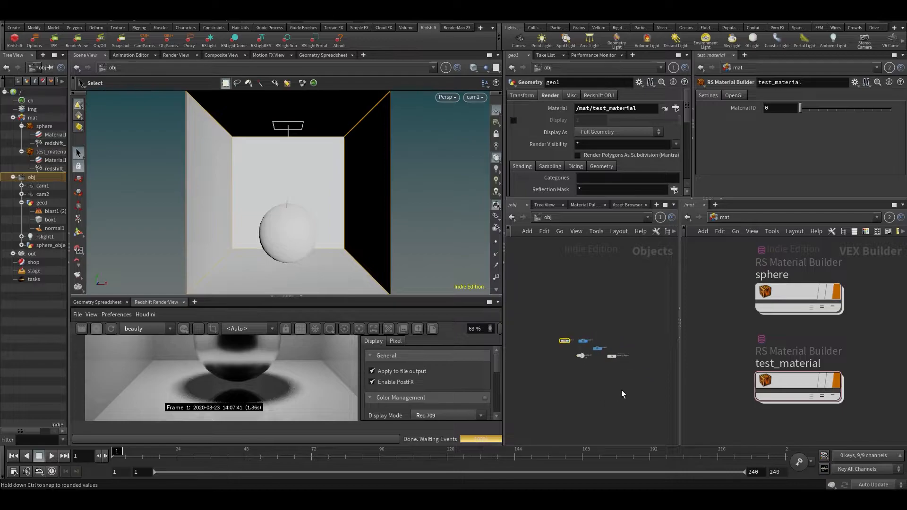
{"action": "middle_click_drag", "start_coordinate": [621, 392], "coordinate": [610, 337]}
{"action": "left_click_drag", "start_coordinate": [608, 314], "coordinate": [620, 294]}
{"action": "double_click", "coordinate": [633, 298]}
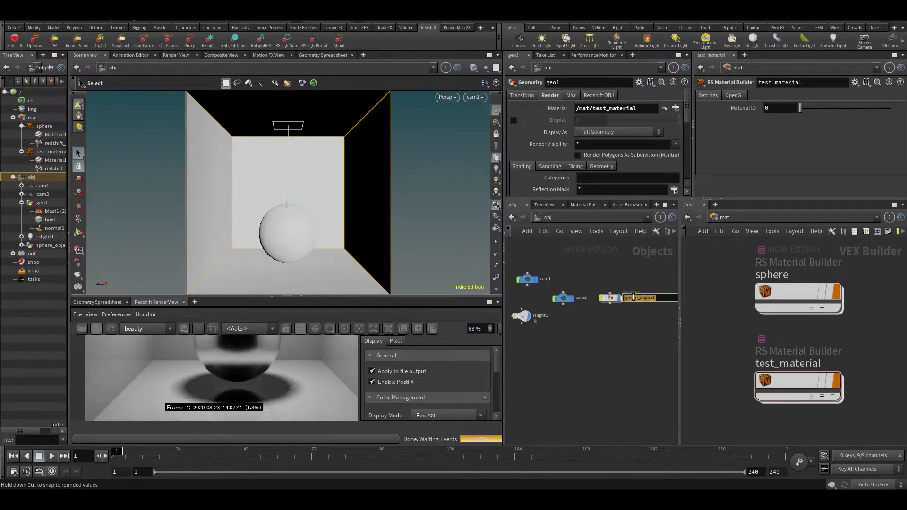
{"action": "type", "text": "alluminum"}
{"action": "key", "text": "Return"}
Duplicate the alluminum object, place the copy directly below it in the network, and check the sphere inside
{"action": "scroll", "coordinate": [631, 303], "scroll_direction": "up", "scroll_amount": 2}
{"action": "key", "text": "ctrl+c"}
{"action": "key", "text": "ctrl+v"}
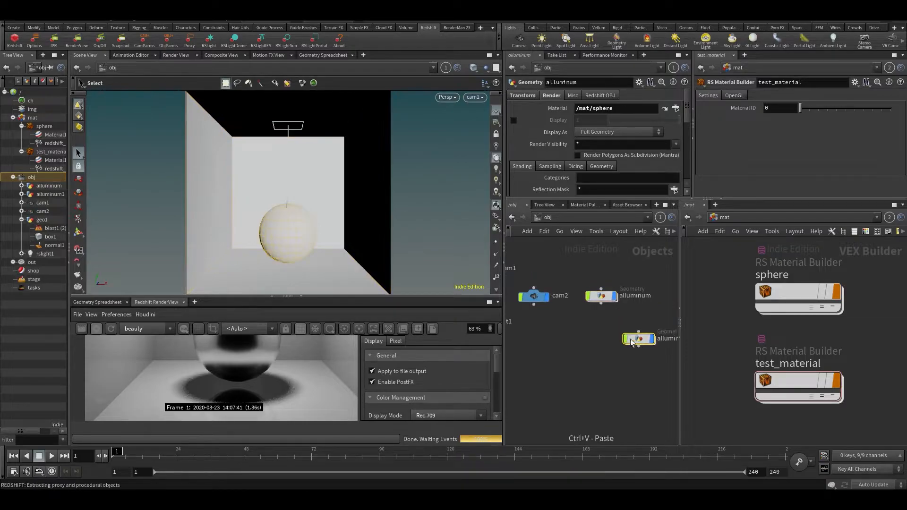
{"action": "left_click_drag", "start_coordinate": [637, 341], "coordinate": [600, 337]}
{"action": "key", "text": "Return"}
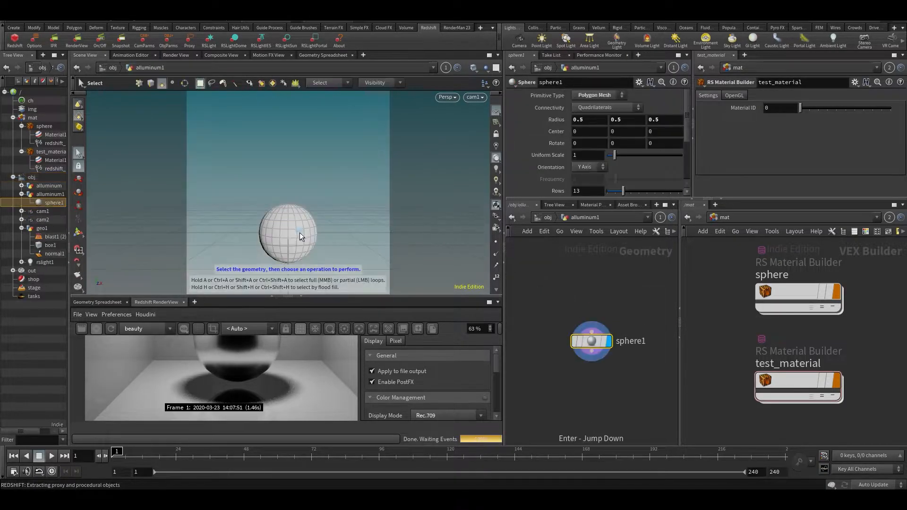
{"action": "left_click", "coordinate": [548, 217]}
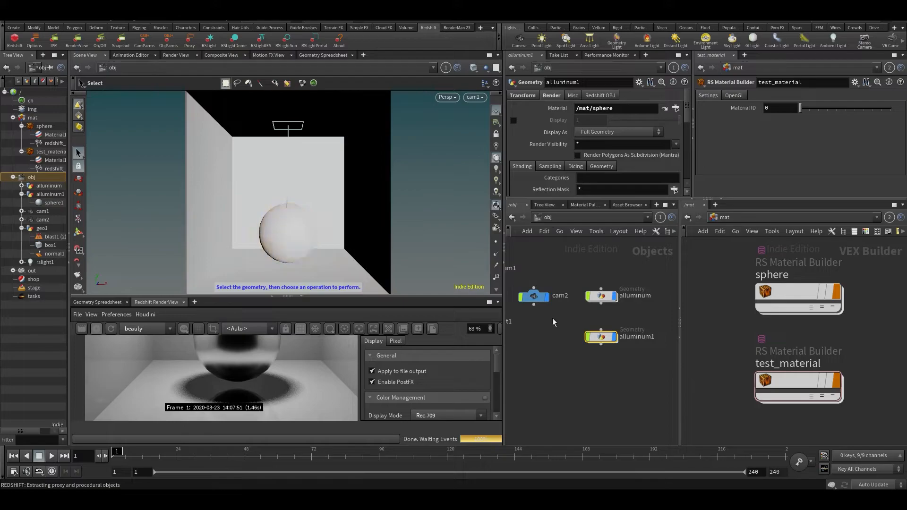
Rename the duplicated sphere object as diffuse
{"action": "double_click", "coordinate": [631, 337]}
{"action": "double_click", "coordinate": [631, 338]}
{"action": "type", "text": "diffus"}
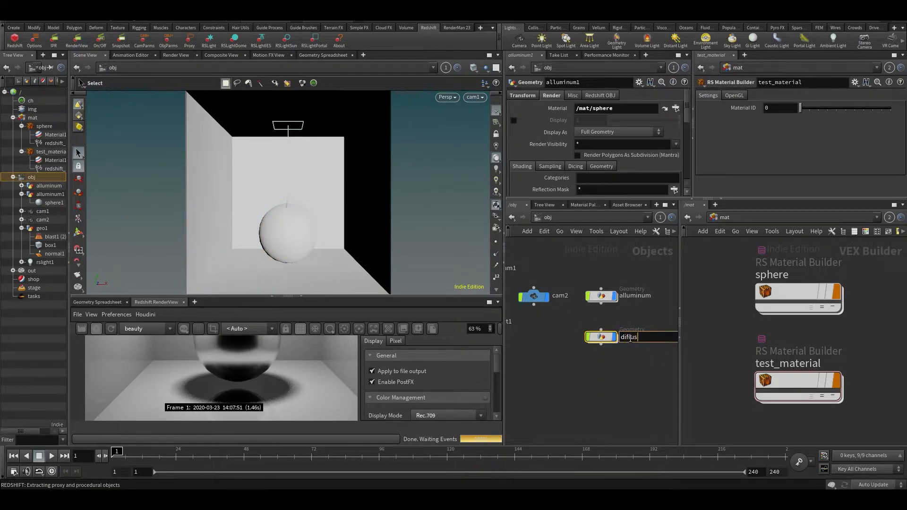
{"action": "type", "text": "e"}
{"action": "key", "text": "Return"}
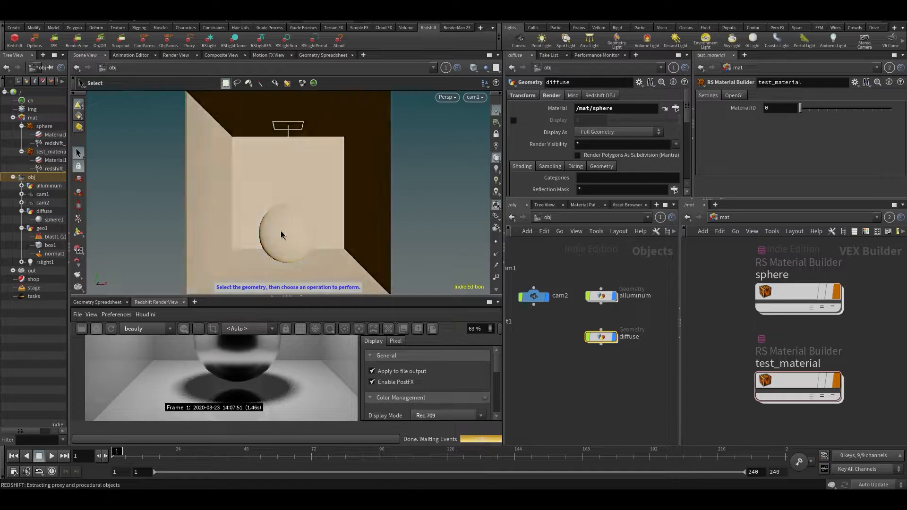
Move the diffuse sphere sideways in the cam1 view so that it stands beside the alluminum sphere
{"action": "left_click", "coordinate": [549, 270]}
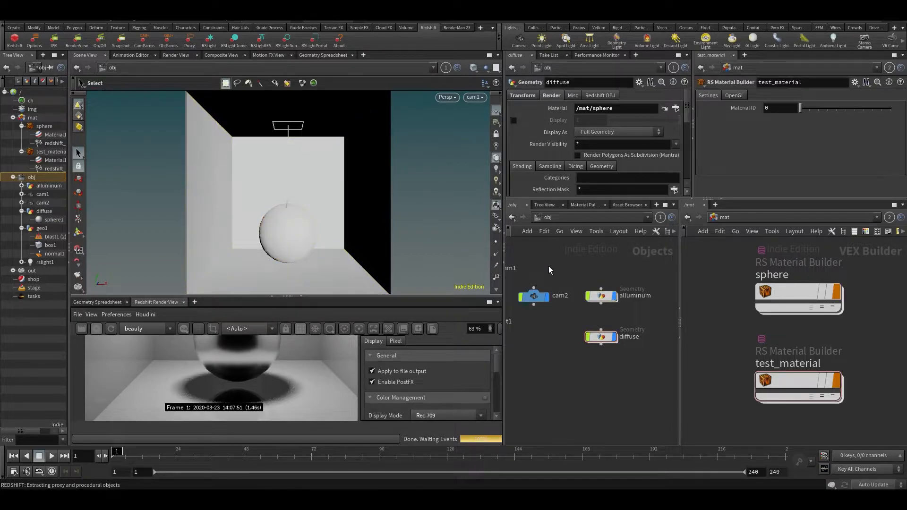
{"action": "left_click", "coordinate": [590, 340]}
{"action": "key", "text": "Return"}
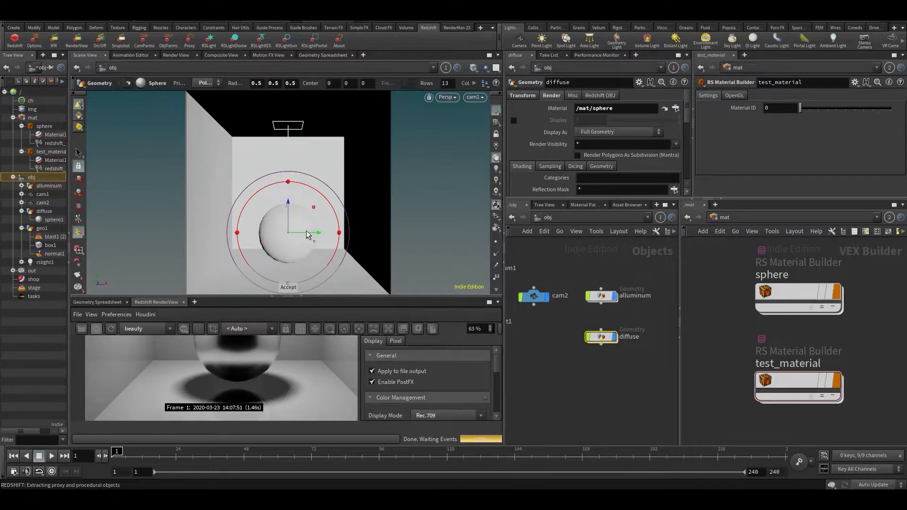
{"action": "left_click_drag", "start_coordinate": [307, 234], "coordinate": [289, 235]}
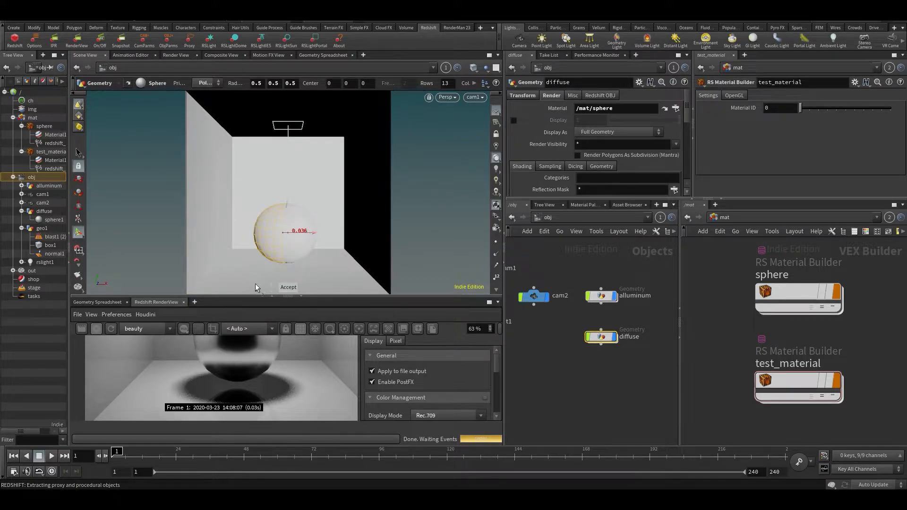
{"action": "left_click", "coordinate": [95, 332]}
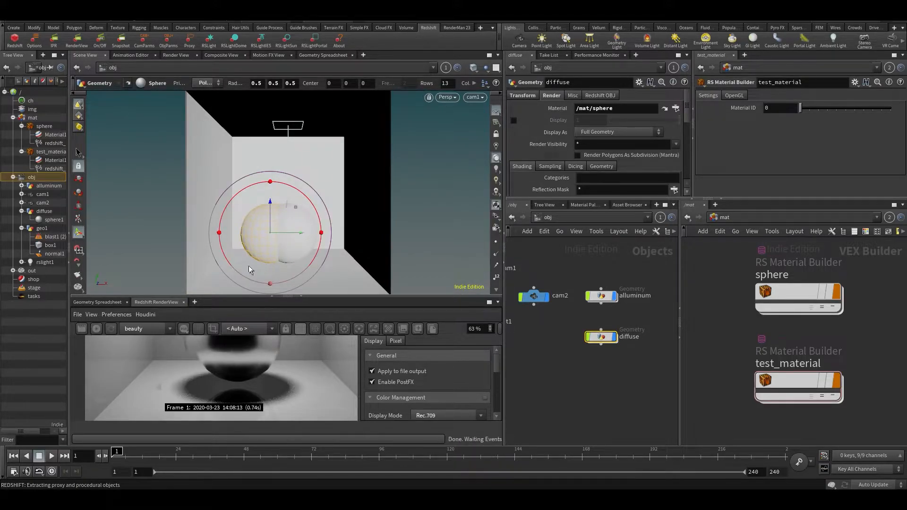
{"action": "scroll", "coordinate": [324, 207], "scroll_direction": "down", "scroll_amount": 5, "text": "alt"}
{"action": "left_click_drag", "start_coordinate": [324, 208], "coordinate": [324, 243], "text": "alt"}
{"action": "scroll", "coordinate": [302, 213], "scroll_direction": "up", "scroll_amount": 3, "text": "alt"}
{"action": "key", "text": "s"}
{"action": "left_click", "coordinate": [285, 238]}
{"action": "key", "text": "t"}
{"action": "key", "text": "s"}
{"action": "left_click", "coordinate": [255, 246]}
{"action": "key", "text": "t"}
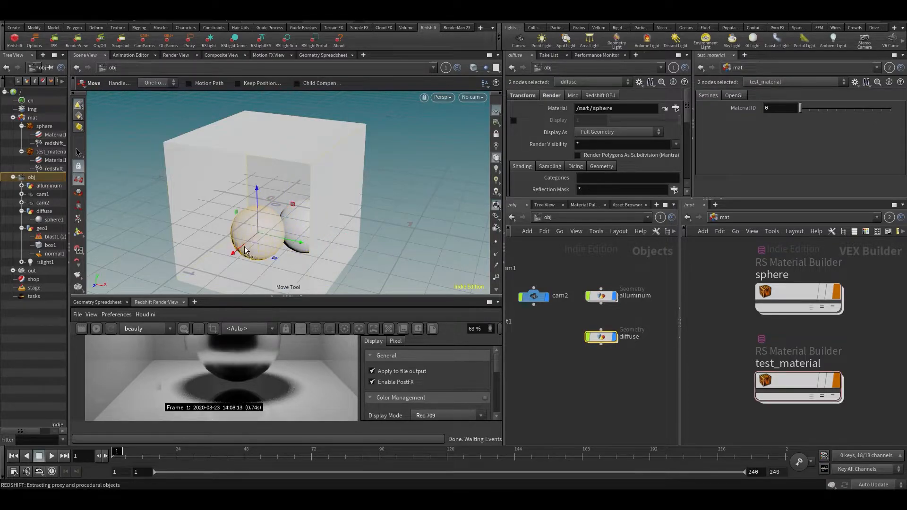
{"action": "key", "text": "ctrl+z"}
{"action": "left_click", "coordinate": [598, 370]}
{"action": "key", "text": "s"}
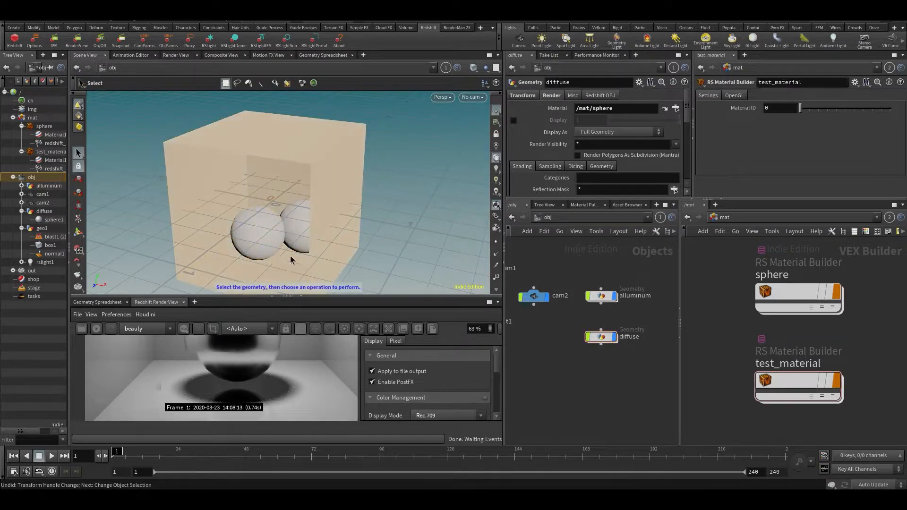
Move the diffuse sphere deeper into the box and shrink it to a uniform scale of 0.209
{"action": "left_click", "coordinate": [256, 235]}
{"action": "key", "text": "t"}
{"action": "left_click_drag", "start_coordinate": [242, 245], "coordinate": [271, 221]}
{"action": "scroll", "coordinate": [523, 115], "scroll_direction": "down", "scroll_amount": 4}
{"action": "scroll", "coordinate": [526, 115], "scroll_direction": "up", "scroll_amount": 3}
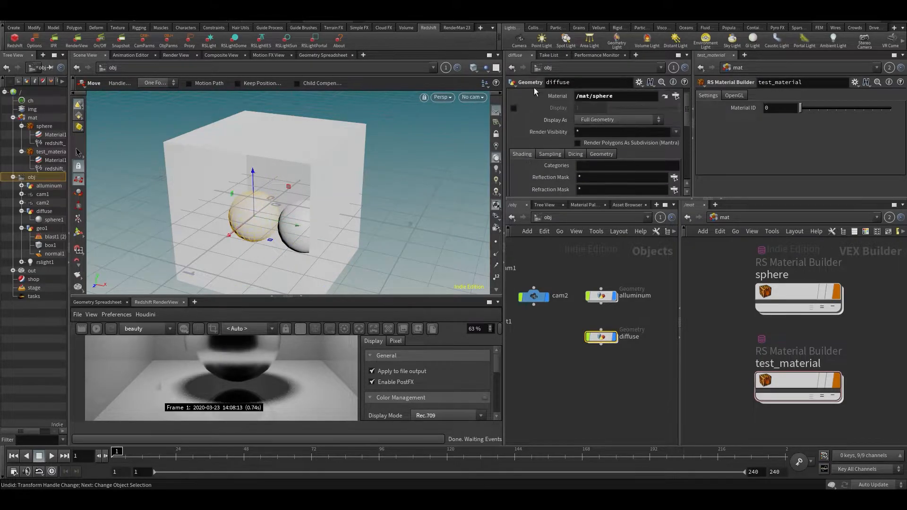
{"action": "scroll", "coordinate": [535, 113], "scroll_direction": "down", "scroll_amount": 4}
{"action": "left_click_drag", "start_coordinate": [633, 137], "coordinate": [624, 134]}
{"action": "mouse_move", "coordinate": [247, 208]}
{"action": "left_mouse_down", "text": "alt"}
{"action": "mouse_move", "coordinate": [257, 197]}
{"action": "mouse_move", "coordinate": [258, 213]}
{"action": "left_mouse_up", "text": "alt"}
Duplicate the alluminum sphere and move the copy towards the open front of the box
{"action": "key", "text": "s"}
{"action": "left_click", "coordinate": [310, 226]}
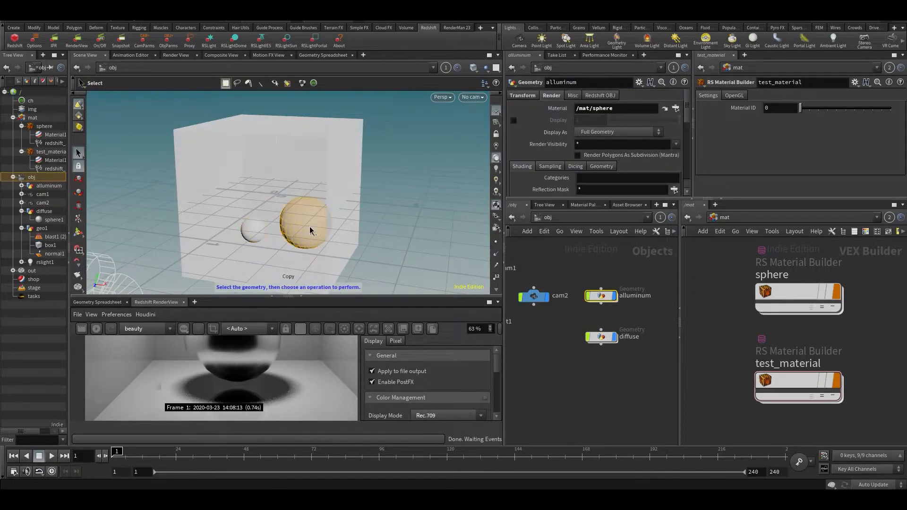
{"action": "key", "text": "ctrl+v"}
{"action": "key", "text": "t"}
{"action": "mouse_move", "coordinate": [294, 235]}
{"action": "left_mouse_down"}
{"action": "mouse_move", "coordinate": [260, 253]}
{"action": "mouse_move", "coordinate": [295, 251]}
{"action": "left_mouse_up"}
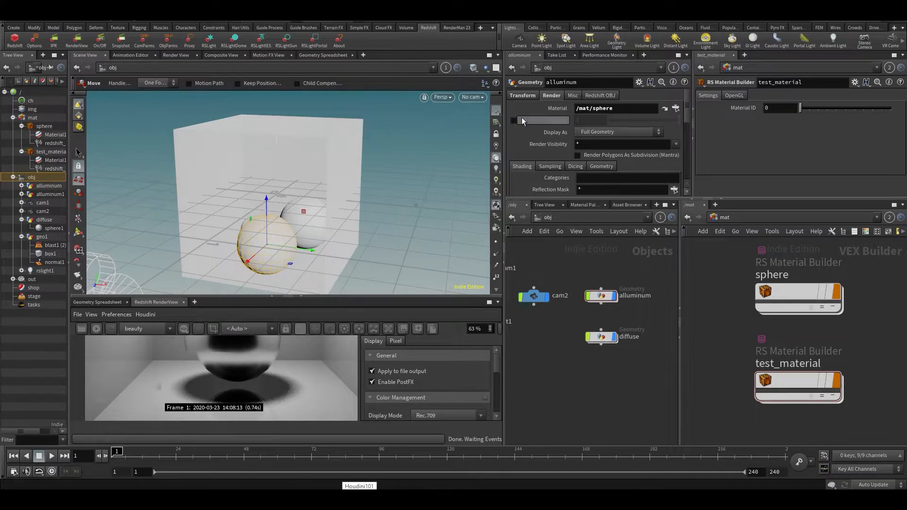
{"action": "left_click", "coordinate": [523, 95]}
{"action": "scroll", "coordinate": [624, 171], "scroll_direction": "down", "scroll_amount": 3}
{"action": "left_click_drag", "start_coordinate": [638, 135], "coordinate": [631, 136]}
{"action": "key", "text": "ctrl+z"}
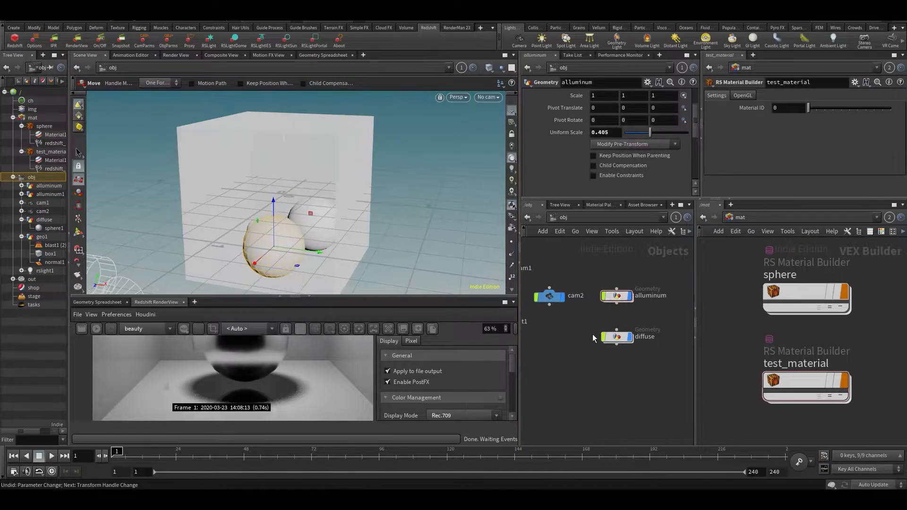
Place the copied alluminum1 object below diffuse in the object network and rename it as glass
{"action": "scroll", "coordinate": [591, 337], "scroll_direction": "down", "scroll_amount": 5}
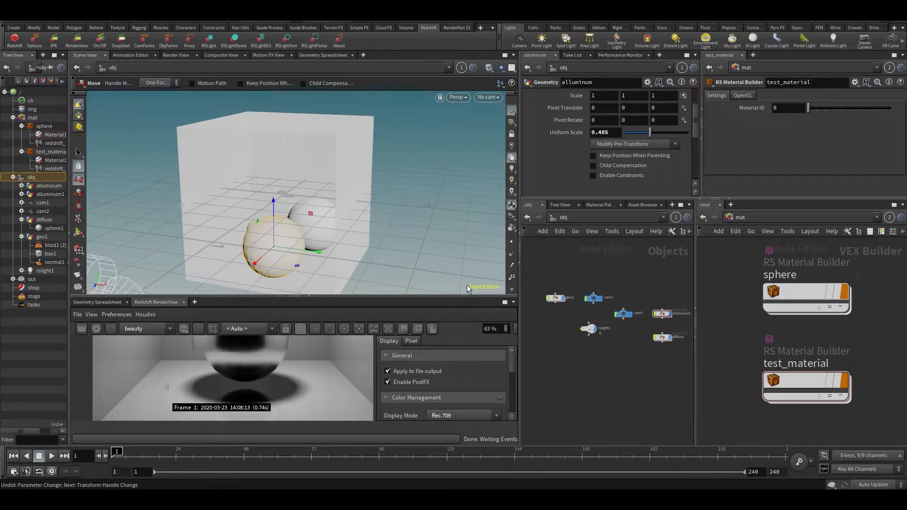
{"action": "key", "text": "s"}
{"action": "left_click", "coordinate": [271, 243]}
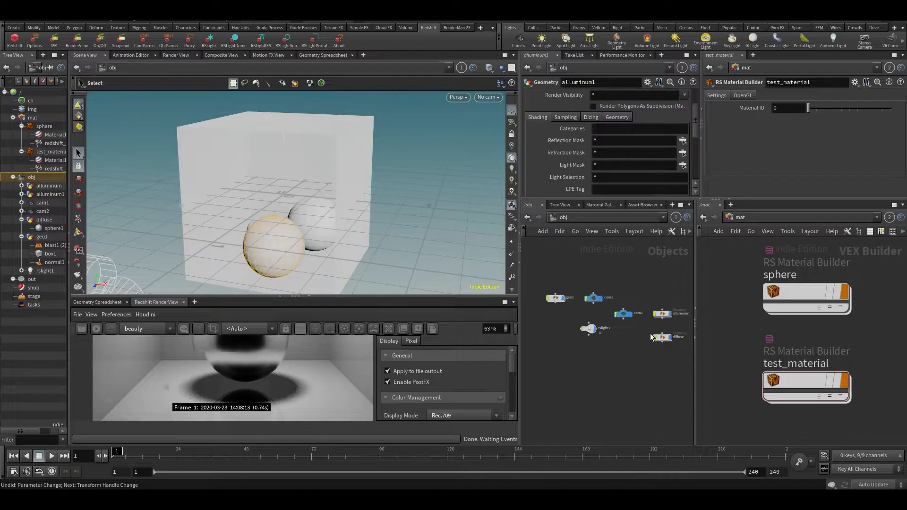
{"action": "scroll", "coordinate": [648, 333], "scroll_direction": "down", "scroll_amount": 6}
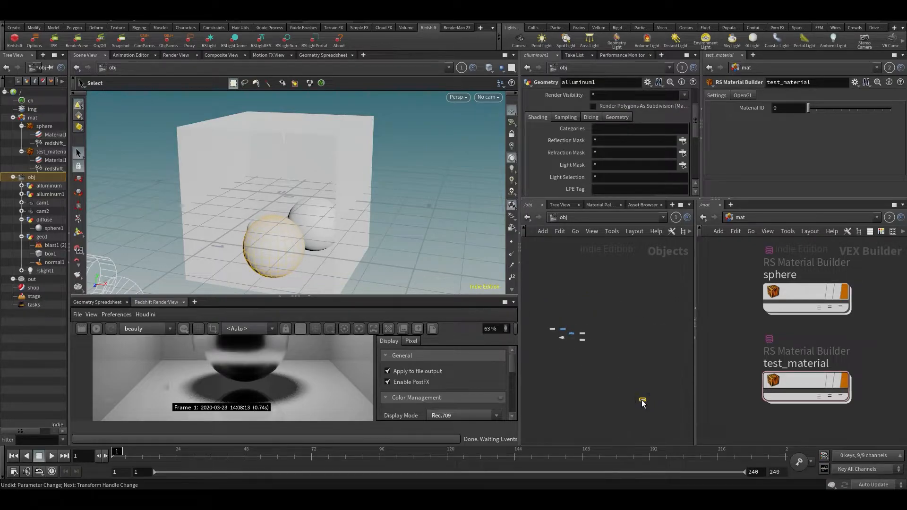
{"action": "scroll", "coordinate": [580, 345], "scroll_direction": "up", "scroll_amount": 6}
{"action": "double_click", "coordinate": [642, 348]}
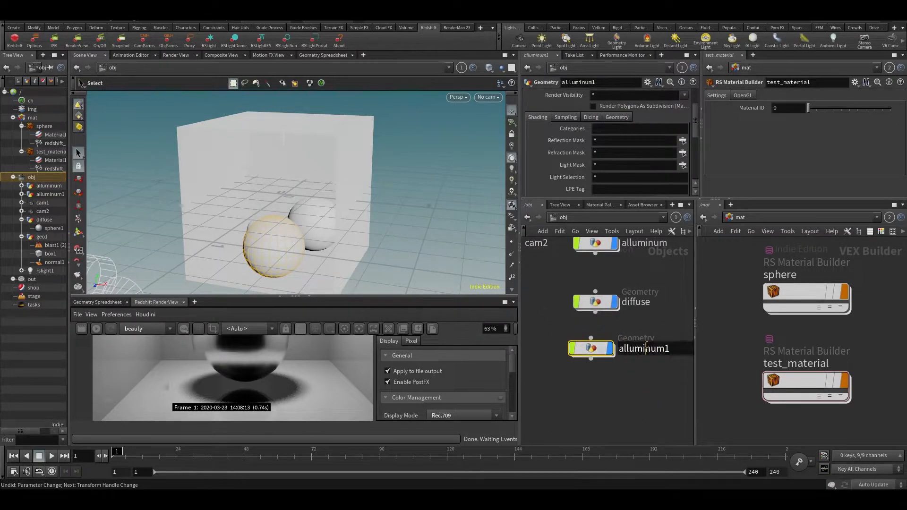
{"action": "type", "text": "glass"}
{"action": "key", "text": "Return"}
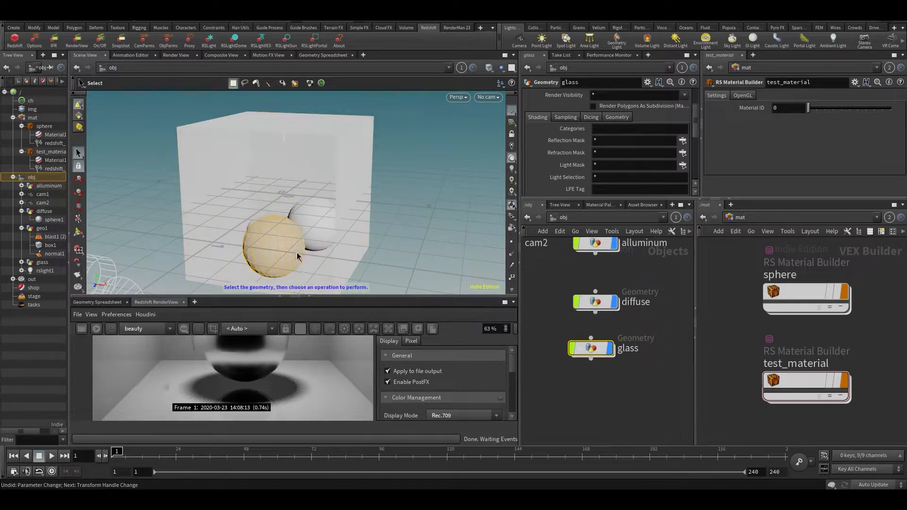
Set the glass sphere's uniform scale to 0.313 and move it down and sideways, near the front of the box
{"action": "key", "text": "t"}
{"action": "left_click_drag", "start_coordinate": [277, 245], "coordinate": [281, 245]}
{"action": "scroll", "coordinate": [544, 130], "scroll_direction": "up", "scroll_amount": 3}
{"action": "left_click", "coordinate": [540, 98]}
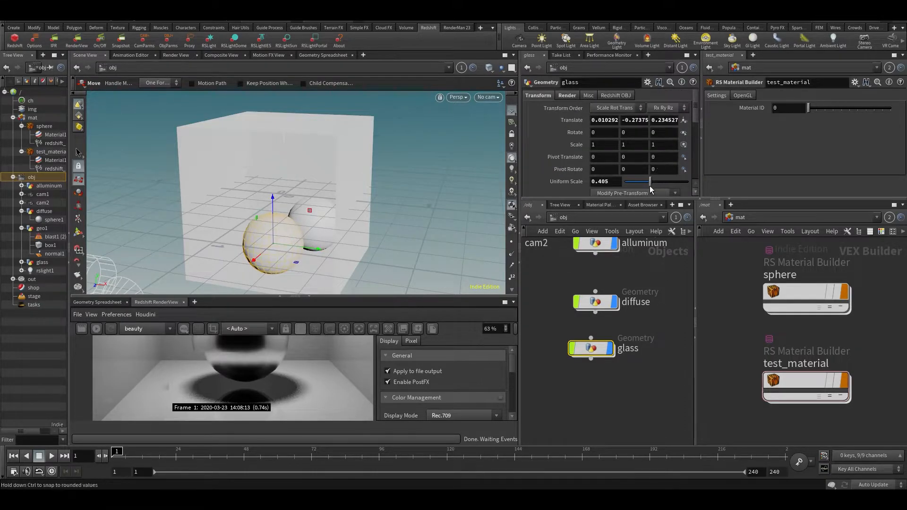
{"action": "left_click_drag", "start_coordinate": [649, 182], "coordinate": [644, 183]}
{"action": "mouse_move", "coordinate": [273, 211]}
{"action": "left_mouse_down"}
{"action": "mouse_move", "coordinate": [275, 226]}
{"action": "mouse_move", "coordinate": [275, 216]}
{"action": "left_mouse_up"}
{"action": "left_click_drag", "start_coordinate": [298, 253], "coordinate": [281, 253]}
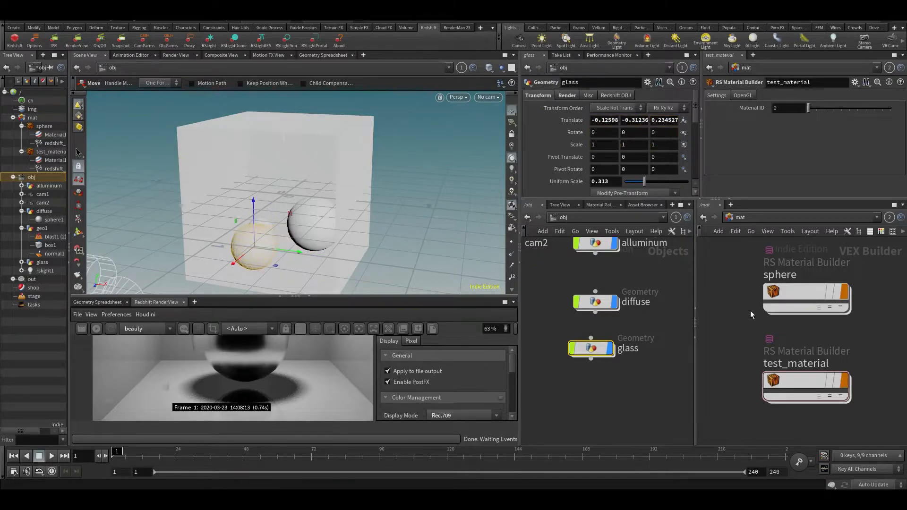
Rename the sphere material builder in the material network as aluminum
{"action": "scroll", "coordinate": [750, 310], "scroll_direction": "down", "scroll_amount": 2}
{"action": "left_click", "coordinate": [774, 298]}
{"action": "middle_click_drag", "start_coordinate": [723, 304], "coordinate": [730, 335]}
{"action": "left_click", "coordinate": [780, 317]}
{"action": "type", "text": "alumin"}
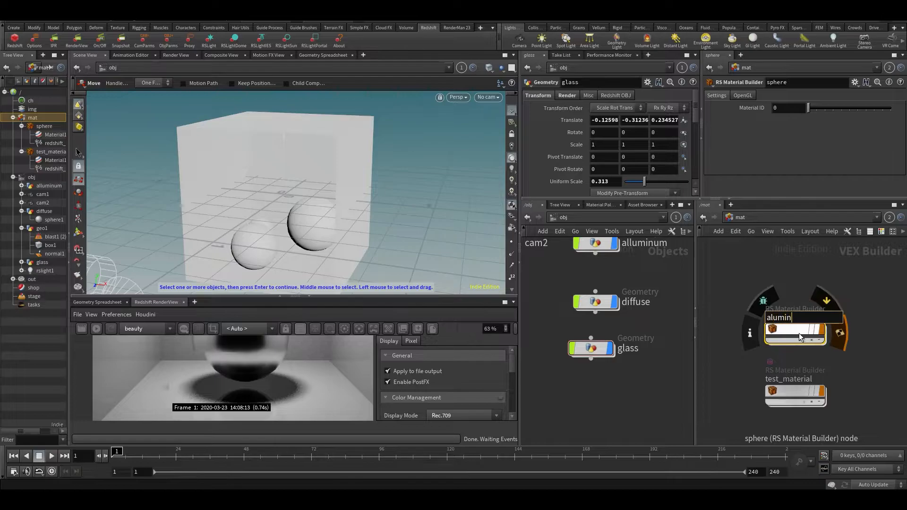
{"action": "type", "text": "um"}
{"action": "key", "text": "Return"}
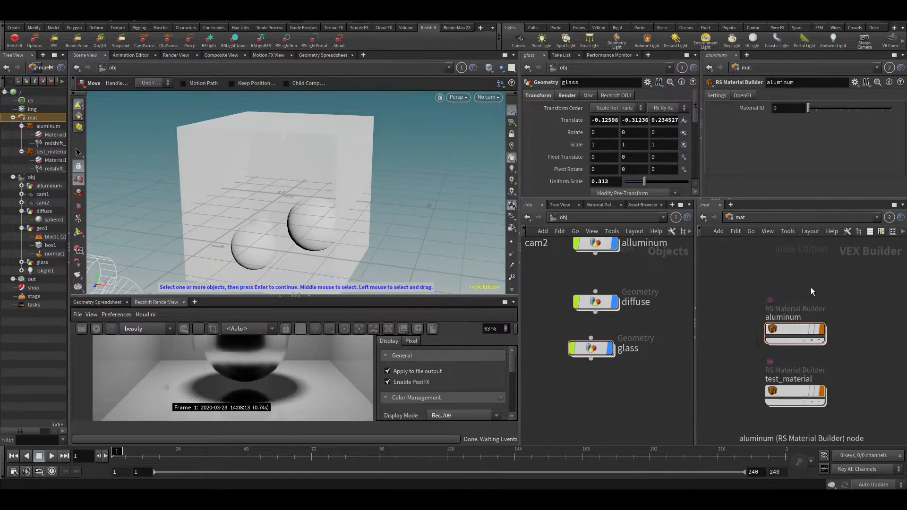
Paste a copy of the test_material builder above aluminum and rename it as diffuse
{"action": "key", "text": "ctrl+v"}
{"action": "double_click", "coordinate": [794, 267]}
{"action": "type", "text": "diff"}
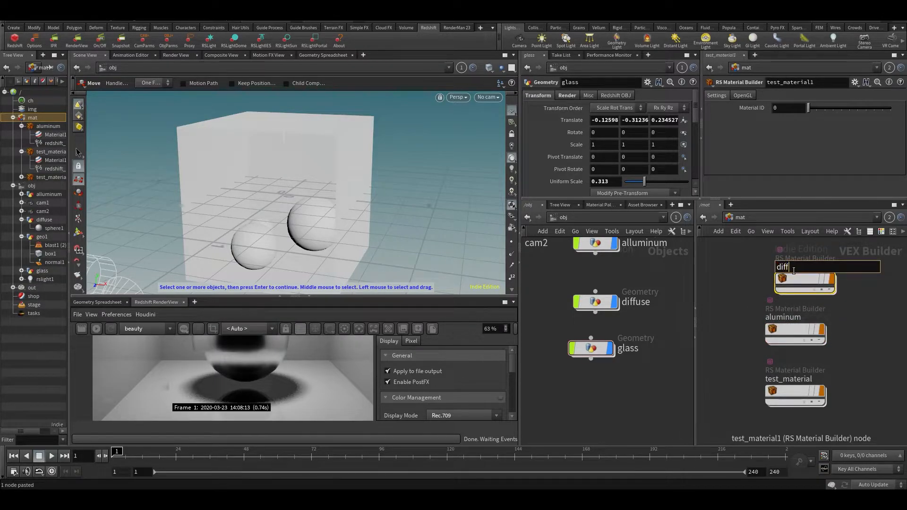
{"action": "type", "text": "use"}
{"action": "key", "text": "Return"}
{"action": "key", "text": "l"}
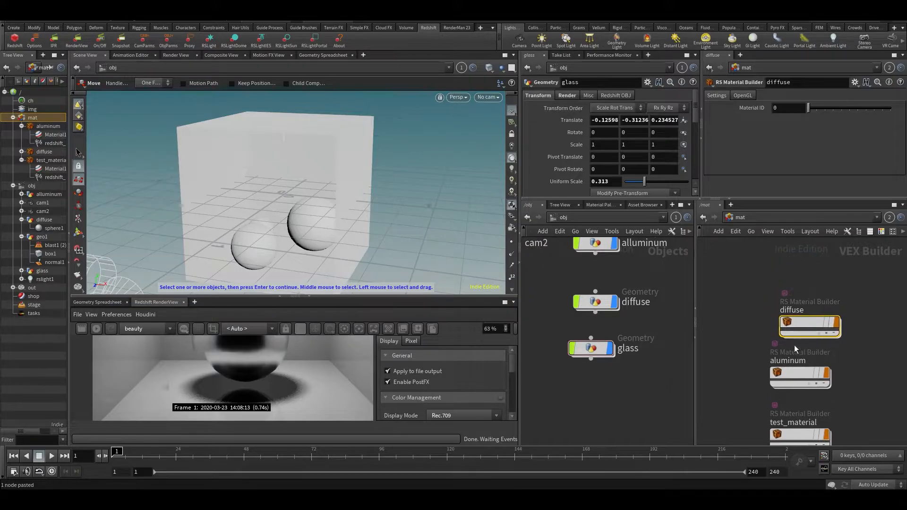
Duplicate the diffuse material builder, align the copy above it and rename it as glass
{"action": "key", "text": "ctrl+c"}
{"action": "middle_click_drag", "start_coordinate": [779, 266], "coordinate": [781, 280]}
{"action": "key", "text": "ctrl+v"}
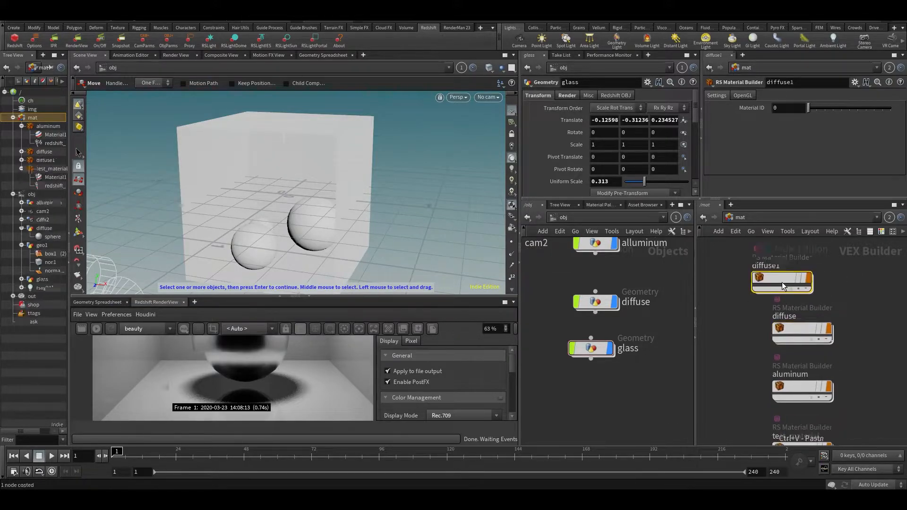
{"action": "mouse_move", "coordinate": [783, 276]}
{"action": "left_mouse_down"}
{"action": "mouse_move", "coordinate": [809, 279]}
{"action": "mouse_move", "coordinate": [798, 276]}
{"action": "left_mouse_up"}
{"action": "double_click", "coordinate": [793, 263]}
{"action": "type", "text": "flass"}
{"action": "key", "text": "Return"}
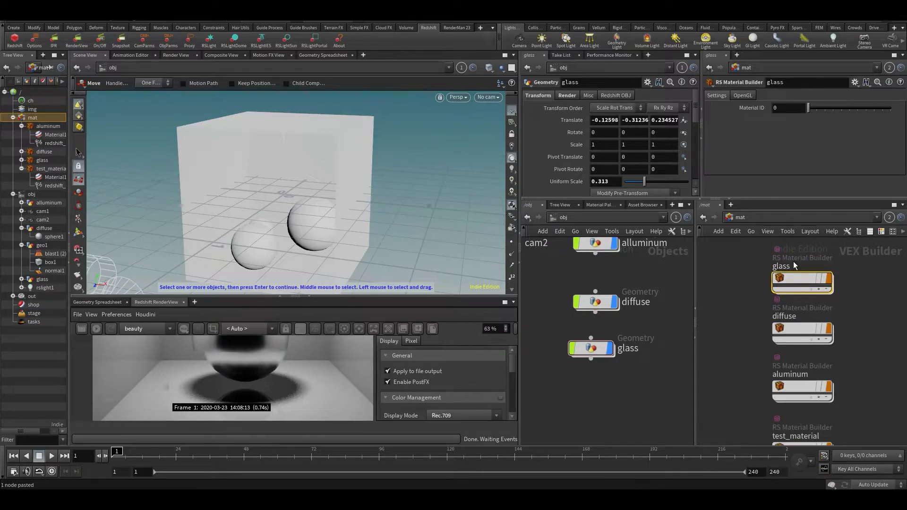
Assign the /mat/diffuse material to the diffuse sphere object
{"action": "left_click", "coordinate": [592, 301]}
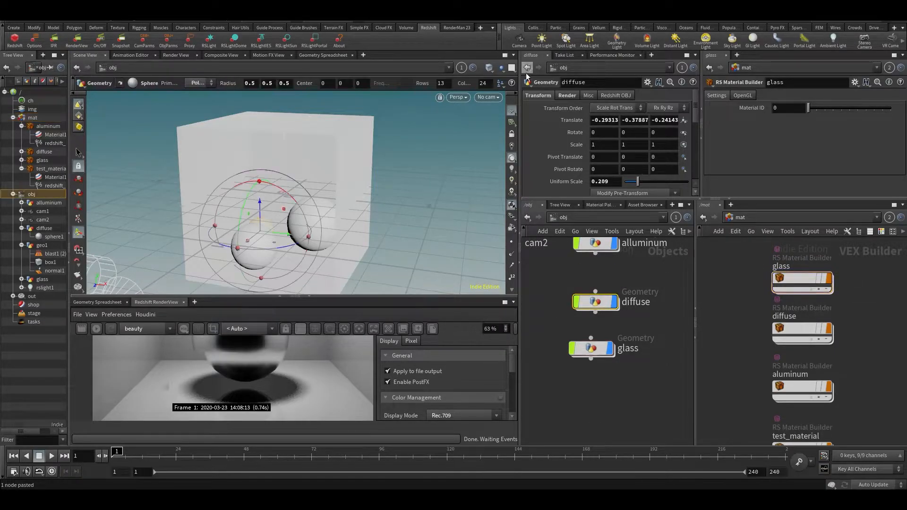
{"action": "left_click", "coordinate": [567, 95]}
{"action": "left_click_drag", "start_coordinate": [789, 331], "coordinate": [635, 105]}
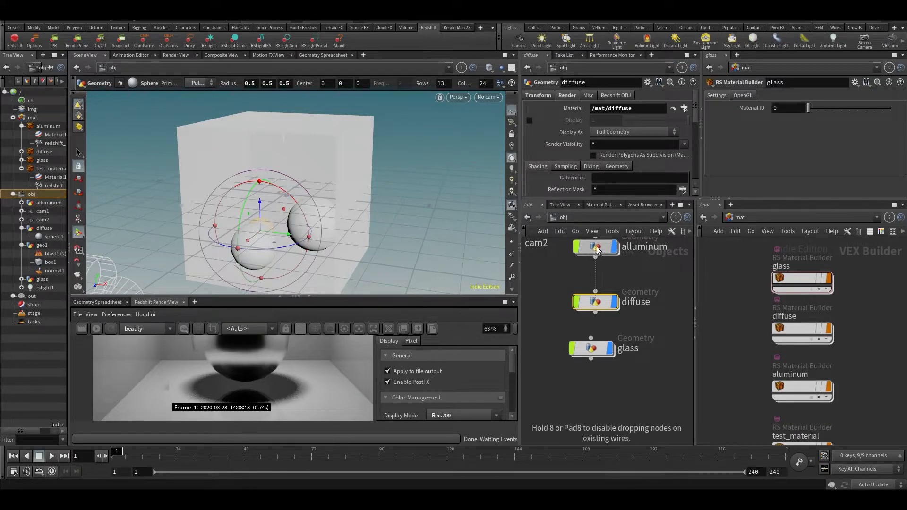
Assign the /mat/glass material to the glass sphere object and save the scene
{"action": "left_click", "coordinate": [591, 348]}
{"action": "left_click_drag", "start_coordinate": [789, 265], "coordinate": [622, 108]}
{"action": "left_click", "coordinate": [568, 96]}
{"action": "left_click_drag", "start_coordinate": [785, 284], "coordinate": [798, 276]}
{"action": "key", "text": "ctrl+s"}
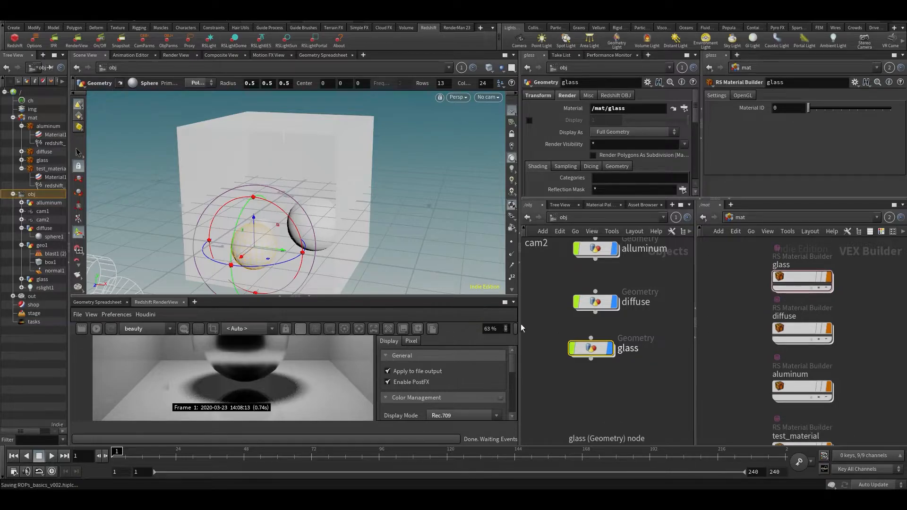
Enlarge the Redshift render view and zoom its image out to show more of the rendered sphere
{"action": "key", "text": "s"}
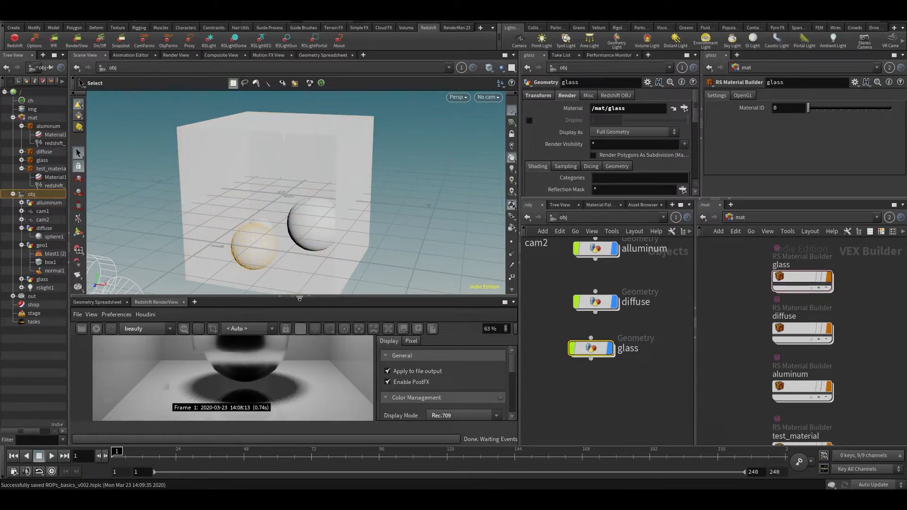
{"action": "left_click_drag", "start_coordinate": [306, 299], "coordinate": [305, 241]}
{"action": "scroll", "coordinate": [279, 316], "scroll_direction": "down", "scroll_amount": 2}
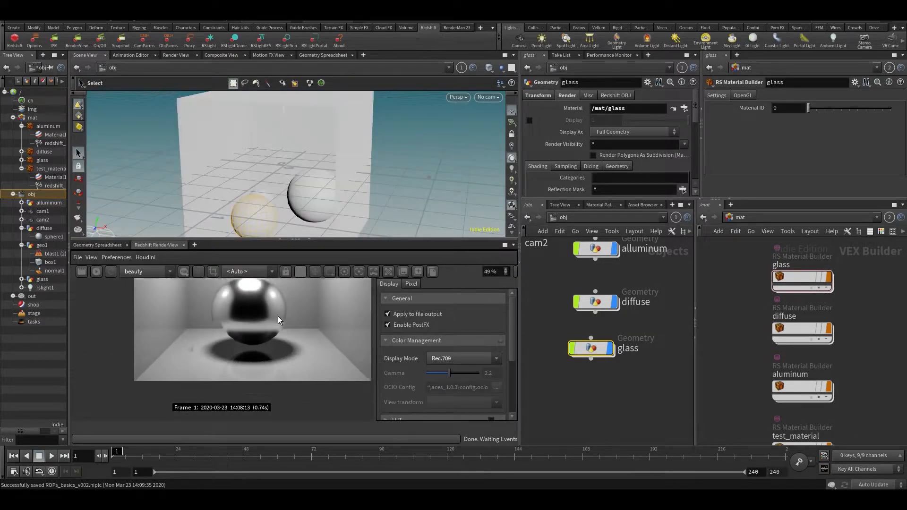
Apply the Glass preset to the RS Material inside the glass builder and return to the material network
{"action": "double_click", "coordinate": [788, 281]}
{"action": "left_click_drag", "start_coordinate": [785, 290], "coordinate": [711, 378]}
{"action": "left_click", "coordinate": [788, 96]}
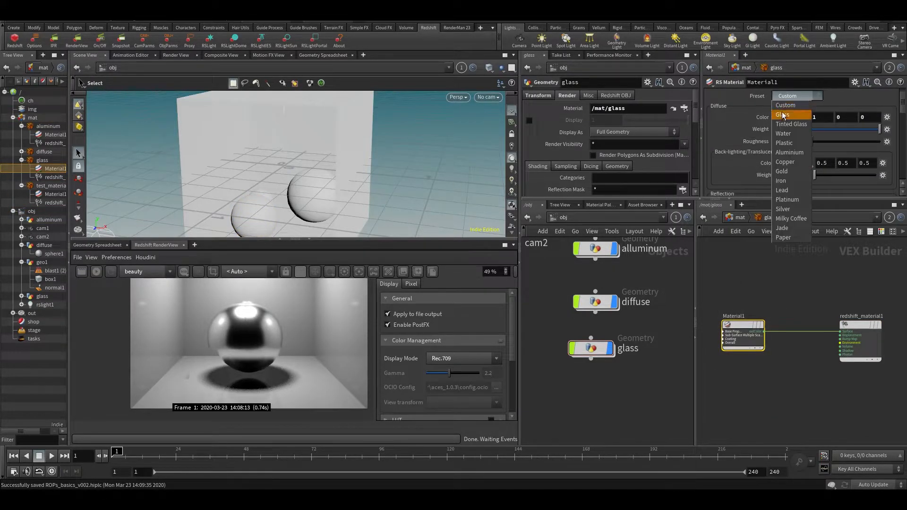
{"action": "left_click", "coordinate": [783, 115]}
{"action": "left_click", "coordinate": [739, 218]}
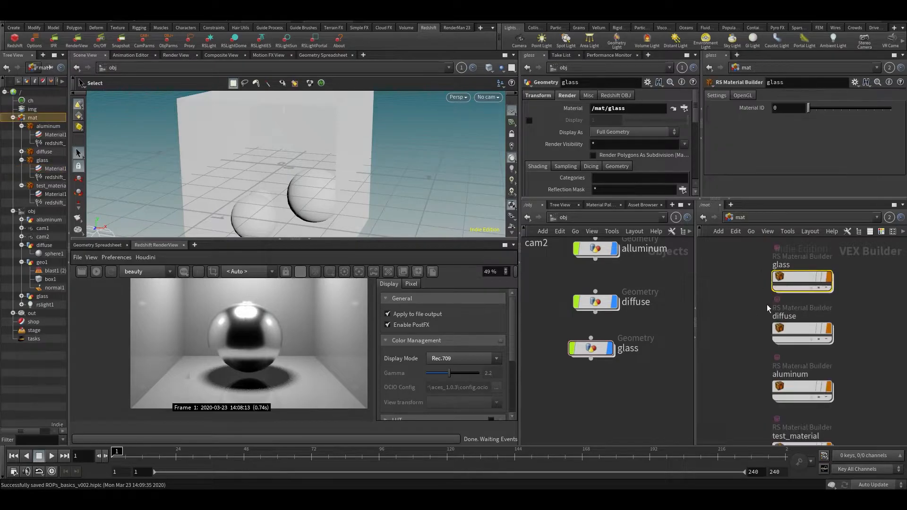
Apply the Plastic preset to the RS Material inside the diffuse builder and set its diffuse color to green (0, 0.5, 0)
{"action": "double_click", "coordinate": [787, 333]}
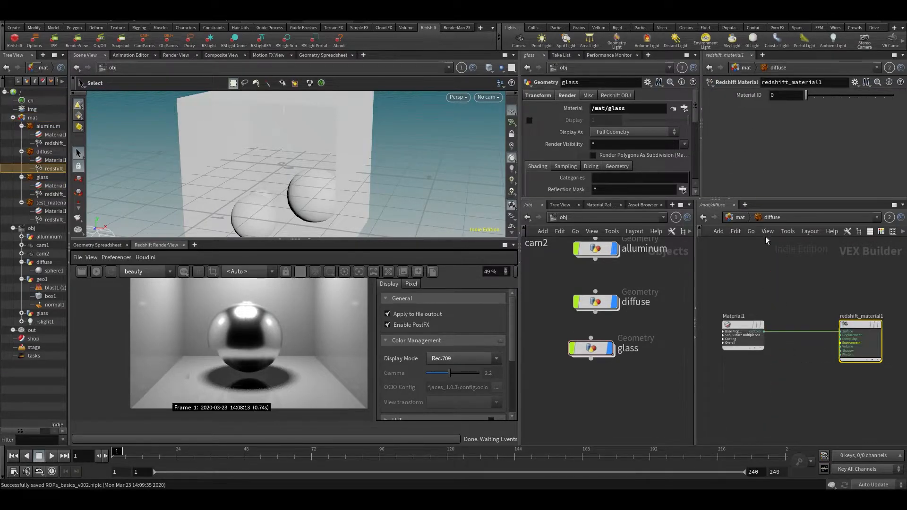
{"action": "left_click", "coordinate": [738, 327]}
{"action": "left_click", "coordinate": [788, 95]}
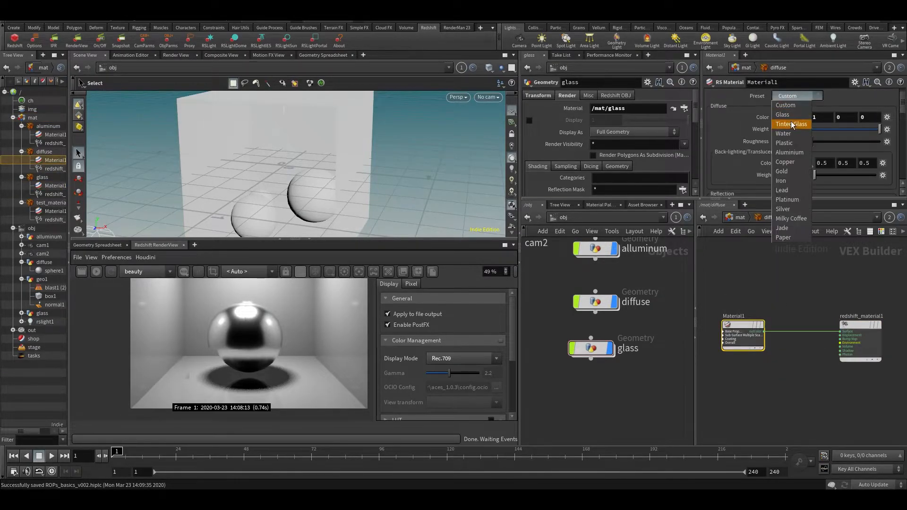
{"action": "left_click", "coordinate": [792, 142]}
{"action": "left_click", "coordinate": [783, 119]}
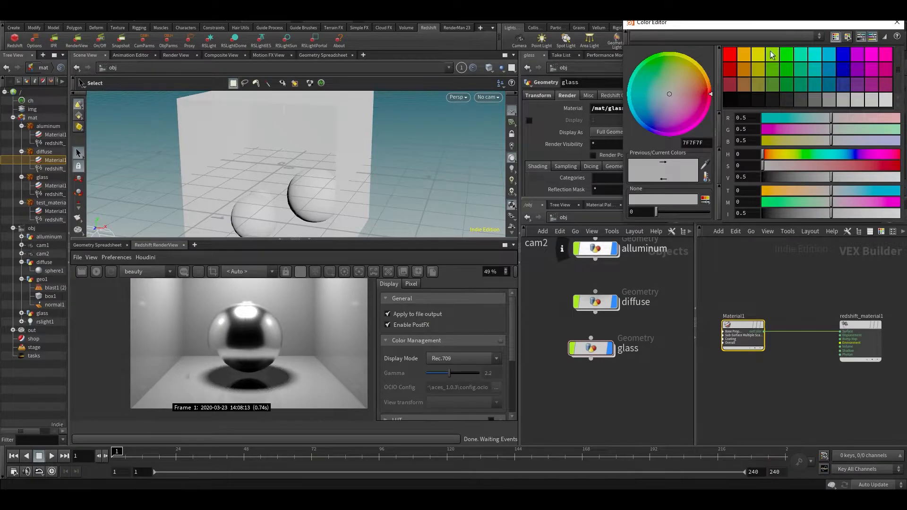
{"action": "left_click", "coordinate": [783, 70]}
{"action": "left_click", "coordinate": [897, 23]}
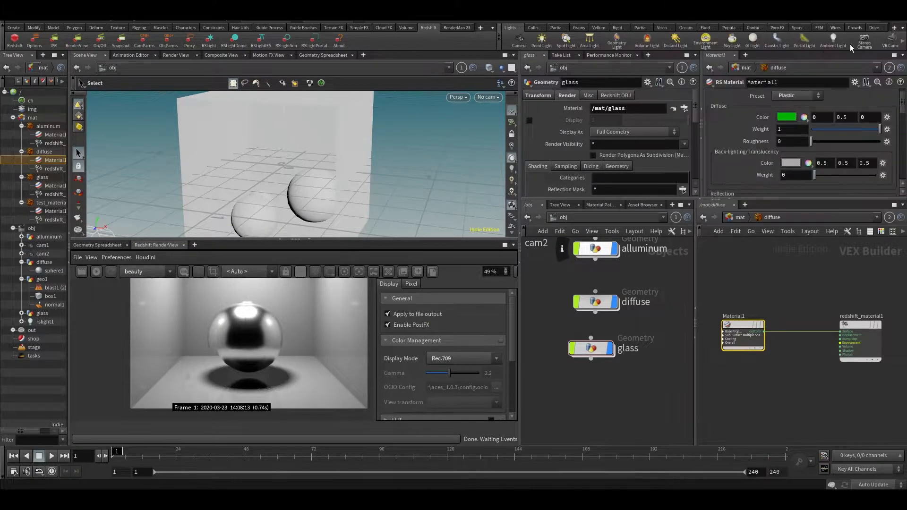
{"action": "scroll", "coordinate": [231, 350], "scroll_direction": "down", "scroll_amount": 3}
{"action": "middle_click_drag", "start_coordinate": [230, 346], "coordinate": [236, 385]}
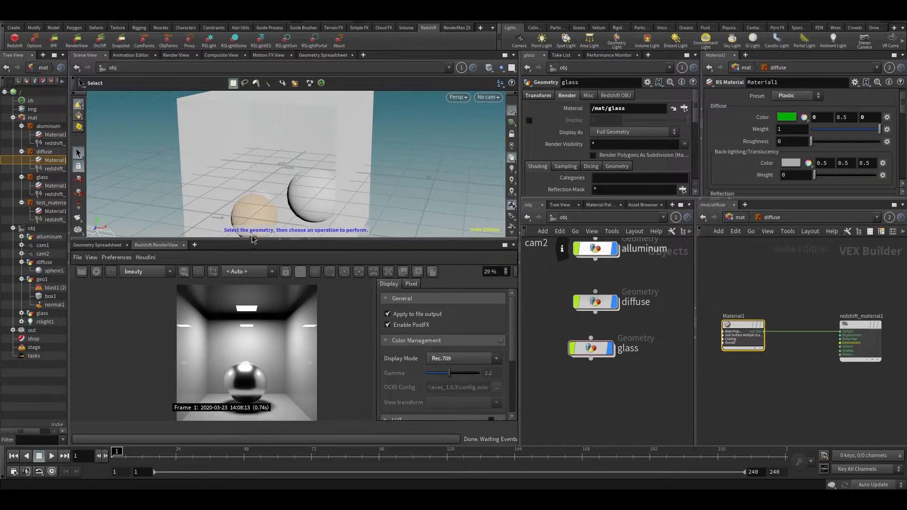
Start the interactive Redshift render and inspect the three spheres up close
{"action": "left_click", "coordinate": [97, 272]}
{"action": "scroll", "coordinate": [199, 375], "scroll_direction": "up", "scroll_amount": 2}
{"action": "scroll", "coordinate": [203, 373], "scroll_direction": "down", "scroll_amount": 2}
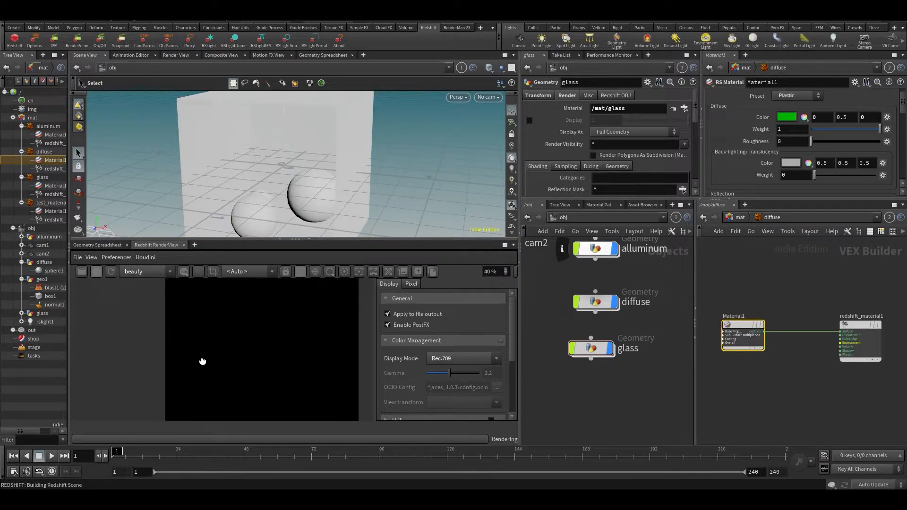
{"action": "scroll", "coordinate": [293, 332], "scroll_direction": "down", "scroll_amount": 1}
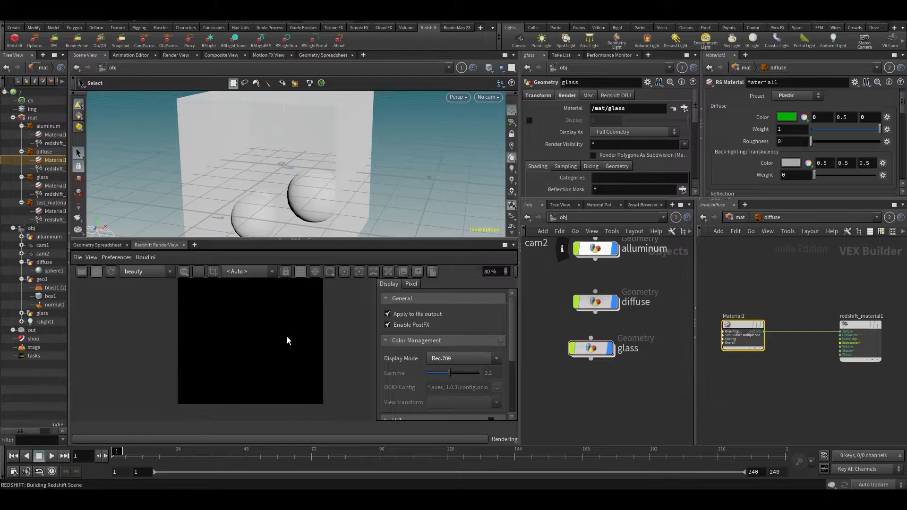
{"action": "scroll", "coordinate": [248, 347], "scroll_direction": "up", "scroll_amount": 5}
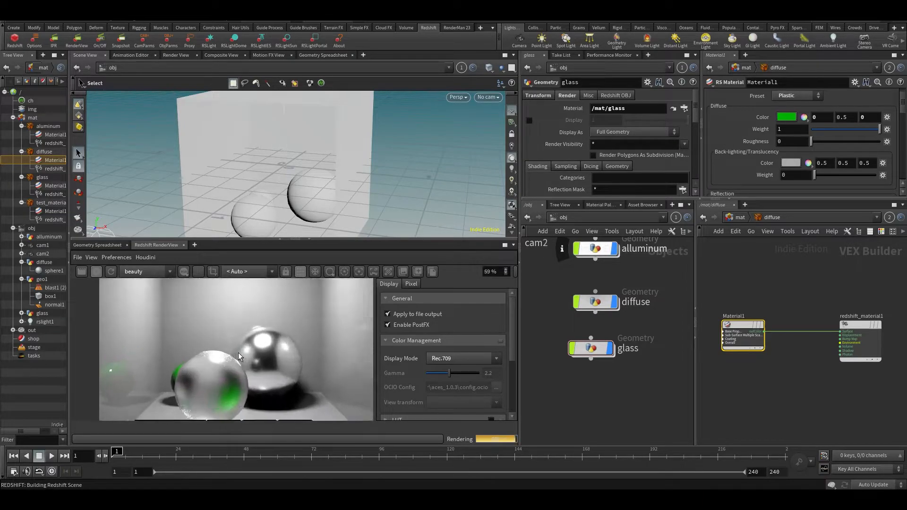
{"action": "middle_click_drag", "start_coordinate": [240, 367], "coordinate": [248, 313]}
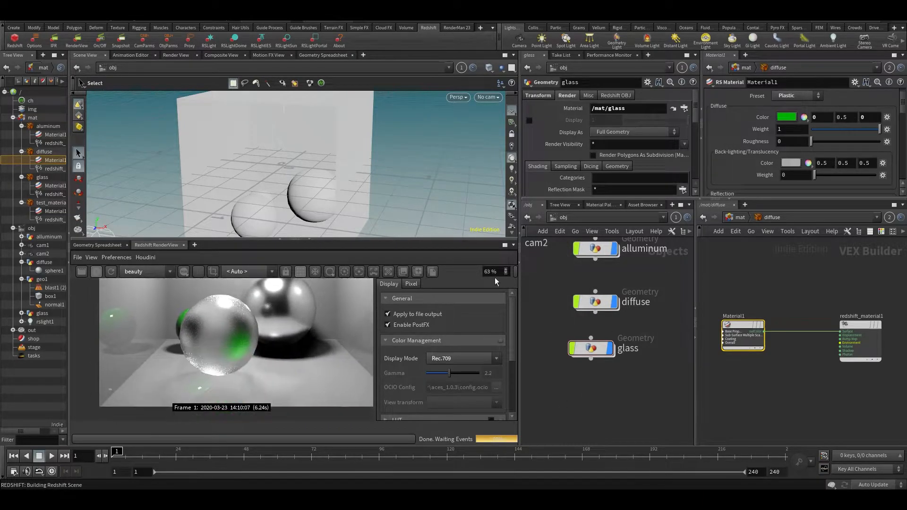
Move the glass sphere sideways so it no longer covers the green diffuse sphere, and save the scene
{"action": "left_click", "coordinate": [581, 349]}
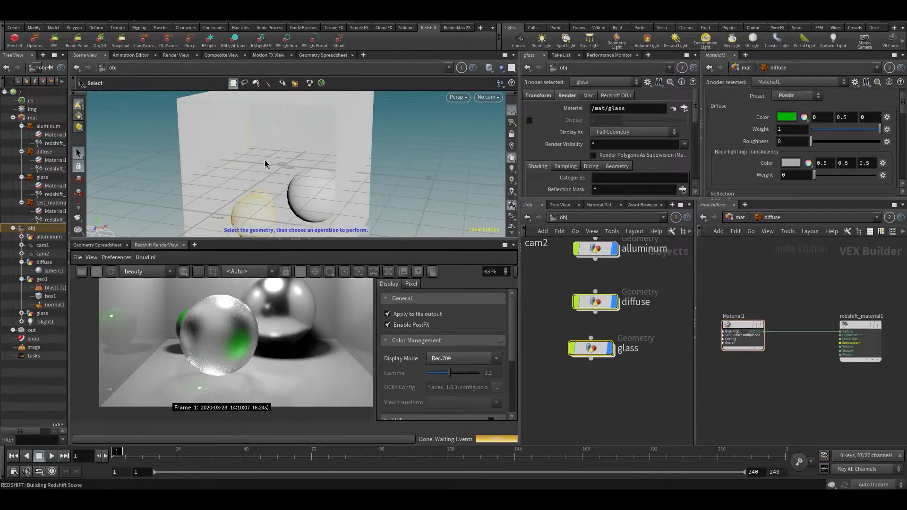
{"action": "key", "text": "t"}
{"action": "left_click_drag", "start_coordinate": [269, 217], "coordinate": [286, 228]}
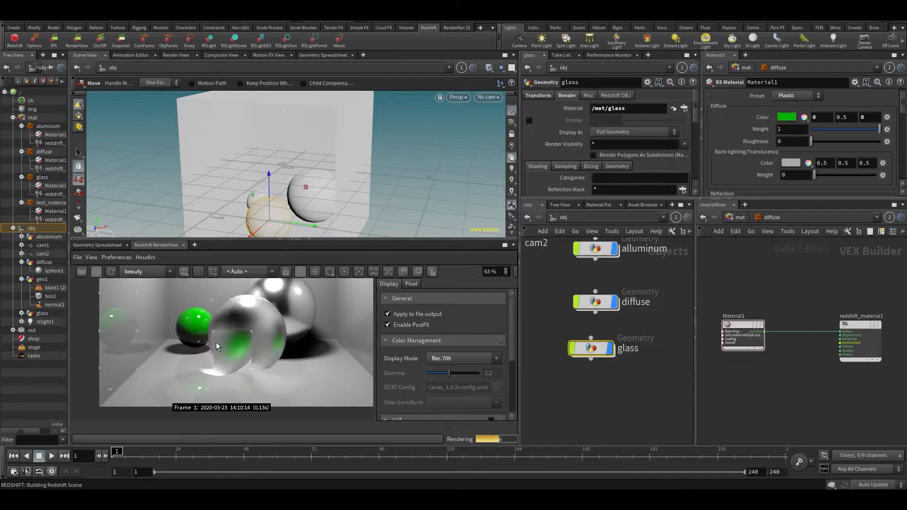
{"action": "scroll", "coordinate": [266, 341], "scroll_direction": "down", "scroll_amount": 2}
{"action": "scroll", "coordinate": [265, 341], "scroll_direction": "down", "scroll_amount": 1}
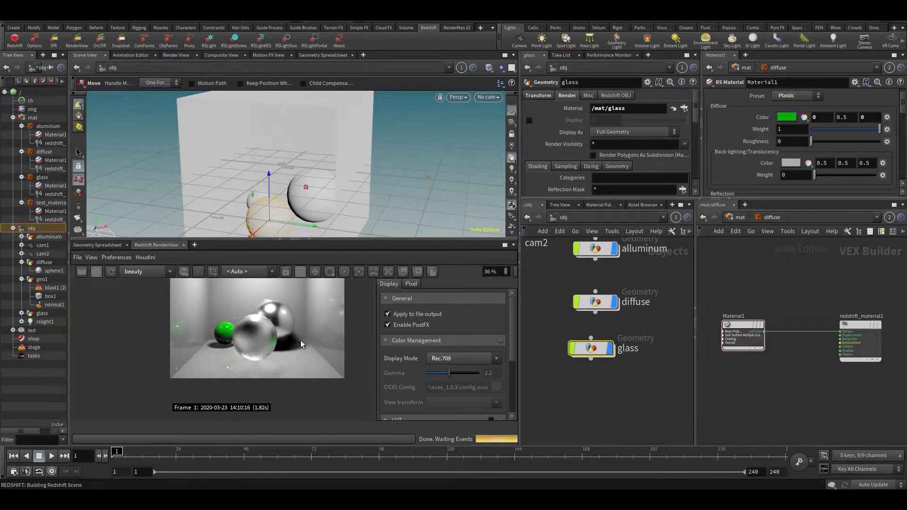
{"action": "key", "text": "ctrl+s"}
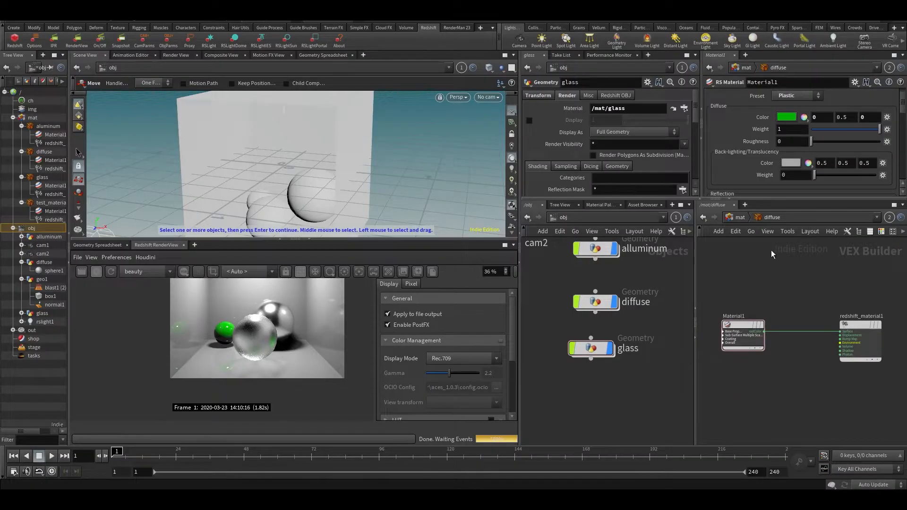
Set the reflection weight of the RS Material inside the glass builder to 1
{"action": "left_click", "coordinate": [744, 217]}
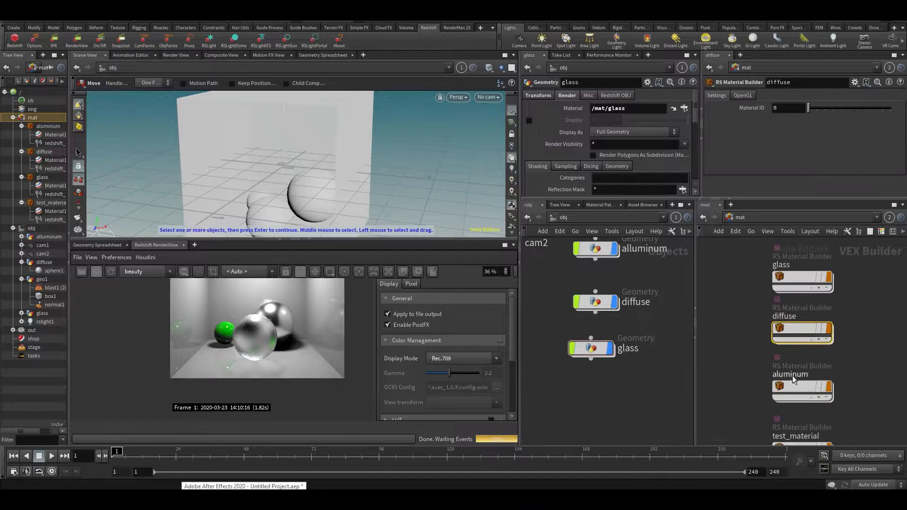
{"action": "left_click", "coordinate": [779, 279]}
{"action": "double_click", "coordinate": [779, 278]}
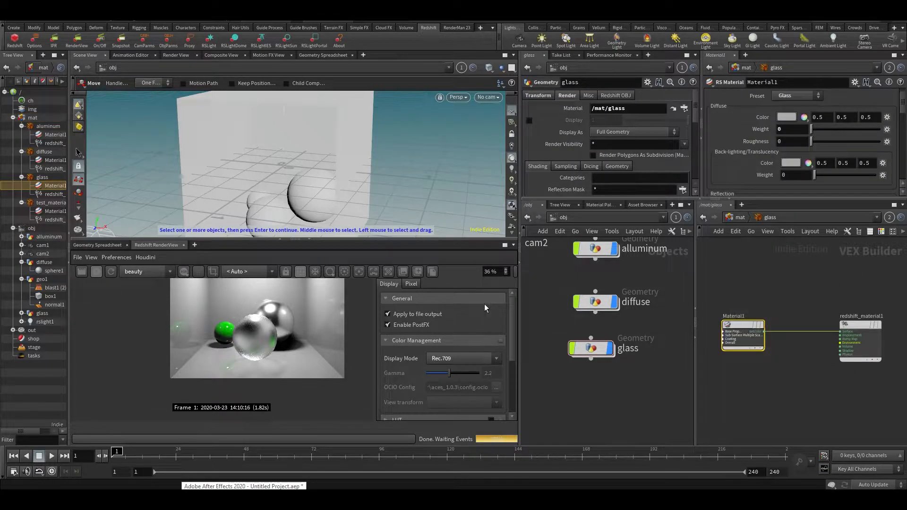
{"action": "scroll", "coordinate": [774, 137], "scroll_direction": "down", "scroll_amount": 2}
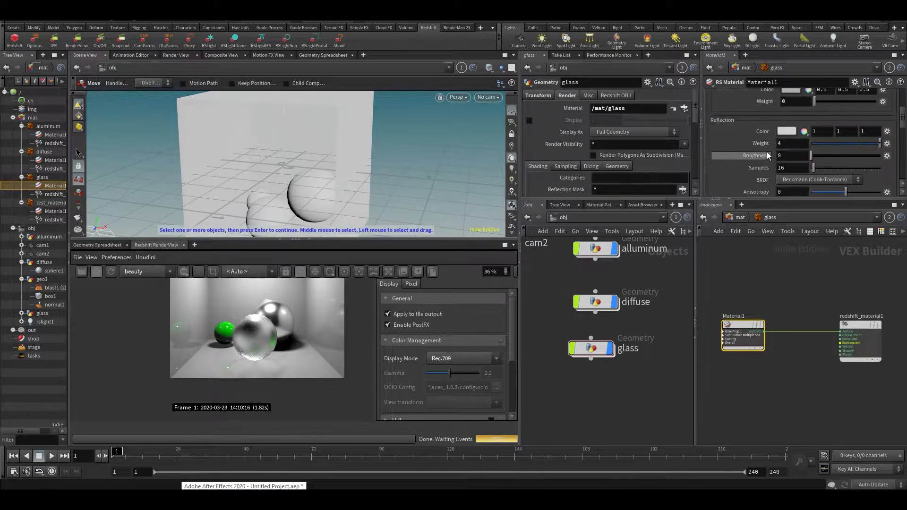
{"action": "scroll", "coordinate": [745, 147], "scroll_direction": "down", "scroll_amount": 1}
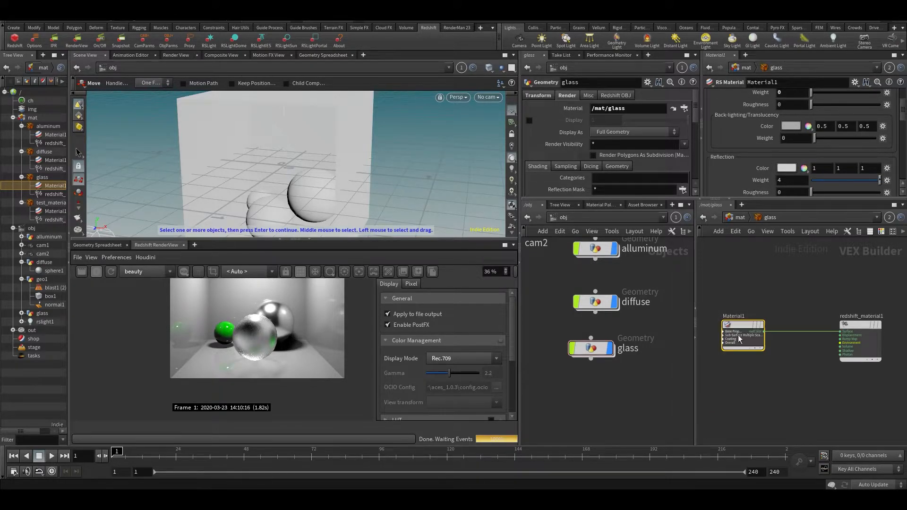
{"action": "type", "text": "1"}
{"action": "key", "text": "Return"}
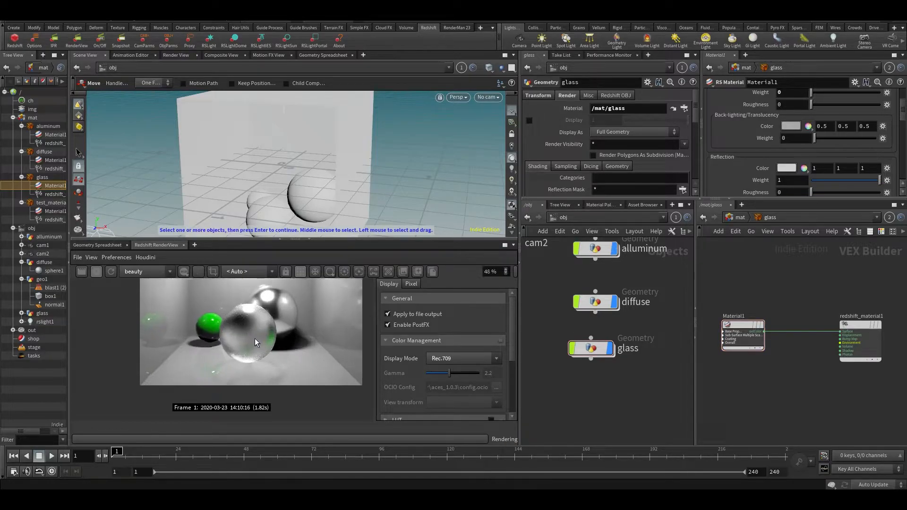
Check the glass sphere in the render, align the glass object node under the diffuse node and stop the interactive render
{"action": "scroll", "coordinate": [228, 332], "scroll_direction": "up", "scroll_amount": 3}
{"action": "scroll", "coordinate": [228, 335], "scroll_direction": "down", "scroll_amount": 2}
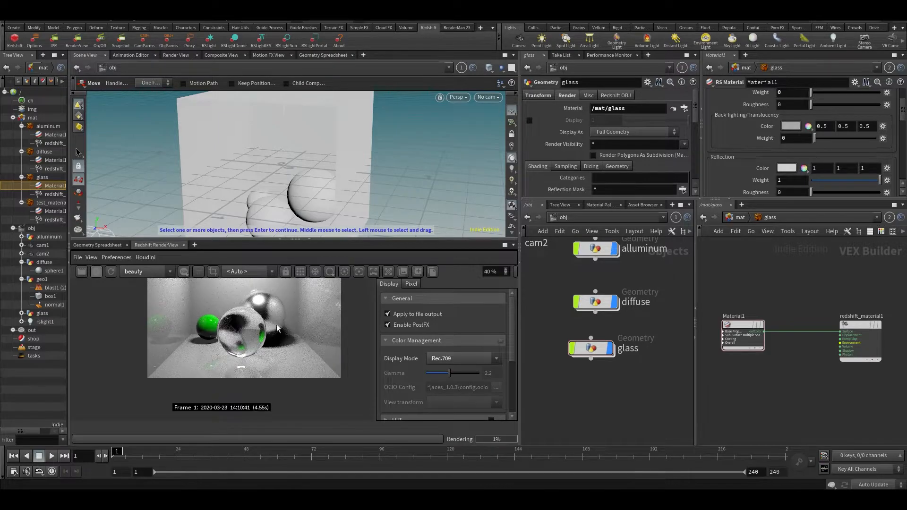
{"action": "scroll", "coordinate": [270, 309], "scroll_direction": "up", "scroll_amount": 2}
{"action": "middle_click_drag", "start_coordinate": [270, 310], "coordinate": [258, 348]}
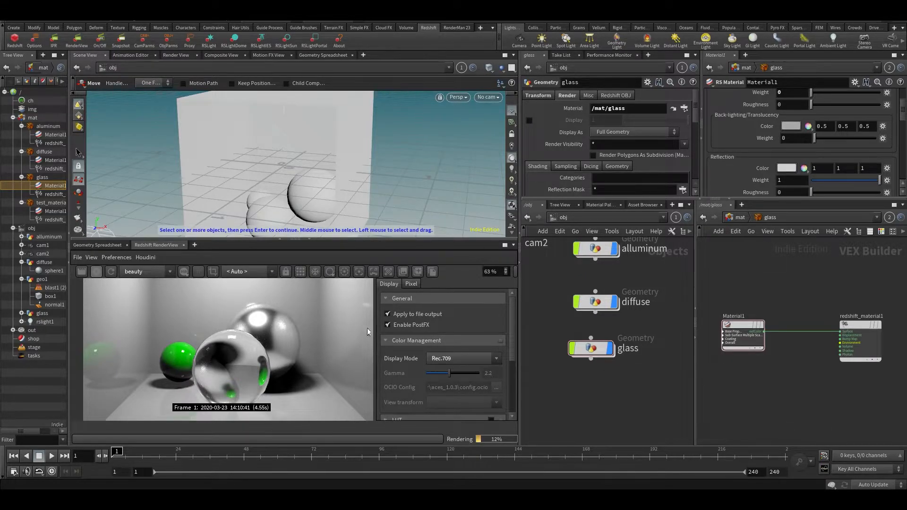
{"action": "scroll", "coordinate": [246, 384], "scroll_direction": "down", "scroll_amount": 4}
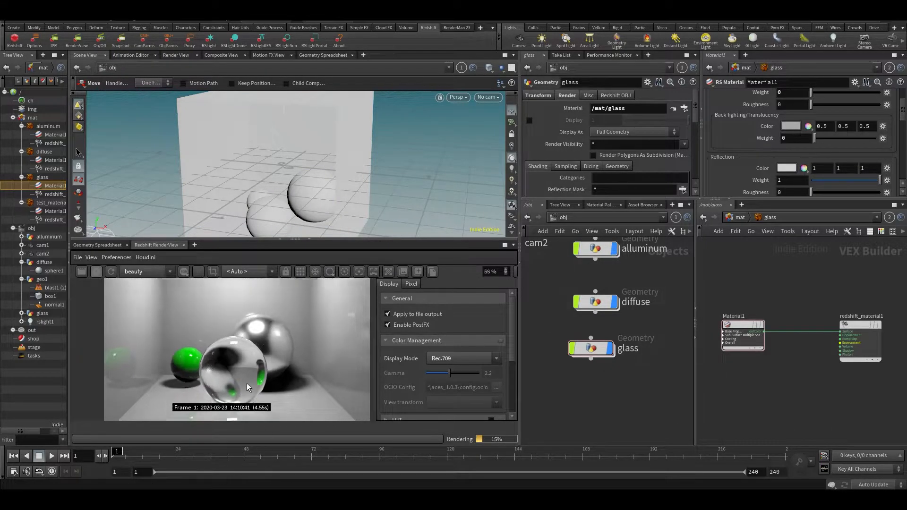
{"action": "middle_click_drag", "start_coordinate": [741, 403], "coordinate": [747, 381]}
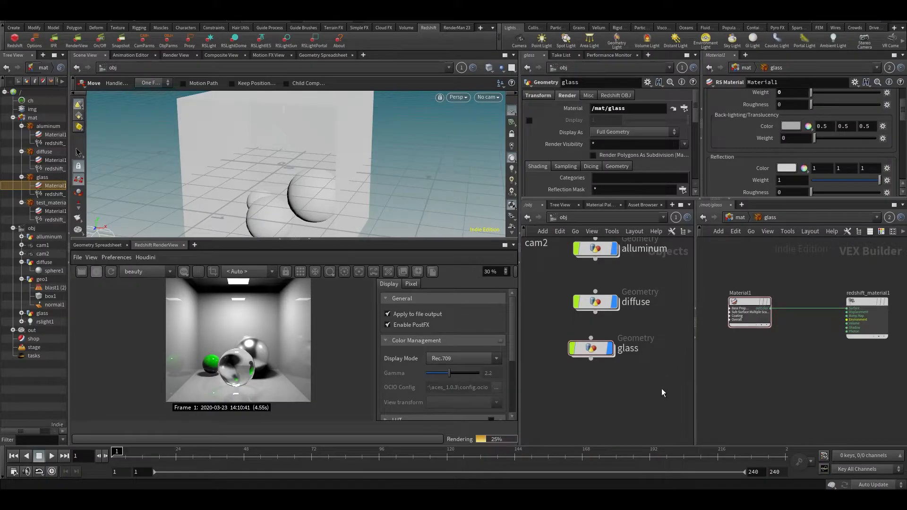
{"action": "left_click_drag", "start_coordinate": [591, 349], "coordinate": [595, 355]}
{"action": "left_click", "coordinate": [96, 271]}
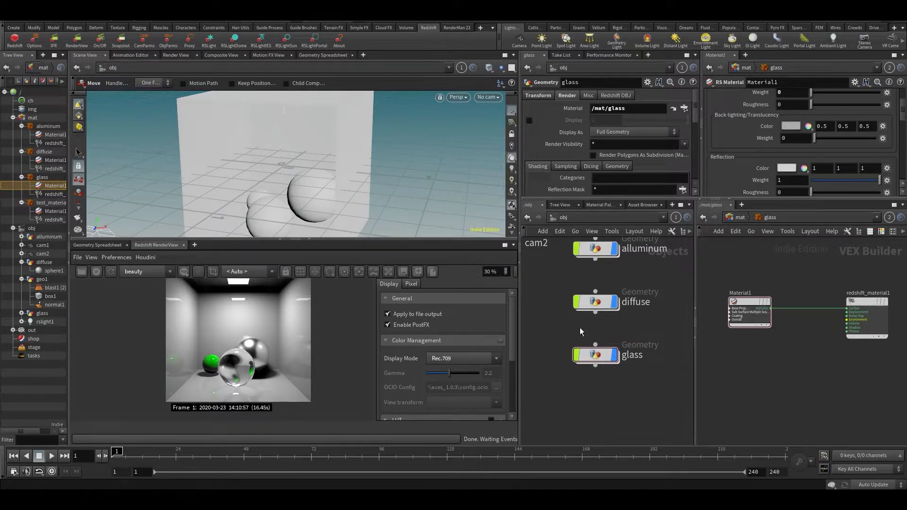
Duplicate the test_material builder in the material network and rename the copy box_red
{"action": "middle_click_drag", "start_coordinate": [590, 310], "coordinate": [648, 324]}
{"action": "scroll", "coordinate": [648, 323], "scroll_direction": "down", "scroll_amount": 3}
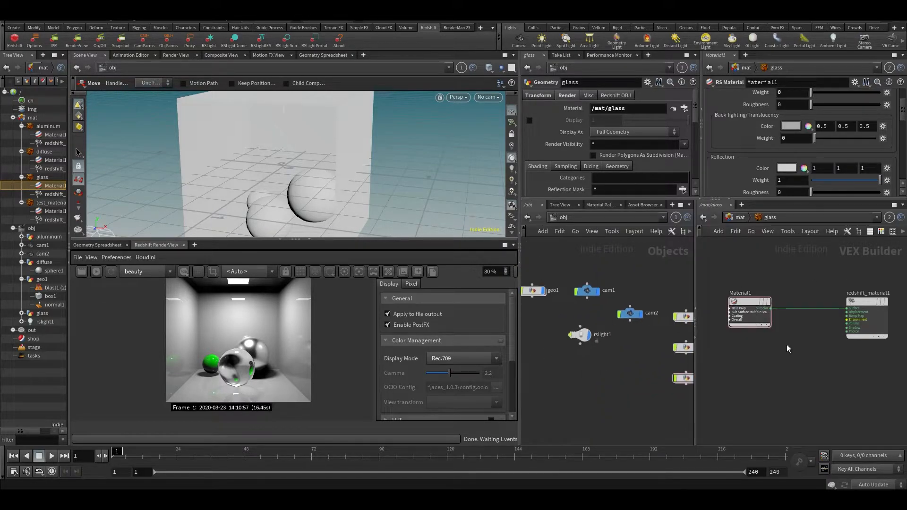
{"action": "key", "text": "u"}
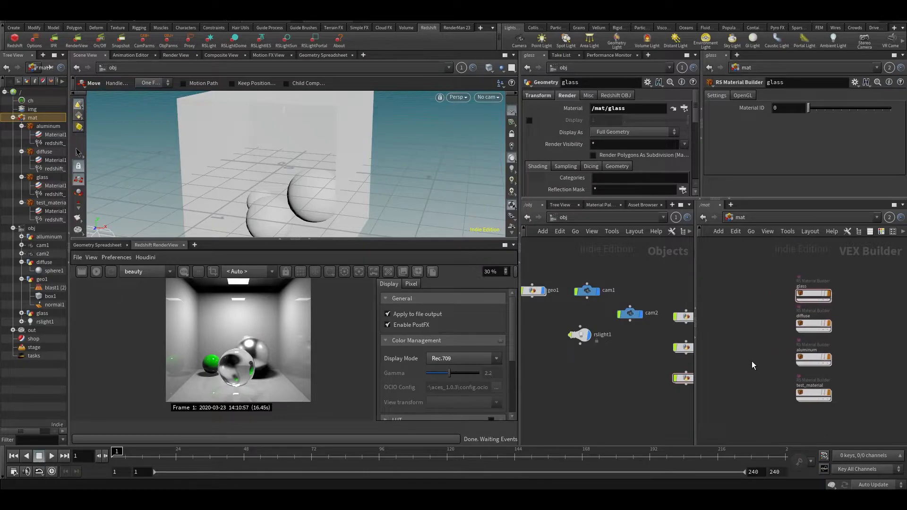
{"action": "left_click_drag", "start_coordinate": [809, 410], "coordinate": [808, 409]}
{"action": "key", "text": "ctrl+c"}
{"action": "key", "text": "ctrl+v"}
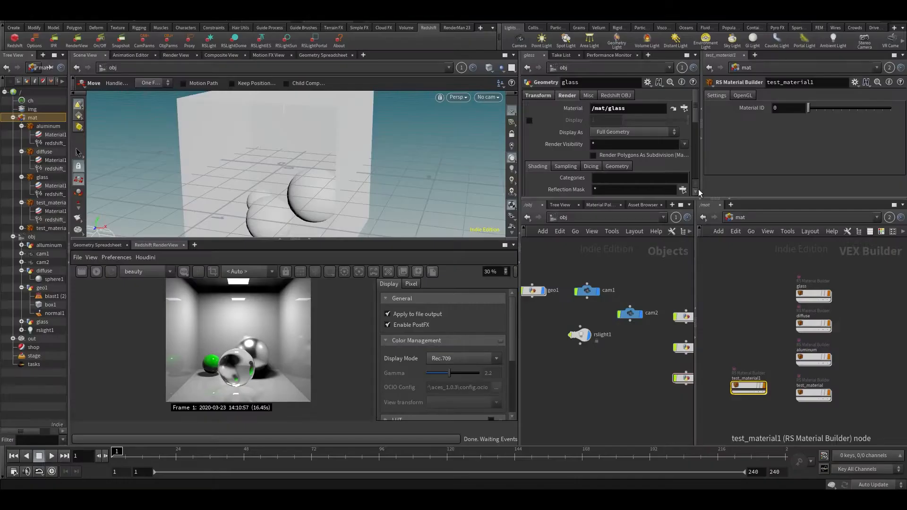
{"action": "double_click", "coordinate": [745, 381]}
{"action": "type", "text": "box_"}
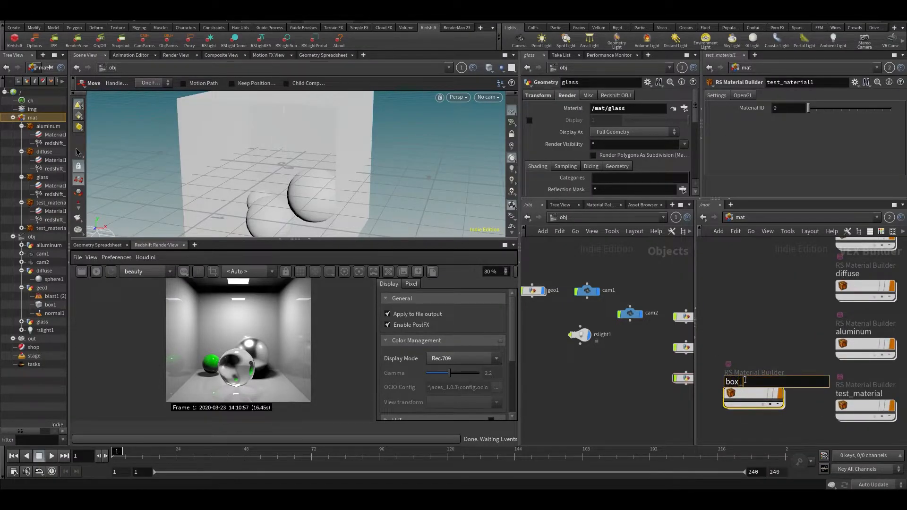
{"action": "key", "text": "Return"}
Duplicate the box_red material builder and rename the copy box_green
{"action": "key", "text": "ctrl+c"}
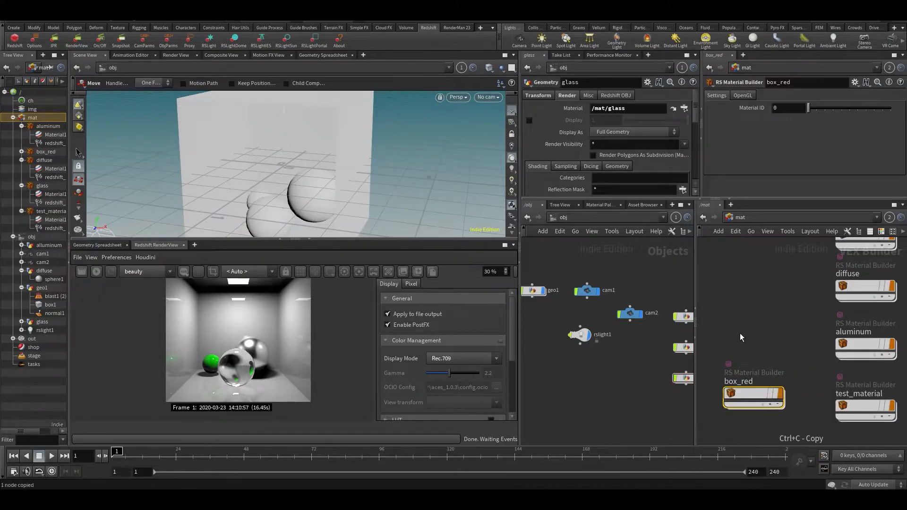
{"action": "key", "text": "ctrl+v"}
{"action": "double_click", "coordinate": [738, 321]}
{"action": "type", "text": "box"}
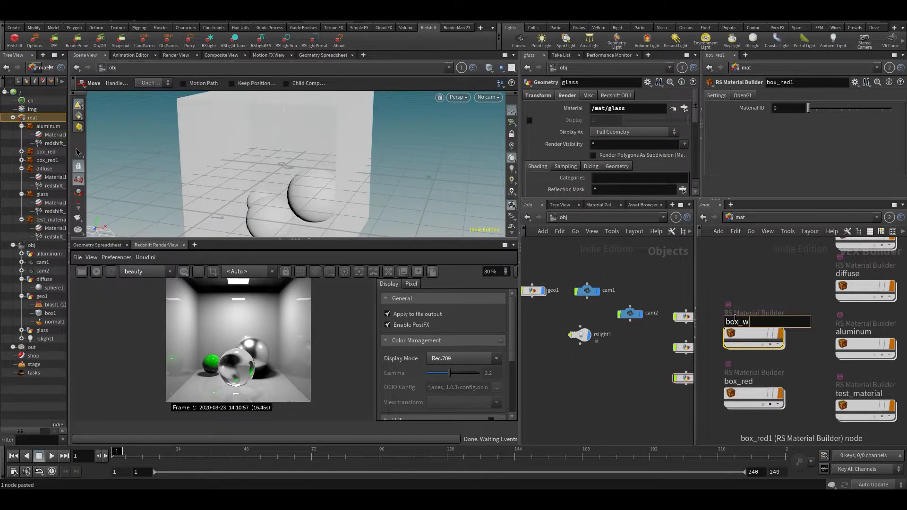
{"action": "type", "text": "_green"}
{"action": "key", "text": "Return"}
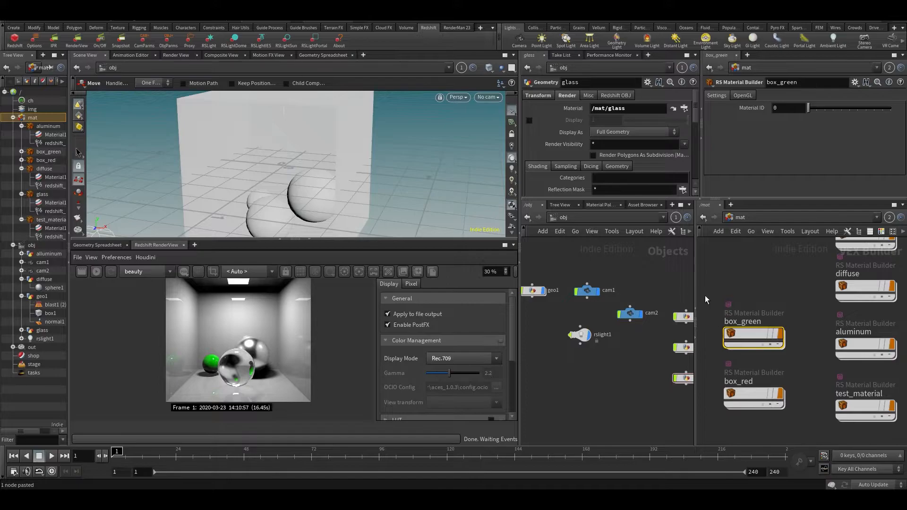
Paste another copy of the box_red material builder and rename it box_white
{"action": "key", "text": "ctrl+v"}
{"action": "left_click", "coordinate": [754, 274]}
{"action": "double_click", "coordinate": [751, 274]}
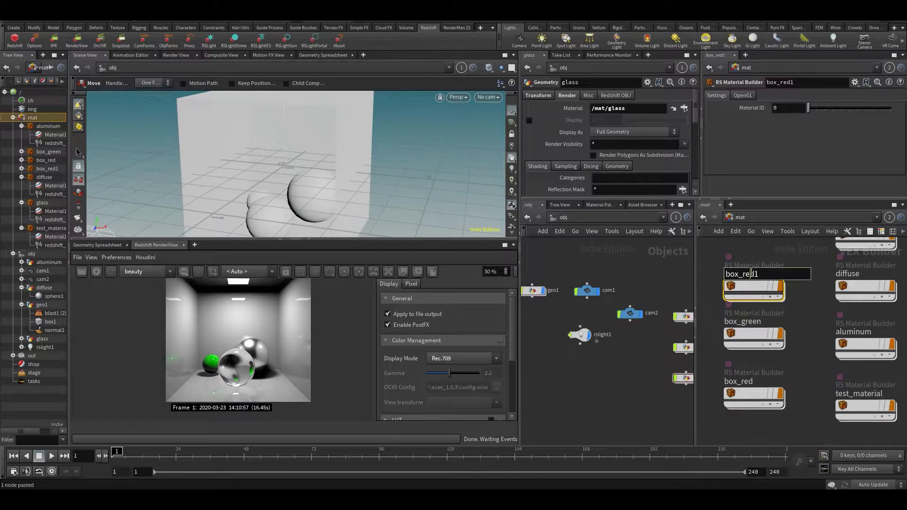
{"action": "type", "text": "box_white"}
{"action": "key", "text": "Return"}
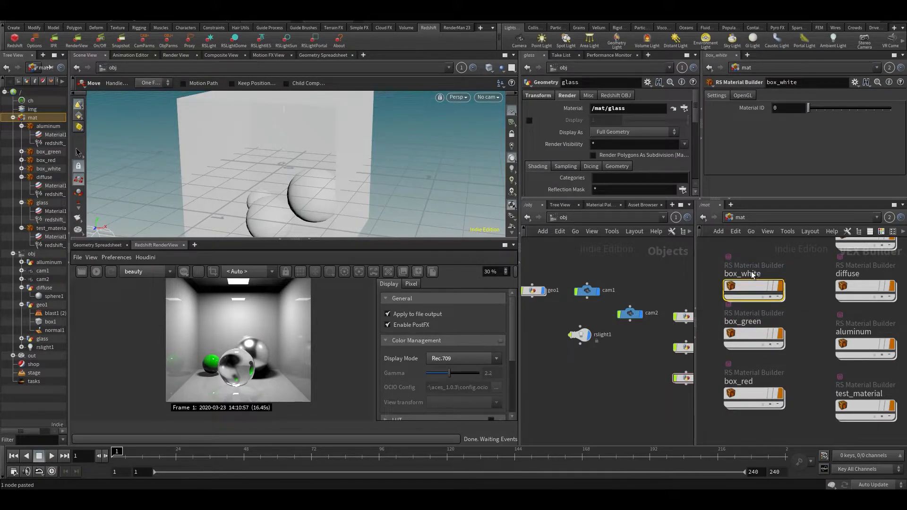
Rename the geo1 object to box and go inside its geometry network
{"action": "left_click", "coordinate": [585, 351]}
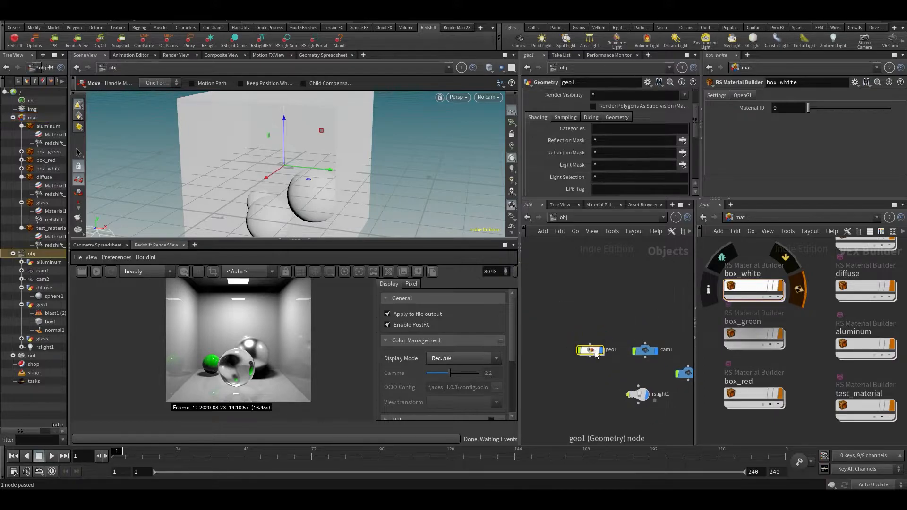
{"action": "double_click", "coordinate": [610, 350]}
{"action": "type", "text": "box"}
{"action": "key", "text": "Return"}
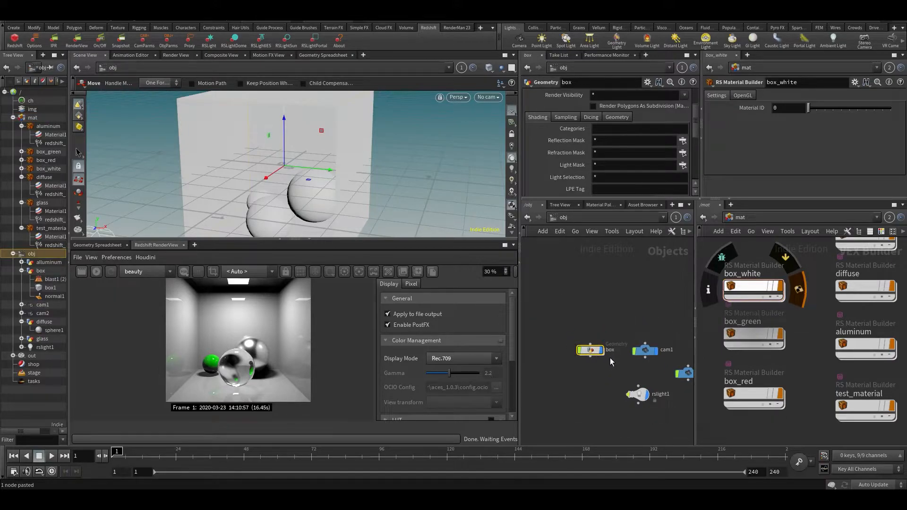
{"action": "double_click", "coordinate": [589, 350]}
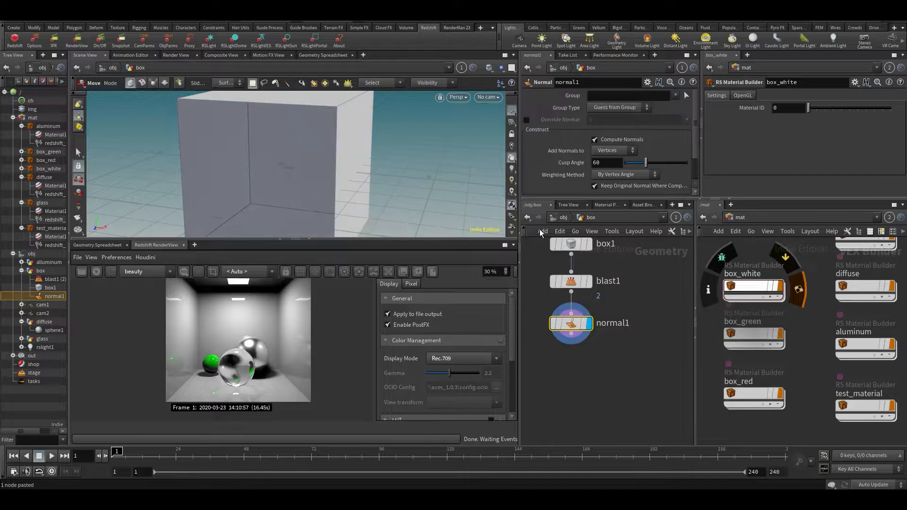
Remove the stray Edit node and create a primitive group named red from the box's left wall
{"action": "left_click", "coordinate": [222, 164]}
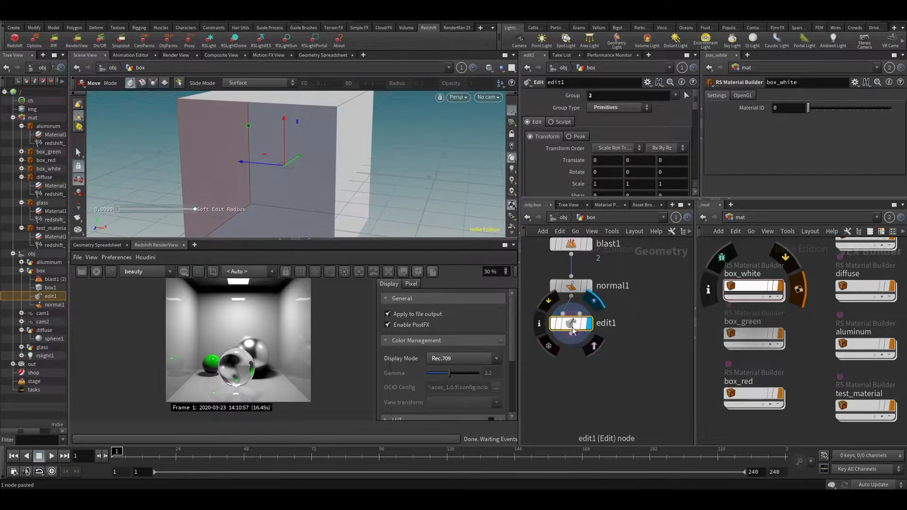
{"action": "key", "text": "Delete"}
{"action": "key", "text": "s"}
{"action": "left_click", "coordinate": [225, 169]}
{"action": "key", "text": "Tab"}
{"action": "type", "text": "group"}
{"action": "key", "text": "Return"}
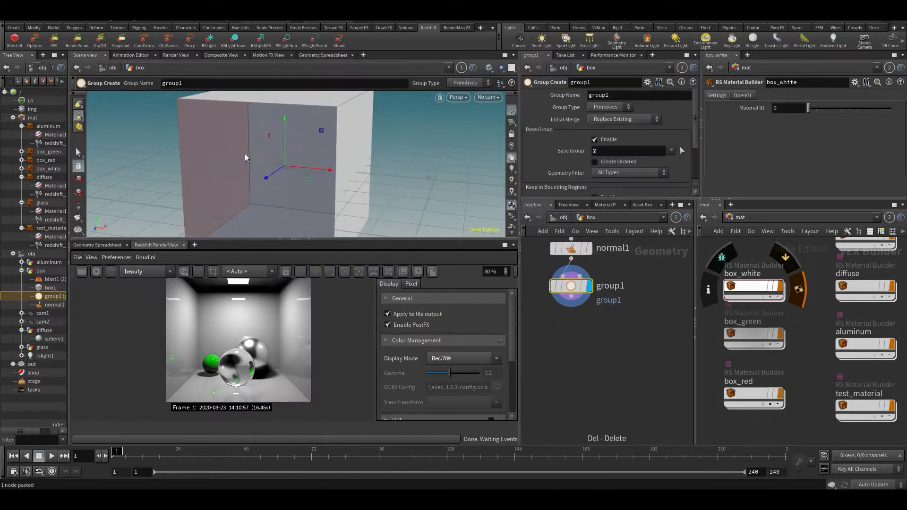
{"action": "left_click", "coordinate": [623, 95]}
{"action": "type", "text": "redss"}
{"action": "key", "text": "BackSpace"}
{"action": "key", "text": "BackSpace"}
{"action": "key", "text": "Return"}
Create a primitive group named green from the box's right wall
{"action": "key", "text": "s"}
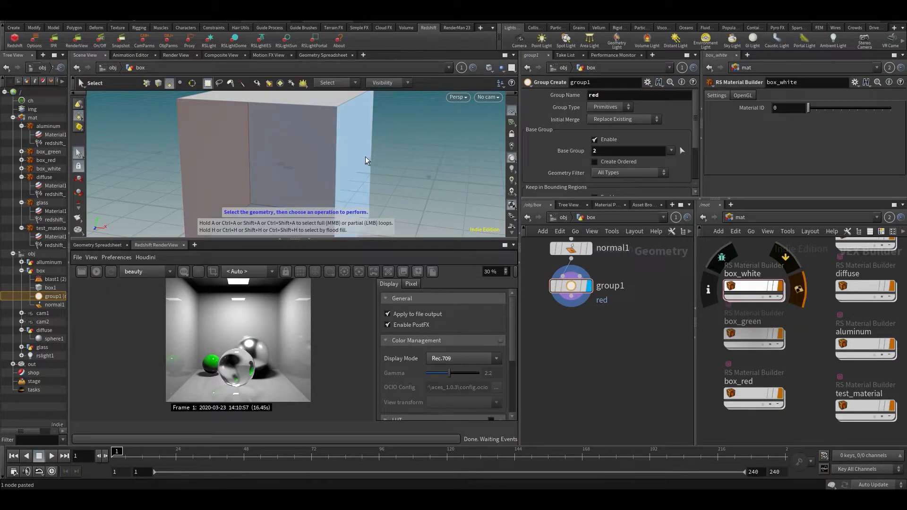
{"action": "key", "text": "Tab"}
{"action": "type", "text": "group"}
{"action": "key", "text": "Return"}
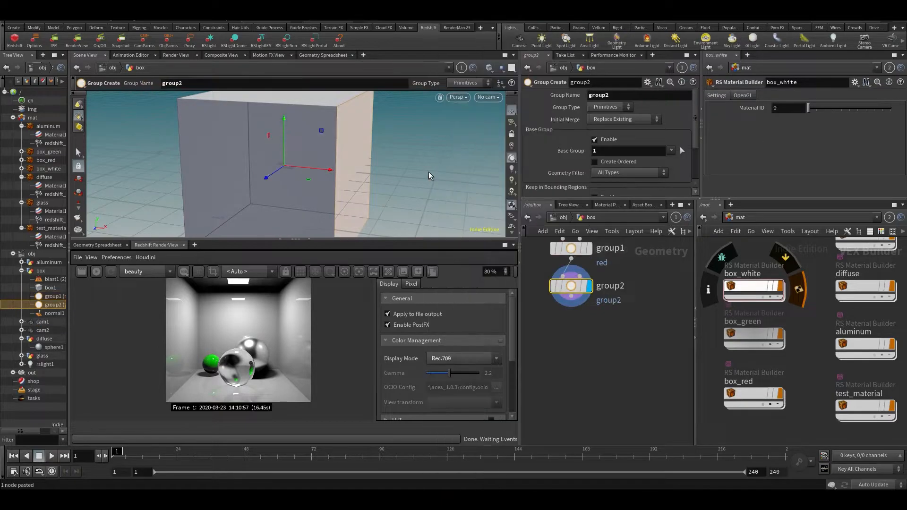
{"action": "left_click", "coordinate": [632, 95]}
{"action": "type", "text": "green"}
{"action": "key", "text": "Return"}
Add a Material node after the green group node in the box network
{"action": "left_click", "coordinate": [590, 336]}
{"action": "key", "text": "Tab"}
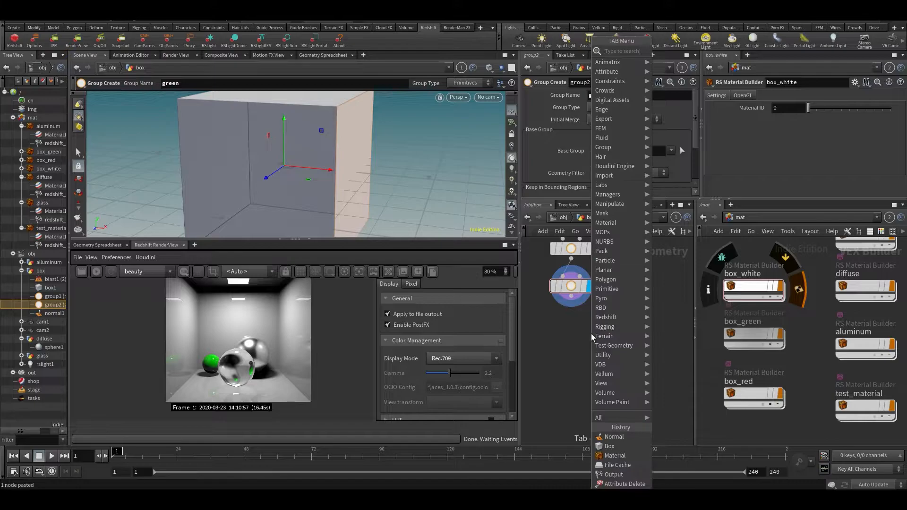
{"action": "type", "text": "mater"}
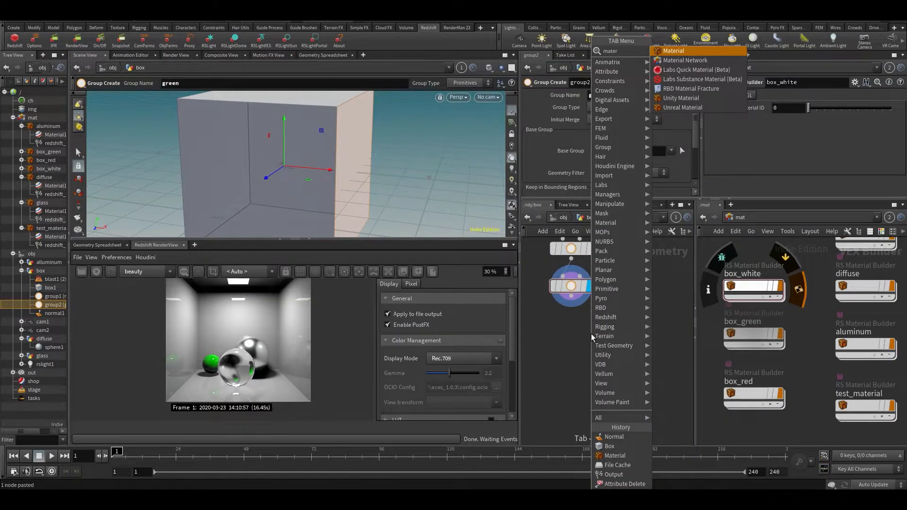
{"action": "key", "text": "Return"}
{"action": "left_click", "coordinate": [591, 334]}
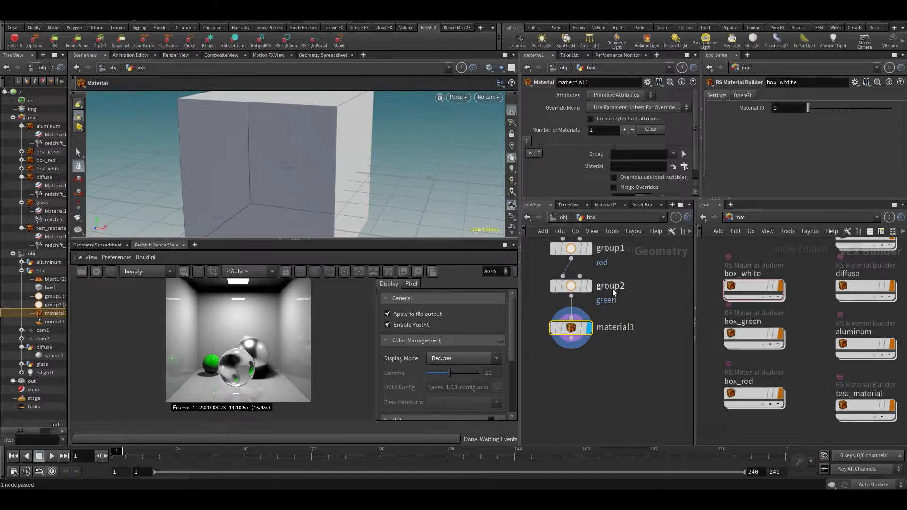
{"action": "scroll", "coordinate": [664, 191], "scroll_direction": "down", "scroll_amount": 1}
Assign /mat/box_white to the Material node's first entry with no group and raise the number of materials to 2
{"action": "mouse_move", "coordinate": [744, 283]}
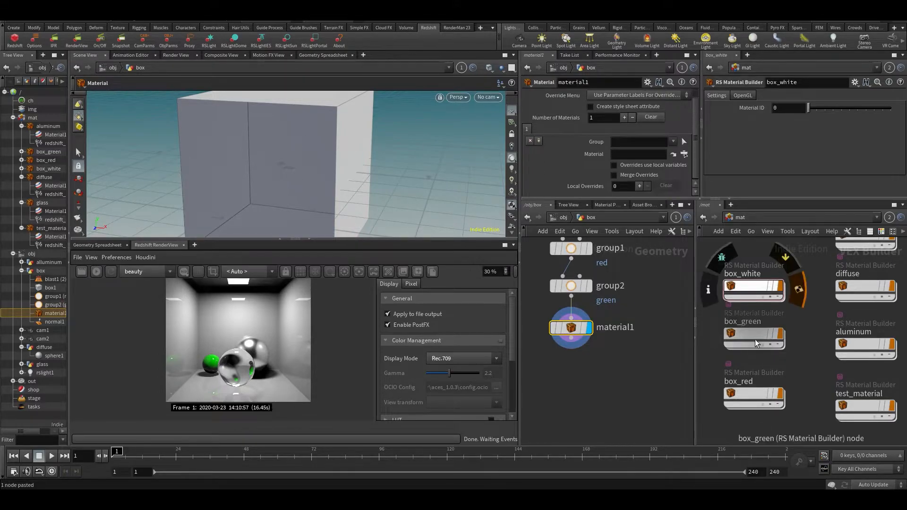
{"action": "left_click_drag", "start_coordinate": [743, 282], "coordinate": [677, 193]}
{"action": "left_click_drag", "start_coordinate": [622, 160], "coordinate": [616, 154]}
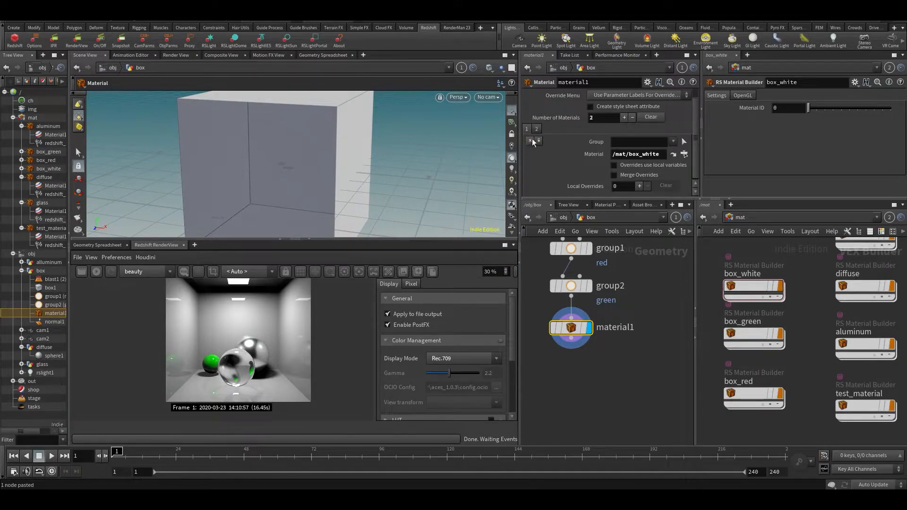
In the Material node's second entry, set the group to green and the material to /mat/box_green
{"action": "left_click", "coordinate": [536, 130]}
{"action": "left_click", "coordinate": [675, 141]}
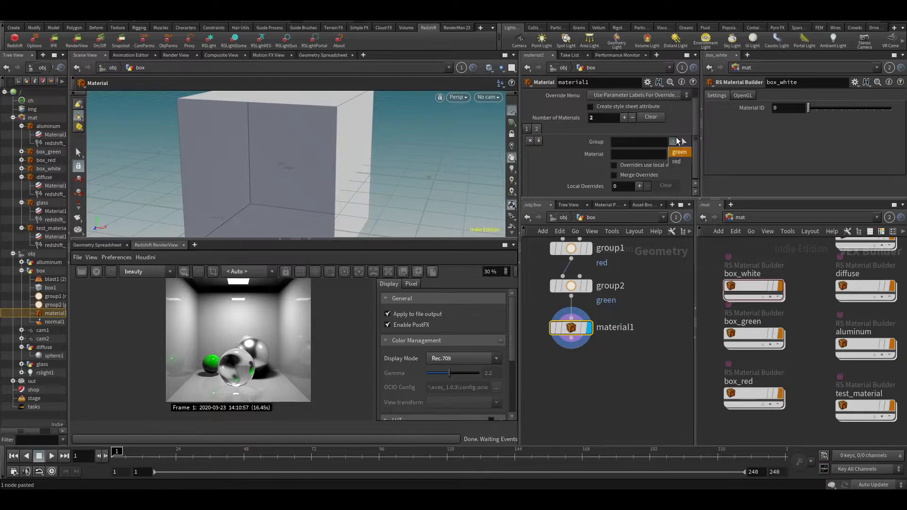
{"action": "left_click", "coordinate": [679, 153]}
{"action": "left_click_drag", "start_coordinate": [754, 333], "coordinate": [629, 160]}
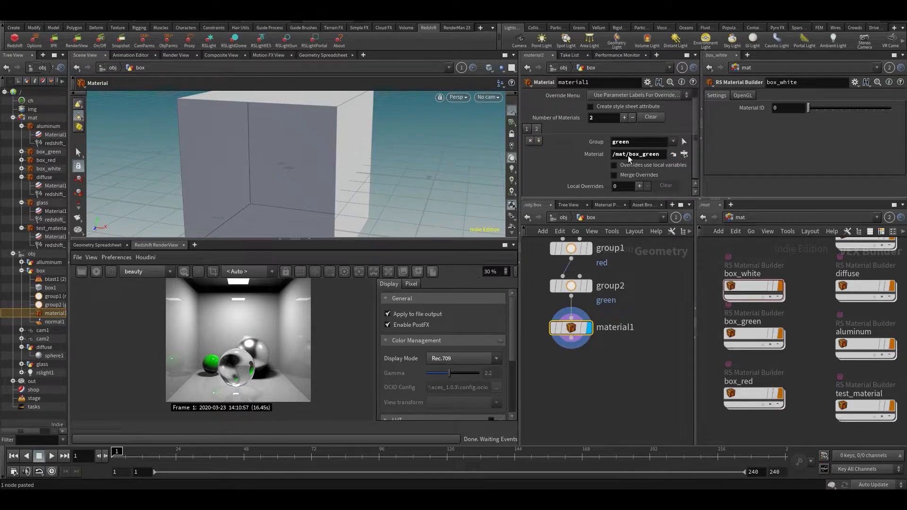
Set the diffuse colour of the RS Material inside box_green to green (0, 0.5, 0) and return to the mat level
{"action": "double_click", "coordinate": [772, 344]}
{"action": "left_click", "coordinate": [743, 336]}
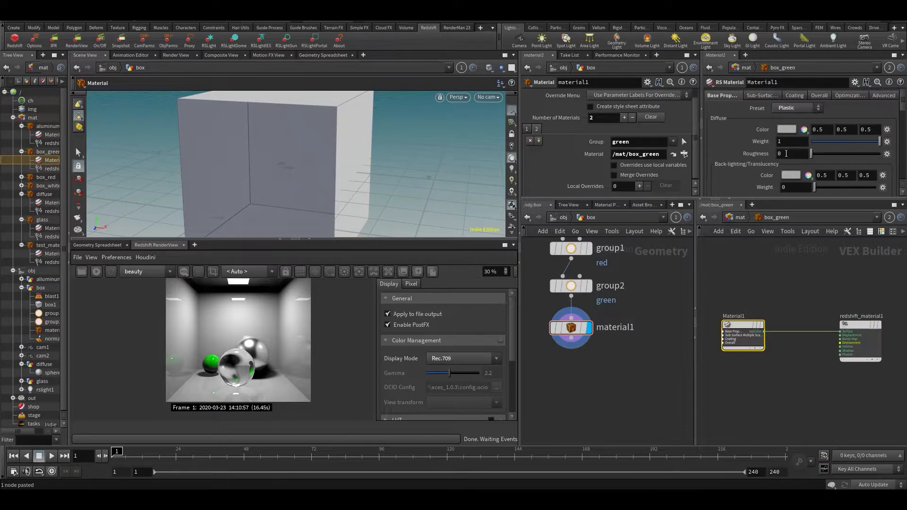
{"action": "left_click", "coordinate": [780, 130]}
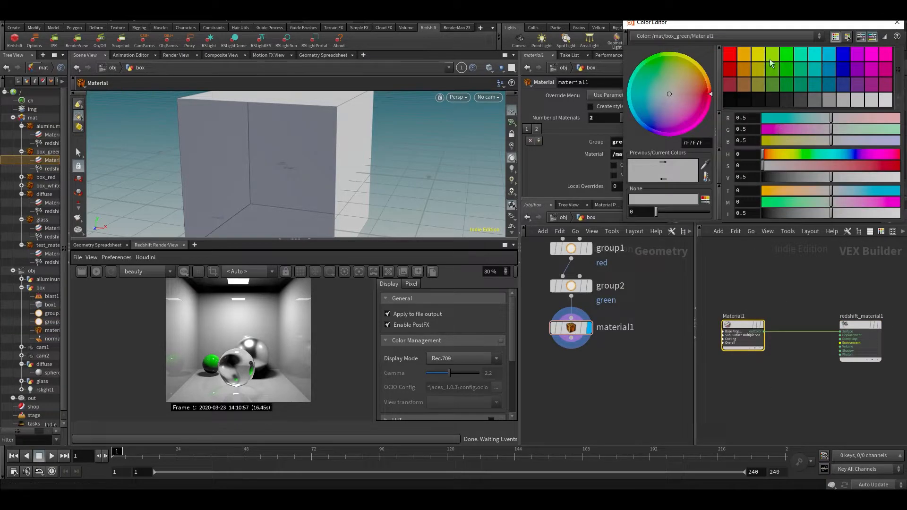
{"action": "left_click", "coordinate": [785, 72]}
{"action": "left_click", "coordinate": [896, 23]}
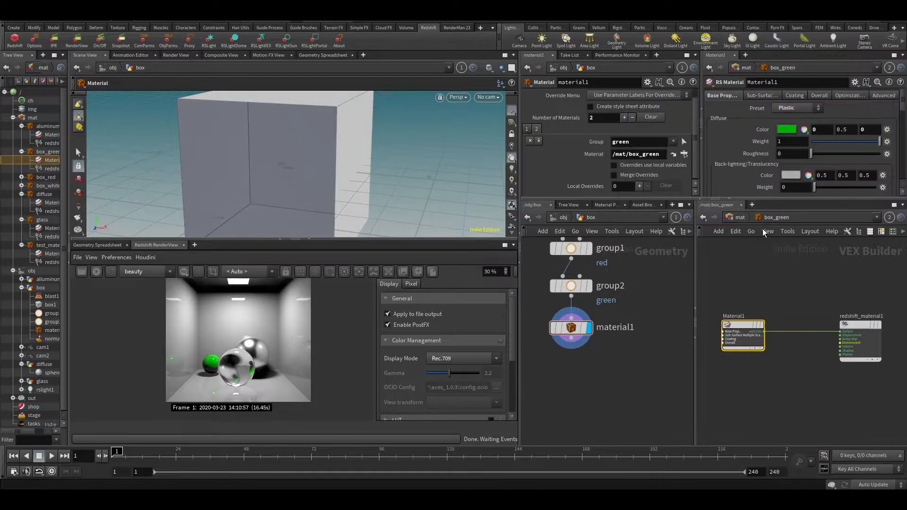
{"action": "left_click", "coordinate": [745, 218]}
Set the diffuse colour of the RS Material inside box_red to red (1, 0, 0) and add a third entry to the box's Material node
{"action": "double_click", "coordinate": [754, 397]}
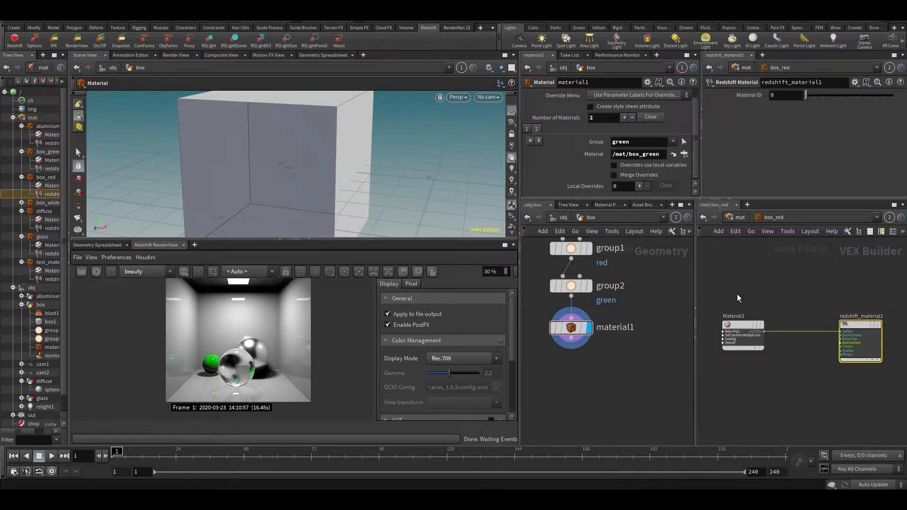
{"action": "left_click", "coordinate": [743, 337]}
{"action": "left_click", "coordinate": [785, 129]}
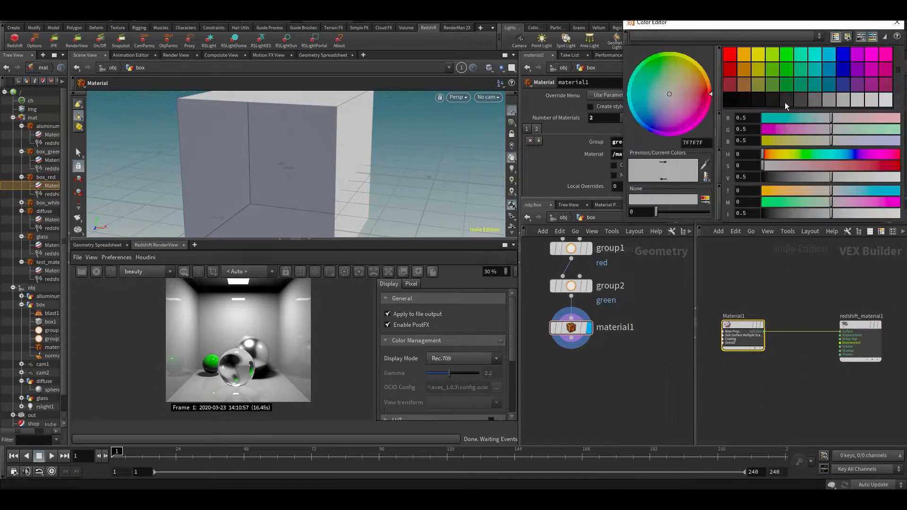
{"action": "left_click", "coordinate": [735, 57]}
{"action": "left_click", "coordinate": [897, 23]}
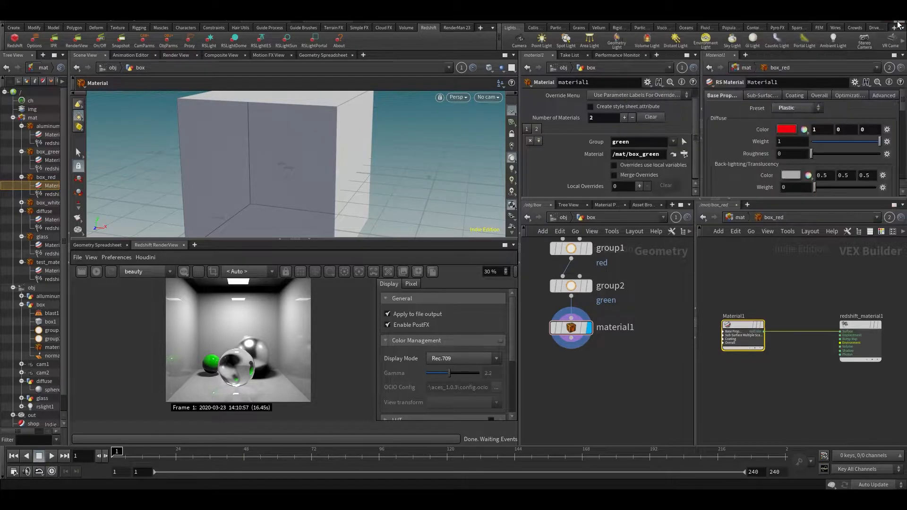
{"action": "left_click", "coordinate": [623, 119]}
Try the red group and box_red on the Material node's first entry, and undo those changes
{"action": "left_click", "coordinate": [673, 142]}
{"action": "left_click", "coordinate": [674, 160]}
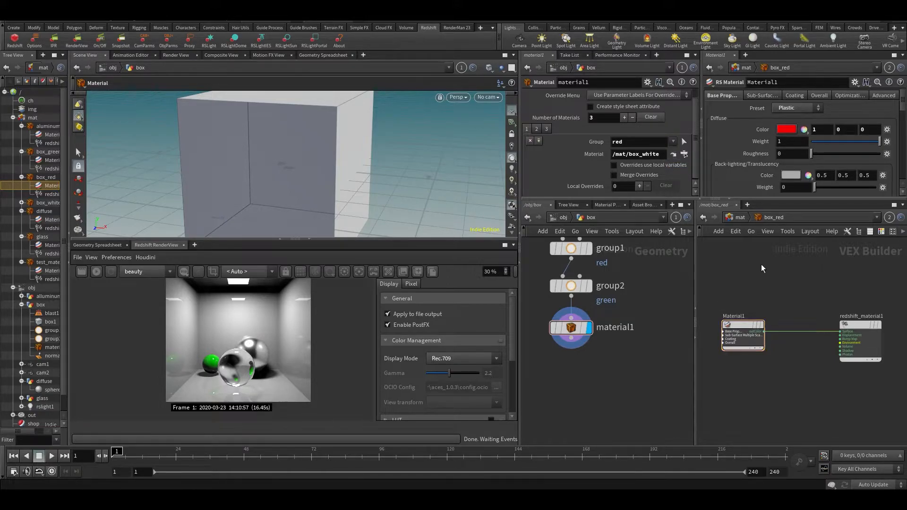
{"action": "key", "text": "u"}
{"action": "left_click_drag", "start_coordinate": [753, 398], "coordinate": [609, 156]}
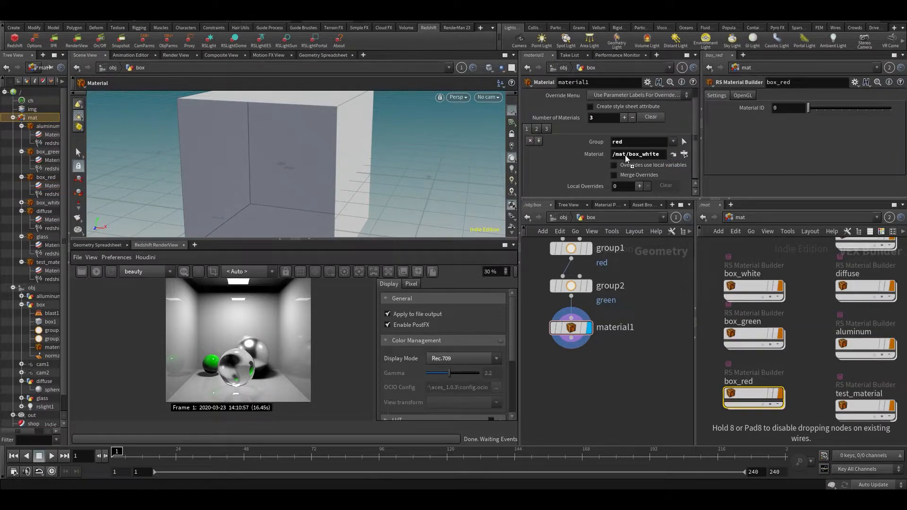
{"action": "left_click", "coordinate": [537, 129]}
{"action": "key", "text": "ctrl+z"}
{"action": "left_click", "coordinate": [526, 129]}
{"action": "key", "text": "ctrl+z"}
{"action": "key", "text": "ctrl+z"}
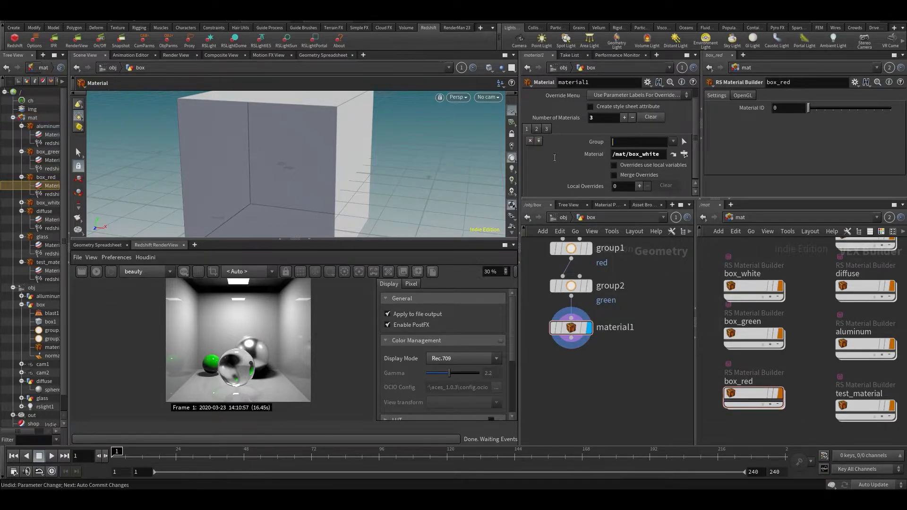
In the Material node's third entry, assign /mat/box_red to the red group and save the scene
{"action": "left_click_drag", "start_coordinate": [774, 401], "coordinate": [614, 152]}
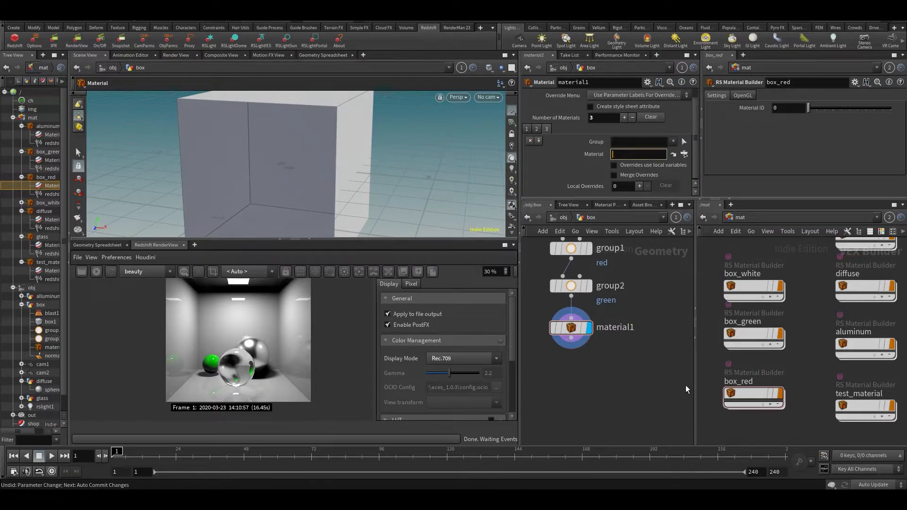
{"action": "left_click_drag", "start_coordinate": [754, 396], "coordinate": [626, 156]}
{"action": "left_click", "coordinate": [673, 141]}
{"action": "left_click", "coordinate": [677, 160]}
{"action": "key", "text": "ctrl+s"}
Copy Material1 from inside box_red to the mat level and assign the copy to the red group
{"action": "double_click", "coordinate": [754, 395]}
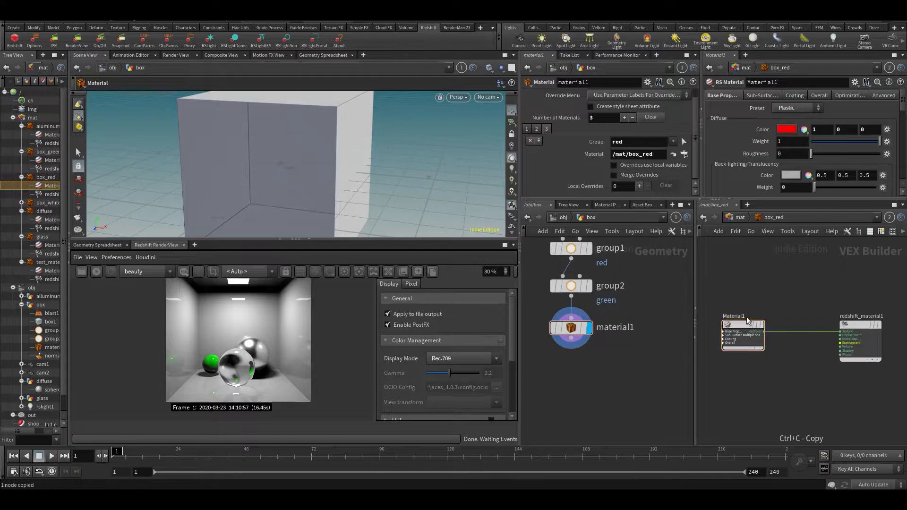
{"action": "key", "text": "u"}
{"action": "key", "text": "ctrl+c"}
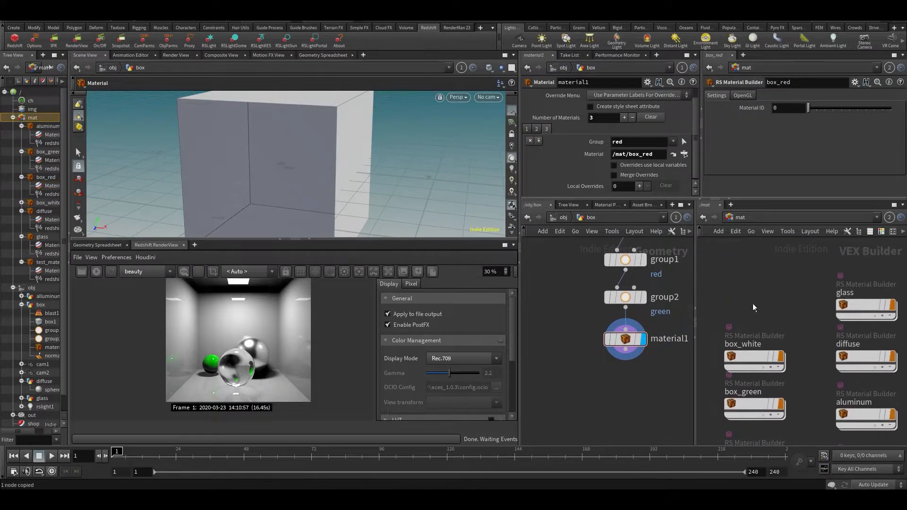
{"action": "key", "text": "ctrl+v"}
{"action": "left_click_drag", "start_coordinate": [739, 287], "coordinate": [650, 155]}
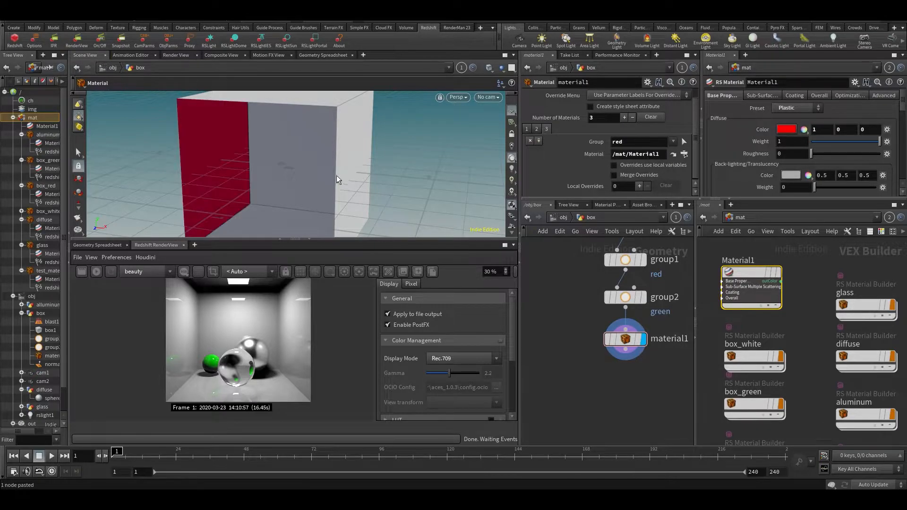
{"action": "scroll", "coordinate": [831, 330], "scroll_direction": "down", "scroll_amount": 3}
{"action": "mouse_move", "coordinate": [770, 280]}
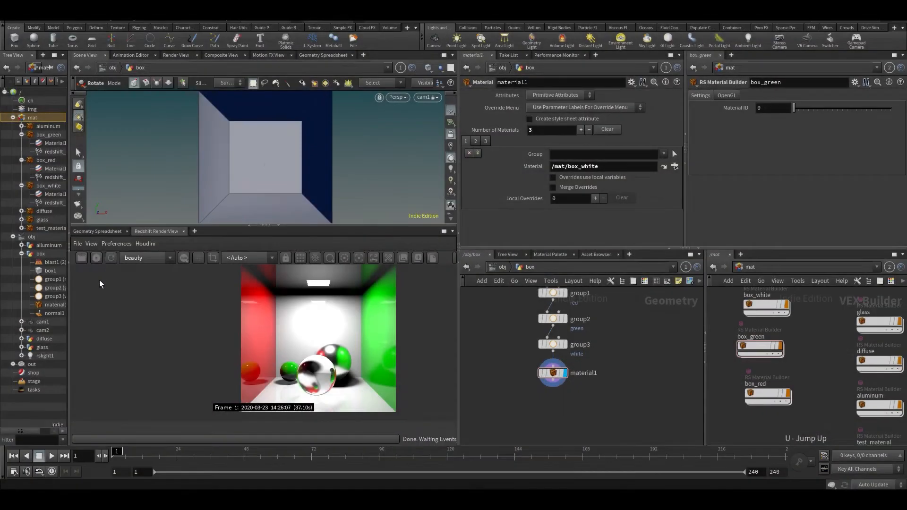
Start a new render of the scene in the Redshift RenderView and frame the image
{"action": "left_click", "coordinate": [96, 258]}
{"action": "middle_click_drag", "start_coordinate": [277, 316], "coordinate": [208, 307]}
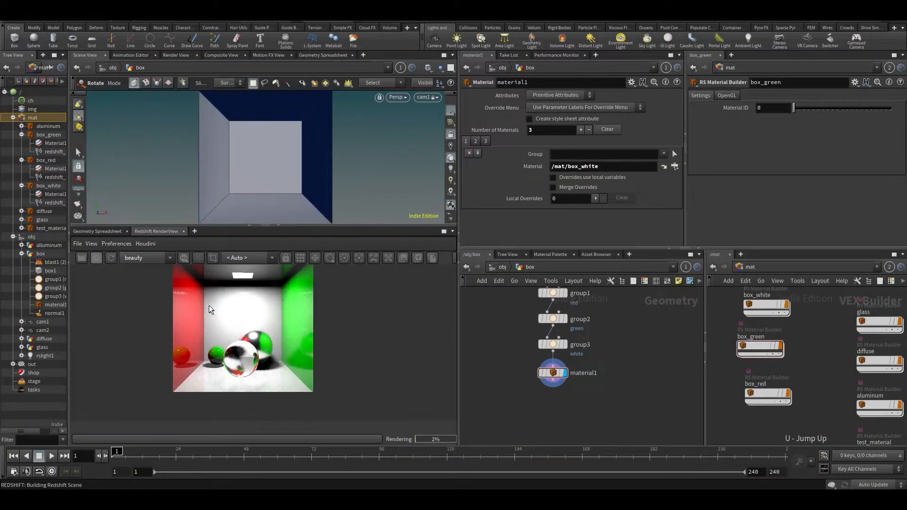
{"action": "scroll", "coordinate": [210, 313], "scroll_direction": "up", "scroll_amount": 1}
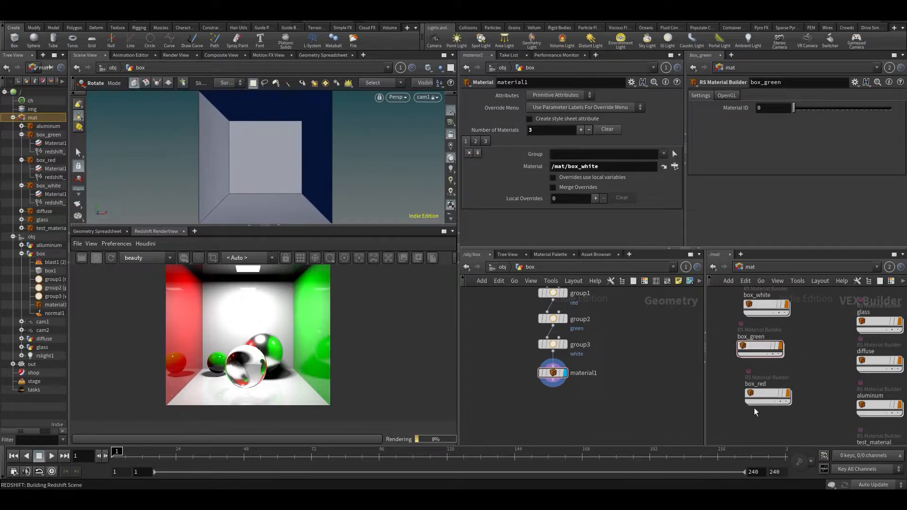
Add a standalone RS Material node at the mat level beside the box material builders
{"action": "middle_click_drag", "start_coordinate": [821, 362], "coordinate": [831, 362]}
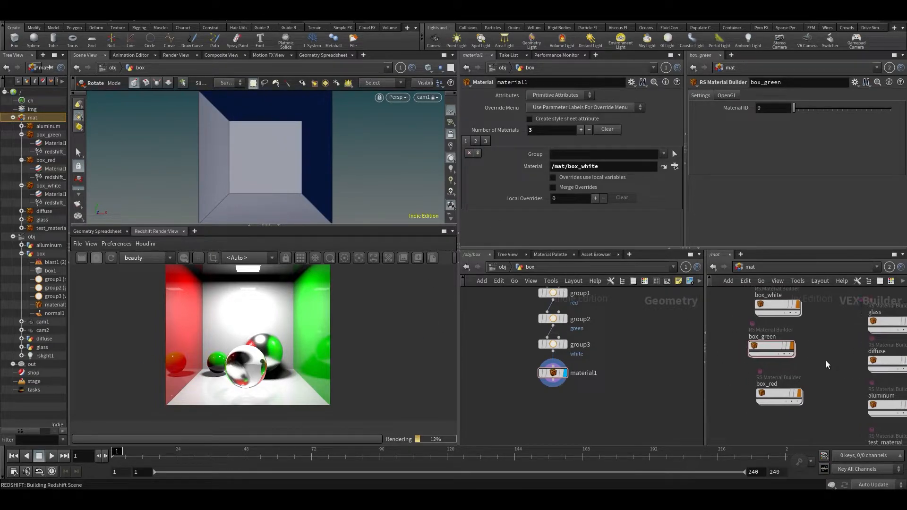
{"action": "left_click_drag", "start_coordinate": [774, 350], "coordinate": [779, 350]}
{"action": "middle_click_drag", "start_coordinate": [718, 350], "coordinate": [792, 353]}
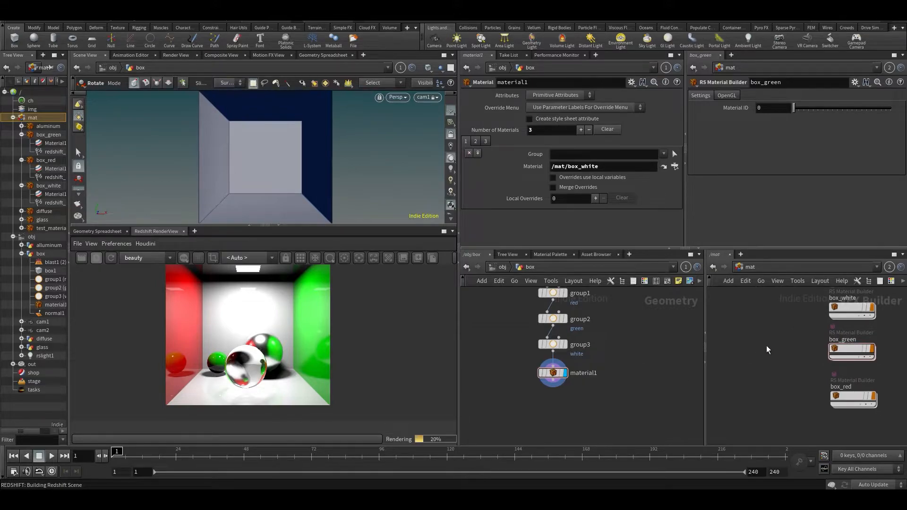
{"action": "key", "text": "Tab"}
{"action": "type", "text": "rs mat"}
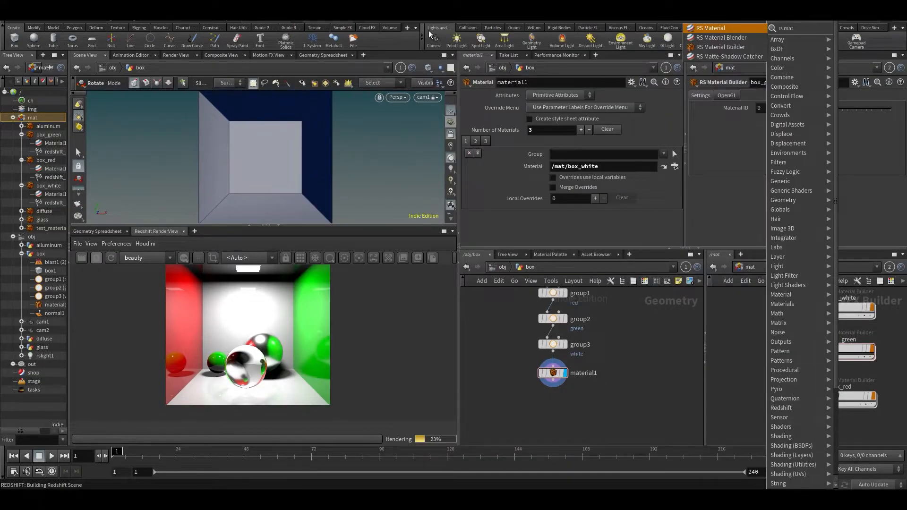
{"action": "left_click", "coordinate": [732, 30]}
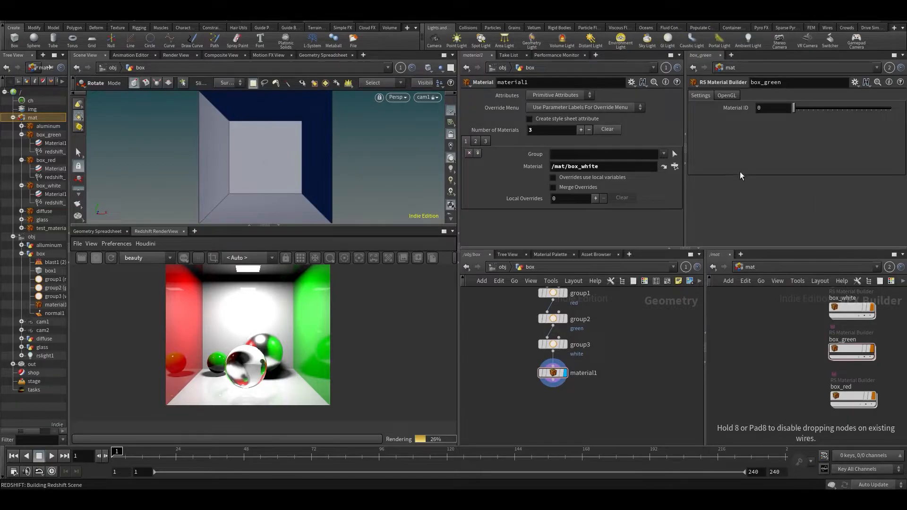
{"action": "left_click", "coordinate": [762, 380]}
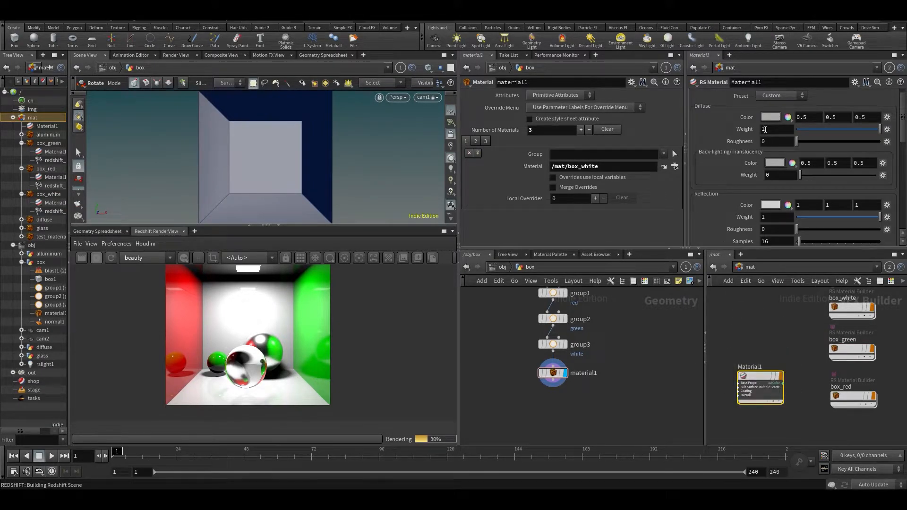
Set the new RS Material's diffuse colour to red (1, 0, 0), assign it to the red group's material entry and refresh the render
{"action": "left_click", "coordinate": [770, 117]}
{"action": "left_click", "coordinate": [730, 51]}
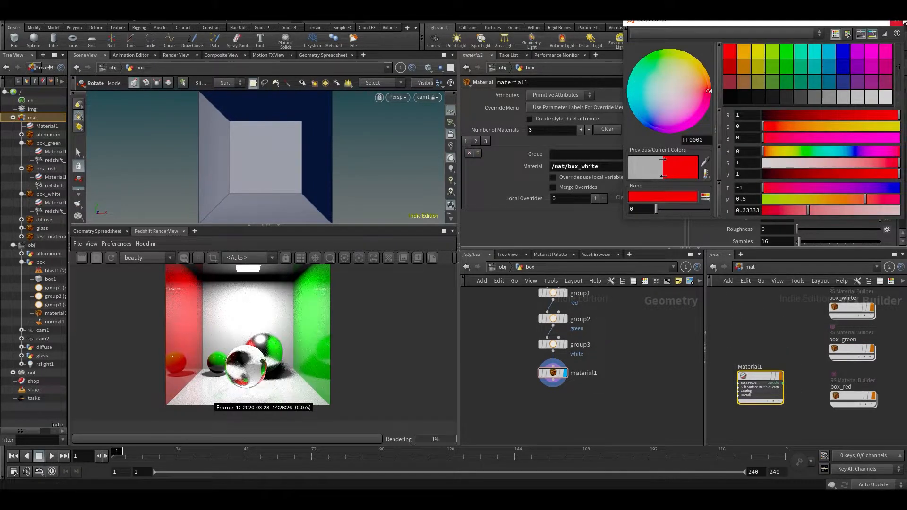
{"action": "left_click", "coordinate": [897, 22]}
{"action": "left_click", "coordinate": [486, 141]}
{"action": "left_click_drag", "start_coordinate": [760, 380], "coordinate": [577, 168]}
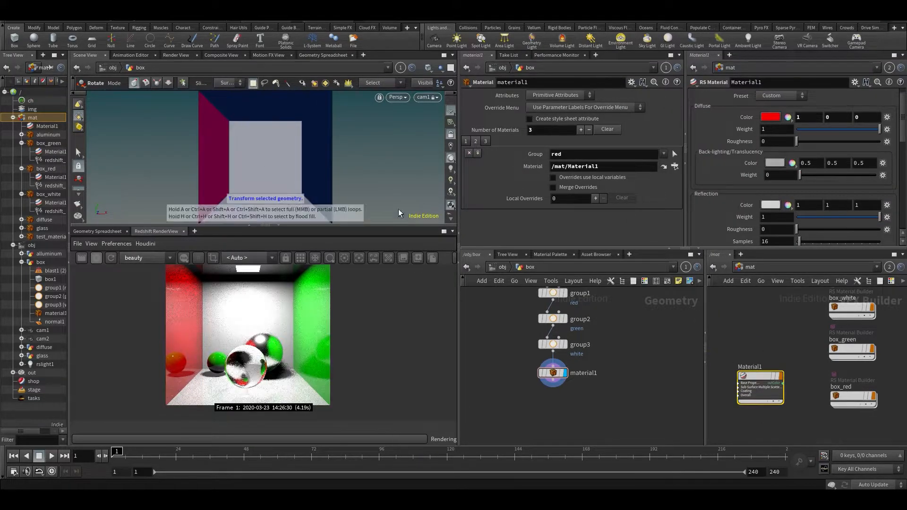
{"action": "left_click", "coordinate": [110, 258]}
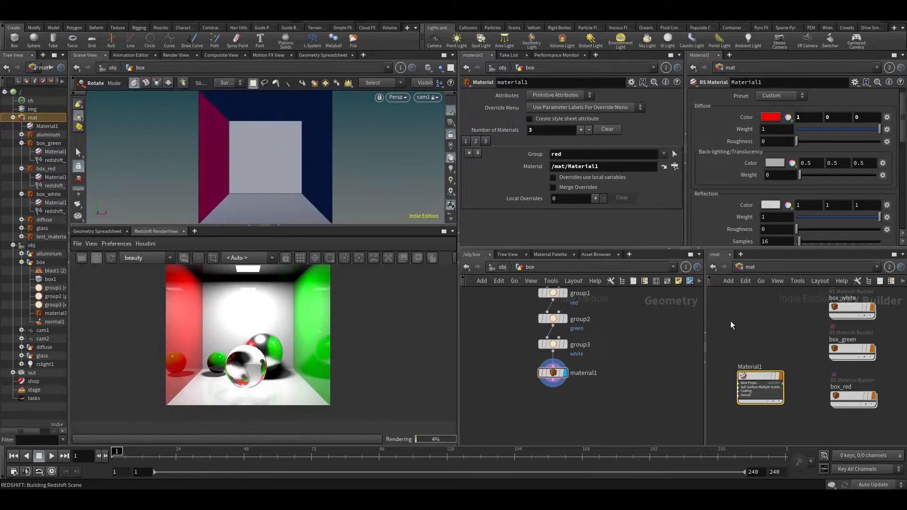
Rename the standalone RS Material node as red
{"action": "double_click", "coordinate": [760, 366]}
{"action": "type", "text": "e"}
{"action": "type", "text": "ed"}
{"action": "key", "text": "Return"}
{"action": "key", "text": "ctrl+v"}
{"action": "key", "text": "ctrl+z"}
{"action": "key", "text": "ctrl+z"}
Duplicate the red RS Material node and set the copy's diffuse colour to green (0, 1, 0)
{"action": "left_click", "coordinate": [767, 393]}
{"action": "key", "text": "ctrl+c"}
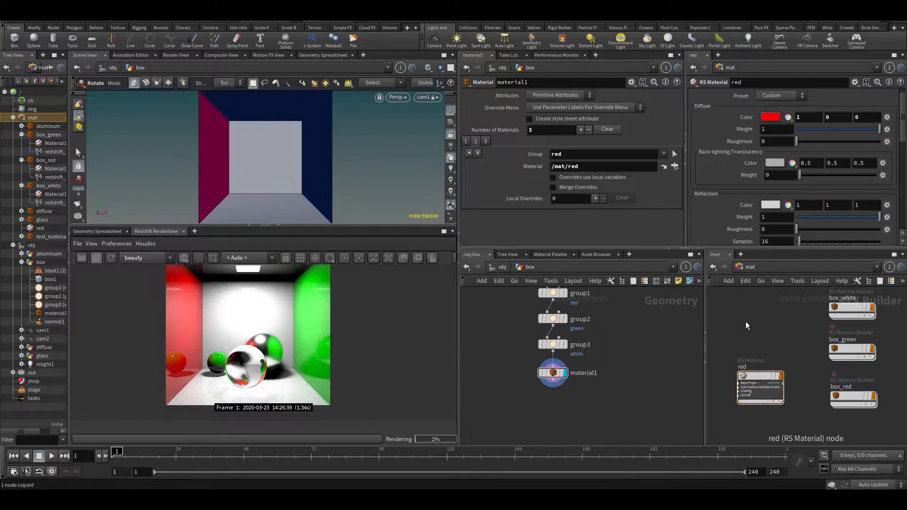
{"action": "key", "text": "ctrl+v"}
{"action": "left_click", "coordinate": [771, 117]}
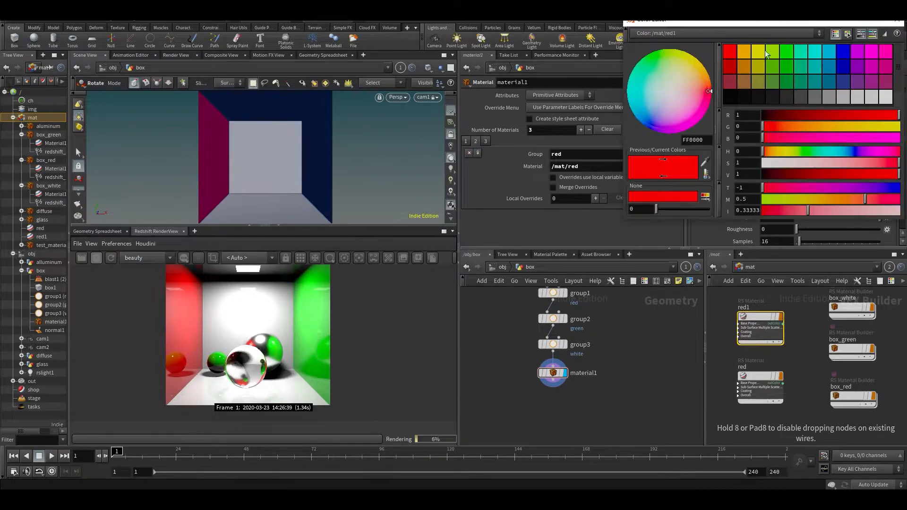
{"action": "left_click", "coordinate": [789, 52]}
{"action": "left_click", "coordinate": [896, 21]}
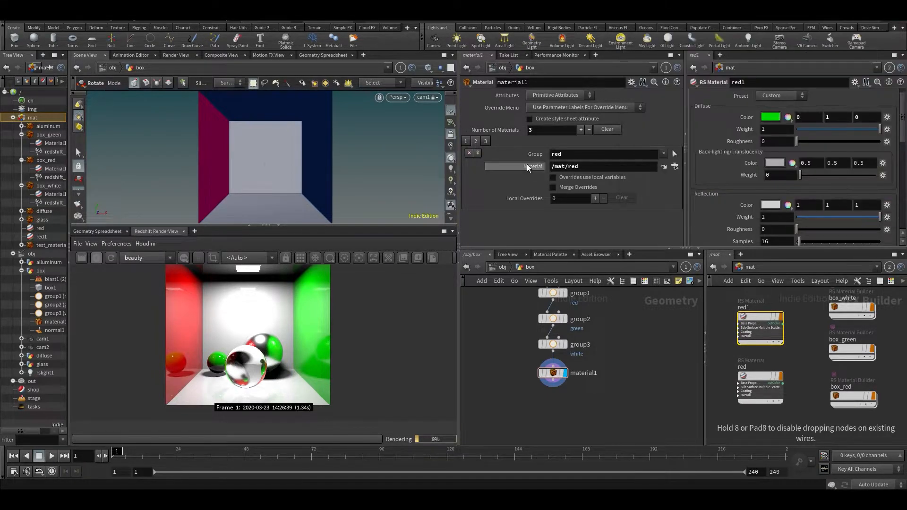
Assign the green RS Material copy to the green group's material entry and rename the node as green
{"action": "left_click_drag", "start_coordinate": [782, 323], "coordinate": [496, 171]}
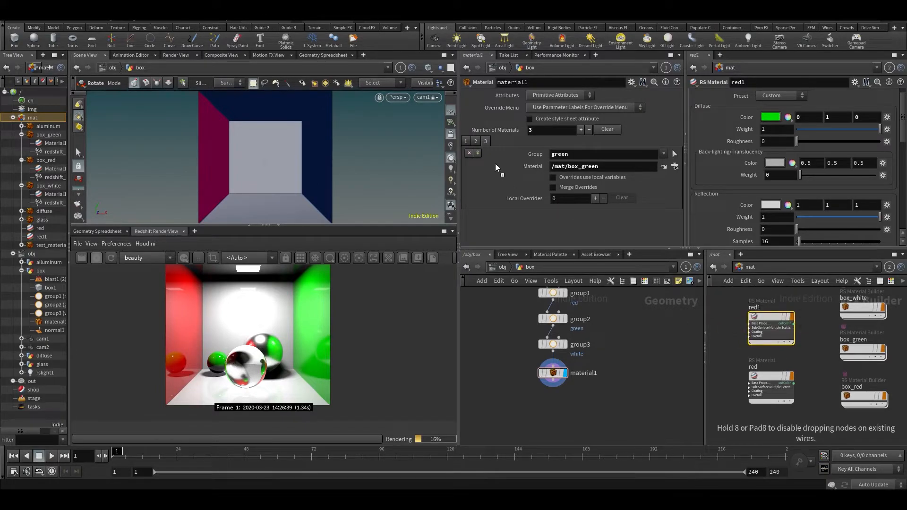
{"action": "left_click_drag", "start_coordinate": [590, 171], "coordinate": [590, 170]}
{"action": "double_click", "coordinate": [754, 333]}
{"action": "type", "text": "green"}
{"action": "key", "text": "Return"}
Refresh the Redshift render with the new green wall material and save the scene
{"action": "left_click", "coordinate": [110, 259]}
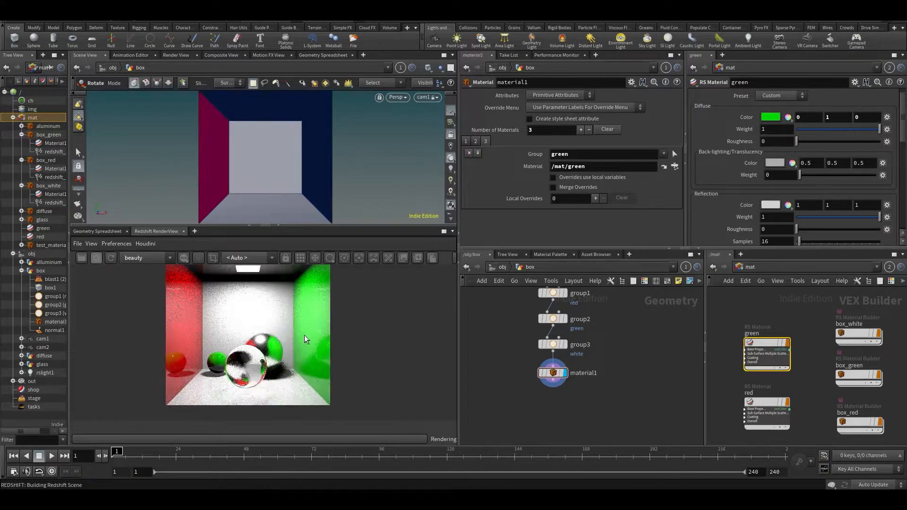
{"action": "left_click", "coordinate": [741, 379]}
{"action": "key", "text": "ctrl+s"}
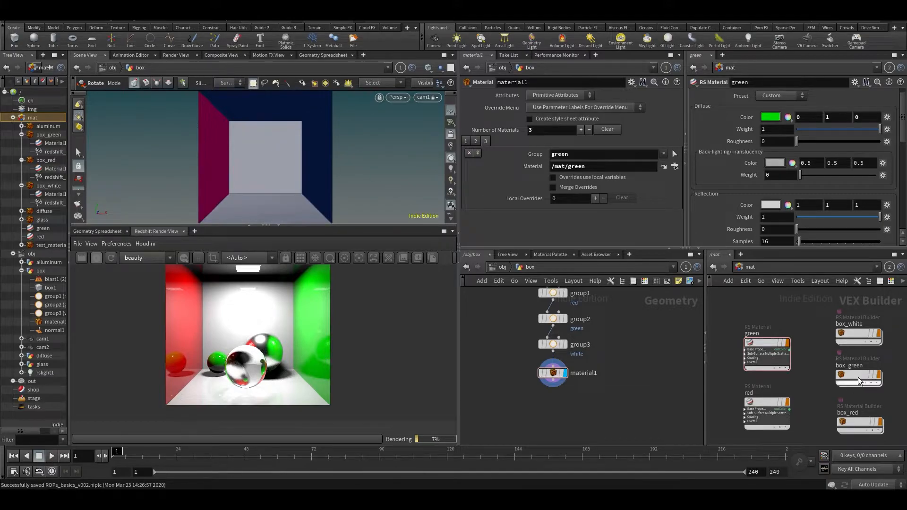
Inspect the RS Material inside box_white, widening the material network and parameter panes, and save the scene back at the mat level
{"action": "double_click", "coordinate": [858, 334]}
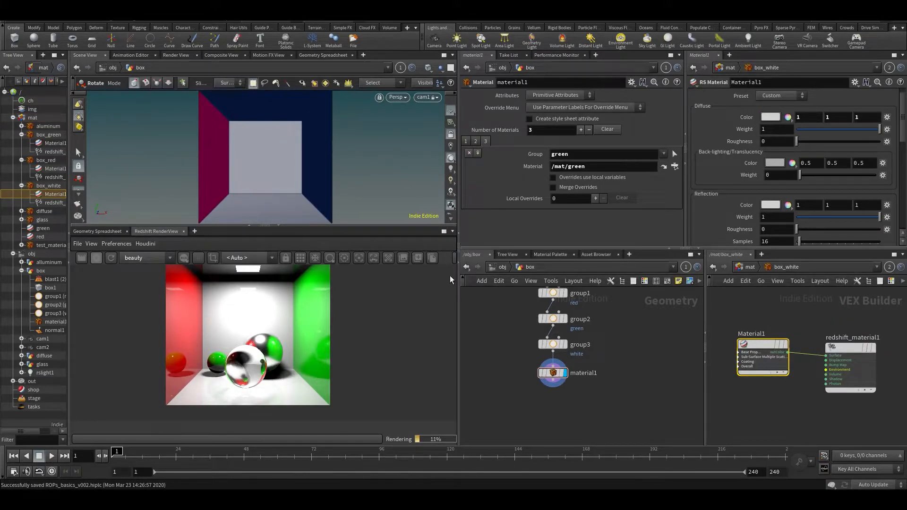
{"action": "left_click_drag", "start_coordinate": [705, 409], "coordinate": [671, 408]}
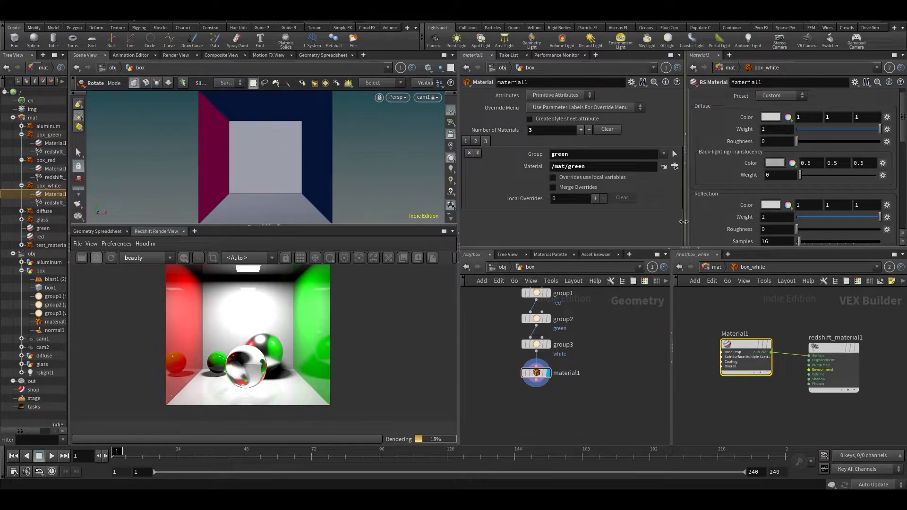
{"action": "left_click_drag", "start_coordinate": [683, 221], "coordinate": [670, 221]}
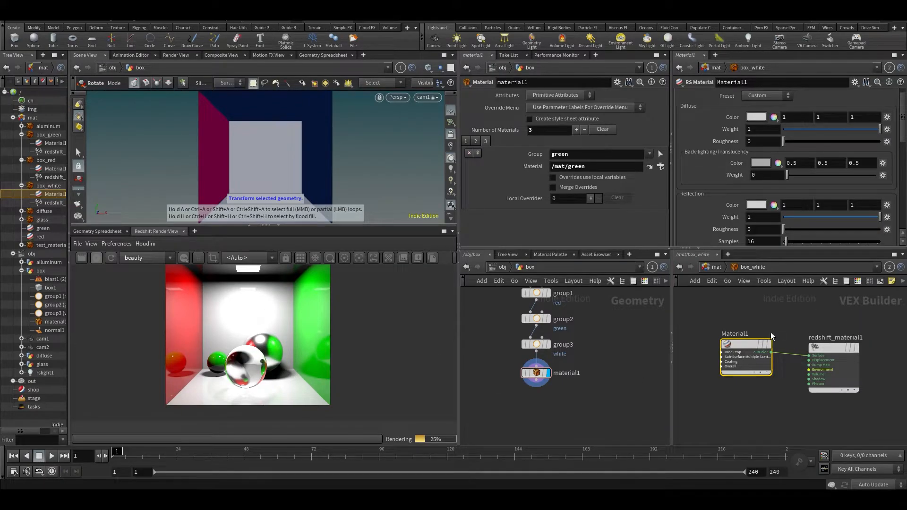
{"action": "key", "text": "u"}
{"action": "key", "text": "ctrl+s"}
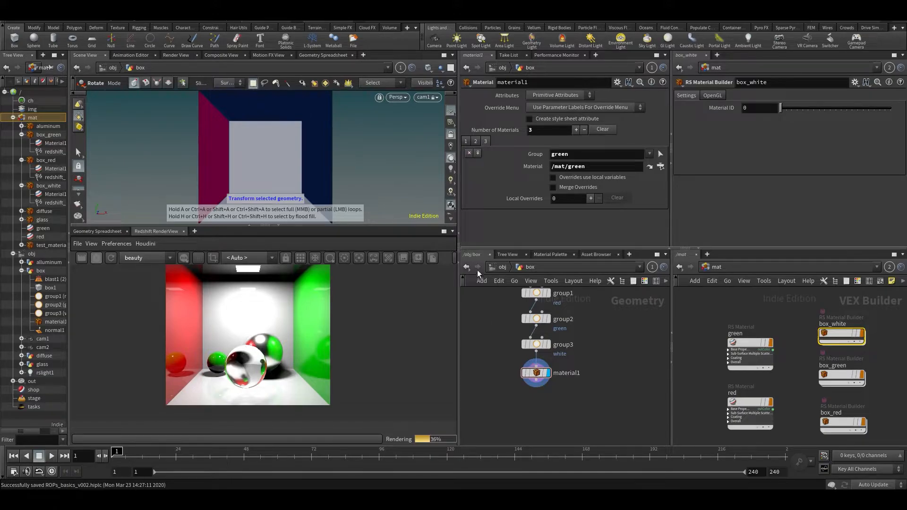
Set the intensity multiplier of the area light rslight1 to 10 and save the scene
{"action": "left_click", "coordinate": [502, 267]}
{"action": "left_click", "coordinate": [529, 368]}
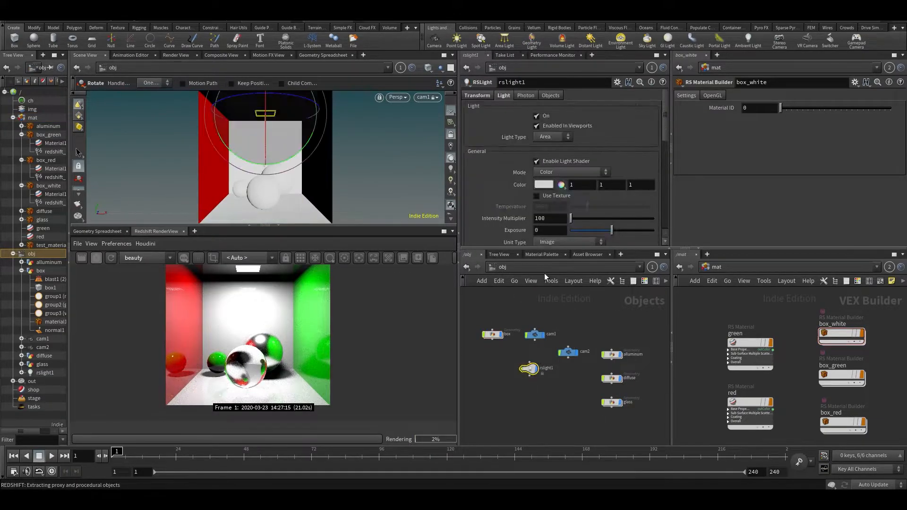
{"action": "left_click", "coordinate": [545, 219]}
{"action": "key", "text": "BackSpace"}
{"action": "key", "text": "Return"}
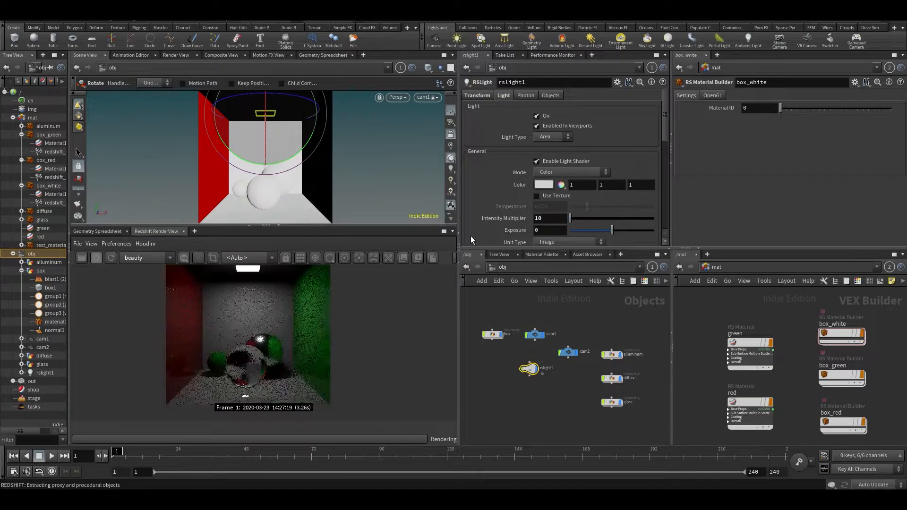
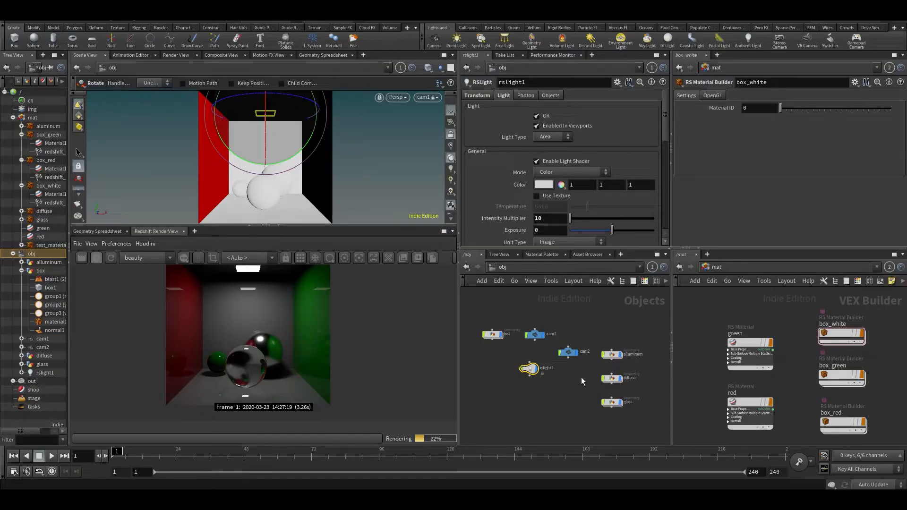
{"action": "left_click", "coordinate": [584, 413]}
{"action": "key", "text": "ctrl+s"}
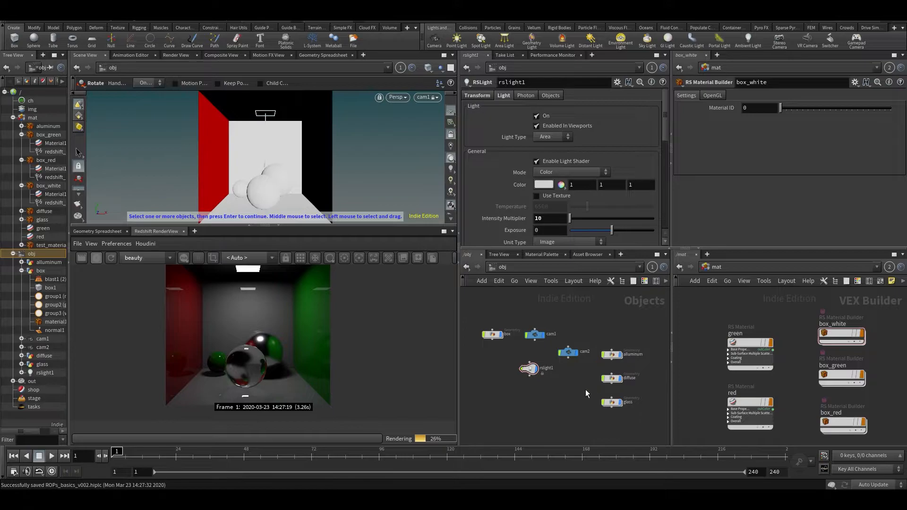
Compare the Redshift render with NVIDIA's RTX on/off Cornell box reference image in the browser
{"action": "scroll", "coordinate": [317, 331], "scroll_direction": "up", "scroll_amount": 1}
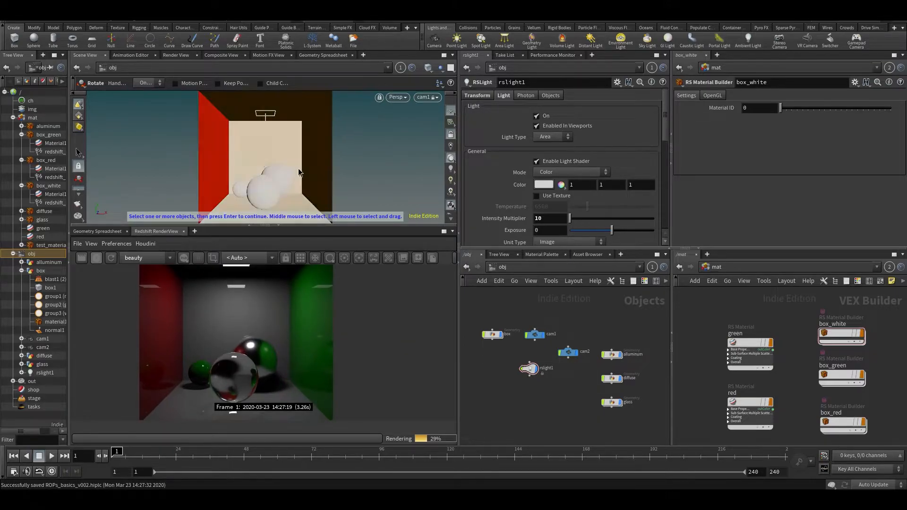
{"action": "left_click", "coordinate": [240, 499]}
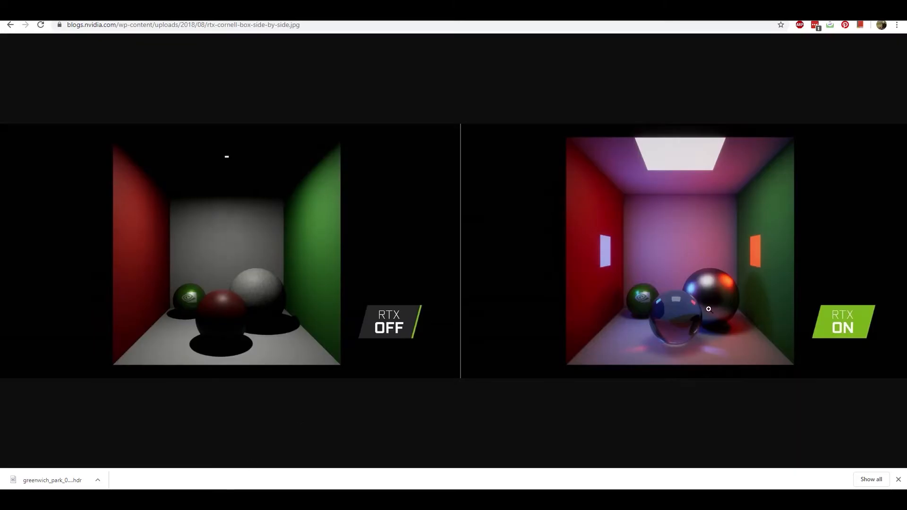
{"action": "key", "text": "alt+Tab"}
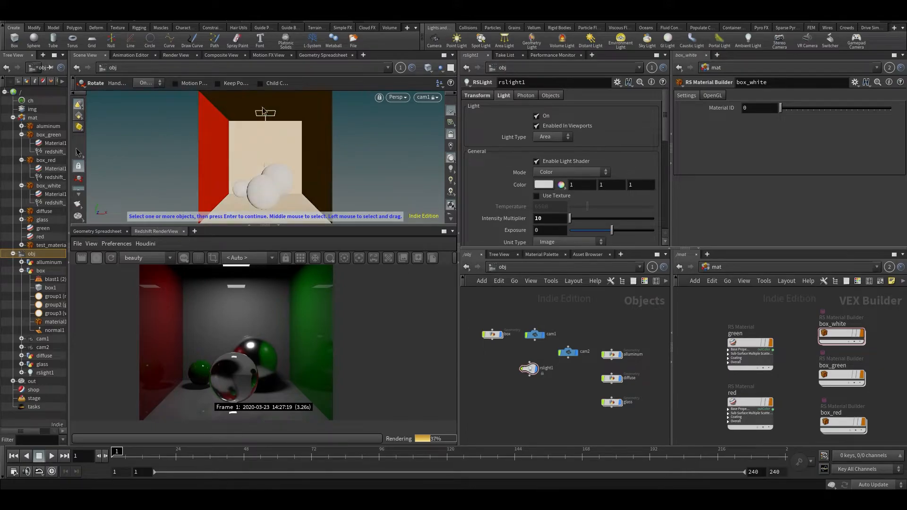
{"action": "scroll", "coordinate": [255, 330], "scroll_direction": "down", "scroll_amount": 1}
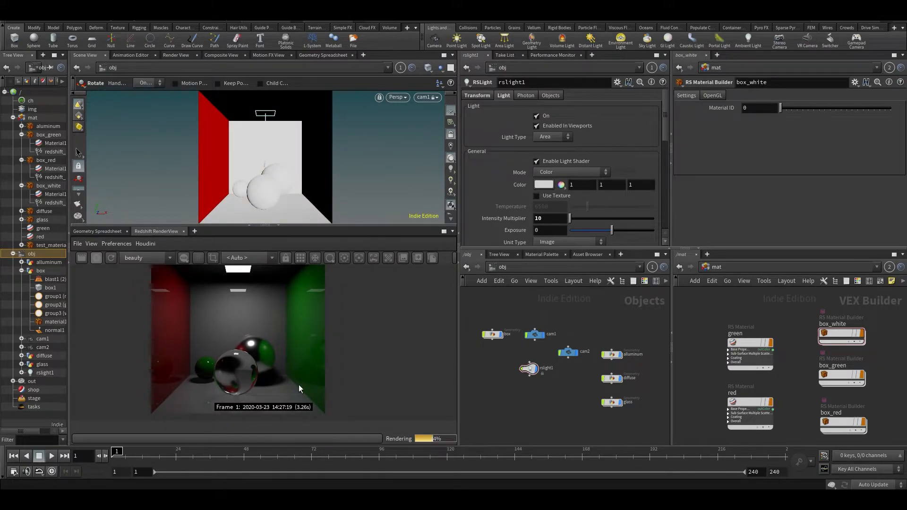
{"action": "scroll", "coordinate": [230, 350], "scroll_direction": "up", "scroll_amount": 2}
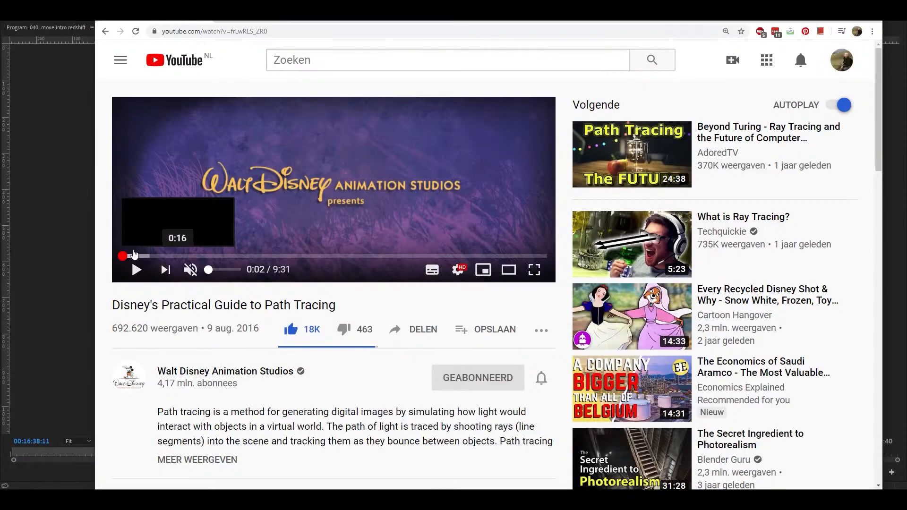
Skim the YouTube video Disney's Practical Guide to Path Tracing for its explanations of light rays and bounces
{"action": "left_click", "coordinate": [141, 255]}
{"action": "left_click", "coordinate": [119, 269]}
{"action": "left_click", "coordinate": [159, 256]}
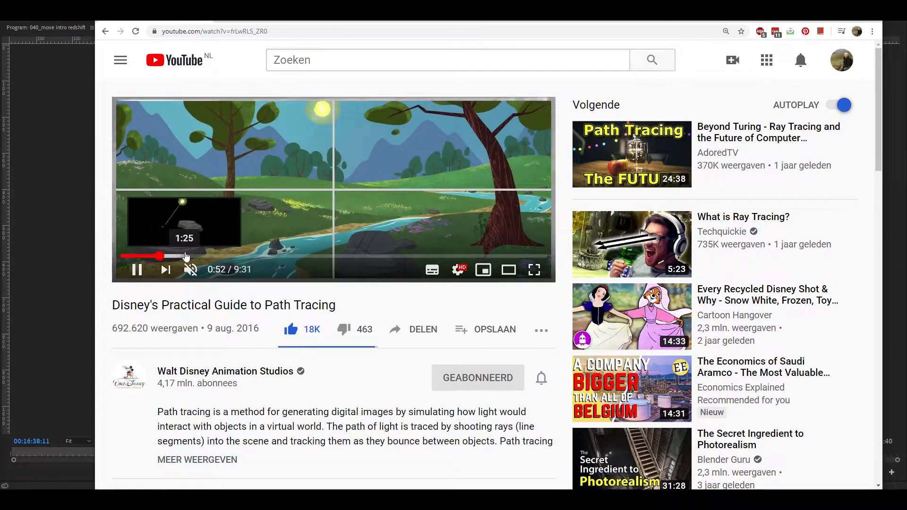
{"action": "left_click", "coordinate": [185, 256]}
{"action": "left_click", "coordinate": [198, 255]}
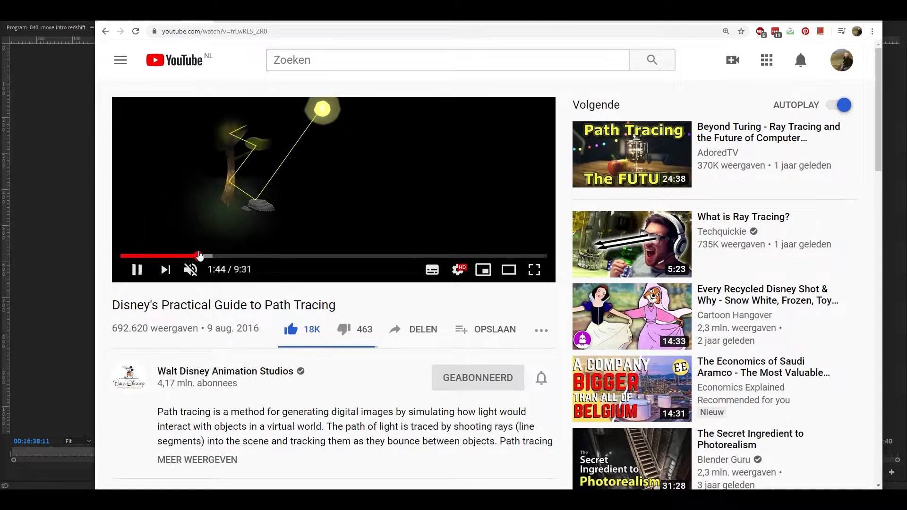
{"action": "left_click", "coordinate": [212, 256]}
{"action": "left_click", "coordinate": [242, 255]}
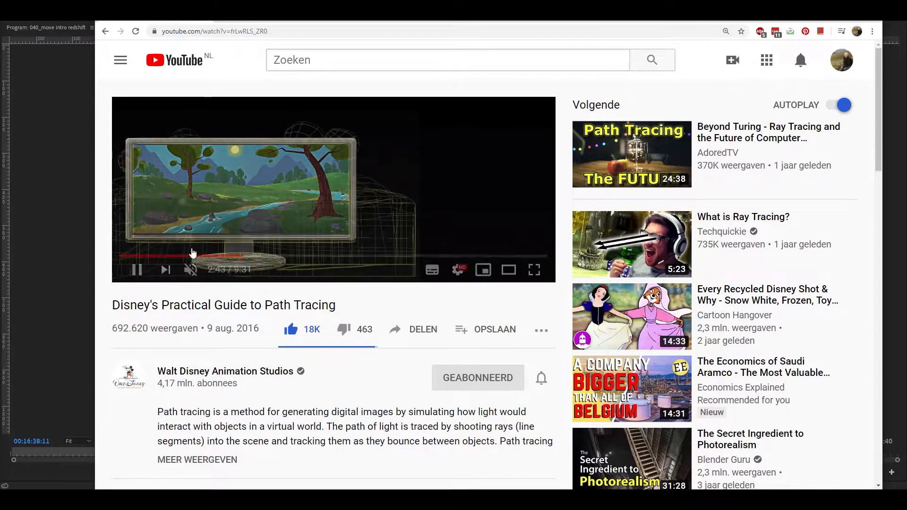
{"action": "left_click_drag", "start_coordinate": [123, 299], "coordinate": [219, 302]}
{"action": "left_click", "coordinate": [314, 301]}
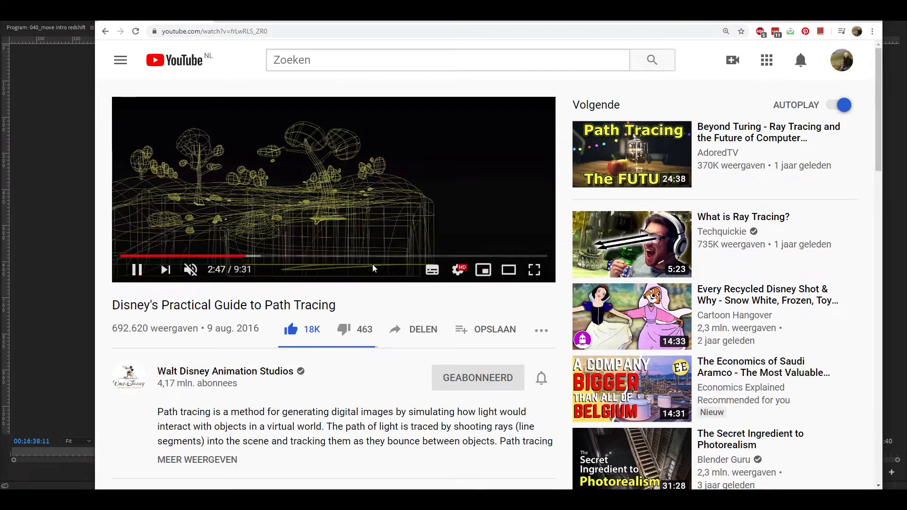
{"action": "scroll", "coordinate": [322, 330], "scroll_direction": "down", "scroll_amount": 4}
{"action": "scroll", "coordinate": [317, 350], "scroll_direction": "up", "scroll_amount": 4}
{"action": "left_click", "coordinate": [280, 256]}
{"action": "left_click", "coordinate": [303, 256]}
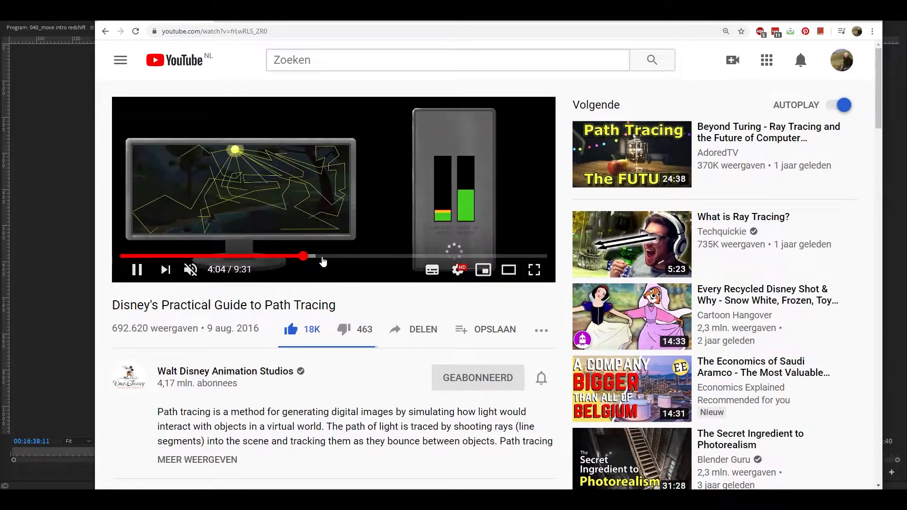
{"action": "left_click", "coordinate": [329, 256]}
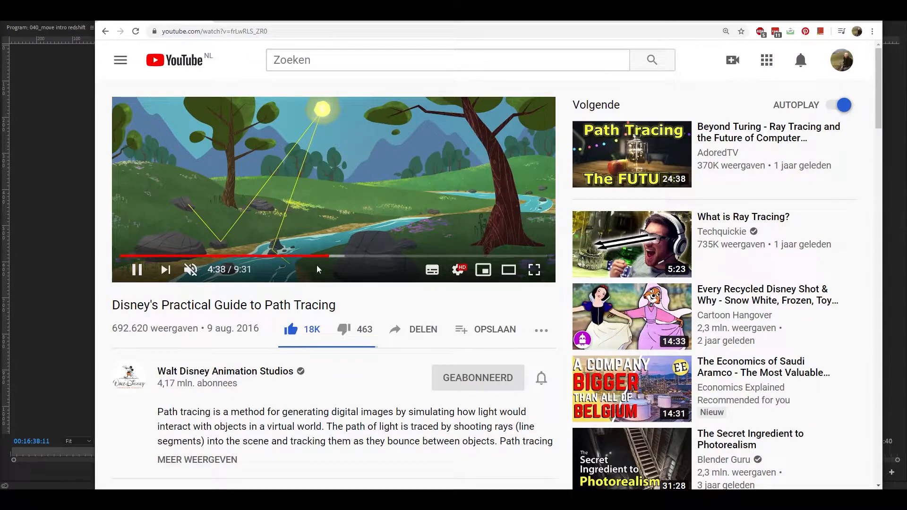
{"action": "left_click", "coordinate": [375, 257]}
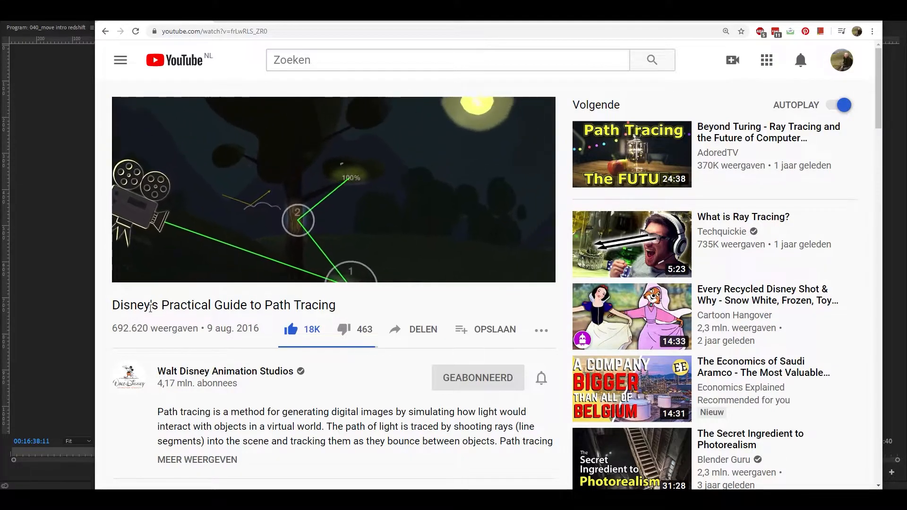
Highlight the path tracing video's title and pause playback at the diagram of a camera ray bouncing towards the light
{"action": "left_click_drag", "start_coordinate": [111, 304], "coordinate": [283, 306]}
{"action": "left_click_drag", "start_coordinate": [378, 307], "coordinate": [140, 303]}
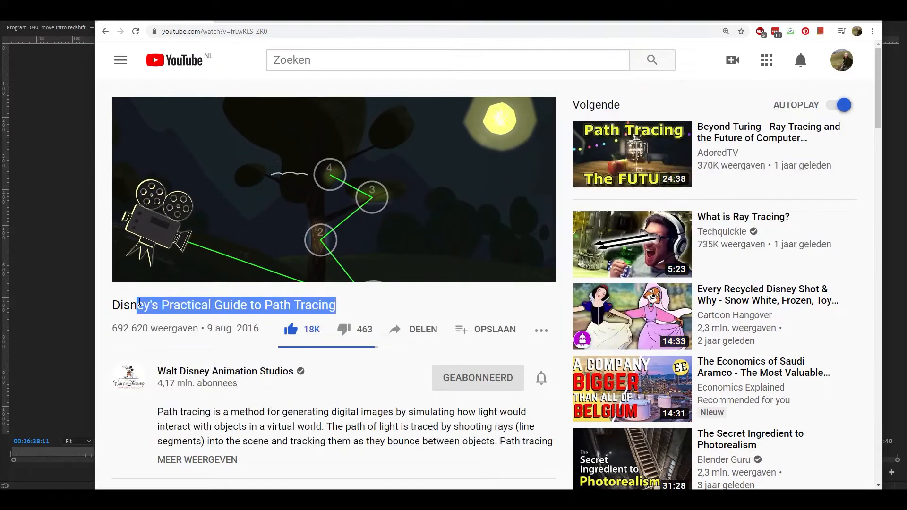
{"action": "left_click", "coordinate": [348, 311]}
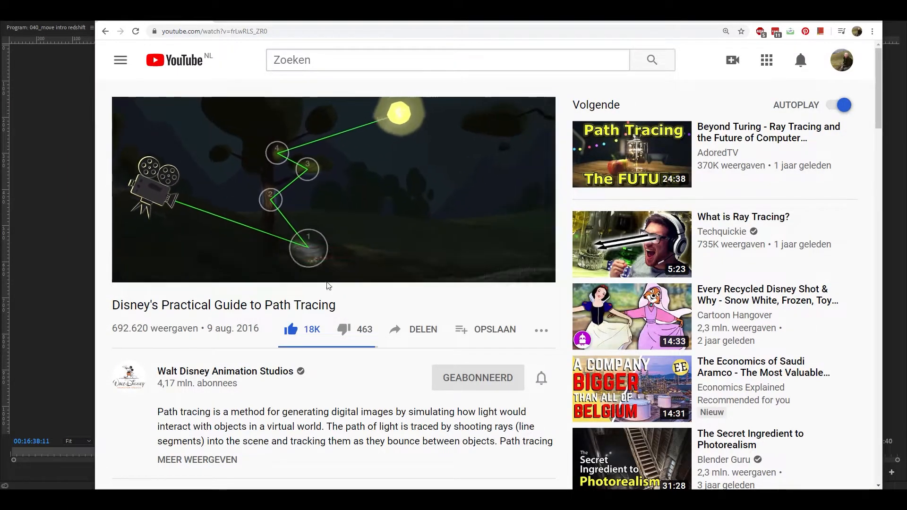
{"action": "left_click", "coordinate": [306, 222]}
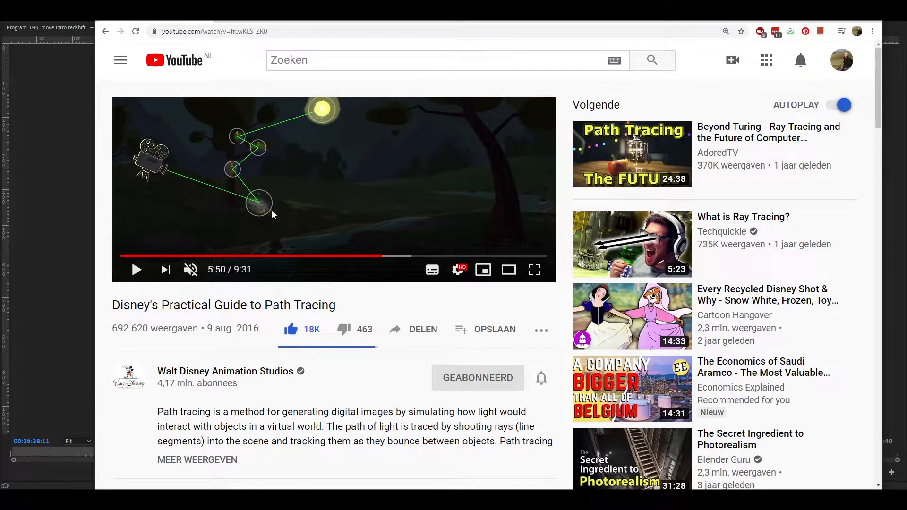
{"action": "scroll", "coordinate": [412, 221], "scroll_direction": "down", "scroll_amount": 3}
{"action": "scroll", "coordinate": [354, 239], "scroll_direction": "up", "scroll_amount": 3}
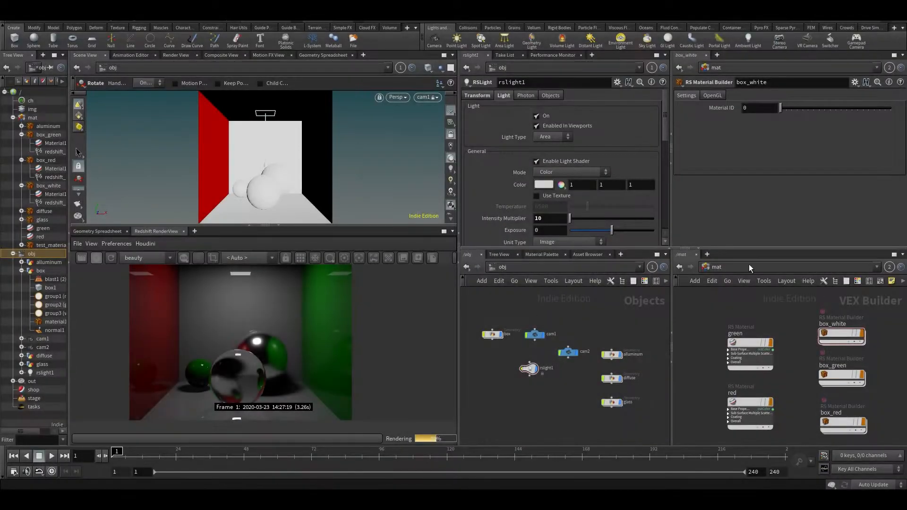
Back in Houdini, switch the material network to the out level and open Redshift_ROP1's global illumination settings
{"action": "left_click", "coordinate": [751, 268]}
{"action": "left_click", "coordinate": [765, 317]}
{"action": "left_click_drag", "start_coordinate": [719, 323], "coordinate": [765, 396]}
{"action": "left_click_drag", "start_coordinate": [738, 367], "coordinate": [734, 375]}
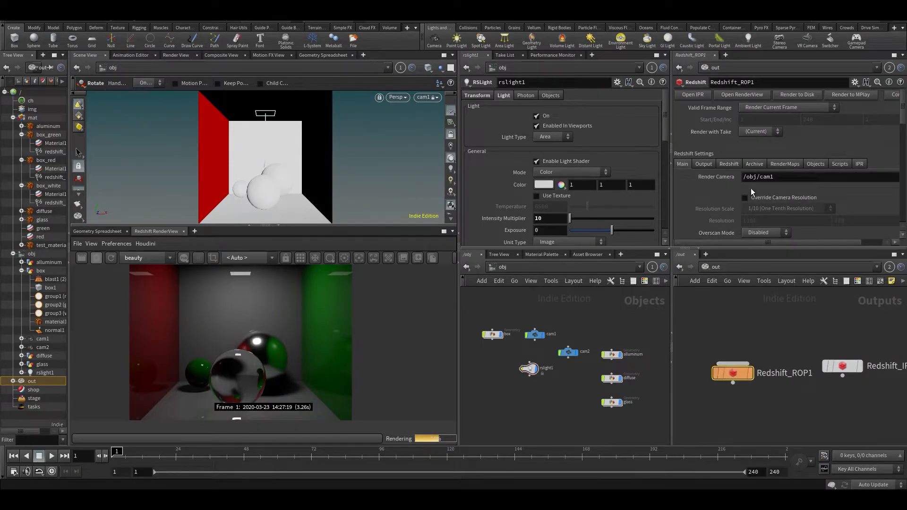
{"action": "left_click", "coordinate": [728, 165]}
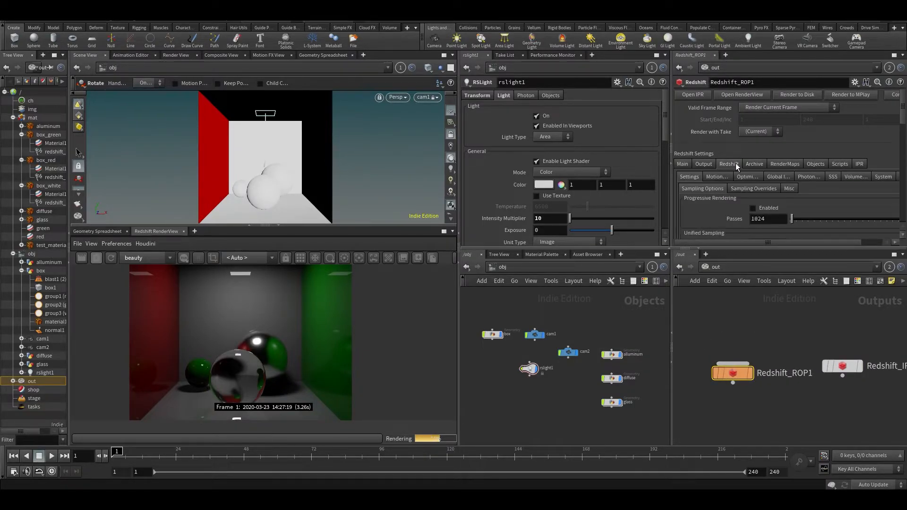
{"action": "left_click", "coordinate": [774, 177]}
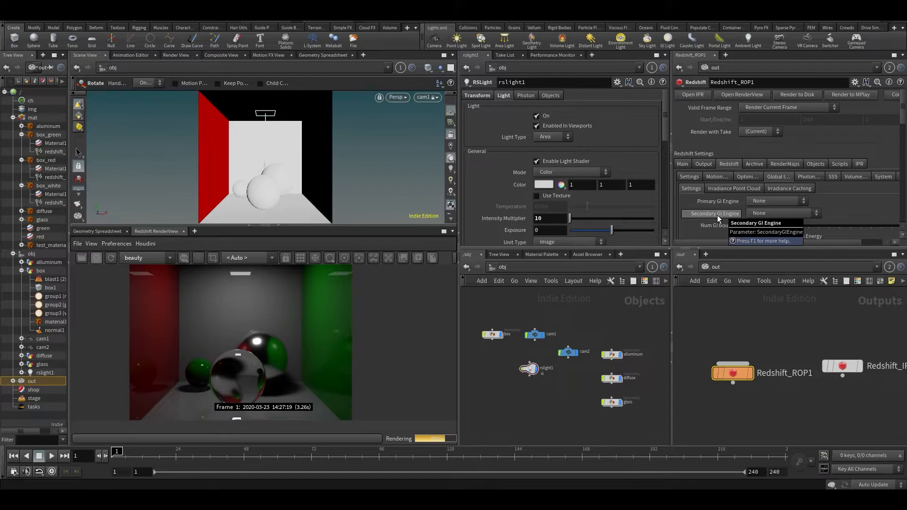
Set Redshift_ROP1's primary GI engine to Brute Force and its secondary GI engine to Irradiance Point Cloud
{"action": "left_click", "coordinate": [758, 200]}
{"action": "left_click", "coordinate": [765, 238]}
{"action": "left_click", "coordinate": [758, 214]}
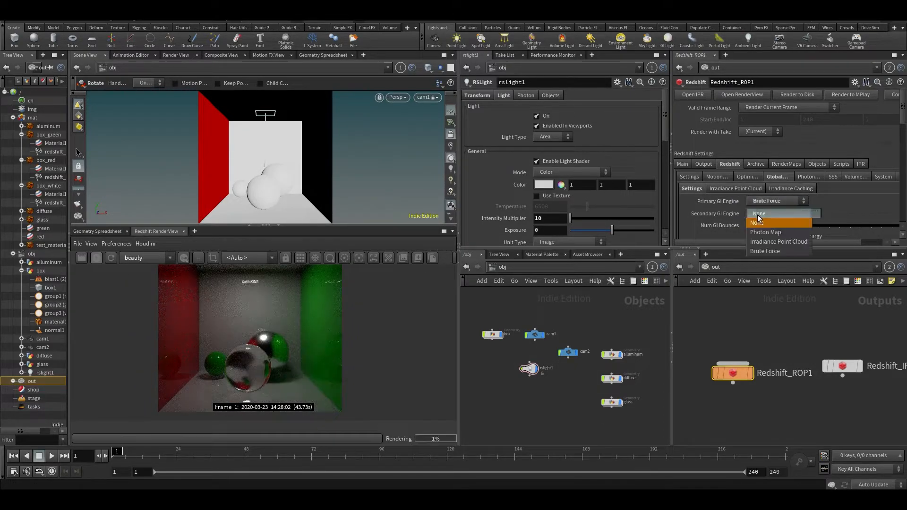
{"action": "left_click", "coordinate": [764, 241]}
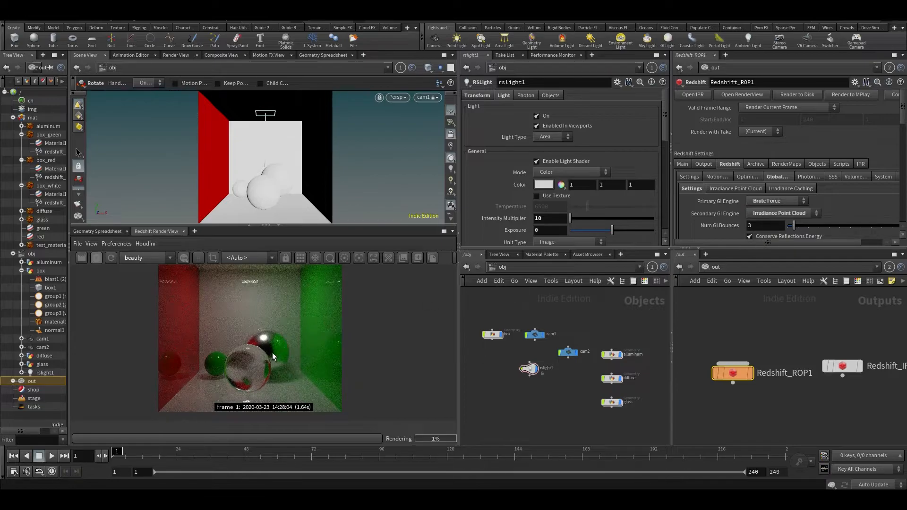
Enlarge the Redshift RenderView pane in height and width and examine the Cornell box render in it
{"action": "scroll", "coordinate": [277, 351], "scroll_direction": "up", "scroll_amount": 1}
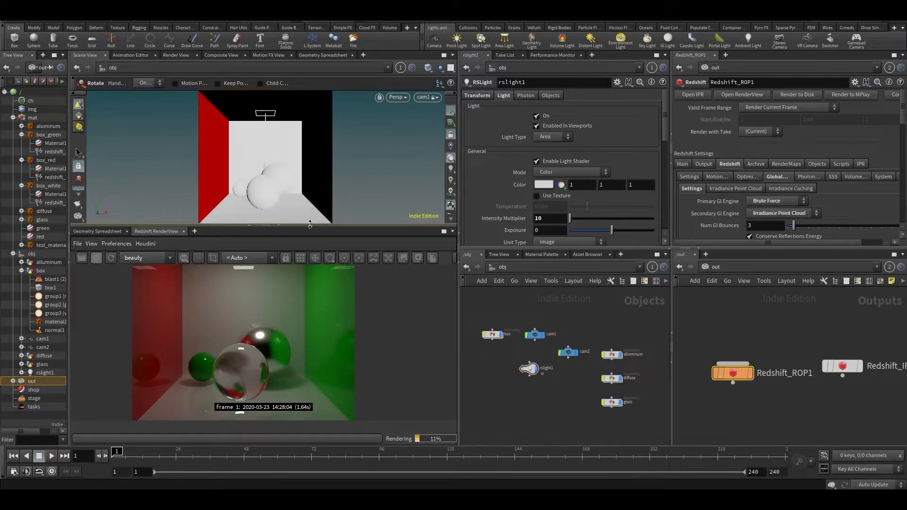
{"action": "left_click_drag", "start_coordinate": [310, 225], "coordinate": [312, 213]}
{"action": "scroll", "coordinate": [274, 331], "scroll_direction": "up", "scroll_amount": 2}
{"action": "scroll", "coordinate": [381, 375], "scroll_direction": "down", "scroll_amount": 3}
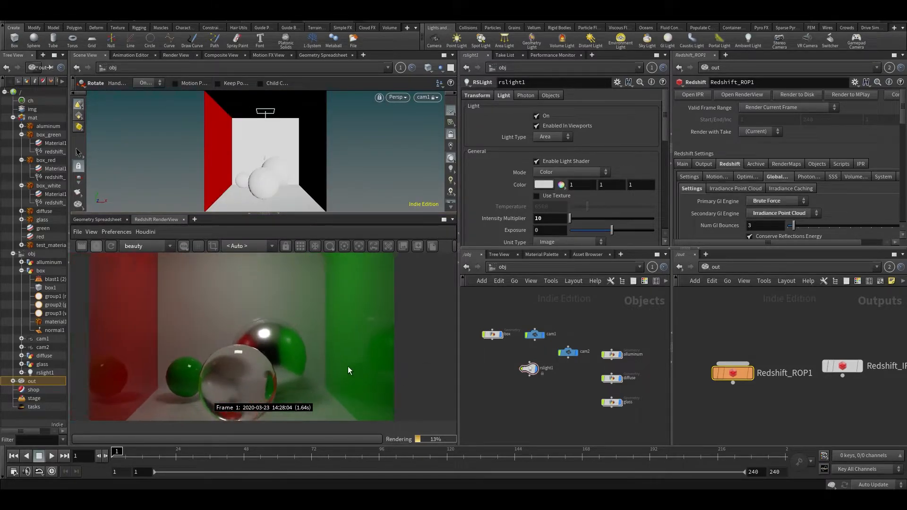
{"action": "scroll", "coordinate": [300, 370], "scroll_direction": "down", "scroll_amount": 1}
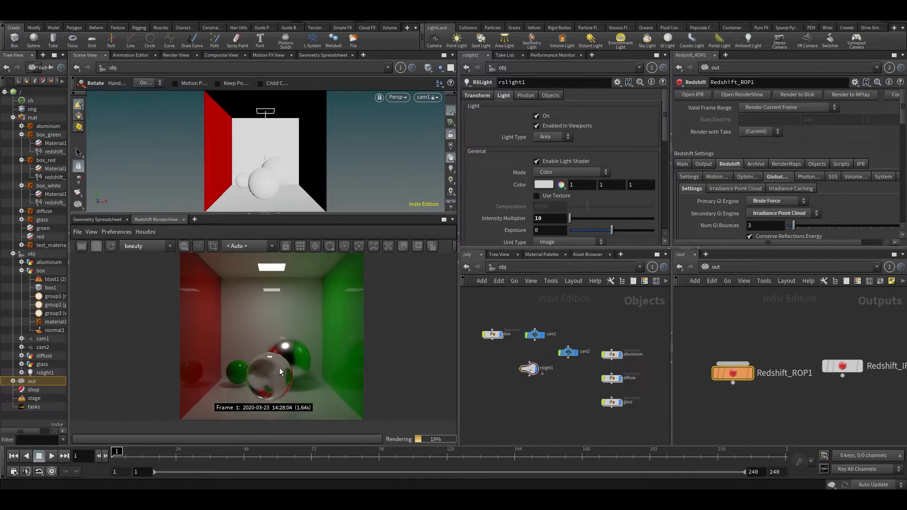
{"action": "scroll", "coordinate": [302, 333], "scroll_direction": "up", "scroll_amount": 1}
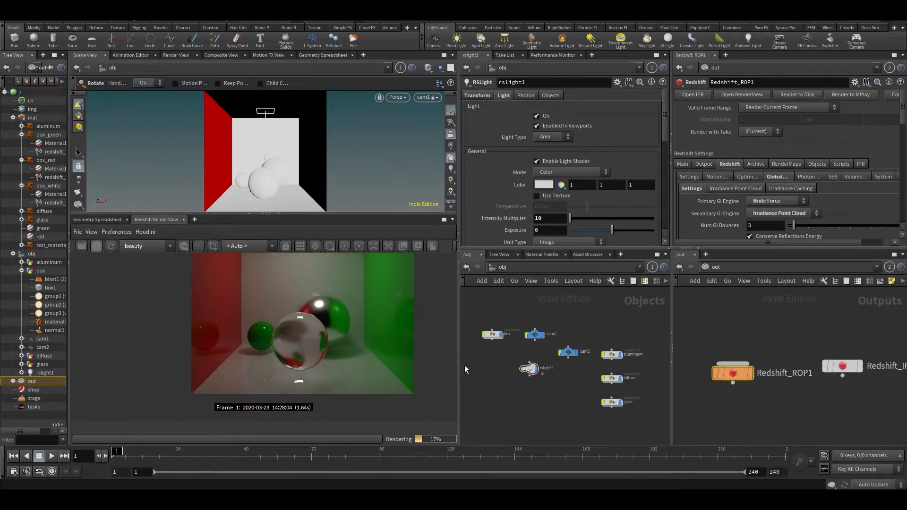
{"action": "left_click_drag", "start_coordinate": [460, 365], "coordinate": [500, 366]}
{"action": "scroll", "coordinate": [412, 350], "scroll_direction": "down", "scroll_amount": 1}
{"action": "middle_click_drag", "start_coordinate": [412, 350], "coordinate": [305, 334]}
Switch to the web browser, open the "Redshift 2 Maya - Tutorial #10 - GI Engines - Optimization" video from the search results and mute it
{"action": "key", "text": "alt+Tab"}
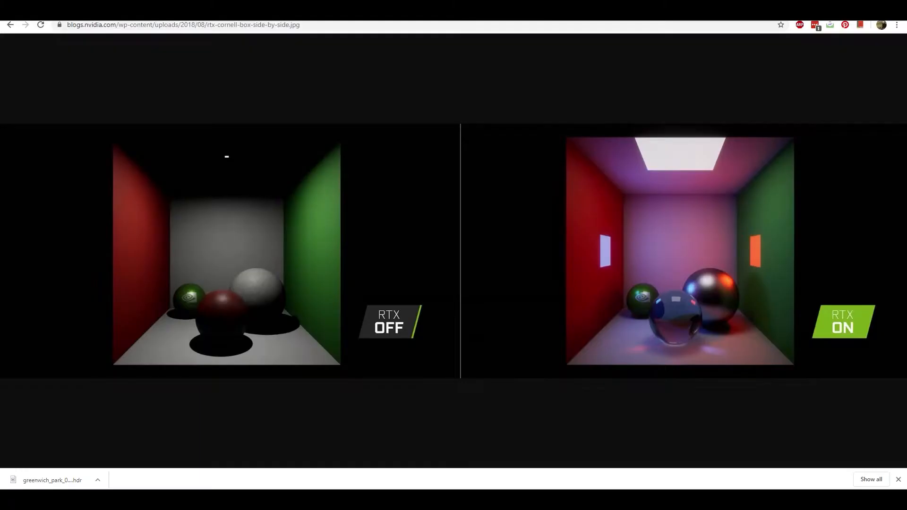
{"action": "left_click", "coordinate": [67, 12]}
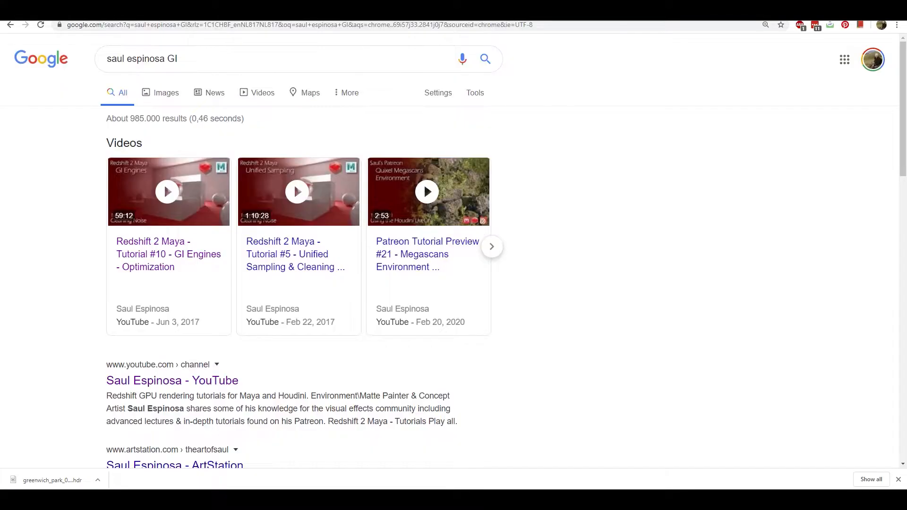
{"action": "scroll", "coordinate": [553, 274], "scroll_direction": "down", "scroll_amount": 1}
{"action": "scroll", "coordinate": [530, 296], "scroll_direction": "up", "scroll_amount": 1}
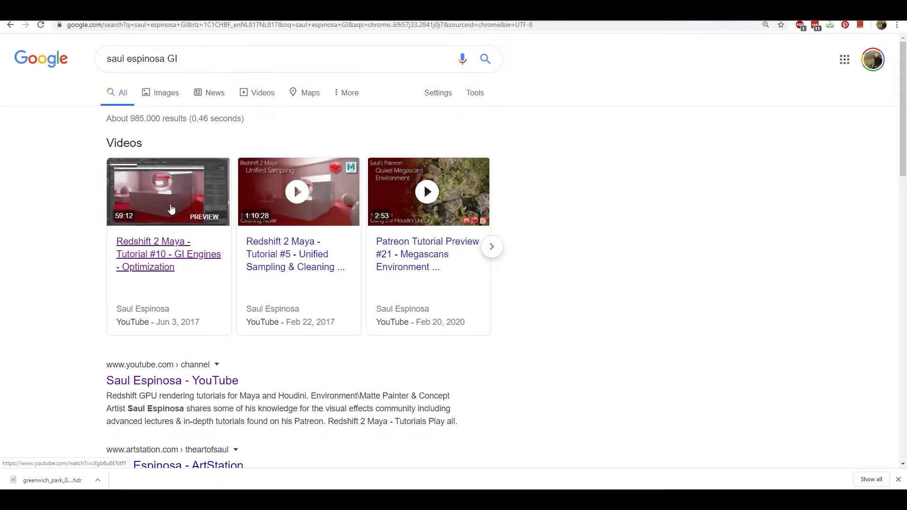
{"action": "left_click", "coordinate": [138, 236]}
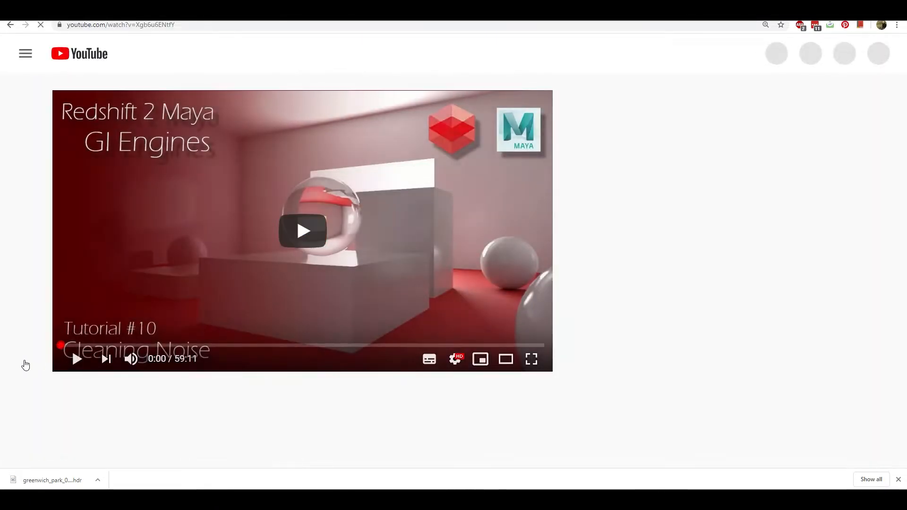
{"action": "left_click", "coordinate": [131, 359]}
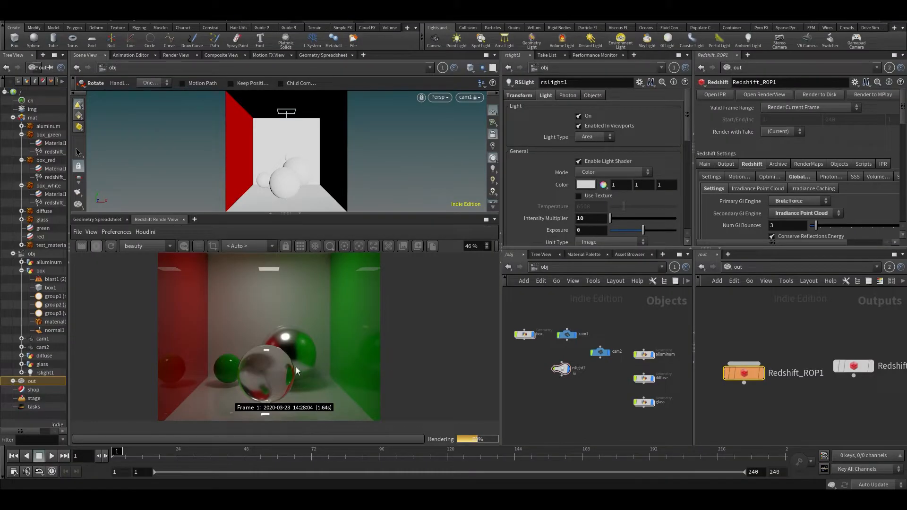
Return to Houdini, view the whole render and check Redshift_ROP1's global illumination settings down to the Brute Force GI rays
{"action": "scroll", "coordinate": [285, 364], "scroll_direction": "down", "scroll_amount": 2}
{"action": "scroll", "coordinate": [275, 369], "scroll_direction": "up", "scroll_amount": 1}
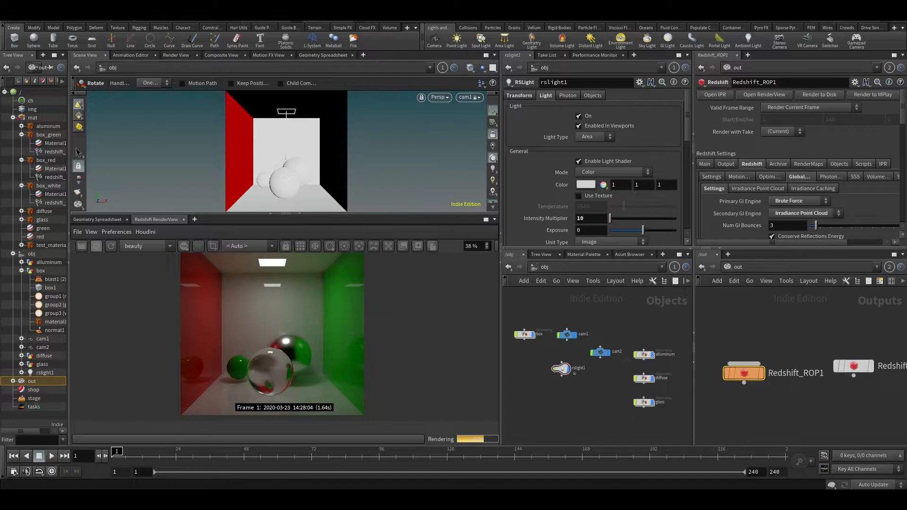
{"action": "scroll", "coordinate": [834, 149], "scroll_direction": "down", "scroll_amount": 3}
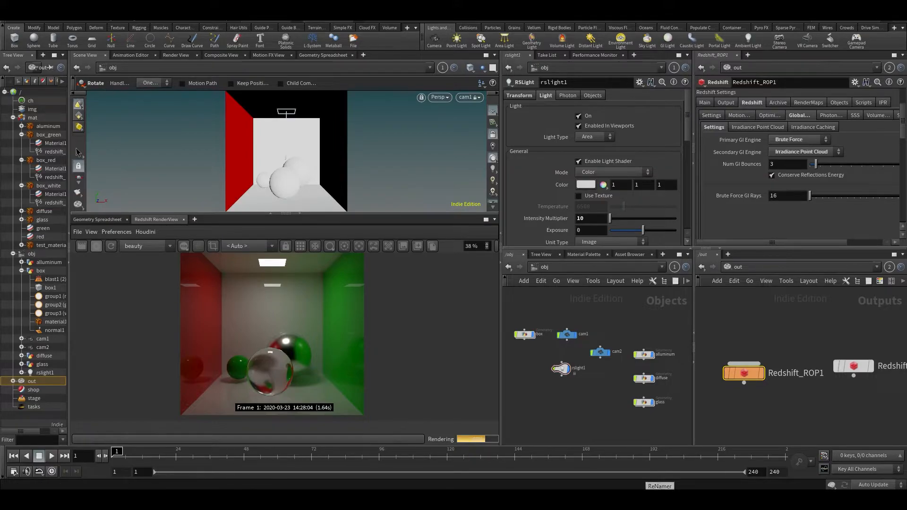
Switch to the web browser and open the Video Tutorials support page of the Redshift website
{"action": "left_click", "coordinate": [302, 500]}
{"action": "left_click", "coordinate": [189, 13]}
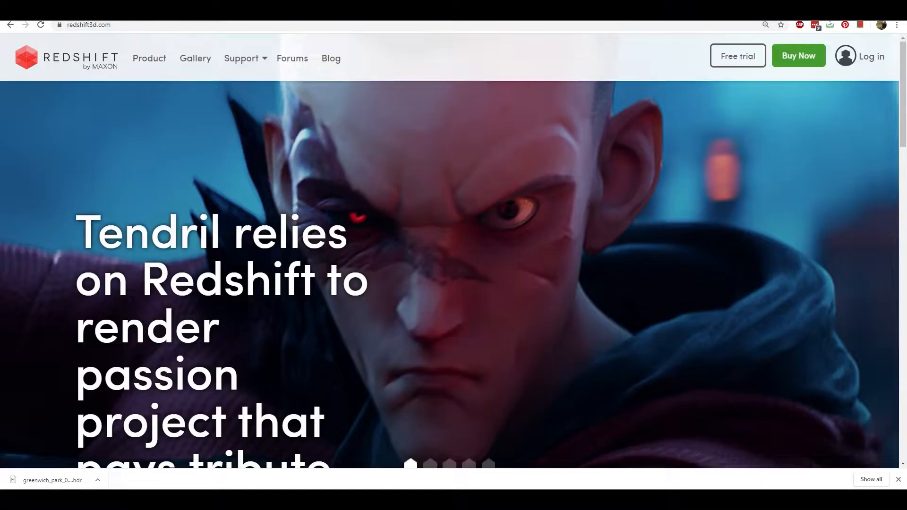
{"action": "mouse_move", "coordinate": [251, 59]}
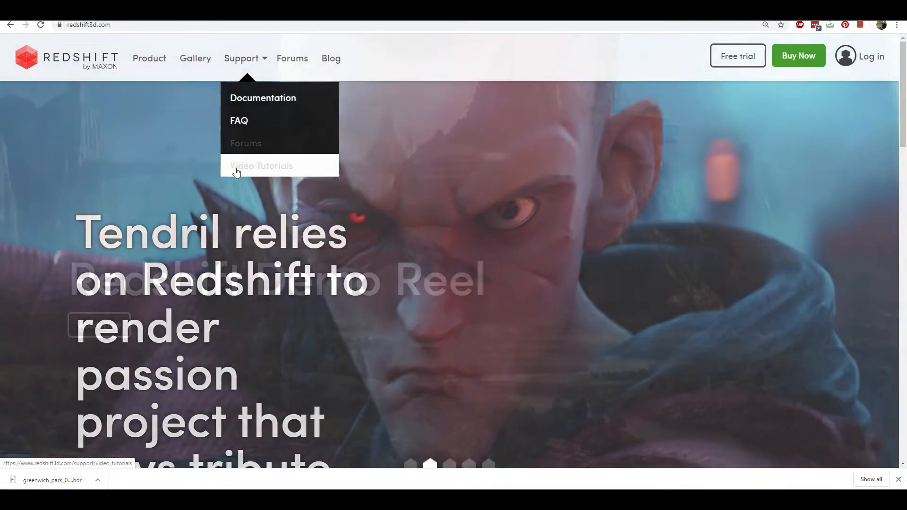
{"action": "left_click", "coordinate": [237, 170]}
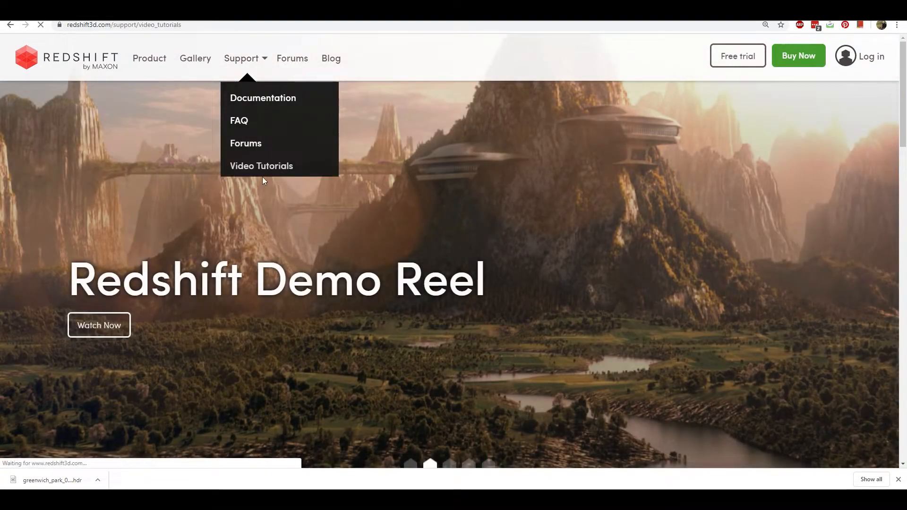
Find the Houdini Sampling and Noise tutorial among the Redshift videos, open it on YouTube and pause it
{"action": "scroll", "coordinate": [402, 280], "scroll_direction": "down", "scroll_amount": 15}
{"action": "scroll", "coordinate": [411, 284], "scroll_direction": "up", "scroll_amount": 8}
{"action": "scroll", "coordinate": [422, 289], "scroll_direction": "down", "scroll_amount": 4}
{"action": "scroll", "coordinate": [364, 278], "scroll_direction": "up", "scroll_amount": 6}
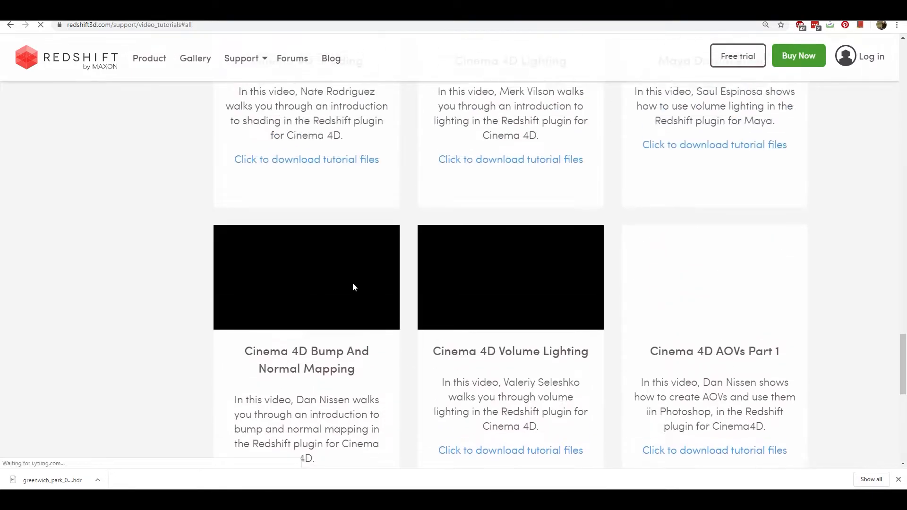
{"action": "scroll", "coordinate": [411, 232], "scroll_direction": "up", "scroll_amount": 3}
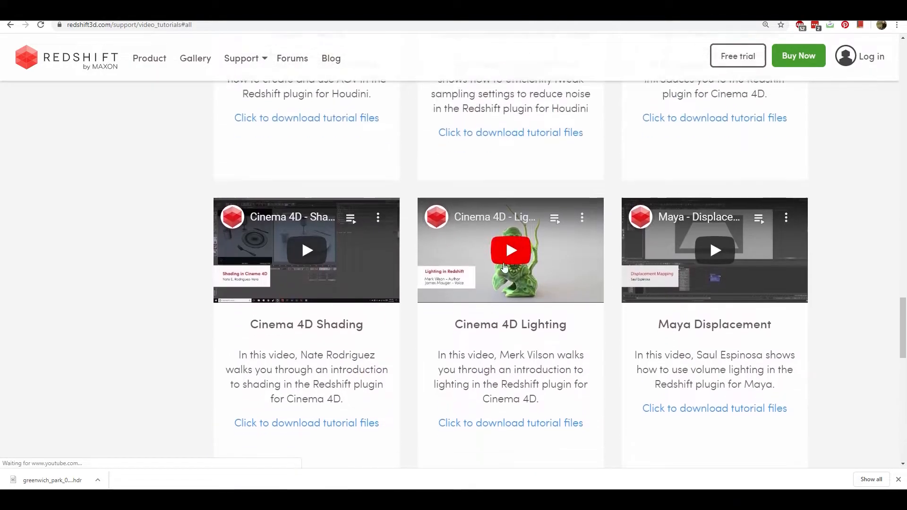
{"action": "scroll", "coordinate": [468, 284], "scroll_direction": "down", "scroll_amount": 12}
{"action": "scroll", "coordinate": [470, 289], "scroll_direction": "up", "scroll_amount": 12}
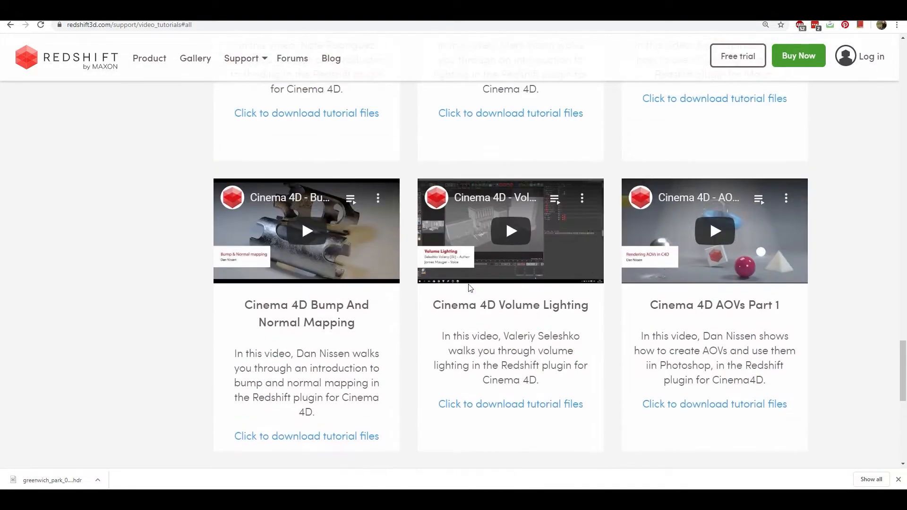
{"action": "scroll", "coordinate": [465, 288], "scroll_direction": "up", "scroll_amount": 2}
{"action": "scroll", "coordinate": [458, 321], "scroll_direction": "down", "scroll_amount": 3}
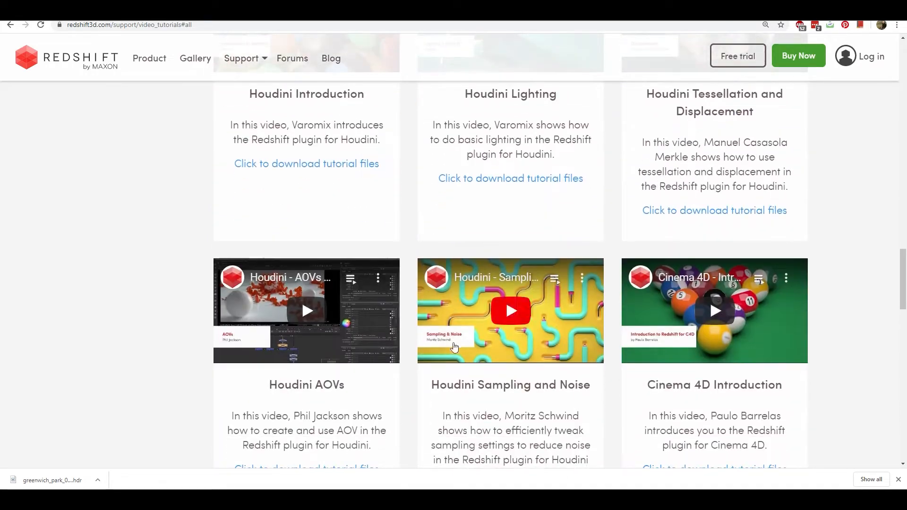
{"action": "scroll", "coordinate": [450, 388], "scroll_direction": "up", "scroll_amount": 1}
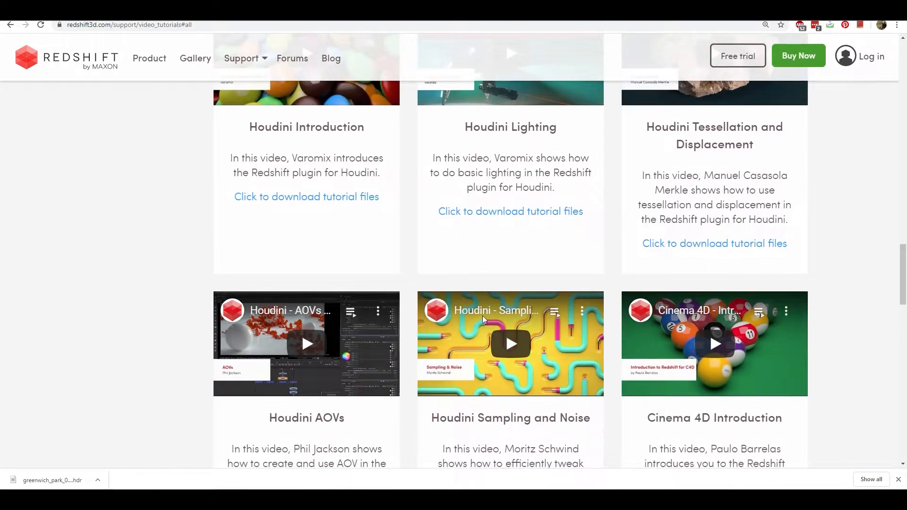
{"action": "left_click", "coordinate": [491, 310]}
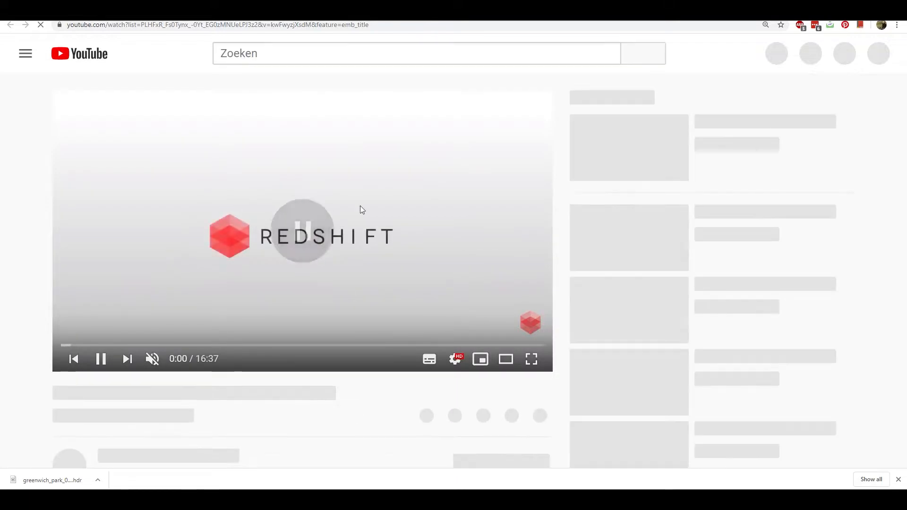
{"action": "left_click", "coordinate": [90, 370]}
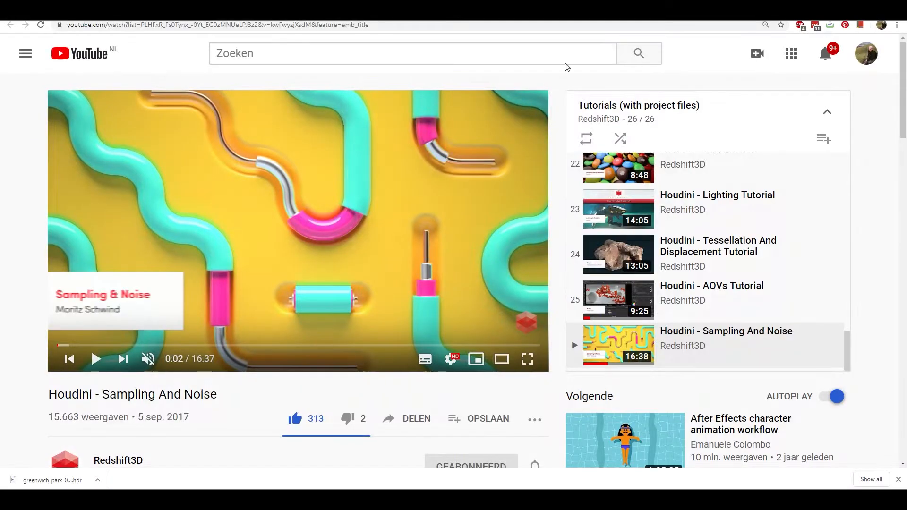
{"action": "left_click", "coordinate": [503, 13]}
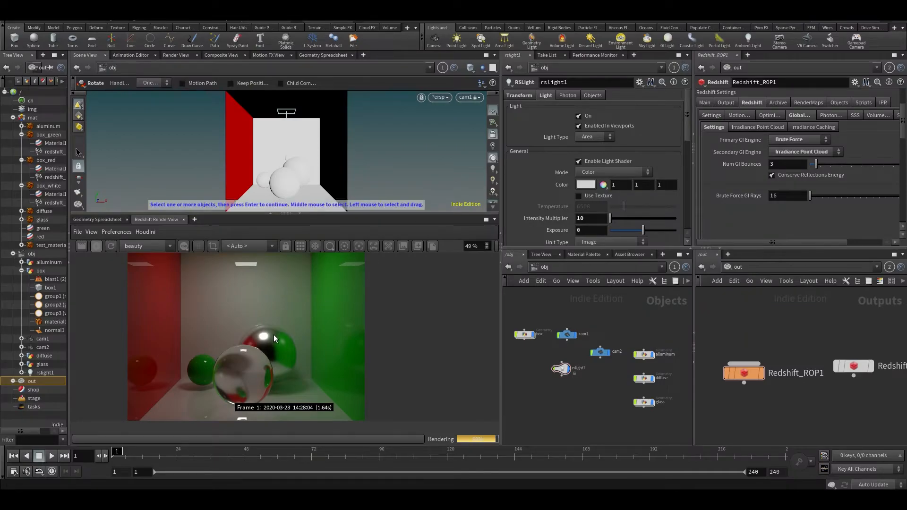
Return to Houdini, switch the network pane from out to the mat network and select the green RS Material
{"action": "scroll", "coordinate": [253, 376], "scroll_direction": "up", "scroll_amount": 2}
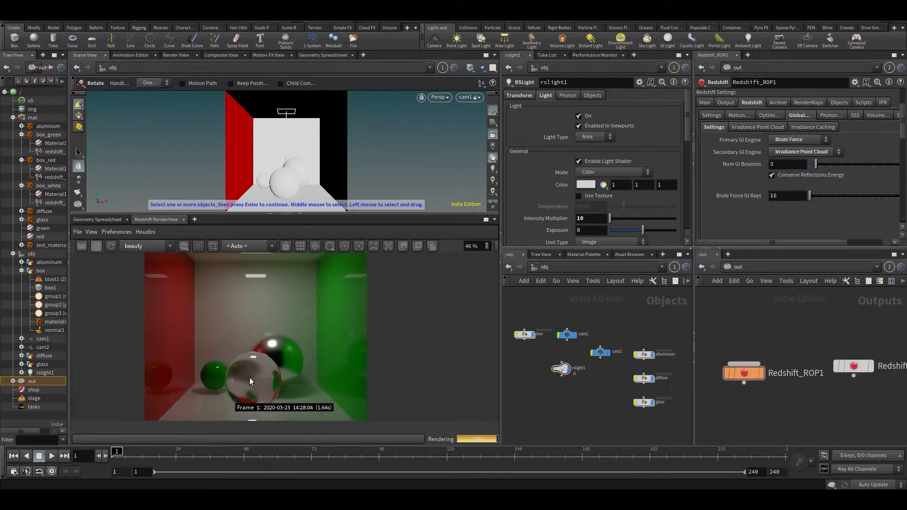
{"action": "scroll", "coordinate": [288, 344], "scroll_direction": "up", "scroll_amount": 1}
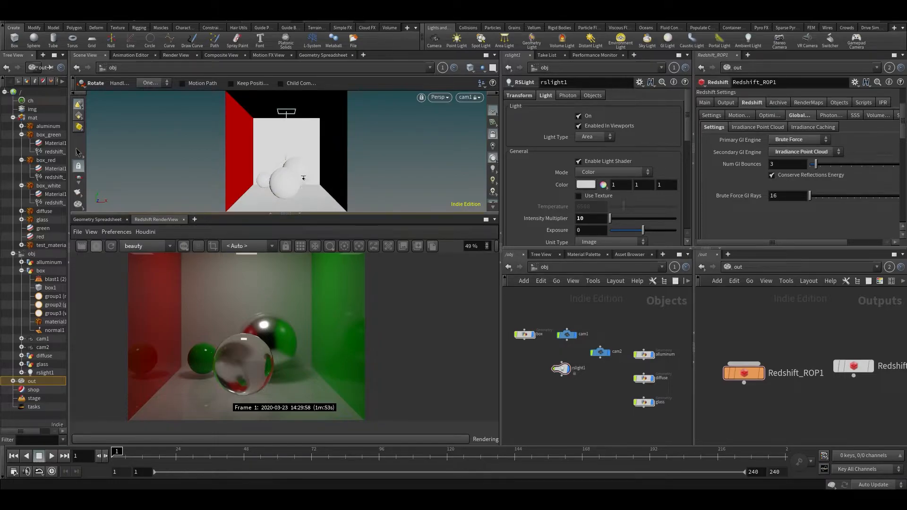
{"action": "scroll", "coordinate": [676, 326], "scroll_direction": "up", "scroll_amount": 2}
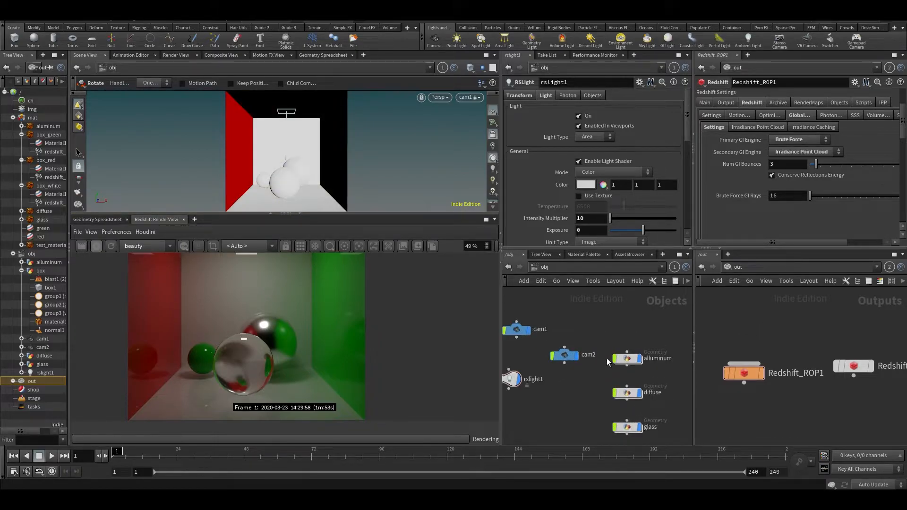
{"action": "scroll", "coordinate": [262, 392], "scroll_direction": "down", "scroll_amount": 1}
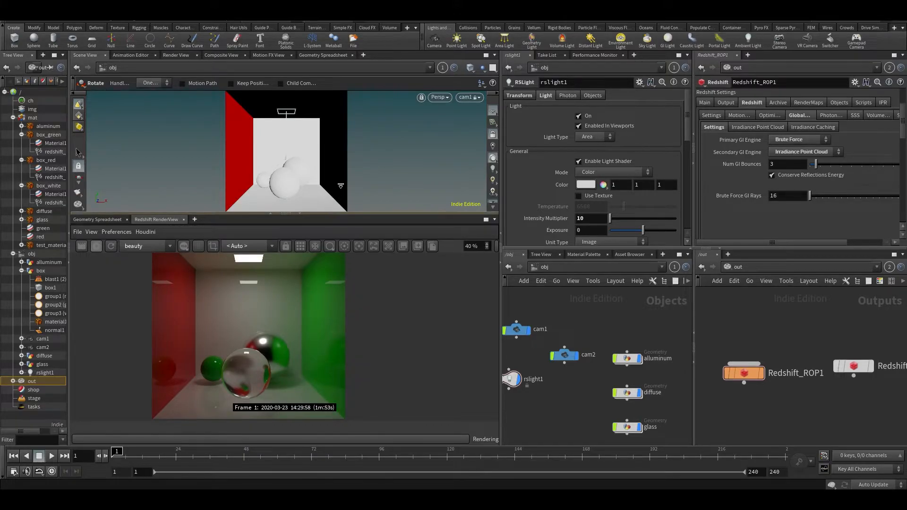
{"action": "scroll", "coordinate": [304, 353], "scroll_direction": "up", "scroll_amount": 2}
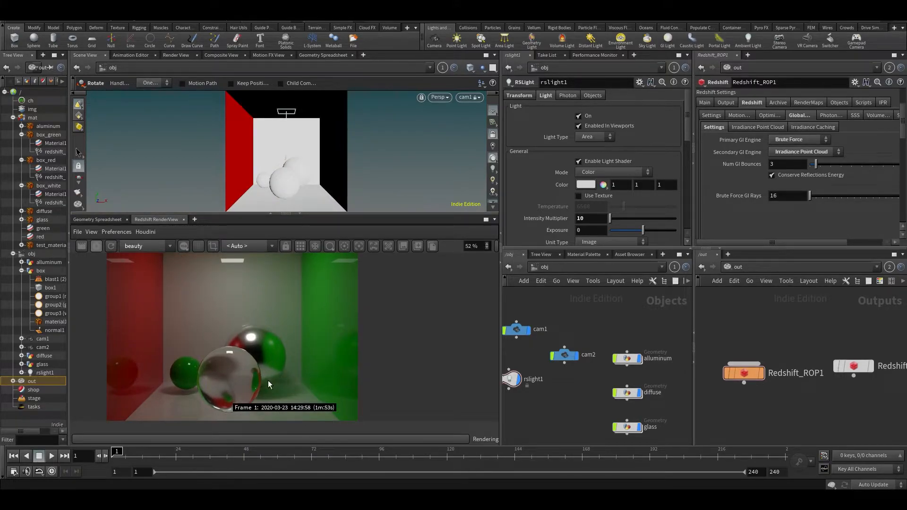
{"action": "middle_click_drag", "start_coordinate": [268, 381], "coordinate": [294, 343]}
{"action": "left_click", "coordinate": [762, 267]}
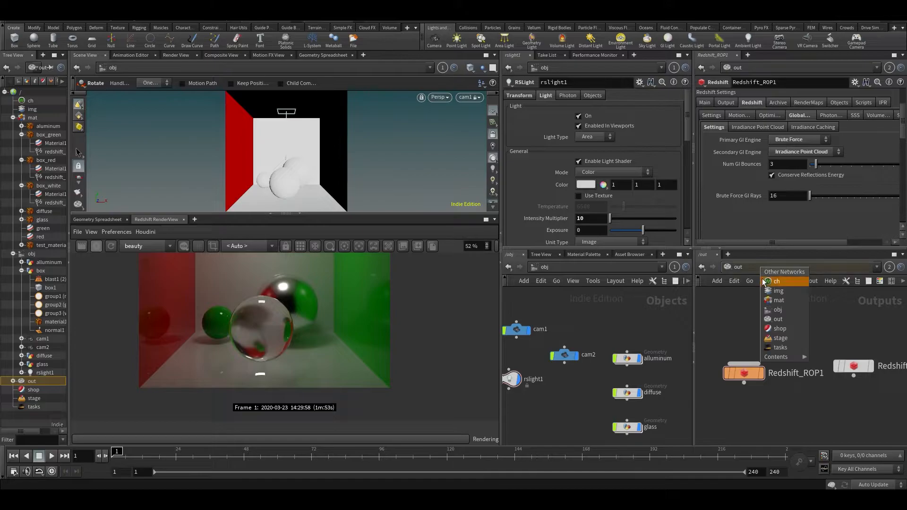
{"action": "left_click", "coordinate": [767, 299]}
{"action": "middle_click_drag", "start_coordinate": [316, 310], "coordinate": [329, 344]}
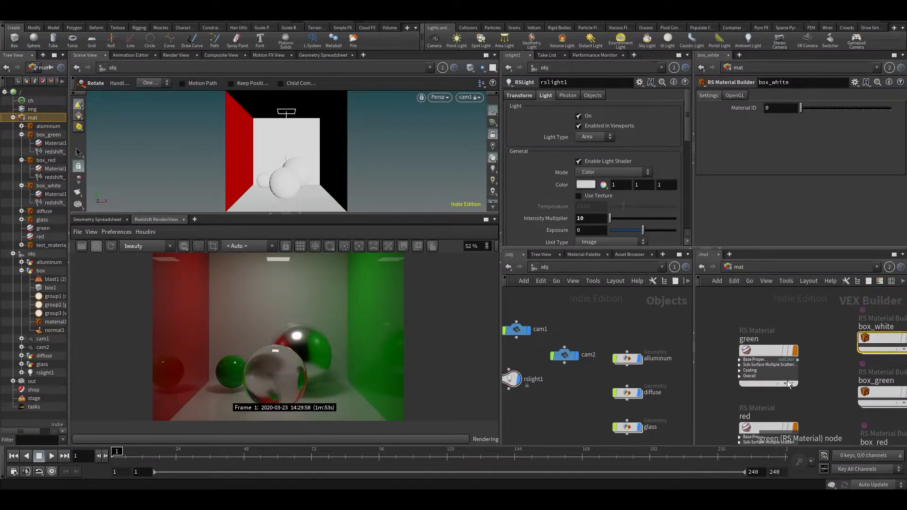
{"action": "left_click", "coordinate": [770, 361]}
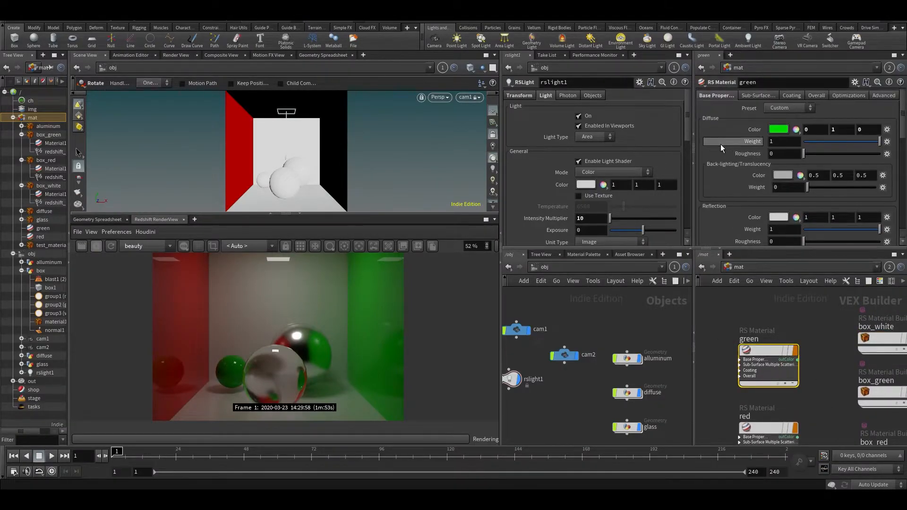
Enlarge the green material's parameter pane in height and collapse the adjoining RSLight parameter and Objects network panes
{"action": "scroll", "coordinate": [722, 191], "scroll_direction": "down", "scroll_amount": 5}
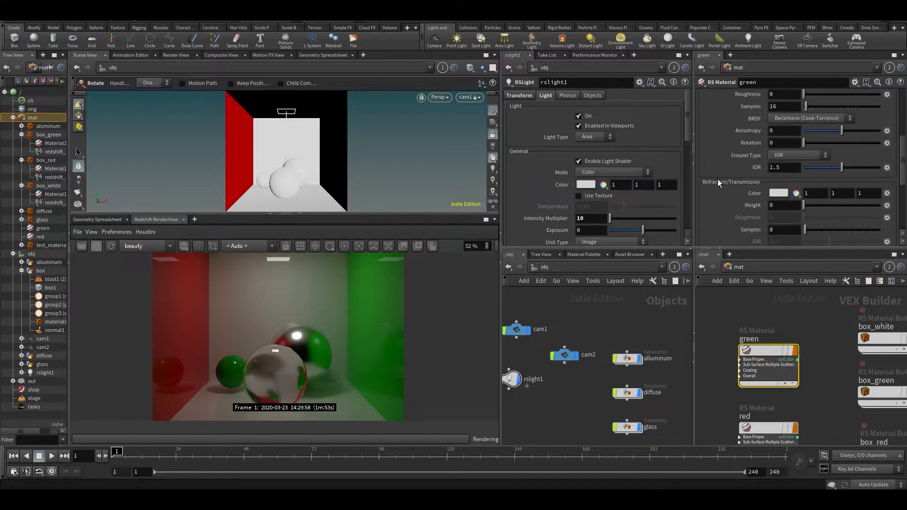
{"action": "left_click_drag", "start_coordinate": [720, 250], "coordinate": [718, 319]}
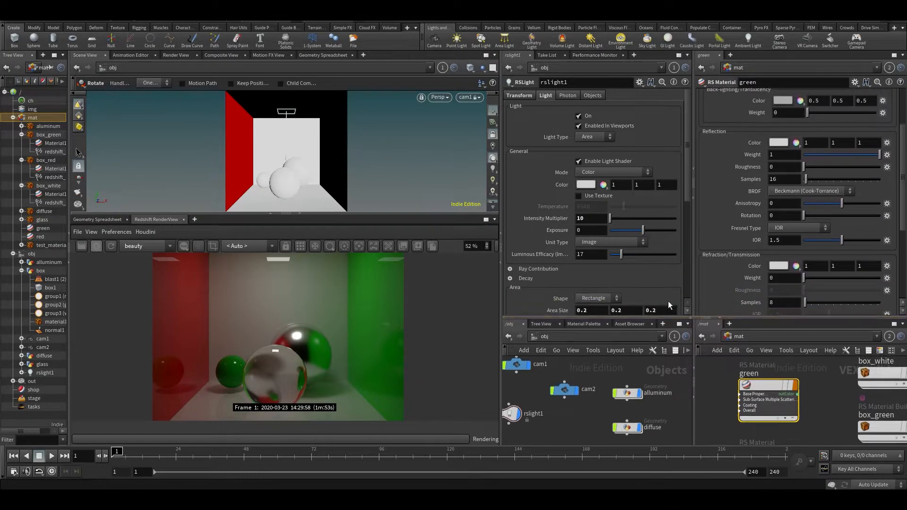
{"action": "left_click", "coordinate": [692, 169]}
{"action": "left_click", "coordinate": [690, 372]}
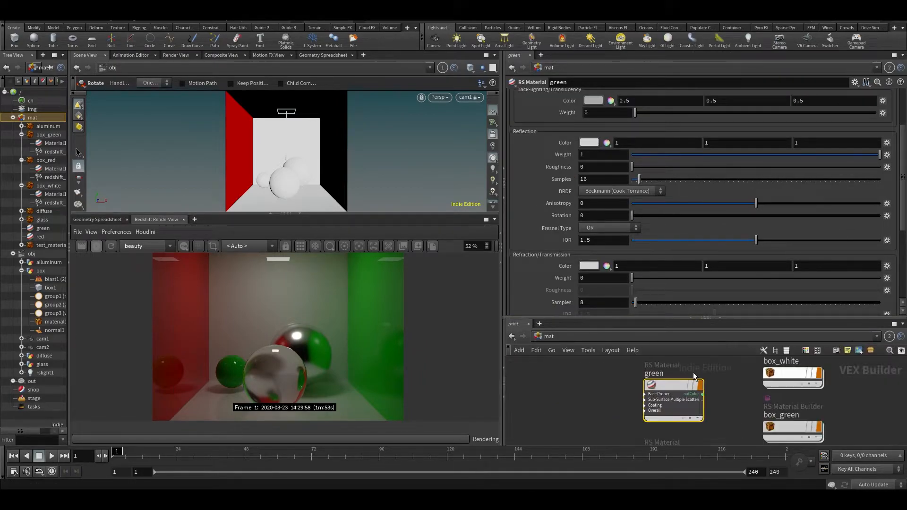
{"action": "scroll", "coordinate": [579, 382], "scroll_direction": "down", "scroll_amount": 3}
Restart the interactive render and set the green material's reflection weight to 0
{"action": "left_click", "coordinate": [94, 247]}
{"action": "left_click", "coordinate": [95, 246]}
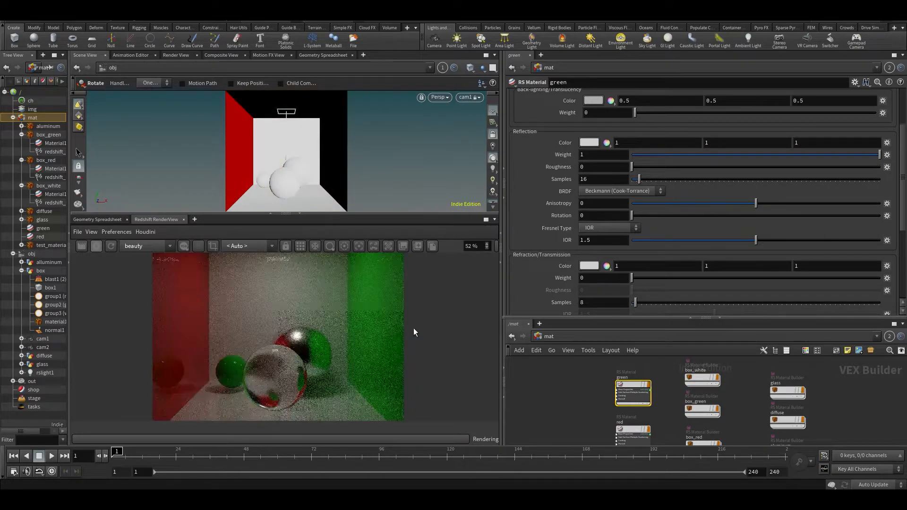
{"action": "left_click_drag", "start_coordinate": [674, 159], "coordinate": [629, 157]}
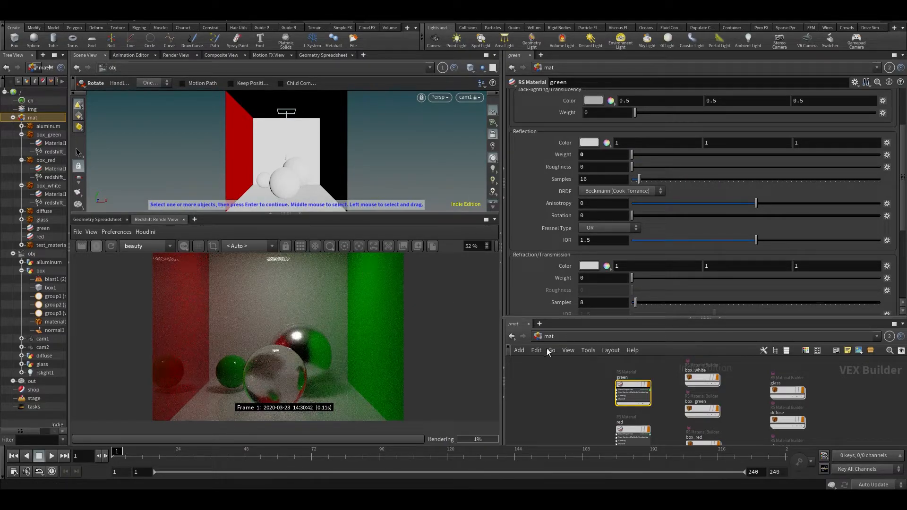
Select the red RS Material and set its reflection weight to 0
{"action": "left_click", "coordinate": [624, 430]}
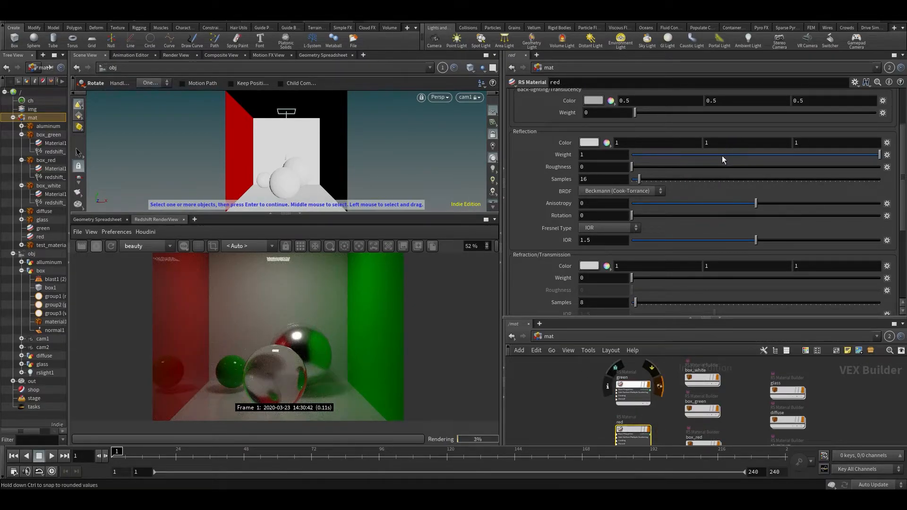
{"action": "scroll", "coordinate": [166, 365], "scroll_direction": "up", "scroll_amount": 1}
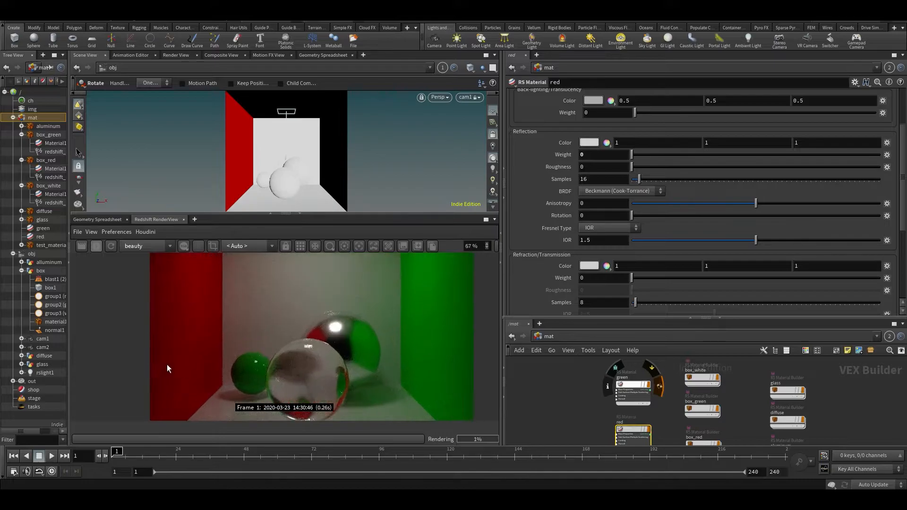
Try reflection weight 1 and roughness 0.208 on the red material, and reset both to 0
{"action": "left_click_drag", "start_coordinate": [632, 155], "coordinate": [882, 158]}
{"action": "left_click_drag", "start_coordinate": [632, 167], "coordinate": [683, 164]}
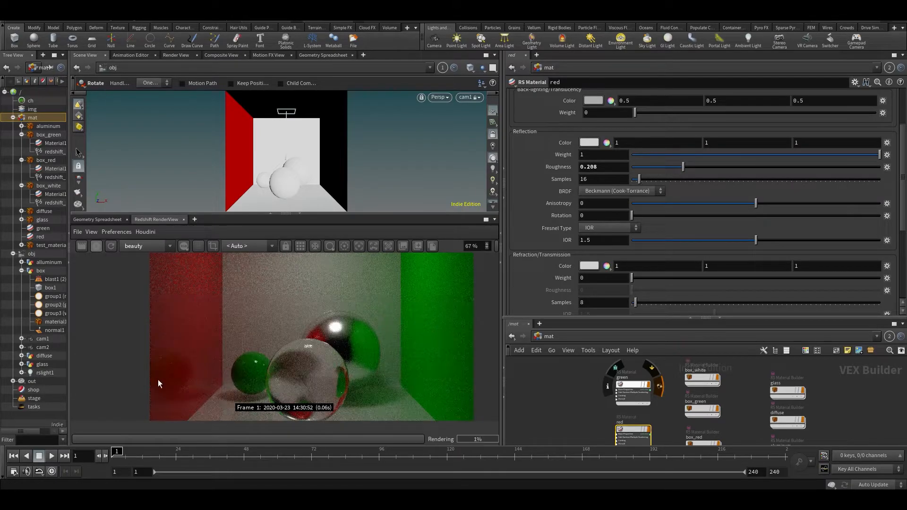
{"action": "scroll", "coordinate": [175, 372], "scroll_direction": "up", "scroll_amount": 2}
{"action": "left_click_drag", "start_coordinate": [683, 166], "coordinate": [605, 169]}
{"action": "left_click_drag", "start_coordinate": [781, 152], "coordinate": [445, 166]}
Duplicate the green RS Material in the mat network and set the copy's diffuse color to white (1, 1, 1)
{"action": "middle_click_drag", "start_coordinate": [555, 396], "coordinate": [573, 406]}
{"action": "middle_click_drag", "start_coordinate": [645, 384], "coordinate": [645, 426]}
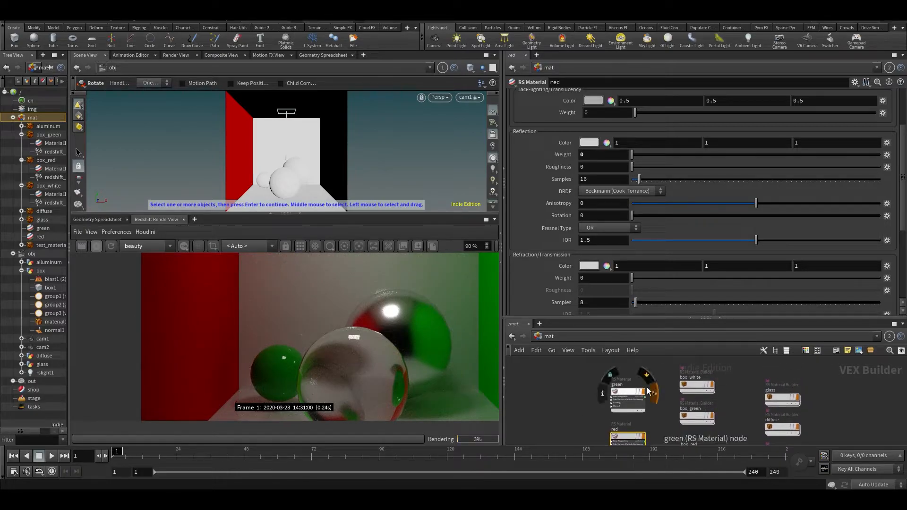
{"action": "middle_click_drag", "start_coordinate": [662, 393], "coordinate": [653, 424]}
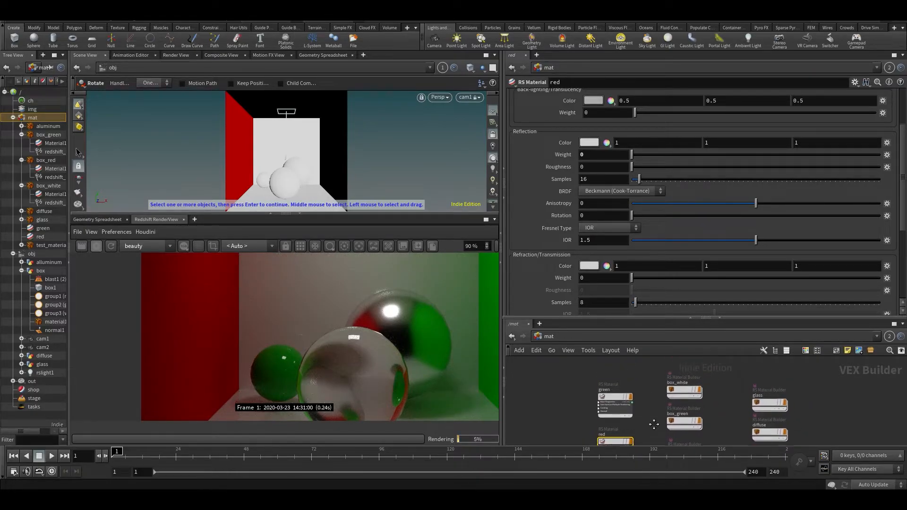
{"action": "left_click", "coordinate": [612, 398]}
{"action": "key", "text": "ctrl+c"}
{"action": "key", "text": "ctrl+v"}
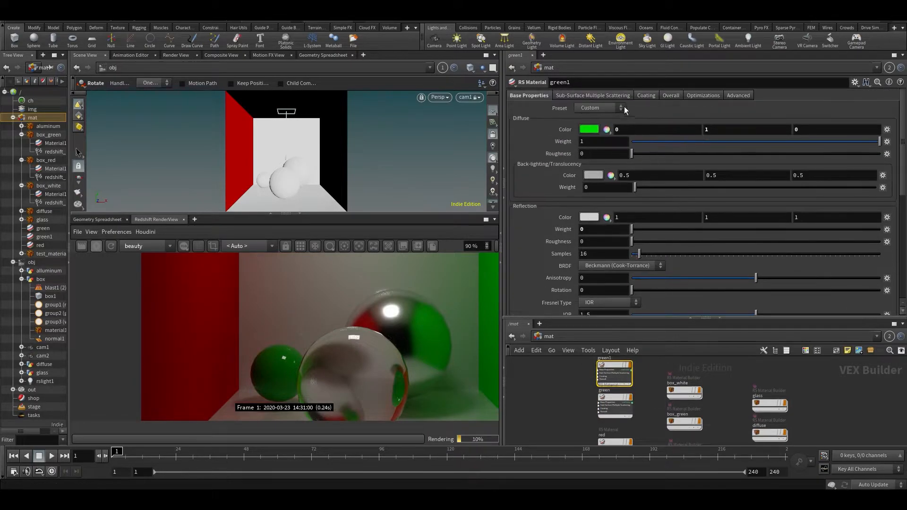
{"action": "left_click", "coordinate": [588, 130]}
{"action": "left_click", "coordinate": [885, 98]}
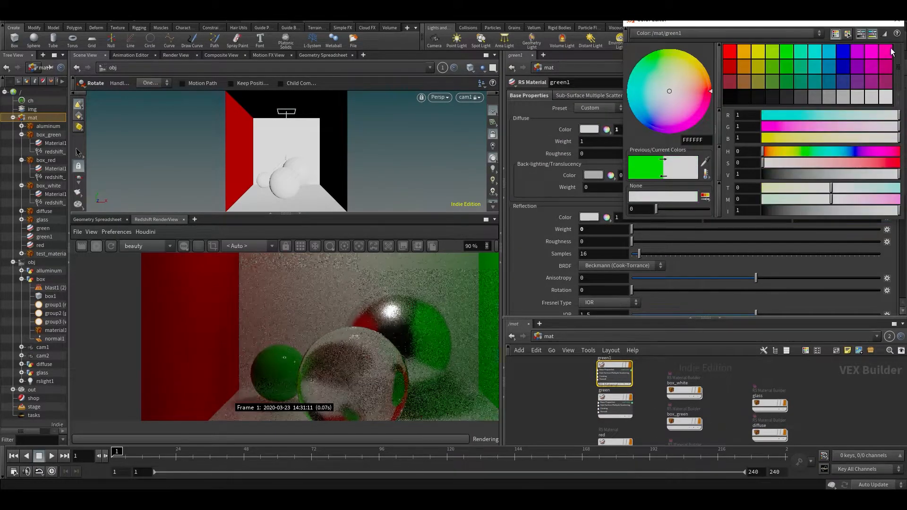
{"action": "left_click", "coordinate": [895, 24]}
Restore the collapsed Objects network and RSLight parameter panes beside the mat panes
{"action": "left_click", "coordinate": [548, 336]}
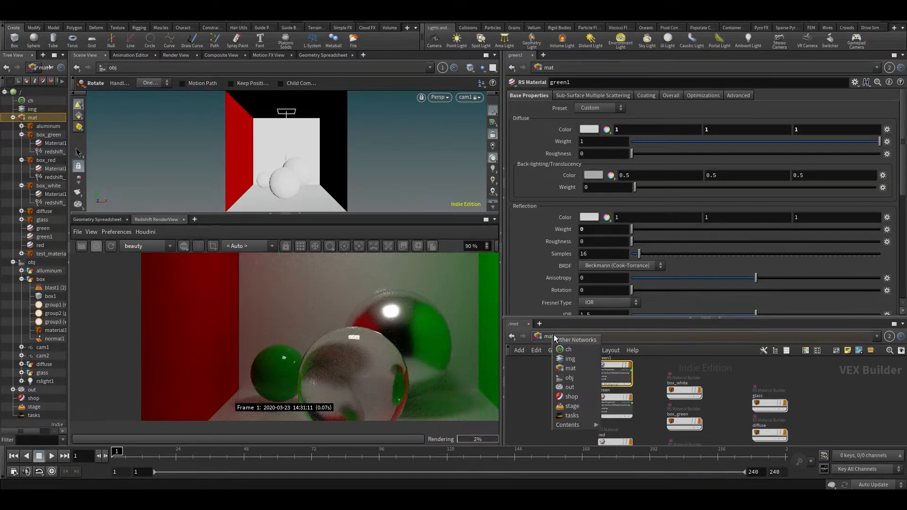
{"action": "left_click", "coordinate": [521, 373]}
{"action": "left_click", "coordinate": [503, 397]}
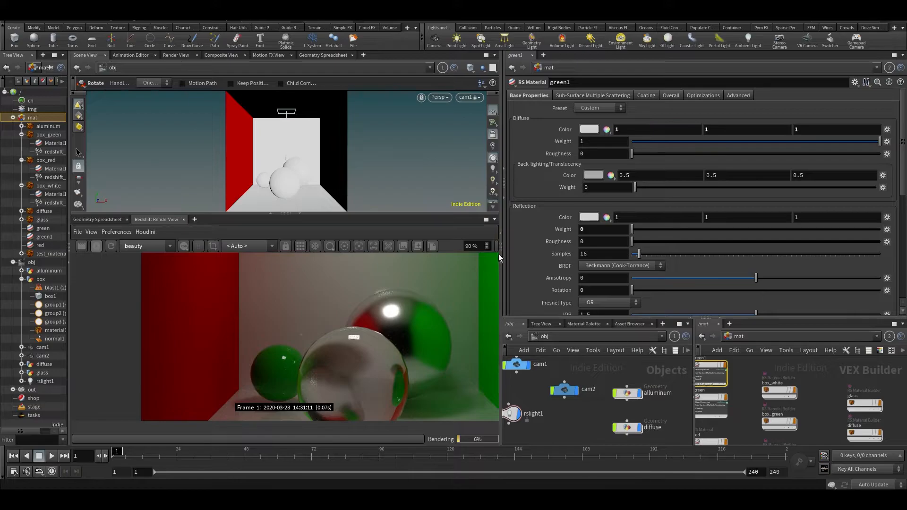
{"action": "left_click", "coordinate": [505, 199]}
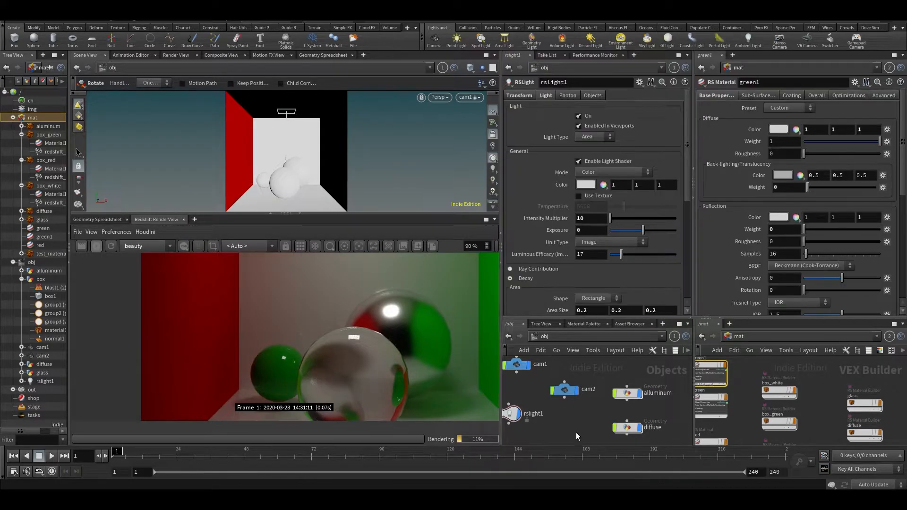
Find the box object in the Objects network and open its geometry network
{"action": "middle_click_drag", "start_coordinate": [631, 412], "coordinate": [682, 426]}
{"action": "right_click_drag", "start_coordinate": [682, 425], "coordinate": [526, 391]}
{"action": "scroll", "coordinate": [605, 416], "scroll_direction": "up", "scroll_amount": 5}
{"action": "middle_click_drag", "start_coordinate": [623, 417], "coordinate": [526, 383]}
{"action": "scroll", "coordinate": [559, 384], "scroll_direction": "up", "scroll_amount": 2}
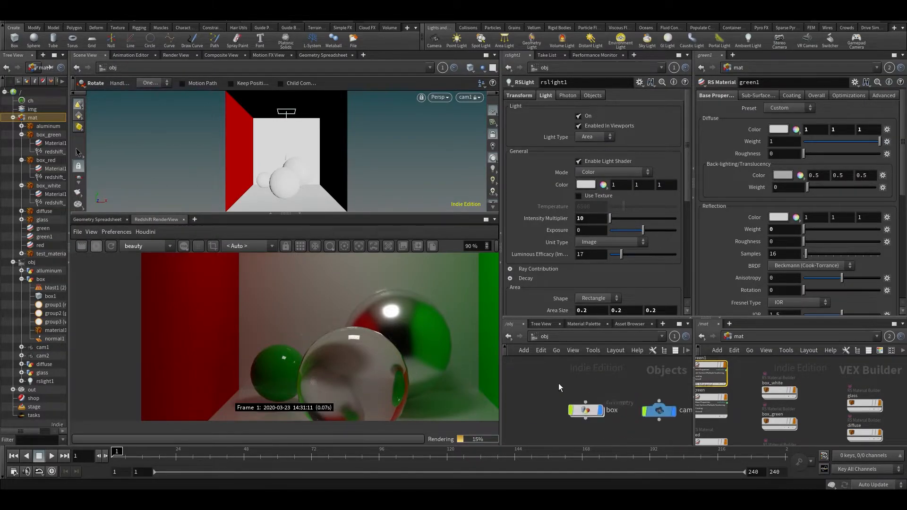
{"action": "left_click", "coordinate": [586, 411]}
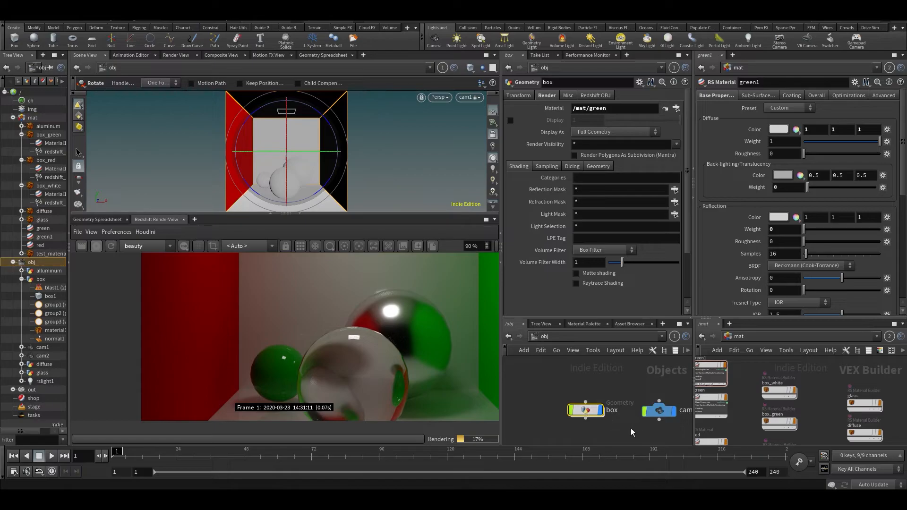
{"action": "double_click", "coordinate": [585, 411]}
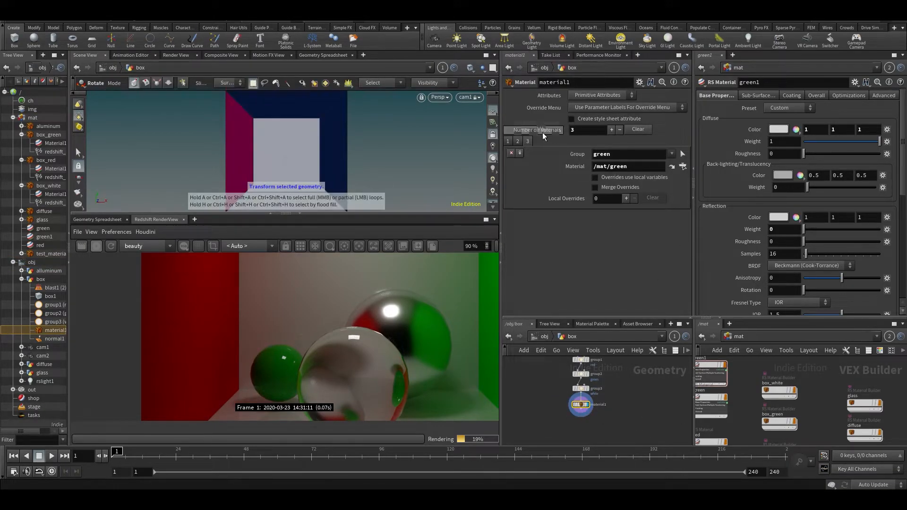
Assign the green1 material to the first entry of the box's material1 node, the one with an empty group
{"action": "left_click", "coordinate": [508, 143]}
{"action": "middle_click_drag", "start_coordinate": [740, 399], "coordinate": [781, 425]}
{"action": "left_click_drag", "start_coordinate": [749, 391], "coordinate": [614, 167]}
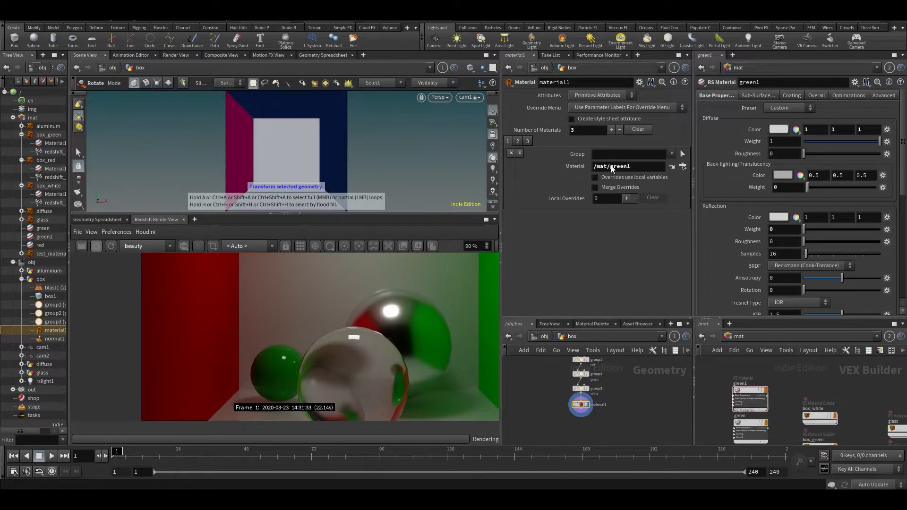
Rename the green1 material as white and place it slightly higher above the green node
{"action": "double_click", "coordinate": [740, 384]}
{"action": "type", "text": "wh"}
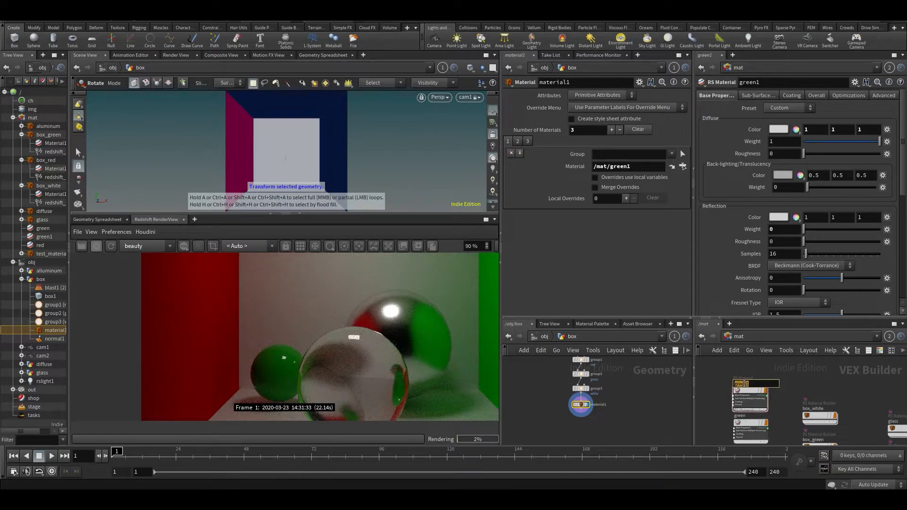
{"action": "type", "text": "ite"}
{"action": "key", "text": "Return"}
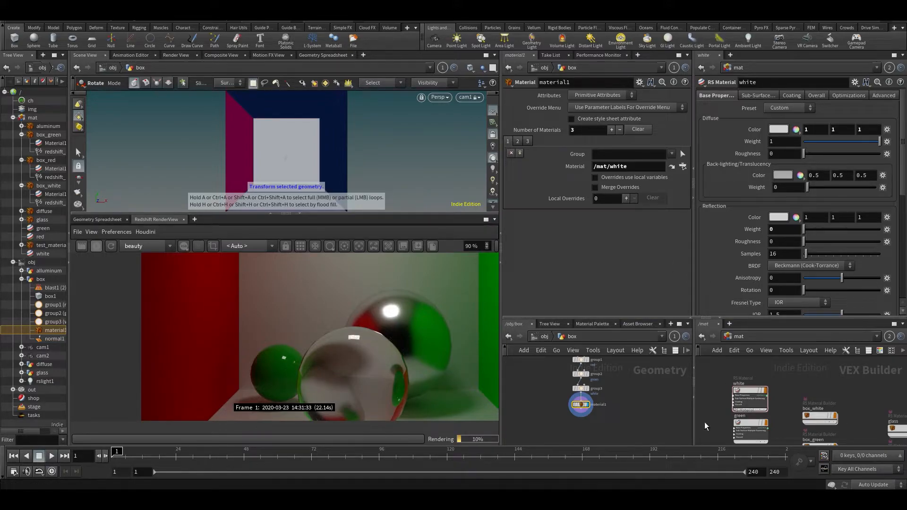
{"action": "left_click_drag", "start_coordinate": [745, 393], "coordinate": [746, 383]}
Collapse the Scene View pane to enlarge the Redshift RenderView with the whole box in frame, and save the scene
{"action": "scroll", "coordinate": [424, 360], "scroll_direction": "down", "scroll_amount": 7}
{"action": "scroll", "coordinate": [398, 350], "scroll_direction": "down", "scroll_amount": 1}
{"action": "left_click_drag", "start_coordinate": [384, 333], "coordinate": [335, 292]}
{"action": "key", "text": "ctrl+s"}
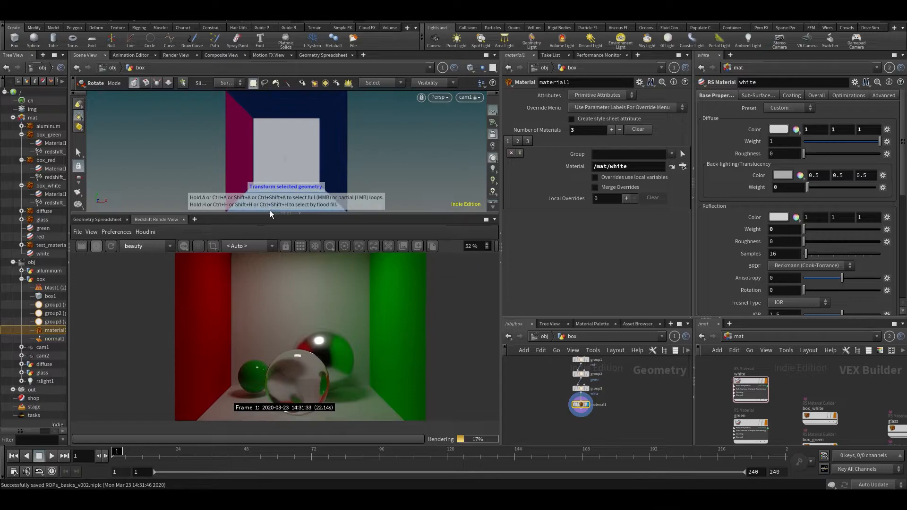
{"action": "left_click", "coordinate": [271, 213]}
{"action": "scroll", "coordinate": [282, 222], "scroll_direction": "up", "scroll_amount": 4}
{"action": "left_click_drag", "start_coordinate": [282, 220], "coordinate": [244, 230]}
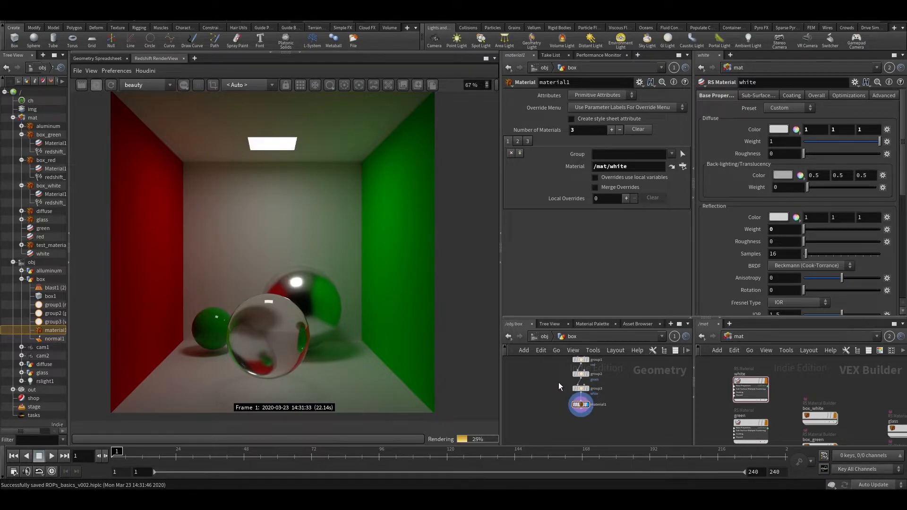
{"action": "middle_click_drag", "start_coordinate": [558, 382], "coordinate": [570, 388]}
{"action": "key", "text": "ctrl+s"}
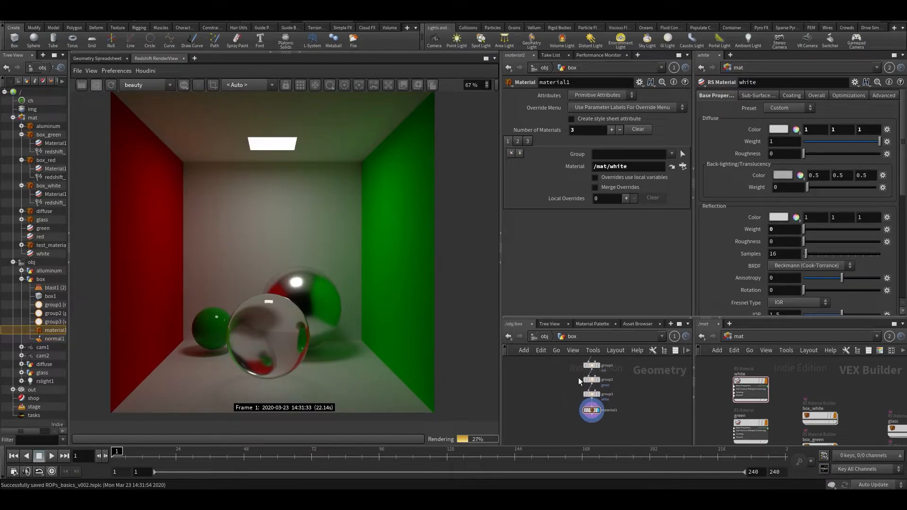
Widen the mat network pane and the white material's parameter pane at the expense of the render view
{"action": "scroll", "coordinate": [701, 382], "scroll_direction": "up", "scroll_amount": 2}
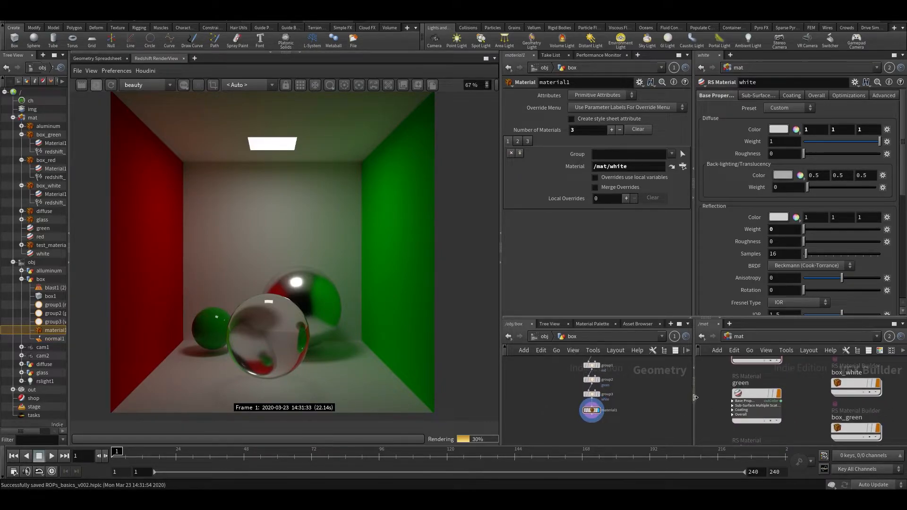
{"action": "left_click_drag", "start_coordinate": [690, 395], "coordinate": [663, 407]}
{"action": "left_click_drag", "start_coordinate": [500, 383], "coordinate": [423, 382]}
{"action": "left_click_drag", "start_coordinate": [652, 300], "coordinate": [575, 299]}
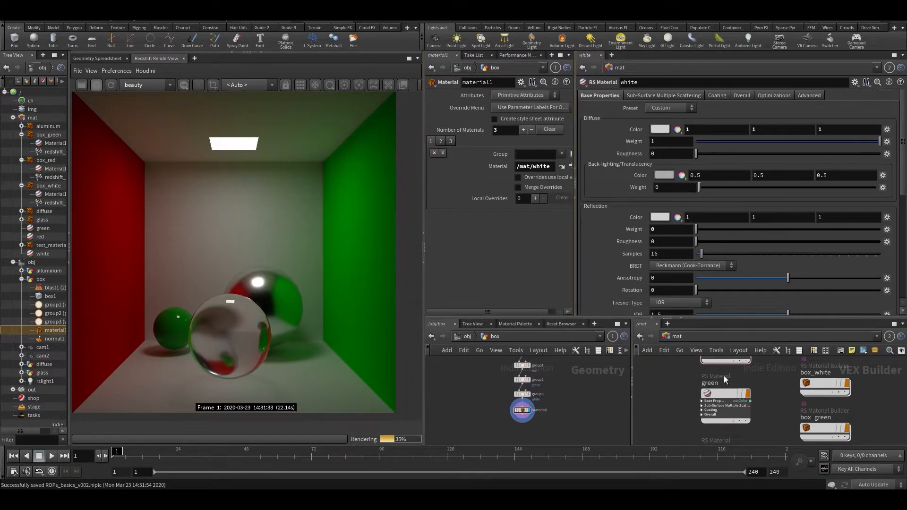
Switch the network pane from mat to out, enlarge it in height and bring the Redshift_ROP1 node closer
{"action": "left_click", "coordinate": [689, 337]}
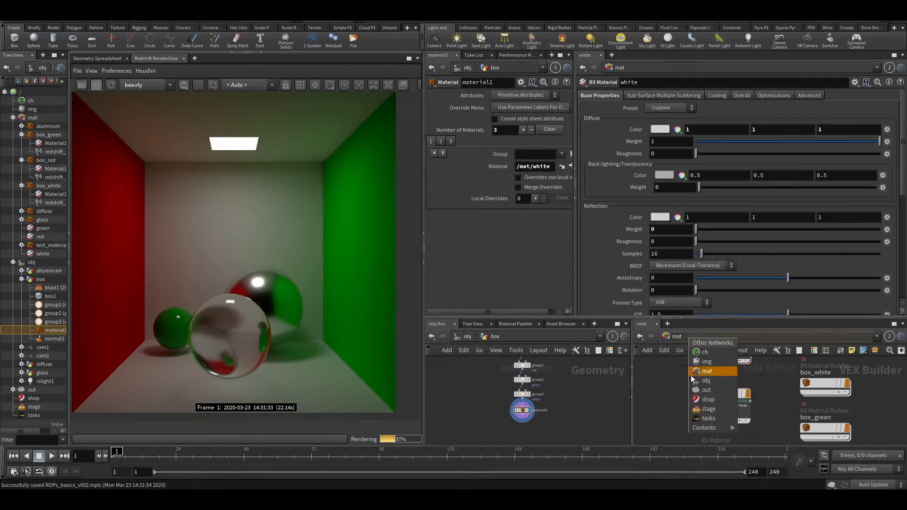
{"action": "left_click", "coordinate": [695, 388]}
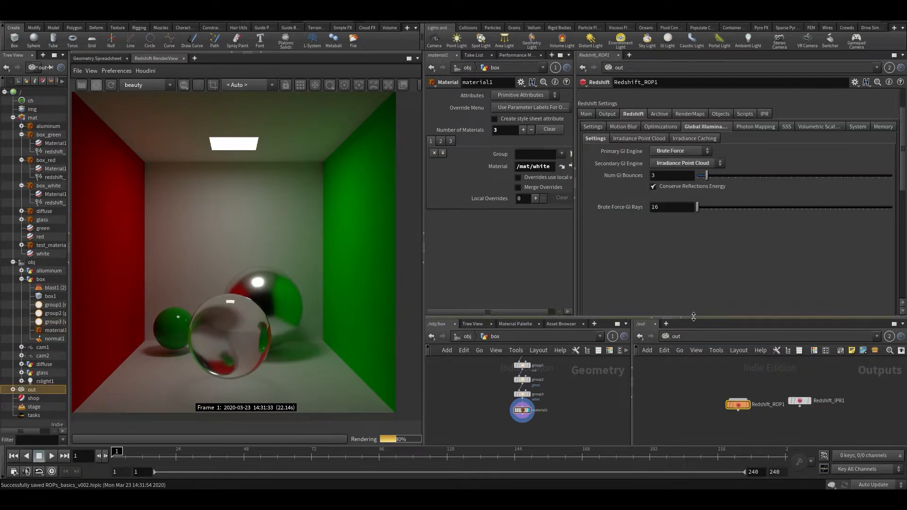
{"action": "left_click_drag", "start_coordinate": [694, 320], "coordinate": [694, 245]}
{"action": "left_click_drag", "start_coordinate": [704, 349], "coordinate": [772, 413]}
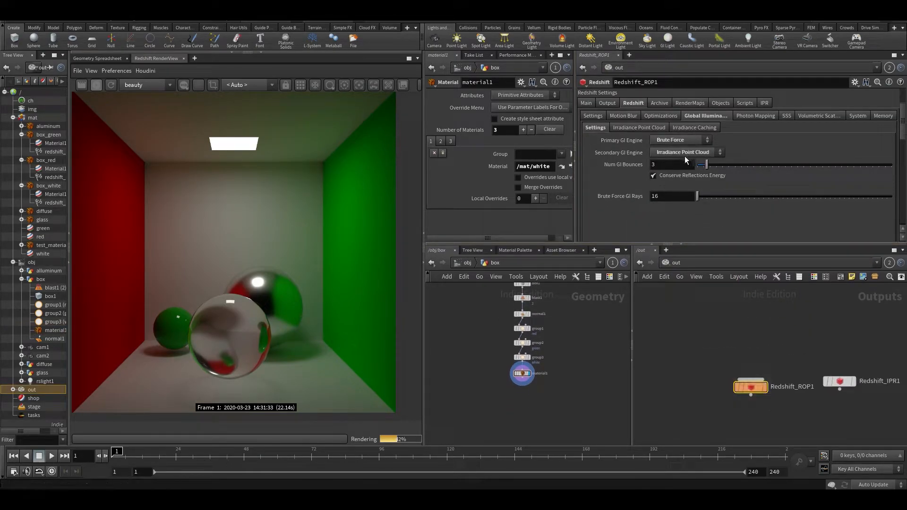
Set Redshift_ROP1's Num GI Bounces to 0 and restart the interactive render
{"action": "left_click_drag", "start_coordinate": [707, 164], "coordinate": [680, 168]}
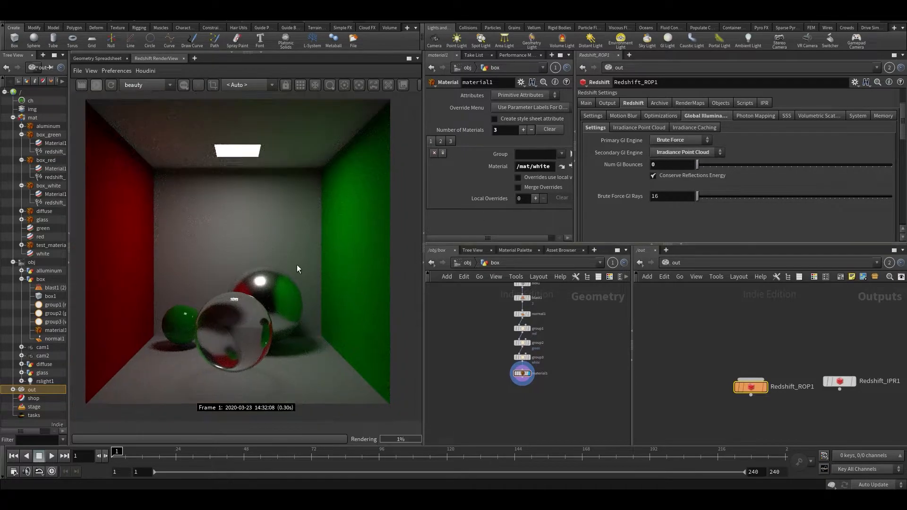
{"action": "left_click", "coordinate": [111, 85]}
{"action": "scroll", "coordinate": [213, 285], "scroll_direction": "up", "scroll_amount": 5}
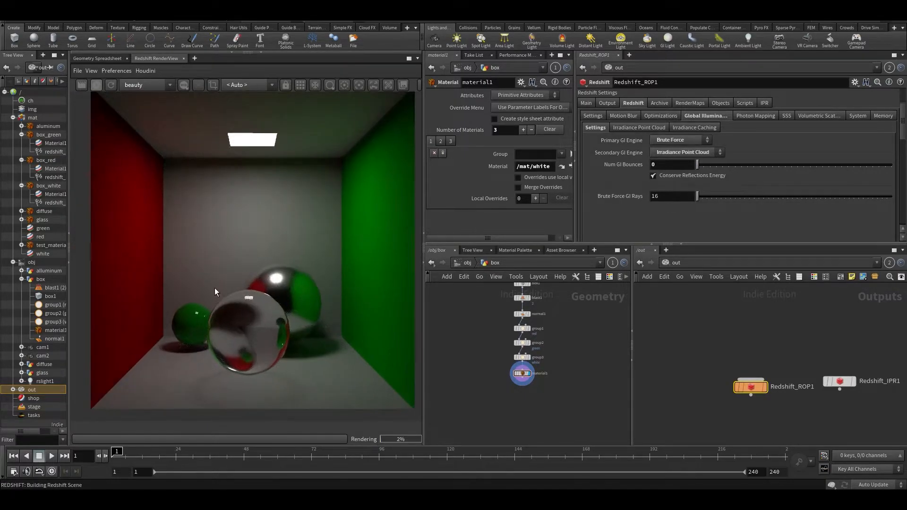
Widen the render view pane around the box and store a snapshot of the 0-bounce render
{"action": "left_click_drag", "start_coordinate": [255, 299], "coordinate": [267, 285]}
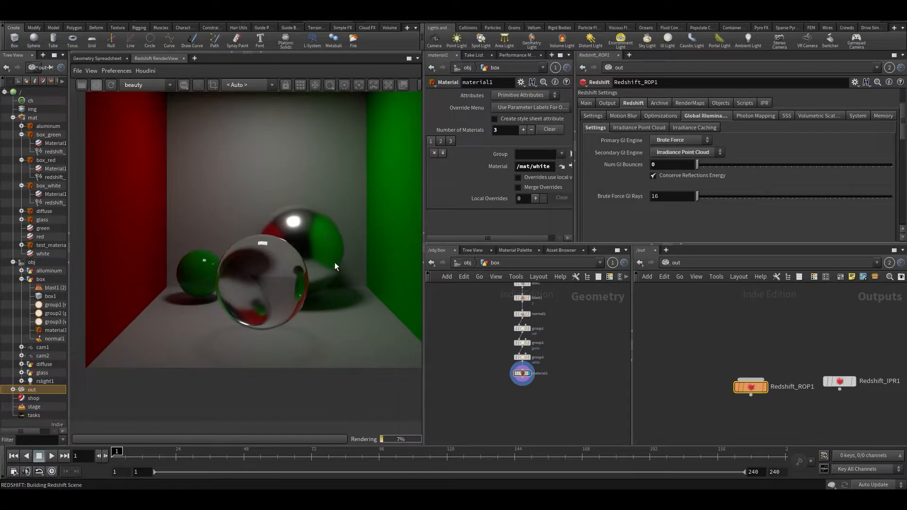
{"action": "left_click_drag", "start_coordinate": [335, 265], "coordinate": [314, 277]}
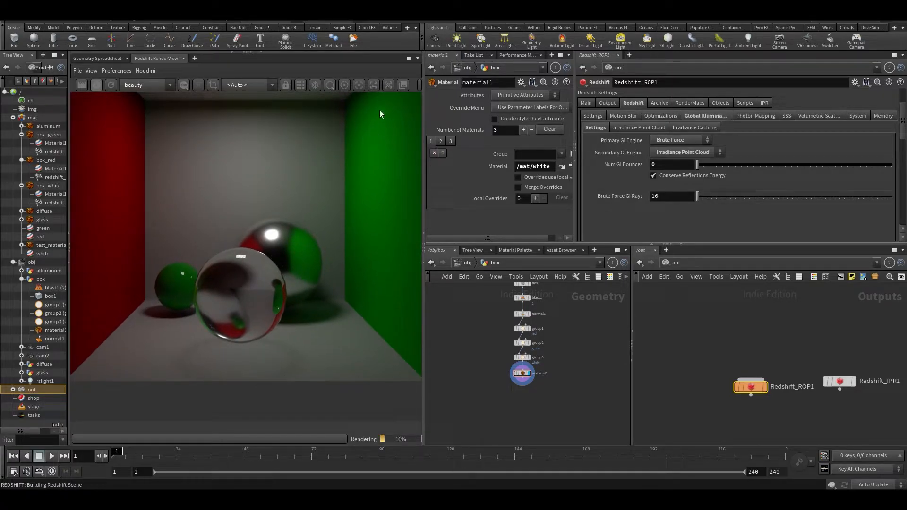
{"action": "left_click_drag", "start_coordinate": [423, 142], "coordinate": [499, 141]}
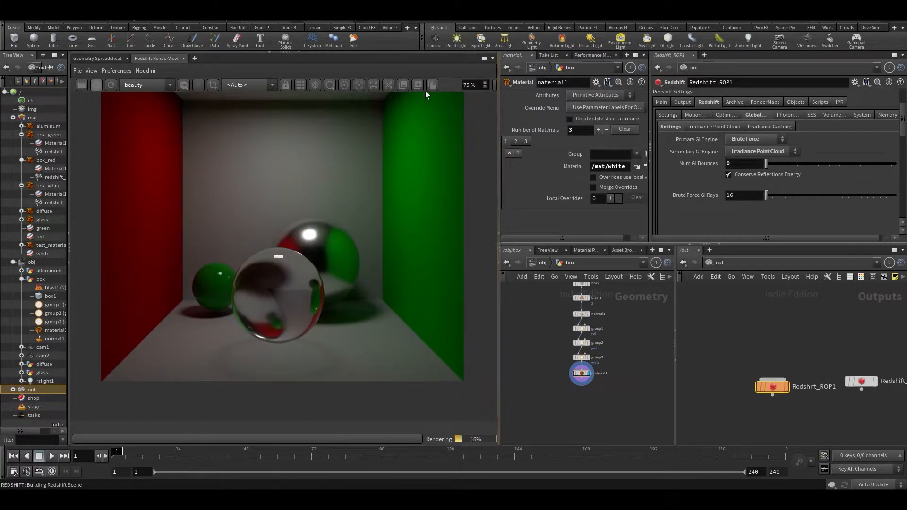
{"action": "left_click", "coordinate": [418, 85]}
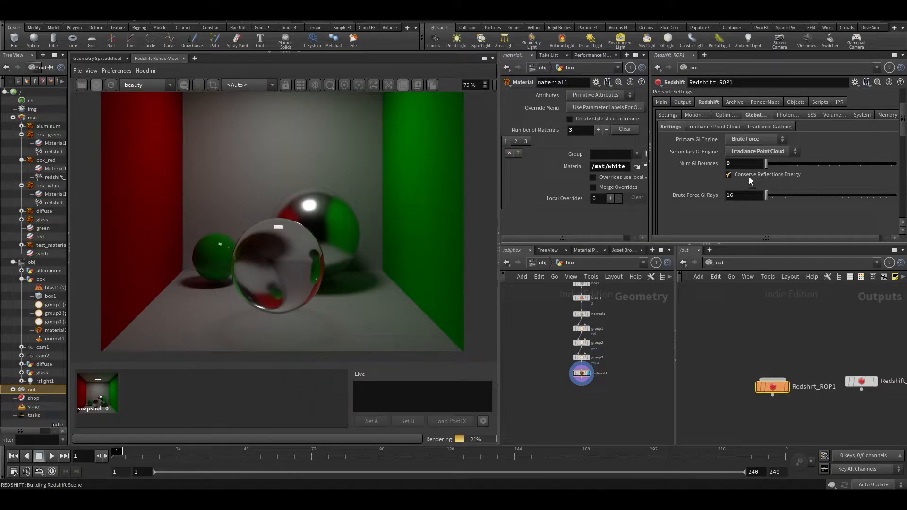
Set Redshift_ROP1's Num GI Bounces to 1
{"action": "double_click", "coordinate": [737, 162]}
{"action": "type", "text": "1"}
{"action": "key", "text": "Return"}
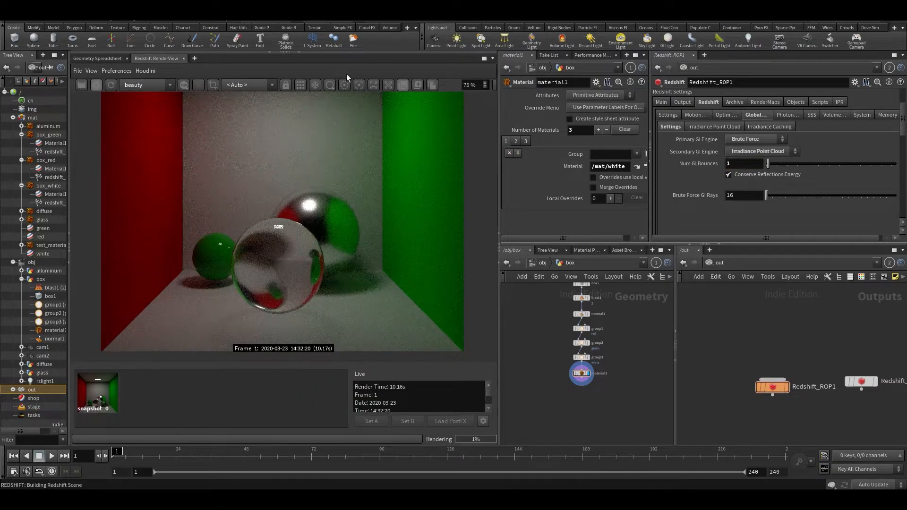
Turn on bucket rendering in the render view and store a snapshot of the 1-bounce render
{"action": "left_click", "coordinate": [301, 86]}
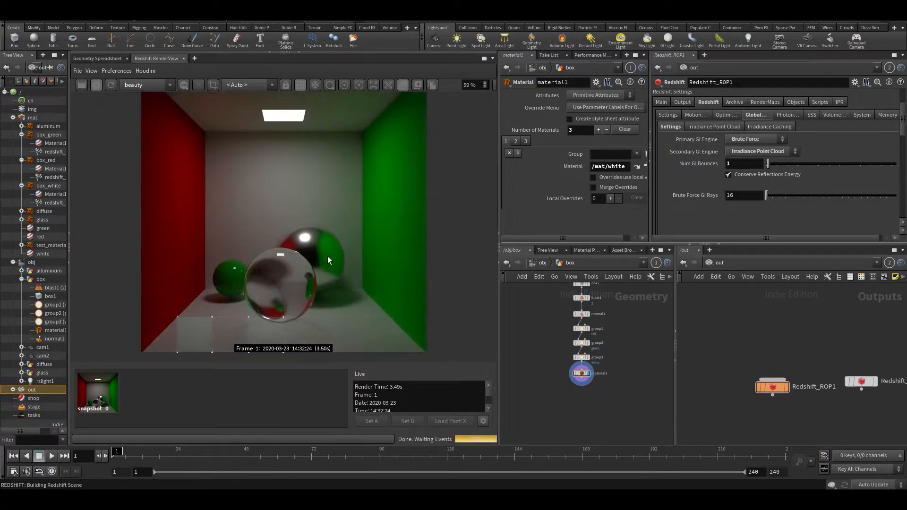
{"action": "scroll", "coordinate": [313, 226], "scroll_direction": "up", "scroll_amount": 2}
{"action": "left_click", "coordinate": [416, 86]}
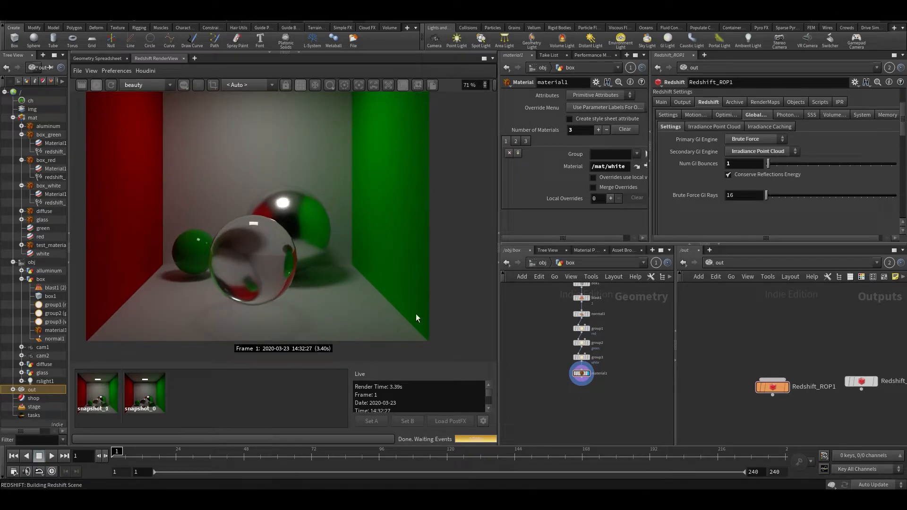
Set Redshift_ROP1's Num GI Bounces to 12 and restart the render
{"action": "left_click", "coordinate": [728, 163]}
{"action": "type", "text": "12"}
{"action": "key", "text": "Return"}
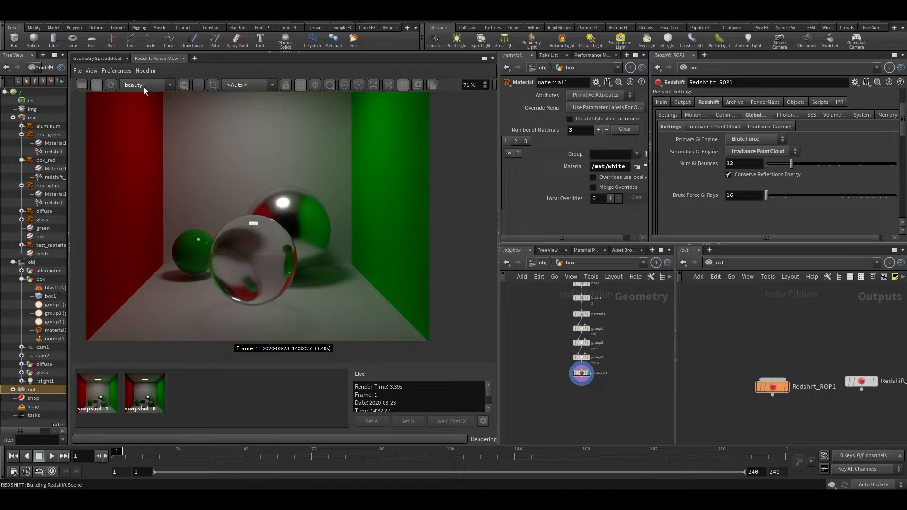
{"action": "left_click", "coordinate": [111, 85]}
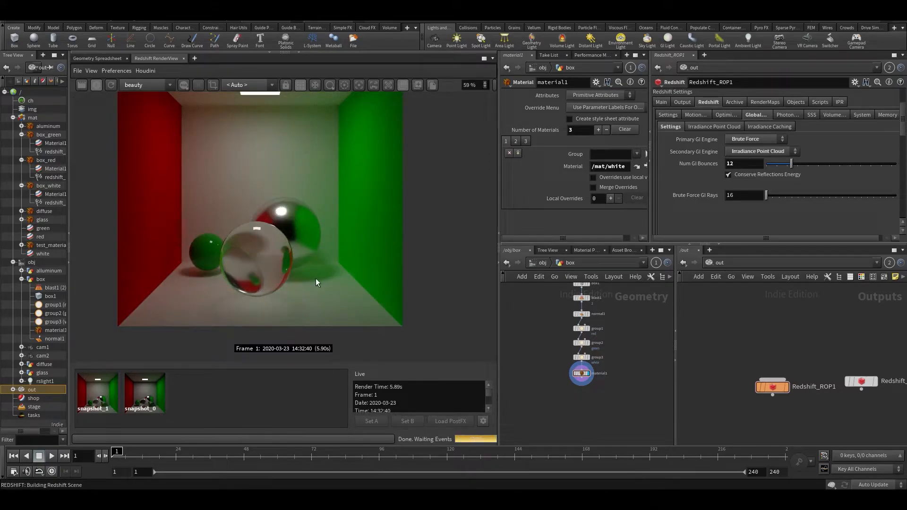
Store a snapshot of the 12-bounce render and compare it with the 0-bounce and 1-bounce snapshots
{"action": "left_click", "coordinate": [415, 86]}
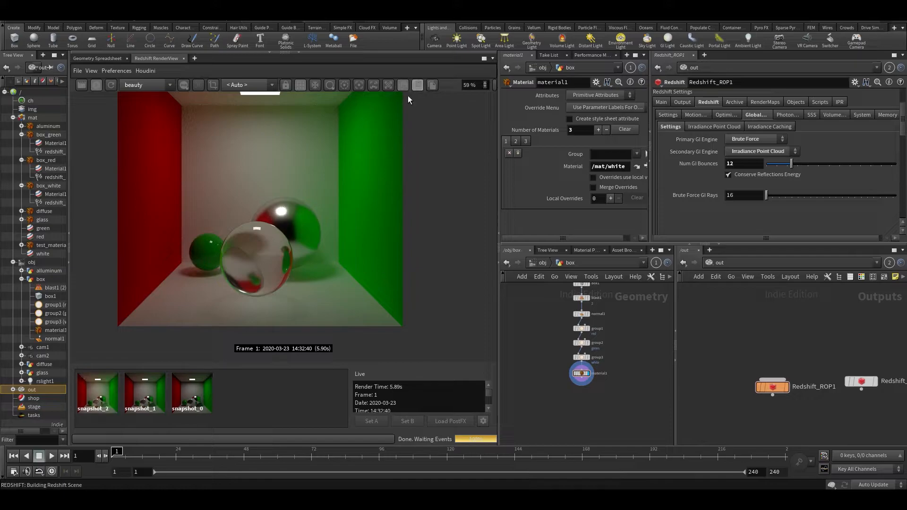
{"action": "left_click", "coordinate": [192, 395]}
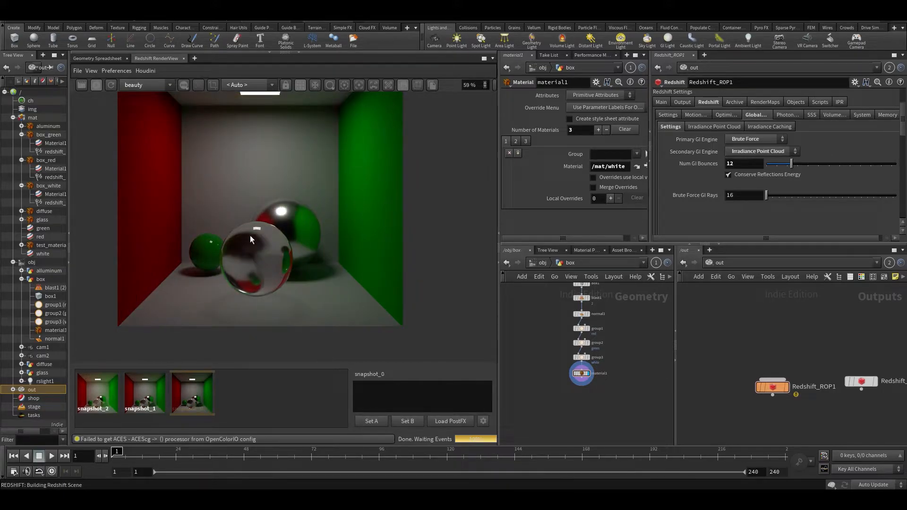
{"action": "scroll", "coordinate": [296, 186], "scroll_direction": "up", "scroll_amount": 1}
{"action": "left_click", "coordinate": [148, 393]}
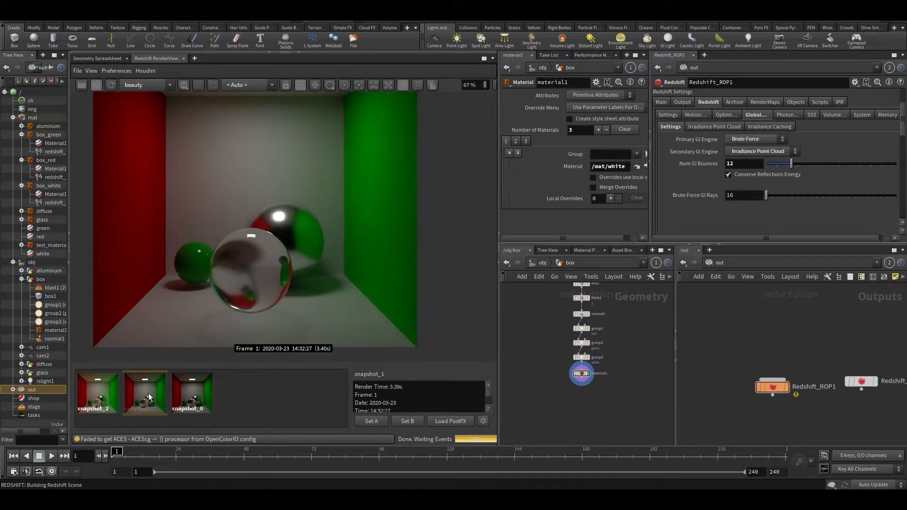
{"action": "left_click", "coordinate": [98, 409]}
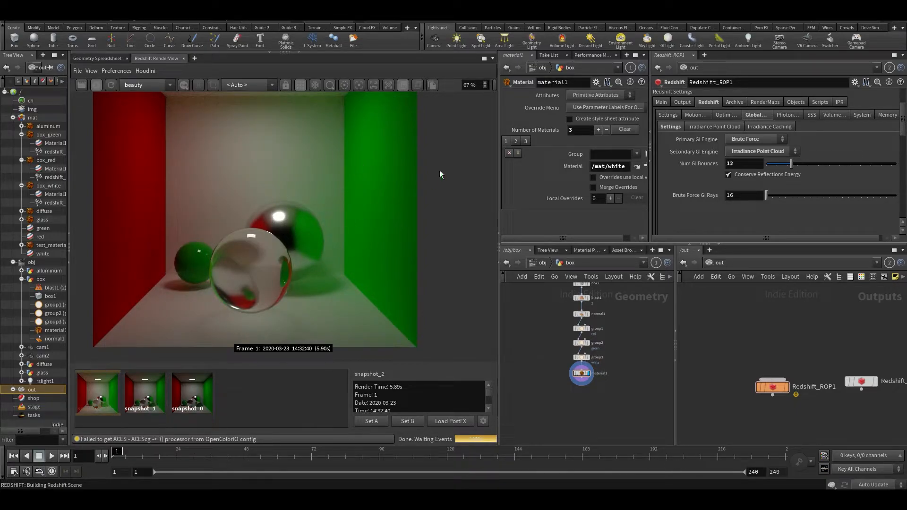
{"action": "scroll", "coordinate": [439, 175], "scroll_direction": "down", "scroll_amount": 2}
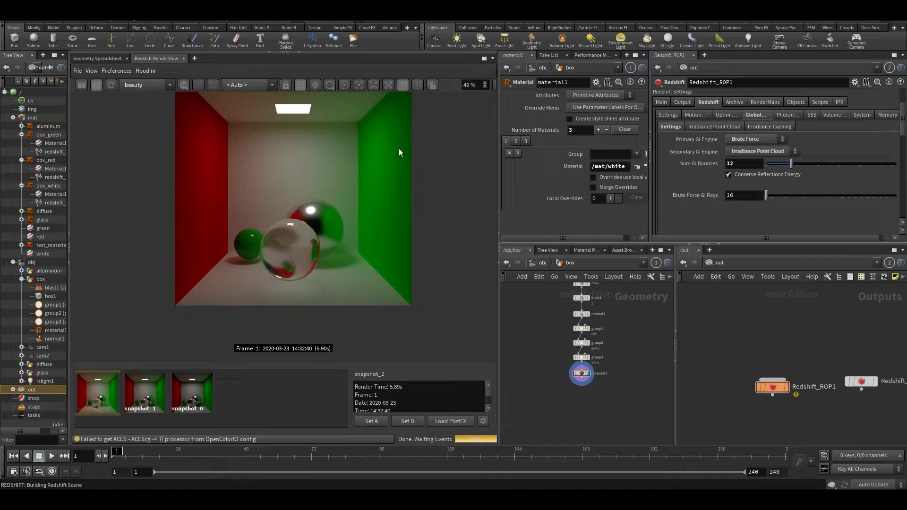
{"action": "scroll", "coordinate": [369, 244], "scroll_direction": "up", "scroll_amount": 1}
{"action": "left_click", "coordinate": [153, 404]}
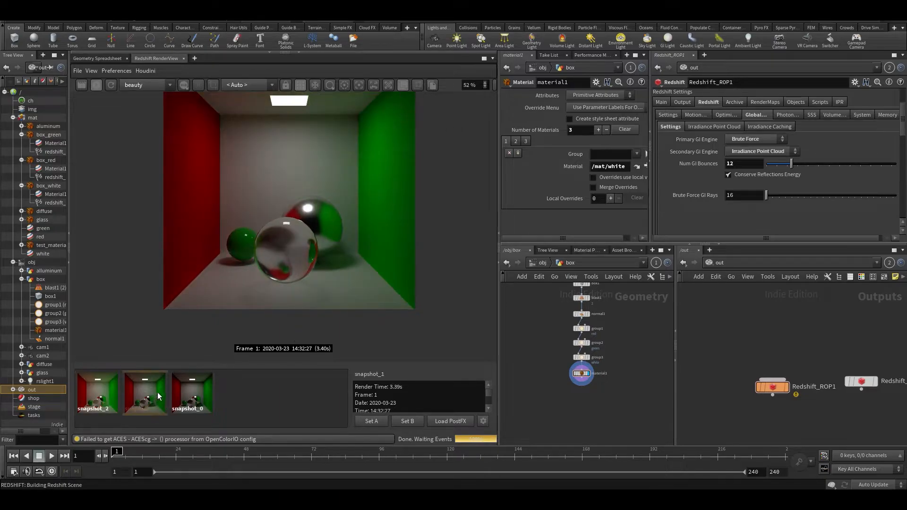
{"action": "left_click", "coordinate": [179, 404]}
{"action": "left_click", "coordinate": [141, 394]}
{"action": "left_click", "coordinate": [99, 401]}
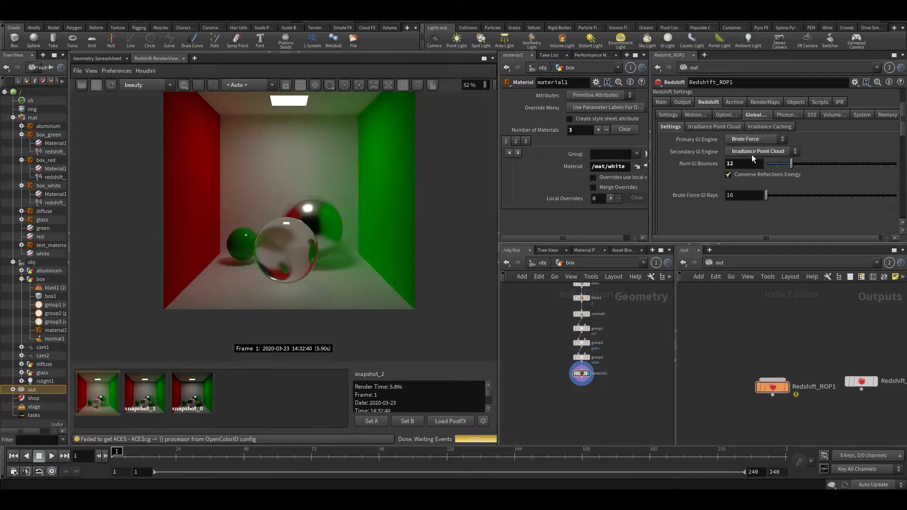
Set Redshift_ROP1's Num GI Bounces to 3 and save the scene
{"action": "double_click", "coordinate": [741, 164]}
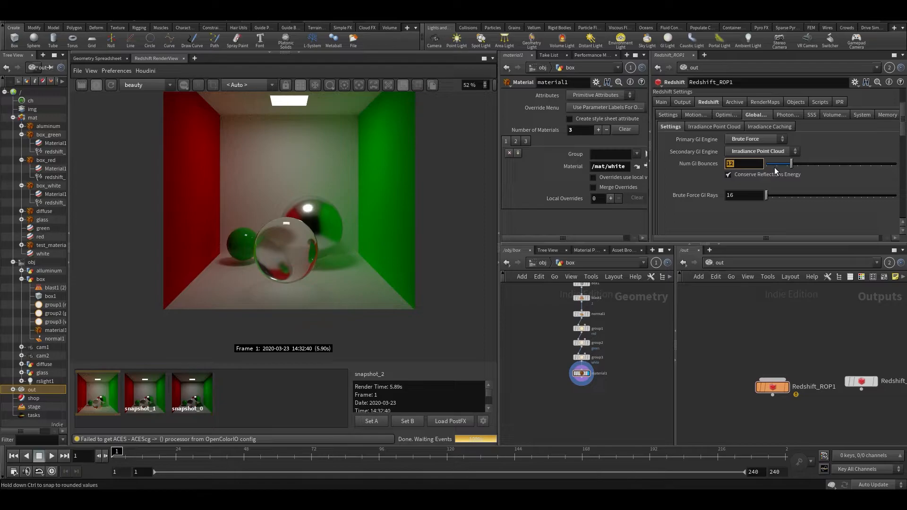
{"action": "type", "text": "3"}
{"action": "key", "text": "Return"}
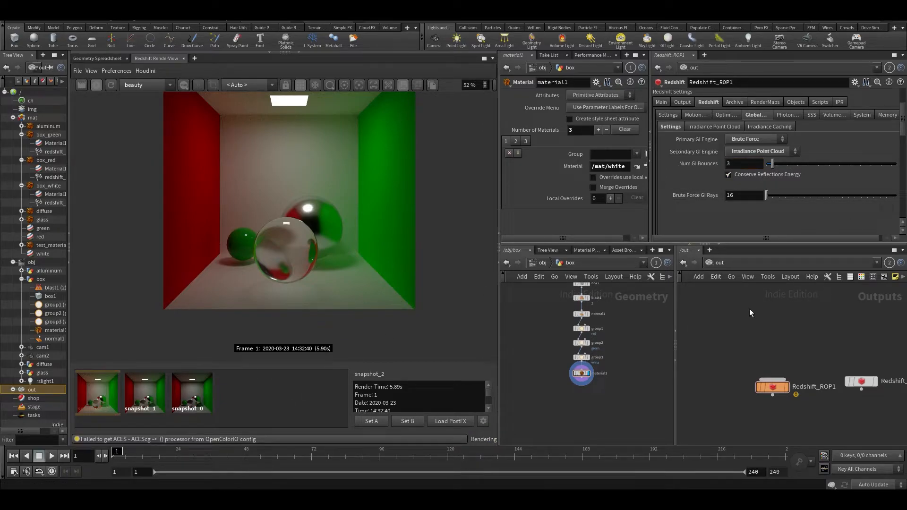
{"action": "middle_click_drag", "start_coordinate": [750, 308], "coordinate": [750, 329]}
{"action": "key", "text": "ctrl+s"}
{"action": "left_click_drag", "start_coordinate": [771, 403], "coordinate": [780, 394]}
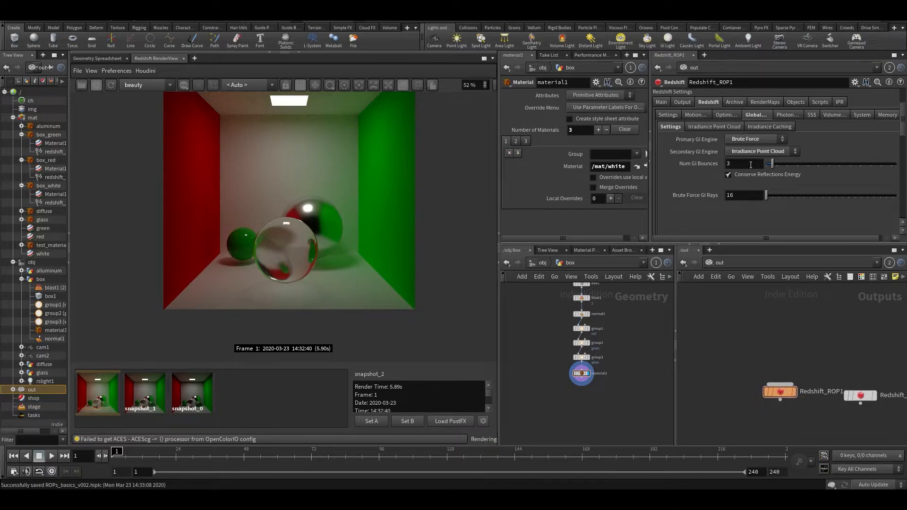
Restart the render of the Cornell box with the 3-bounce setting
{"action": "scroll", "coordinate": [259, 259], "scroll_direction": "up", "scroll_amount": 3}
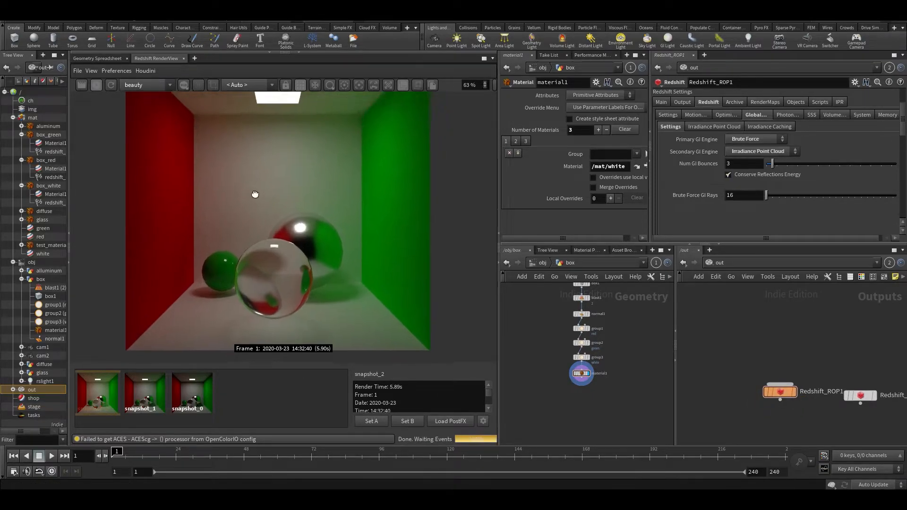
{"action": "scroll", "coordinate": [254, 194], "scroll_direction": "down", "scroll_amount": 2}
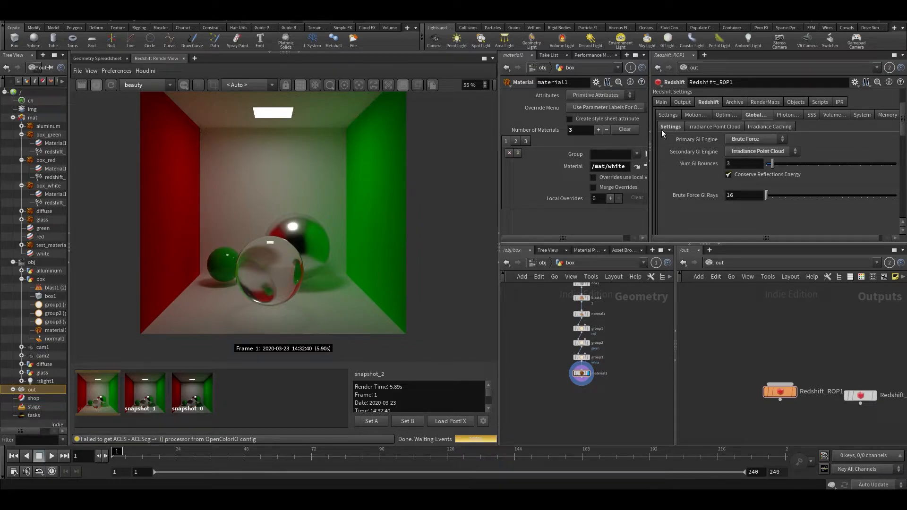
{"action": "scroll", "coordinate": [246, 224], "scroll_direction": "up", "scroll_amount": 1}
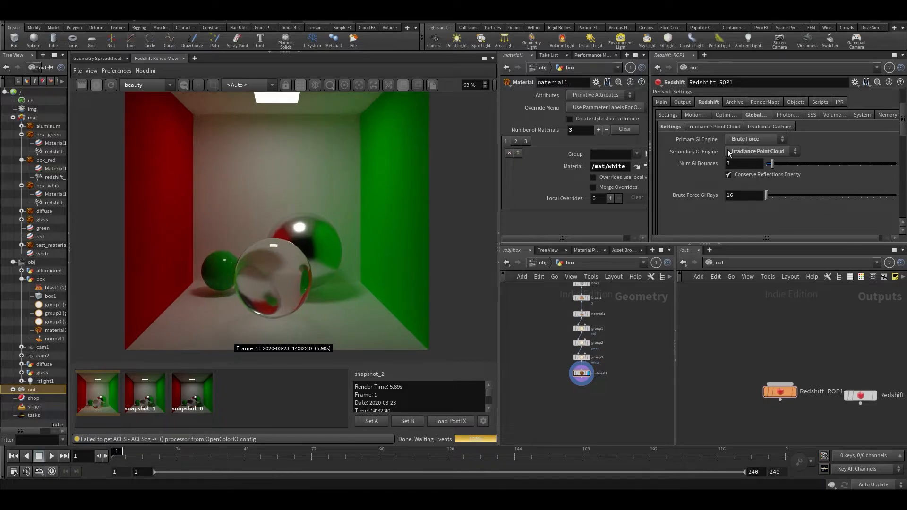
{"action": "left_click", "coordinate": [110, 85]}
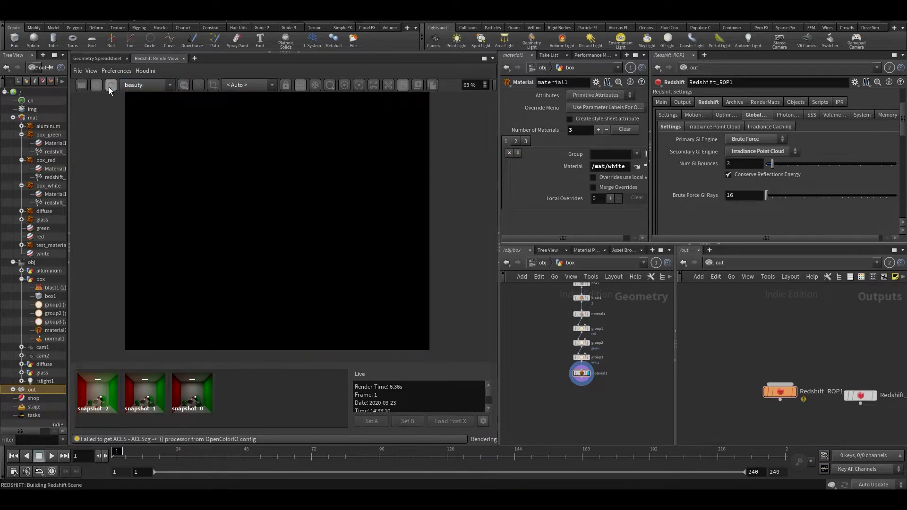
{"action": "scroll", "coordinate": [416, 216], "scroll_direction": "down", "scroll_amount": 1}
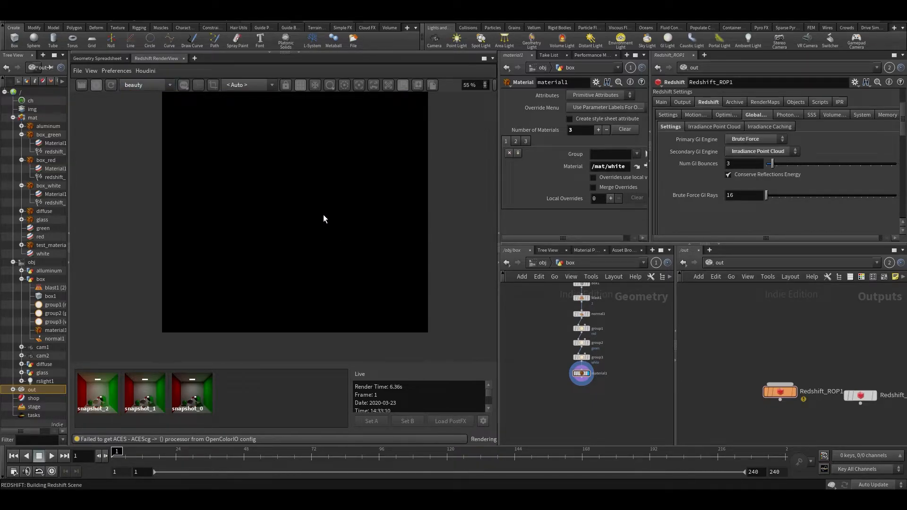
{"action": "scroll", "coordinate": [326, 213], "scroll_direction": "up", "scroll_amount": 1}
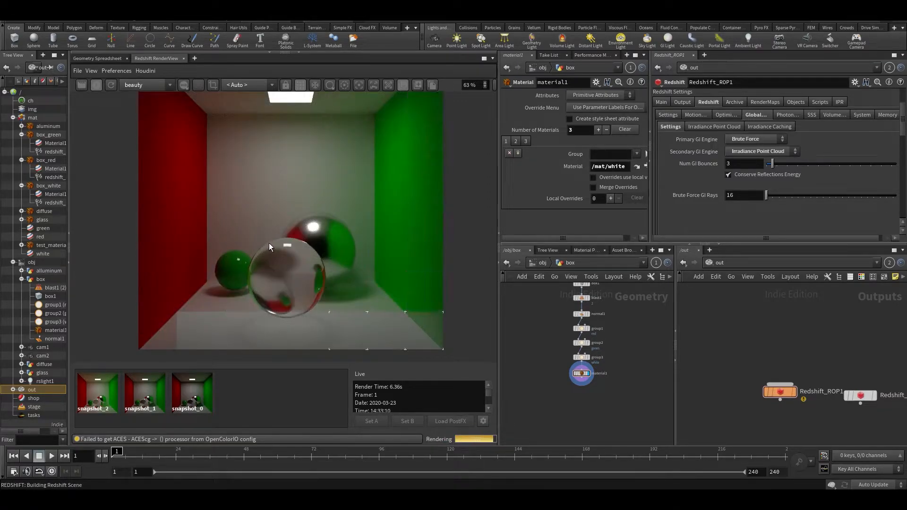
Store a snapshot of the 3-bounce render and hide the snapshot strip to examine the spheres up close
{"action": "left_click", "coordinate": [417, 85]}
{"action": "left_click", "coordinate": [402, 85]}
{"action": "scroll", "coordinate": [371, 206], "scroll_direction": "down", "scroll_amount": 2}
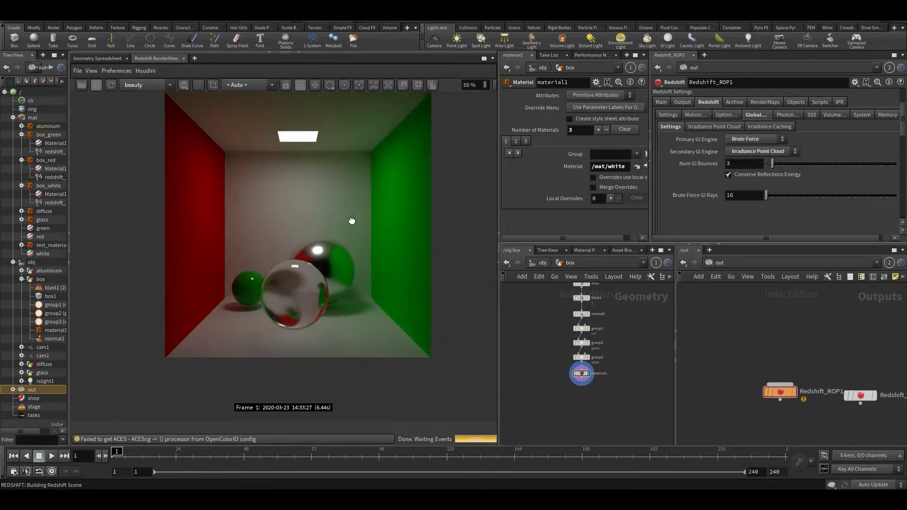
{"action": "middle_click_drag", "start_coordinate": [356, 219], "coordinate": [316, 270]}
{"action": "scroll", "coordinate": [314, 275], "scroll_direction": "up", "scroll_amount": 3}
{"action": "middle_click_drag", "start_coordinate": [256, 325], "coordinate": [313, 257]}
{"action": "scroll", "coordinate": [259, 321], "scroll_direction": "up", "scroll_amount": 5}
Return to the object level and bring the alluminum, diffuse and glass objects into view
{"action": "left_click", "coordinate": [541, 262]}
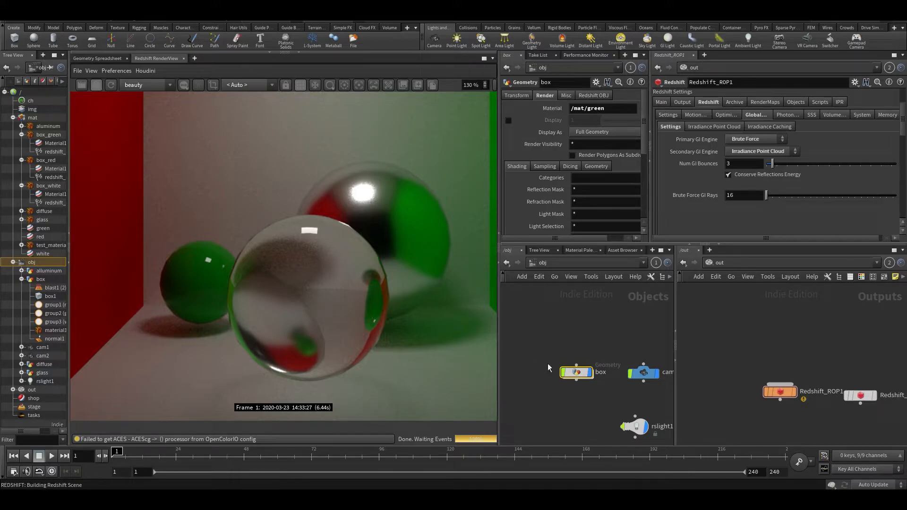
{"action": "scroll", "coordinate": [571, 317], "scroll_direction": "down", "scroll_amount": 3}
{"action": "middle_click_drag", "start_coordinate": [617, 412], "coordinate": [524, 391]}
{"action": "scroll", "coordinate": [570, 376], "scroll_direction": "up", "scroll_amount": 3}
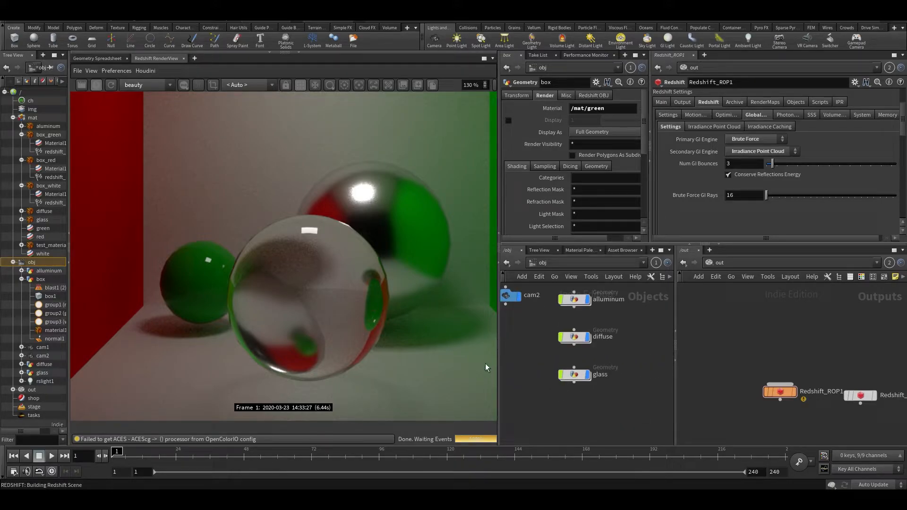
{"action": "double_click", "coordinate": [577, 376]}
{"action": "key", "text": "Tab"}
{"action": "type", "text": "sub"}
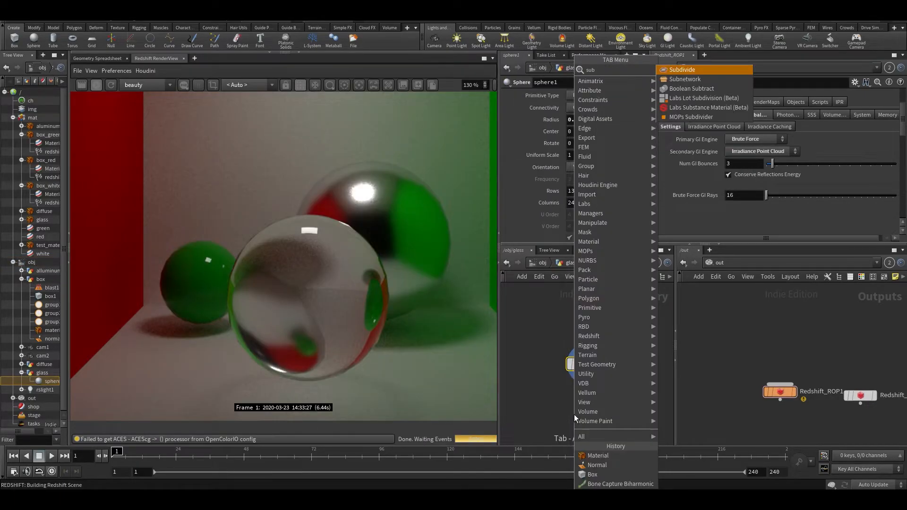
{"action": "key", "text": "Escape"}
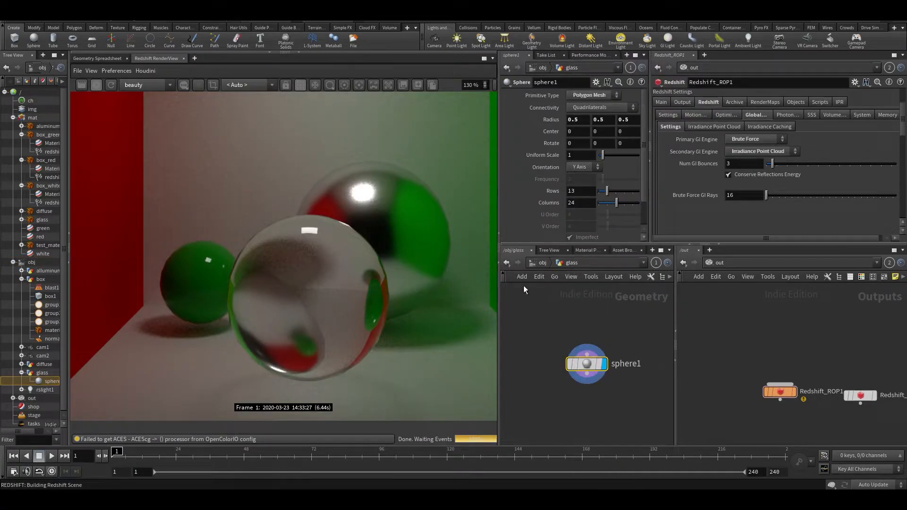
{"action": "left_click", "coordinate": [542, 263]}
Show the glass object's Redshift OBJ parameters and widen the parameter pane to reveal all its settings
{"action": "left_click", "coordinate": [548, 370]}
{"action": "middle_click_drag", "start_coordinate": [548, 370], "coordinate": [566, 411]}
{"action": "scroll", "coordinate": [546, 390], "scroll_direction": "down", "scroll_amount": 3}
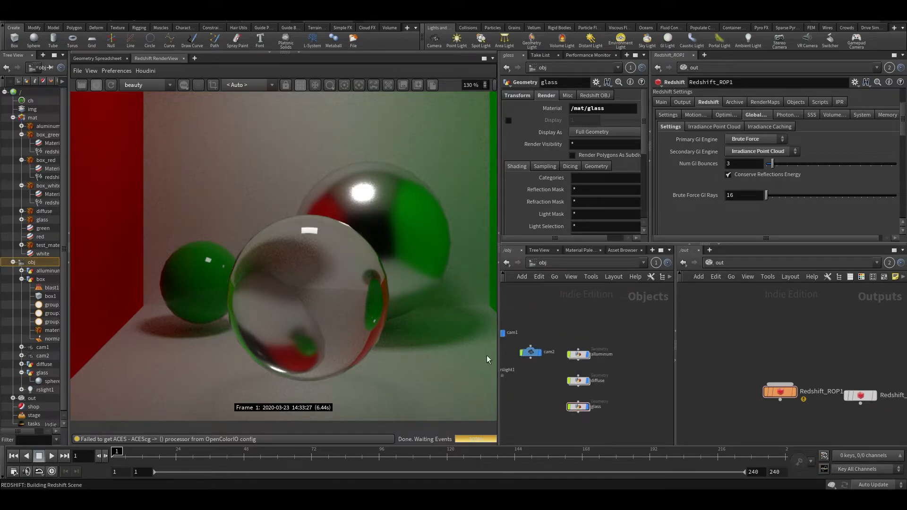
{"action": "scroll", "coordinate": [430, 303], "scroll_direction": "down", "scroll_amount": 3}
{"action": "scroll", "coordinate": [398, 285], "scroll_direction": "down", "scroll_amount": 2}
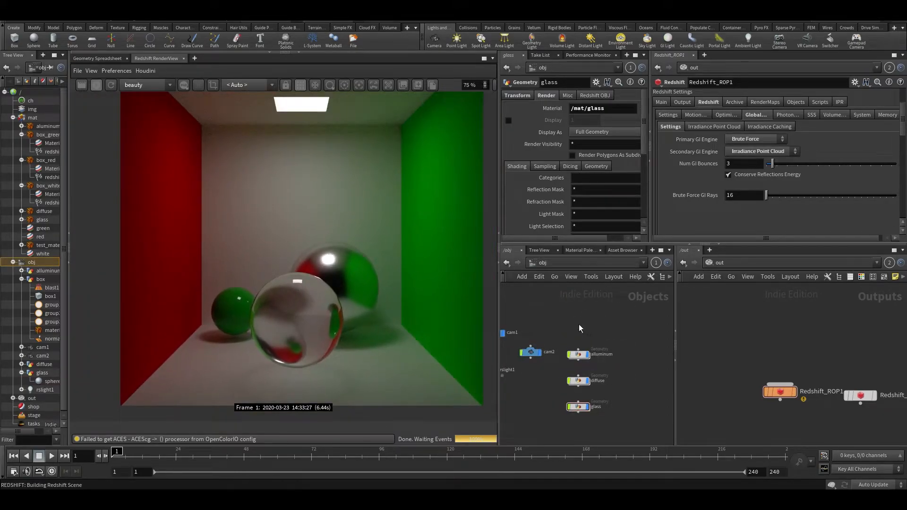
{"action": "scroll", "coordinate": [543, 429], "scroll_direction": "up", "scroll_amount": 3}
{"action": "left_click_drag", "start_coordinate": [552, 424], "coordinate": [646, 385]}
{"action": "middle_click_drag", "start_coordinate": [581, 398], "coordinate": [533, 400]}
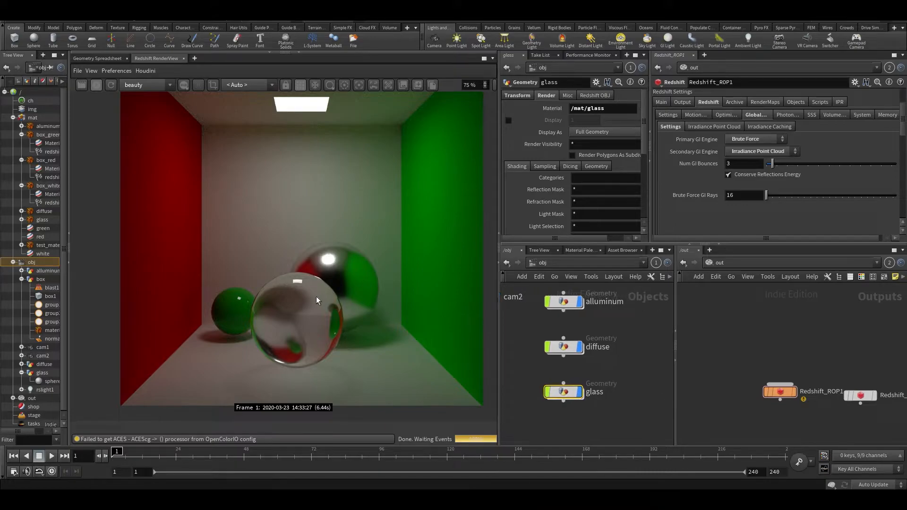
{"action": "left_click", "coordinate": [591, 96]}
{"action": "left_click_drag", "start_coordinate": [498, 255], "coordinate": [404, 255]}
{"action": "left_click_drag", "start_coordinate": [560, 203], "coordinate": [629, 203]}
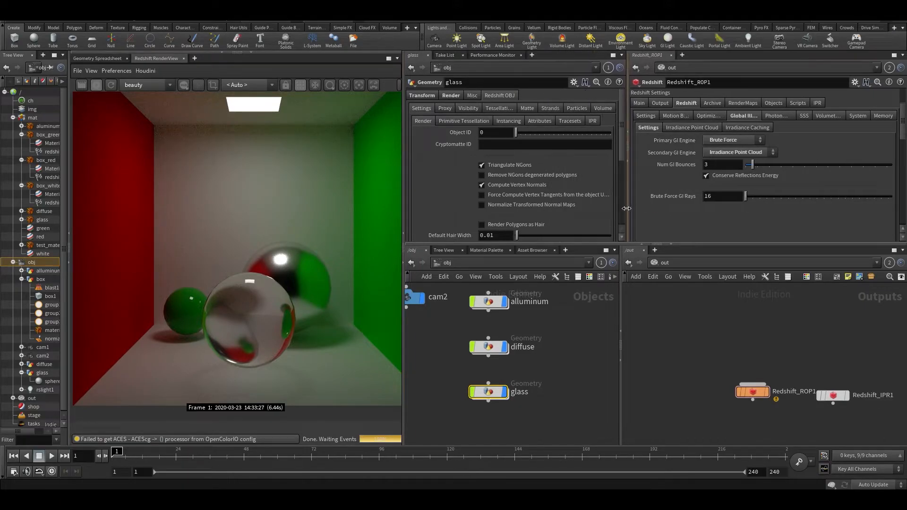
Enable tessellation on the glass object and restart the render to check the sphere's smoothness
{"action": "left_click", "coordinate": [509, 106]}
{"action": "left_click", "coordinate": [493, 129]}
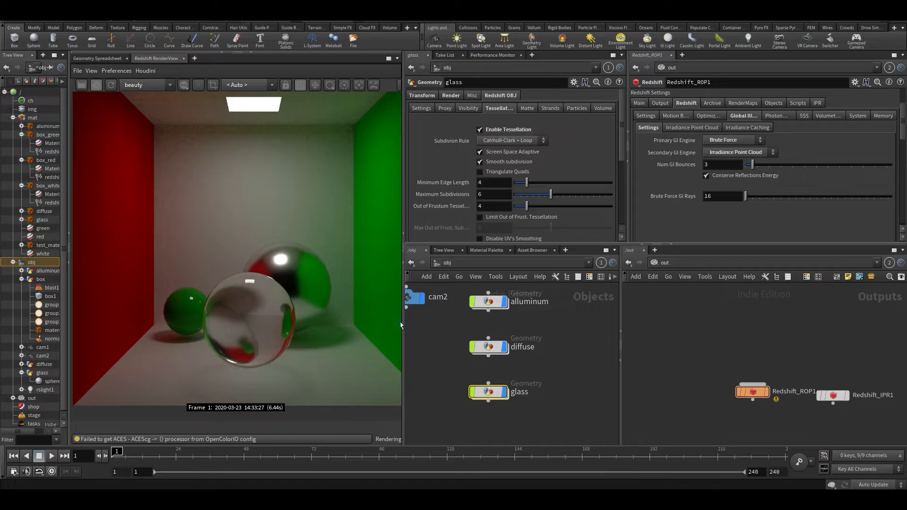
{"action": "left_click", "coordinate": [111, 85]}
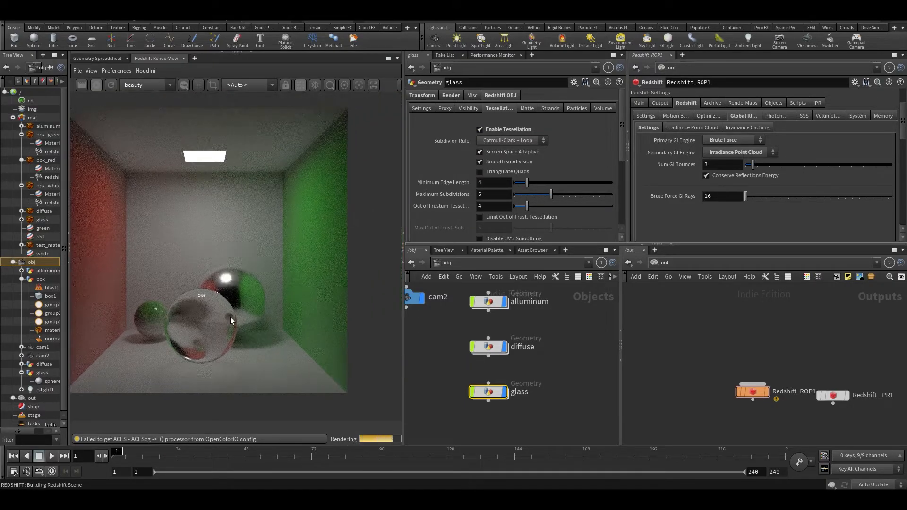
{"action": "scroll", "coordinate": [246, 267], "scroll_direction": "up", "scroll_amount": 2}
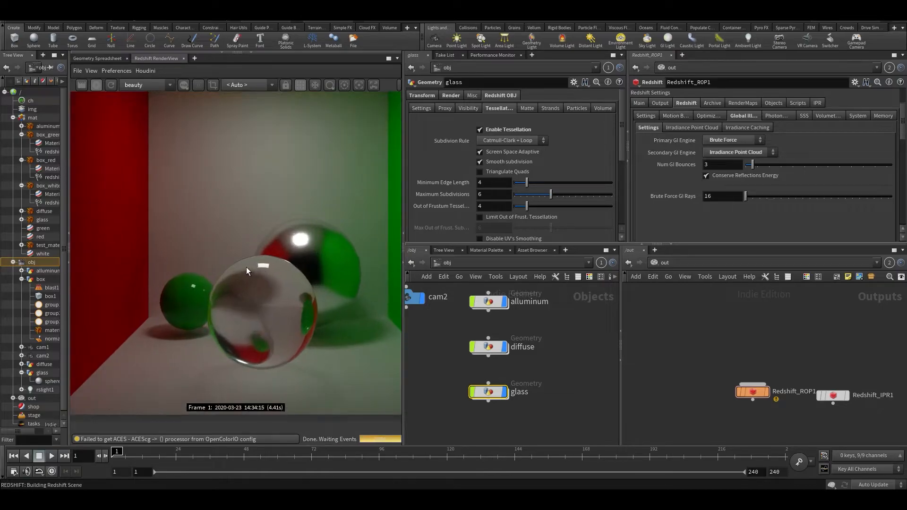
Enable Redshift tessellation on the diffuse and alluminum sphere objects
{"action": "left_click", "coordinate": [514, 343]}
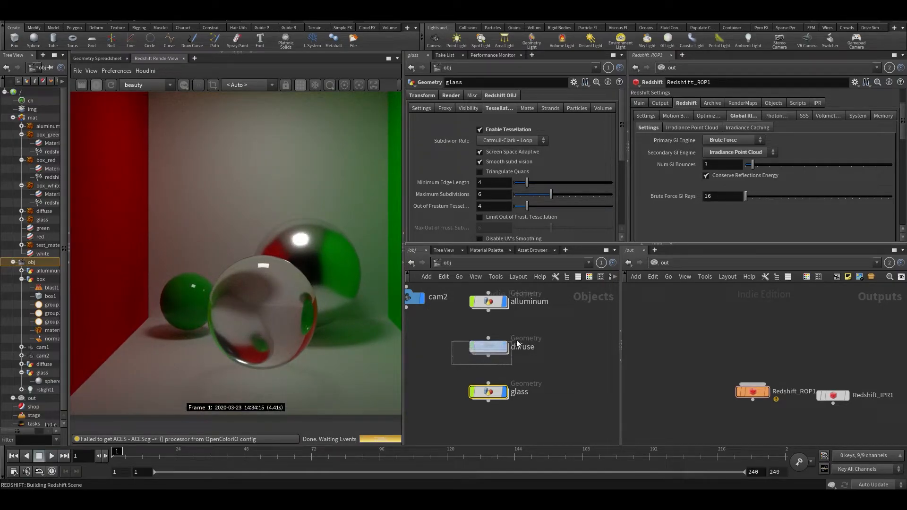
{"action": "left_click", "coordinate": [500, 95]}
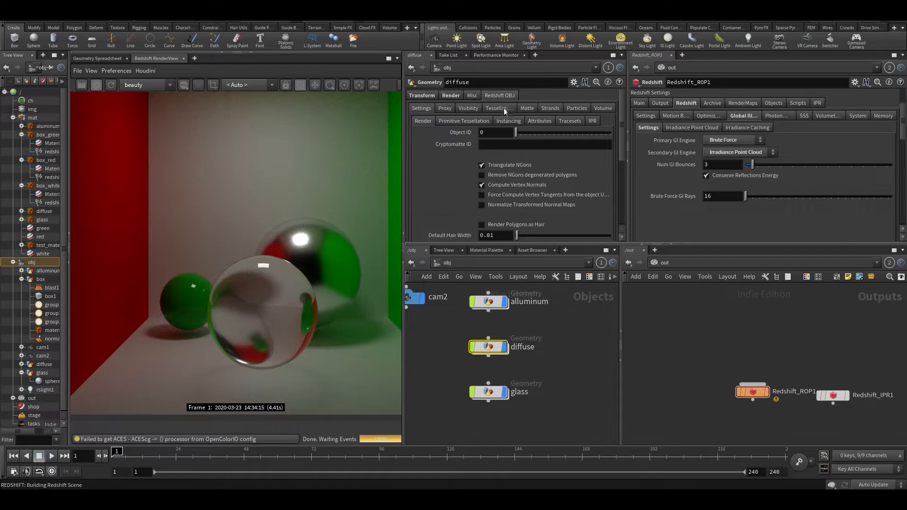
{"action": "left_click", "coordinate": [505, 108]}
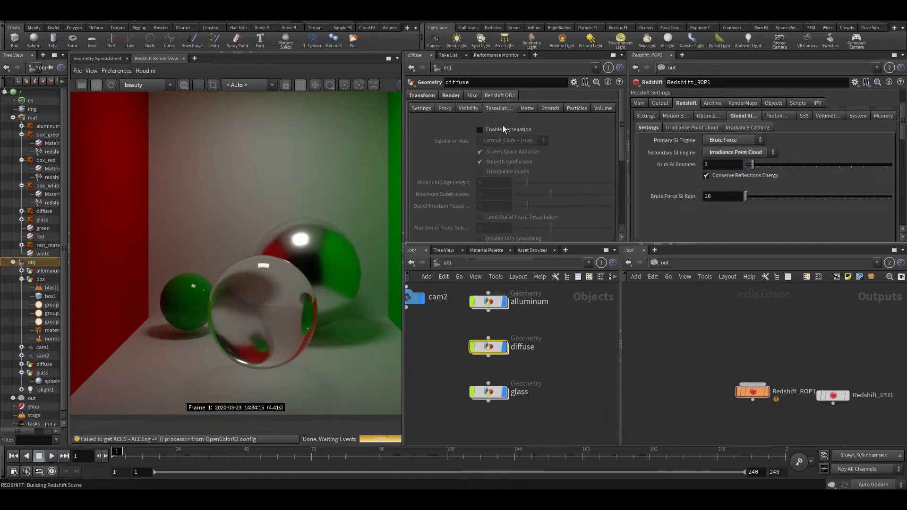
{"action": "left_click", "coordinate": [494, 303]}
{"action": "left_click", "coordinate": [499, 96]}
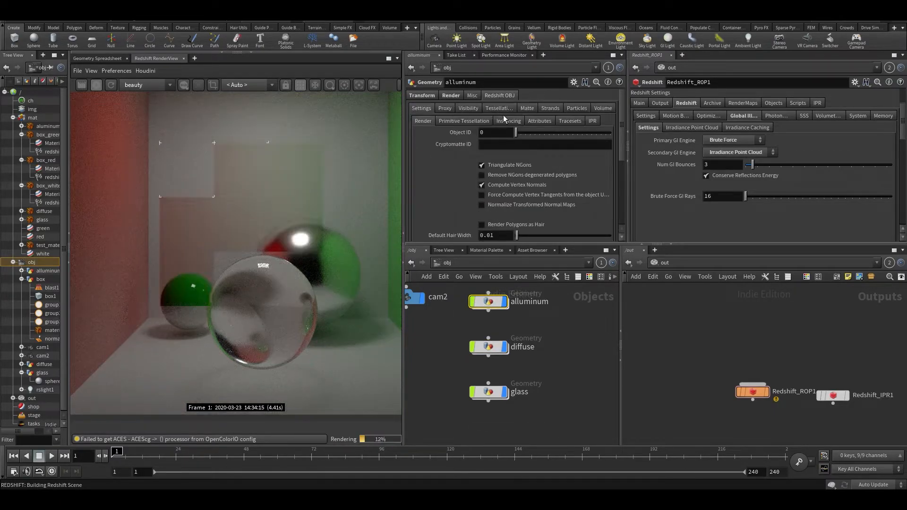
{"action": "left_click", "coordinate": [499, 108]}
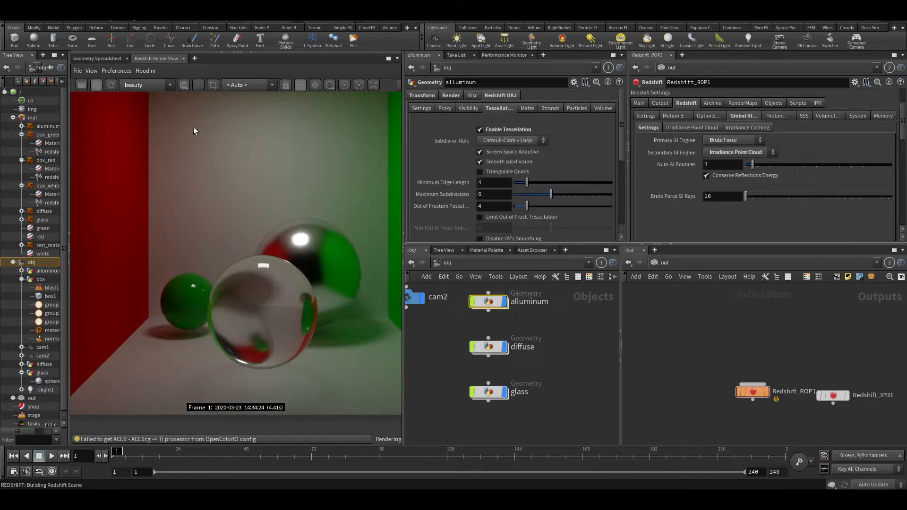
Enable Redshift tessellation on the box object and restart the render to check its effect
{"action": "scroll", "coordinate": [525, 406], "scroll_direction": "down", "scroll_amount": 3}
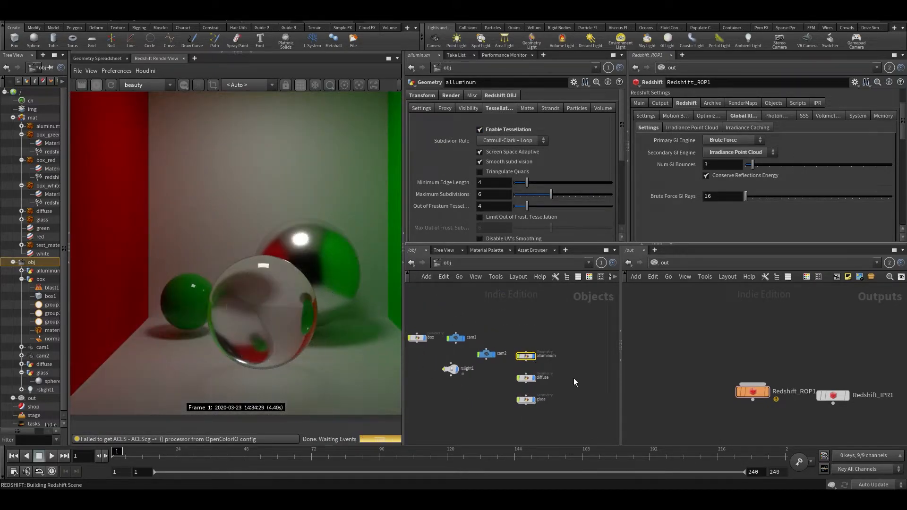
{"action": "middle_click_drag", "start_coordinate": [480, 395], "coordinate": [513, 413]}
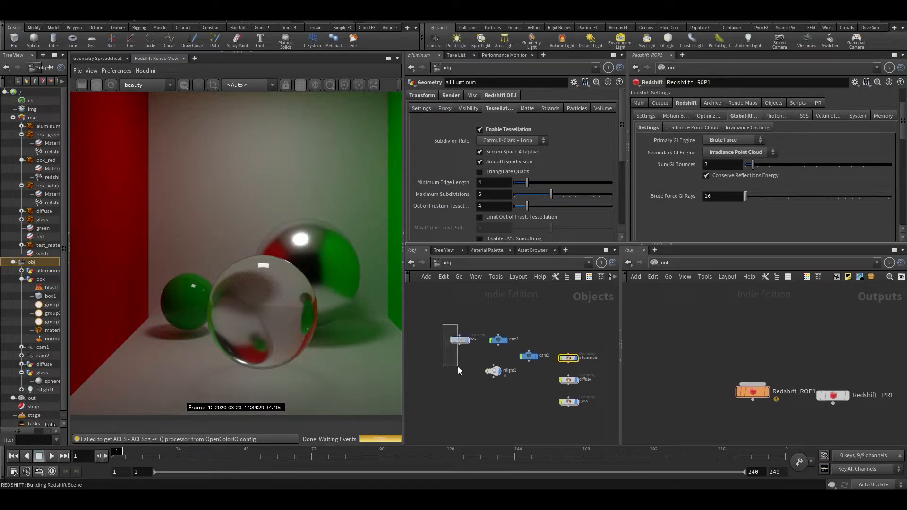
{"action": "left_click_drag", "start_coordinate": [455, 363], "coordinate": [455, 365]}
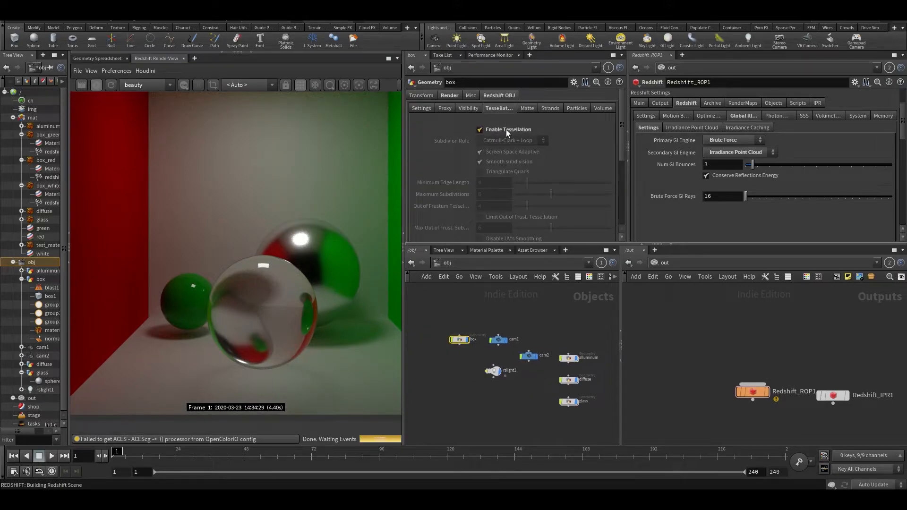
{"action": "left_click", "coordinate": [506, 130]}
{"action": "scroll", "coordinate": [239, 201], "scroll_direction": "down", "scroll_amount": 4}
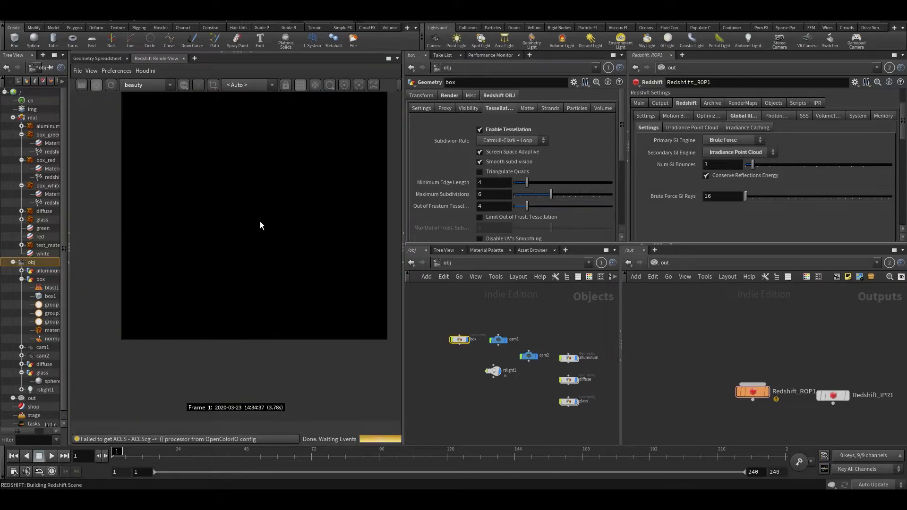
{"action": "scroll", "coordinate": [233, 268], "scroll_direction": "up", "scroll_amount": 3}
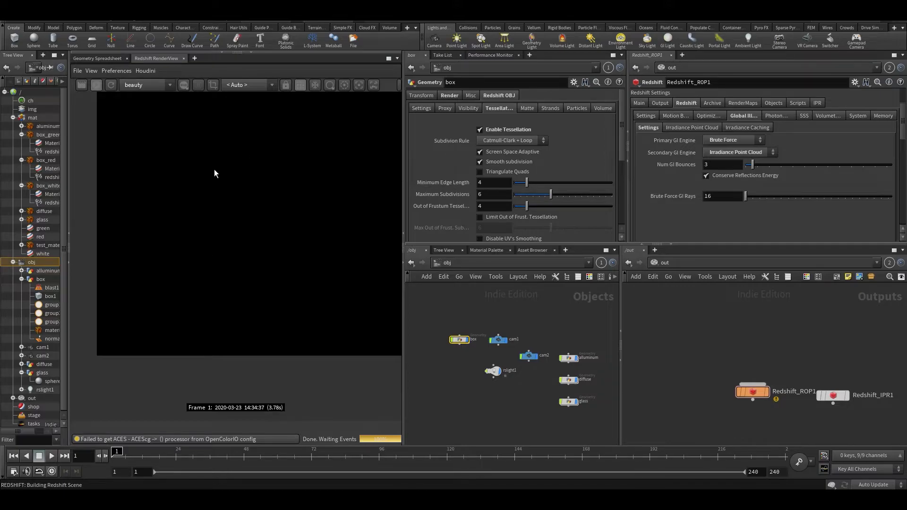
{"action": "left_click", "coordinate": [95, 85]}
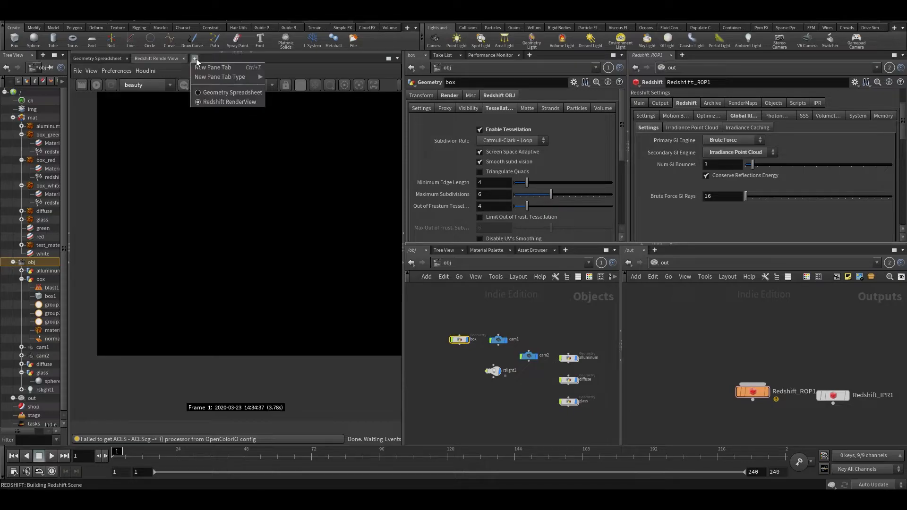
Try a Subdivide node with depth 3 after the box's material node to preview the rounding, and undo it
{"action": "left_click", "coordinate": [222, 52]}
{"action": "left_click", "coordinate": [483, 385]}
{"action": "left_click", "coordinate": [459, 339]}
{"action": "double_click", "coordinate": [459, 340]}
{"action": "key", "text": "Tab"}
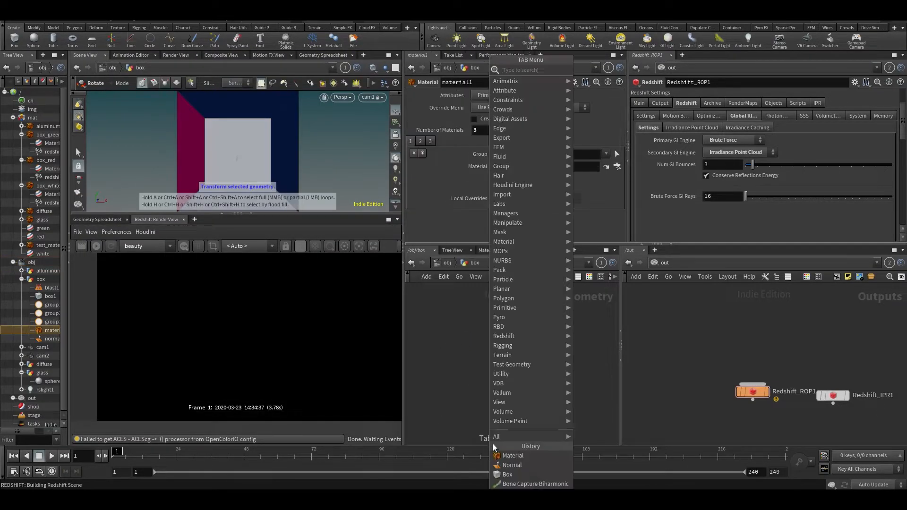
{"action": "type", "text": "subd"}
{"action": "key", "text": "Return"}
{"action": "key", "text": "Return"}
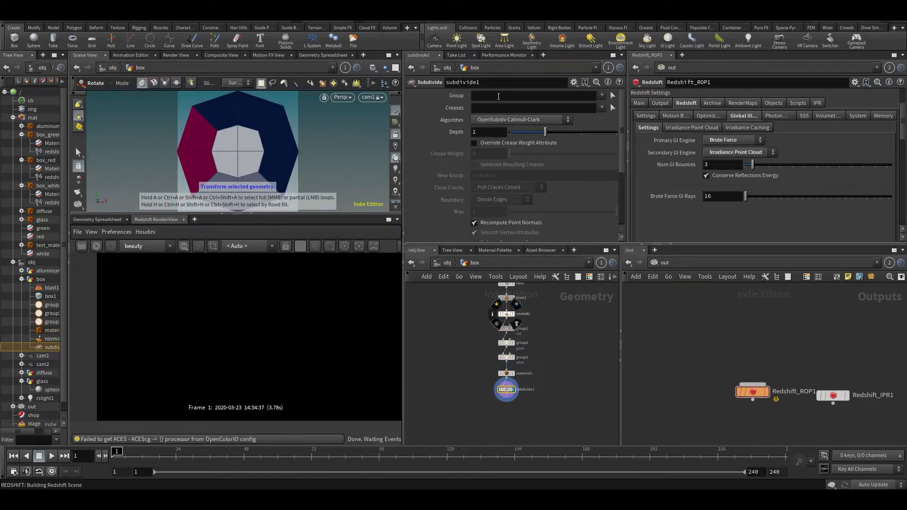
{"action": "left_click_drag", "start_coordinate": [544, 132], "coordinate": [628, 136]}
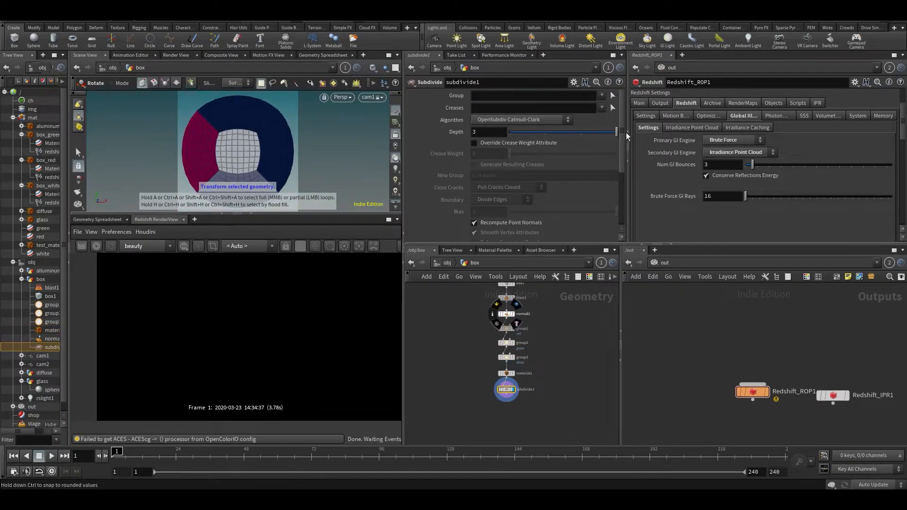
{"action": "key", "text": "ctrl+z"}
{"action": "key", "text": "ctrl+z"}
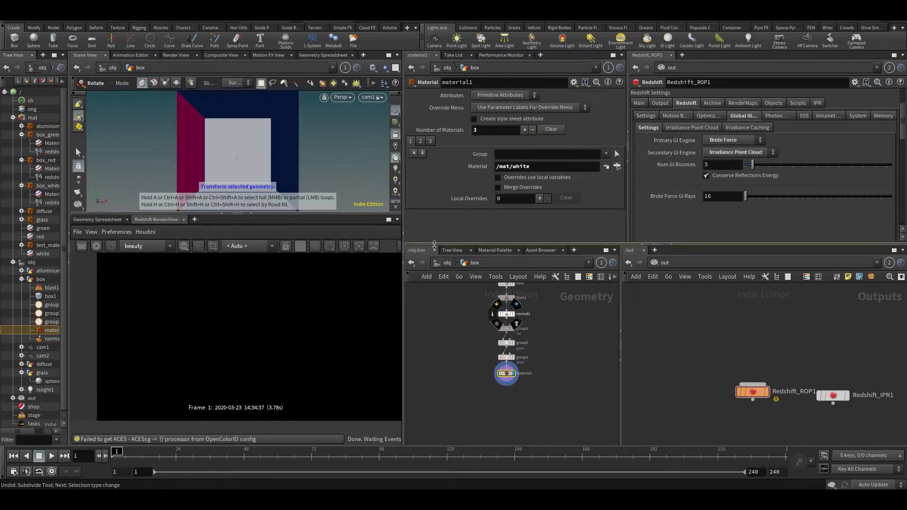
Return to the object level, turn off smooth subdivision in the box's tessellation, and rerender to check the whole box
{"action": "left_click", "coordinate": [443, 263]}
{"action": "left_click", "coordinate": [500, 162]}
{"action": "left_click", "coordinate": [97, 246]}
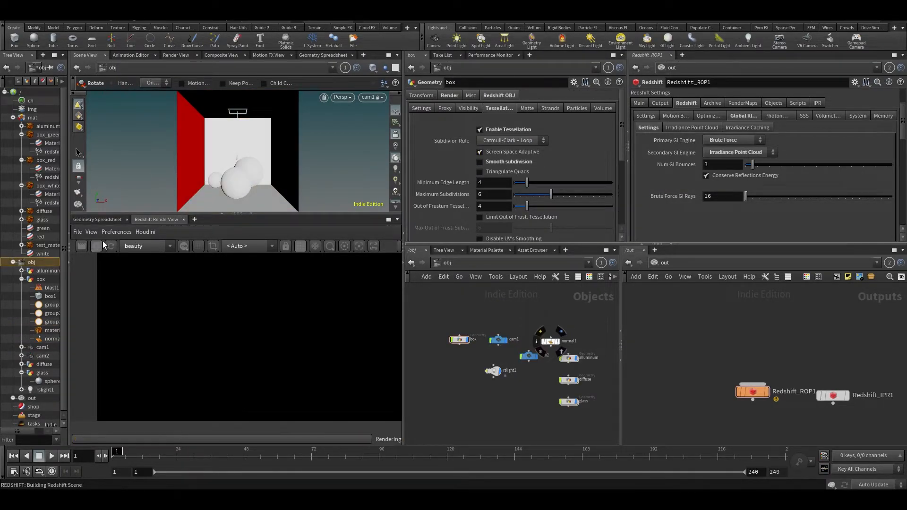
{"action": "left_click", "coordinate": [223, 215]}
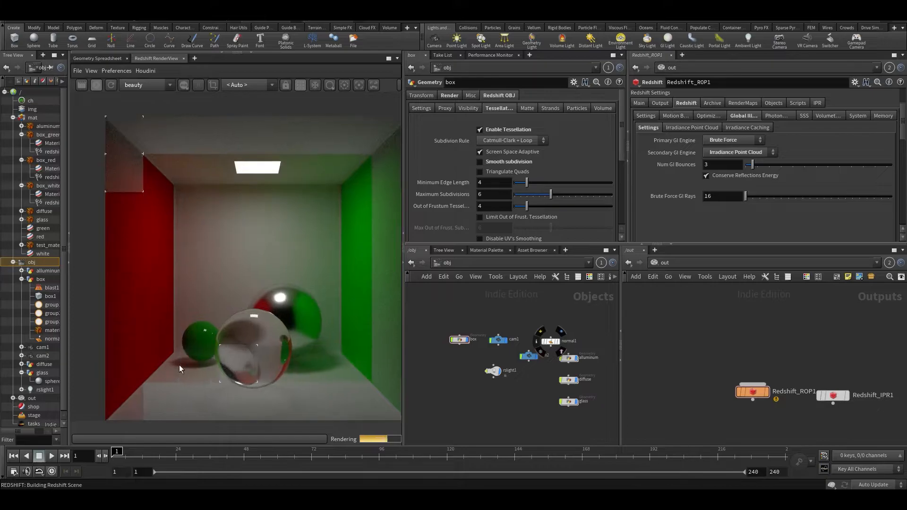
{"action": "scroll", "coordinate": [184, 358], "scroll_direction": "up", "scroll_amount": 3}
{"action": "scroll", "coordinate": [175, 331], "scroll_direction": "down", "scroll_amount": 3}
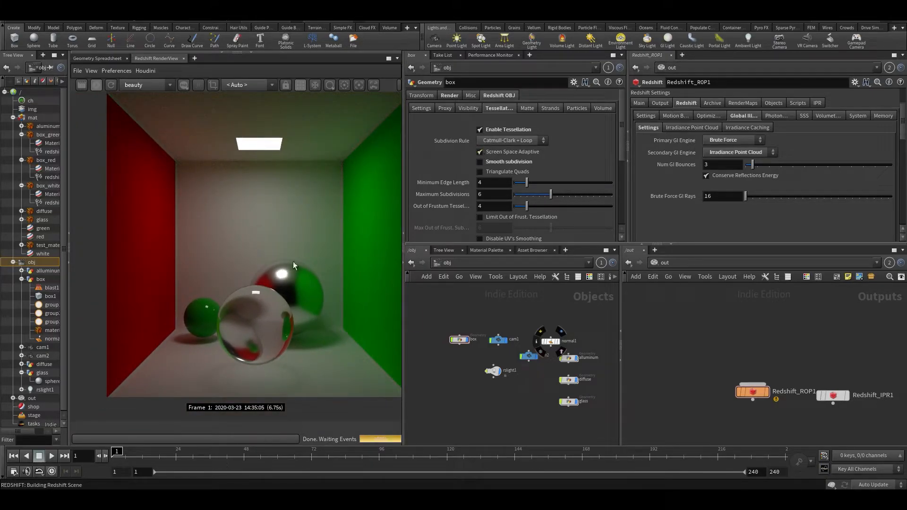
{"action": "middle_click_drag", "start_coordinate": [289, 270], "coordinate": [272, 273]}
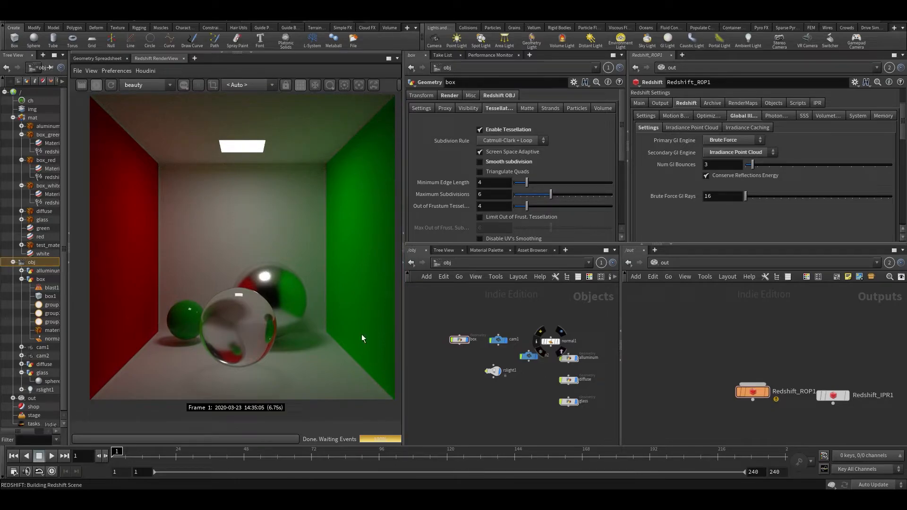
Disable the box's tessellation and inspect the rendered corner for comparison
{"action": "left_click", "coordinate": [479, 129]}
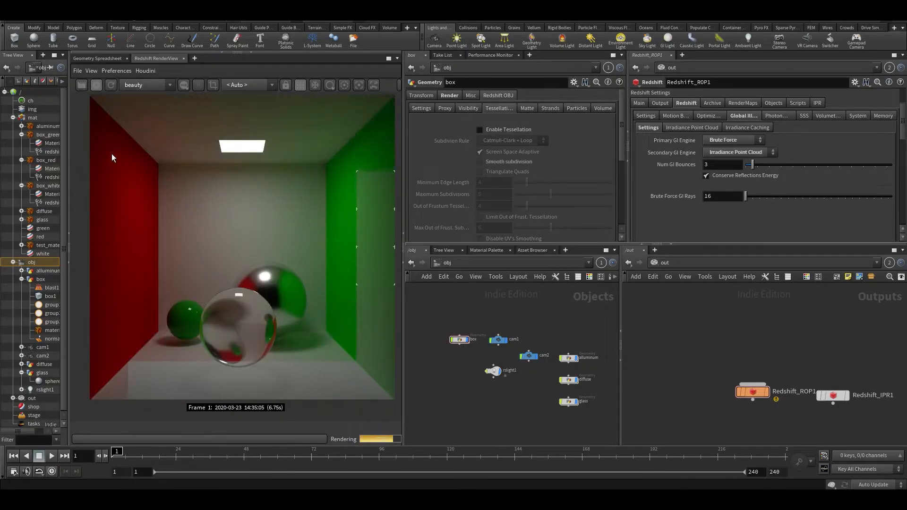
{"action": "scroll", "coordinate": [113, 152], "scroll_direction": "up", "scroll_amount": 2}
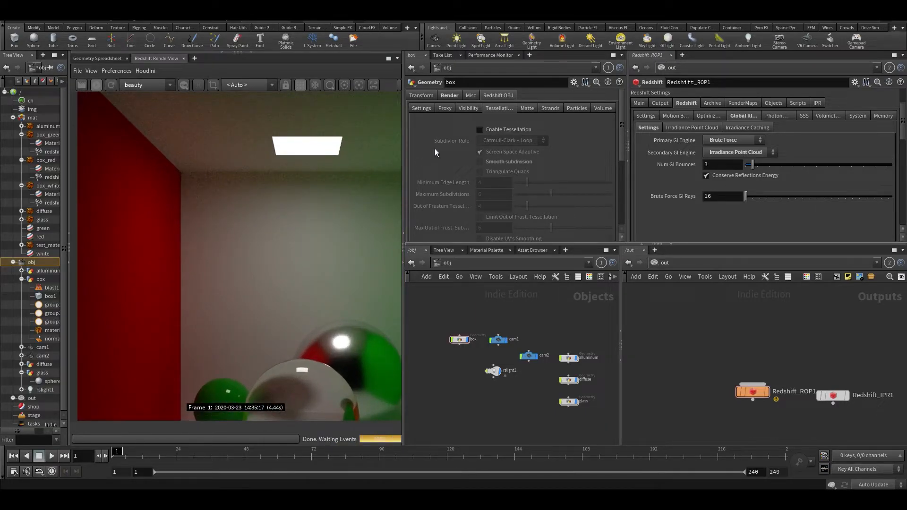
{"action": "scroll", "coordinate": [208, 141], "scroll_direction": "down", "scroll_amount": 2}
Limit rendering to a region around the upper corner of the red wall, and widen the render view with its snapshots shown
{"action": "left_click", "coordinate": [217, 85]}
{"action": "left_click_drag", "start_coordinate": [112, 174], "coordinate": [203, 177]}
{"action": "left_click_drag", "start_coordinate": [163, 143], "coordinate": [188, 183]}
{"action": "scroll", "coordinate": [220, 183], "scroll_direction": "up", "scroll_amount": 1}
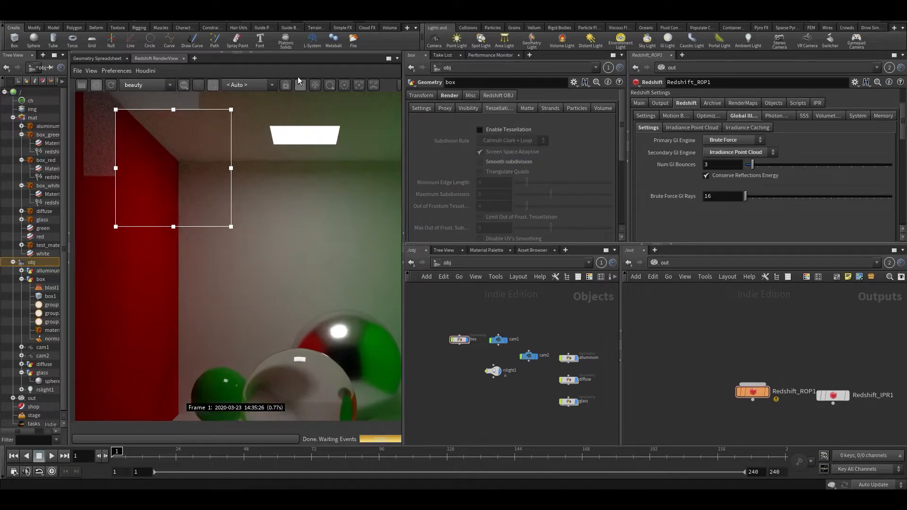
{"action": "left_click_drag", "start_coordinate": [404, 109], "coordinate": [529, 118]}
{"action": "left_click", "coordinate": [419, 85]}
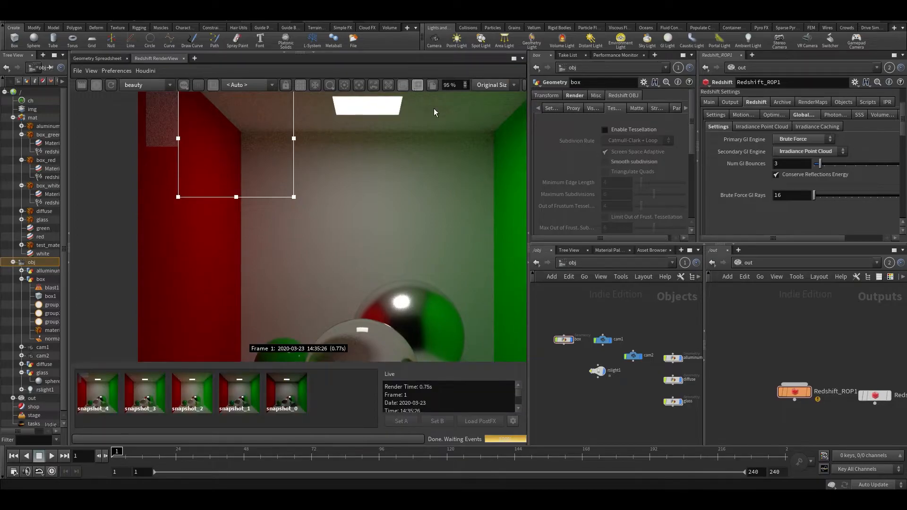
Enable the box's tessellation again and rerender the region to inspect the corner edges up close
{"action": "left_click", "coordinate": [605, 129]}
{"action": "scroll", "coordinate": [250, 166], "scroll_direction": "up", "scroll_amount": 1}
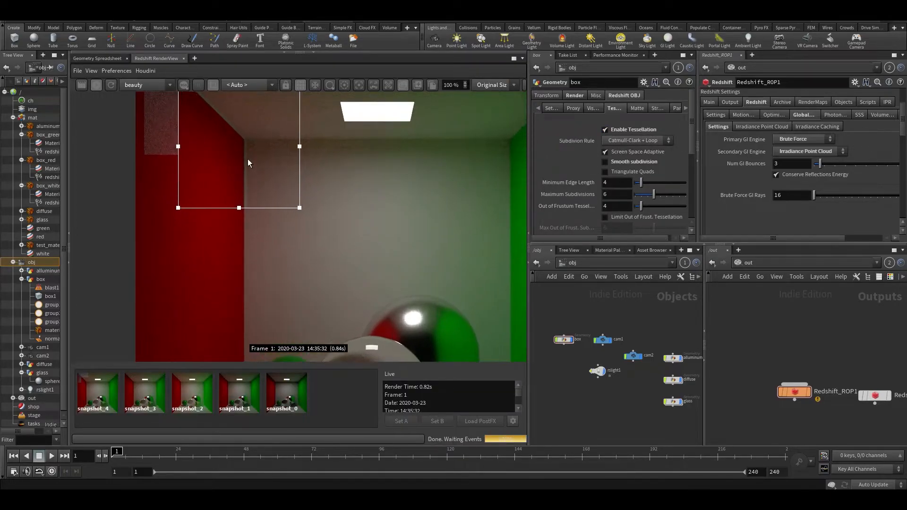
{"action": "scroll", "coordinate": [241, 142], "scroll_direction": "up", "scroll_amount": 2}
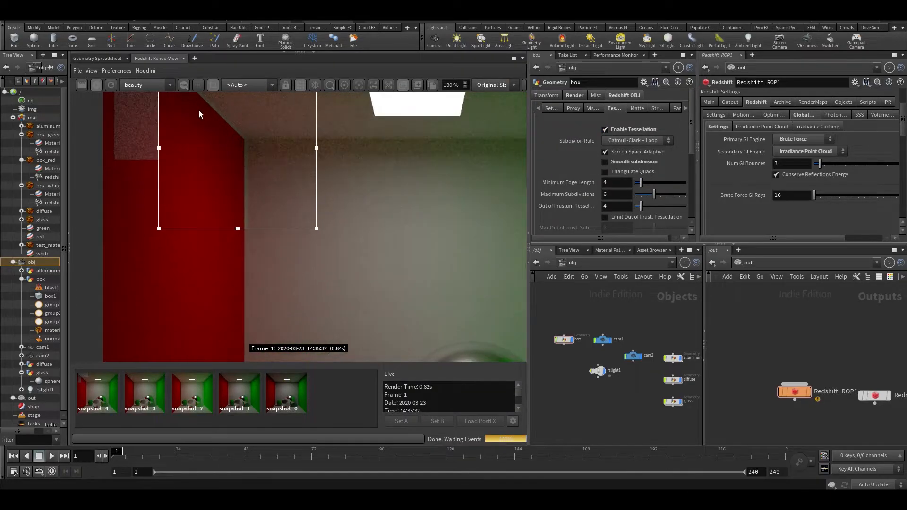
{"action": "left_click", "coordinate": [112, 86]}
{"action": "middle_click_drag", "start_coordinate": [213, 157], "coordinate": [222, 236]}
{"action": "scroll", "coordinate": [223, 207], "scroll_direction": "up", "scroll_amount": 2}
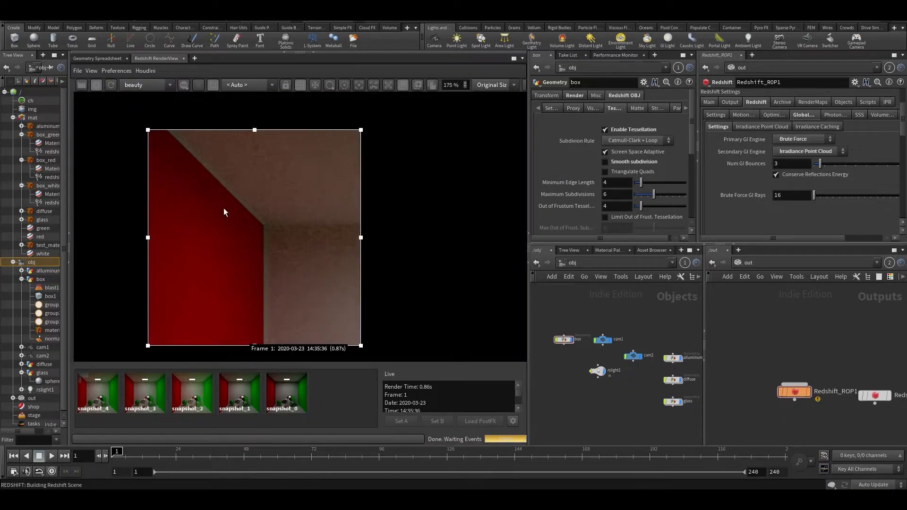
{"action": "scroll", "coordinate": [224, 208], "scroll_direction": "up", "scroll_amount": 2}
{"action": "scroll", "coordinate": [263, 208], "scroll_direction": "down", "scroll_amount": 5}
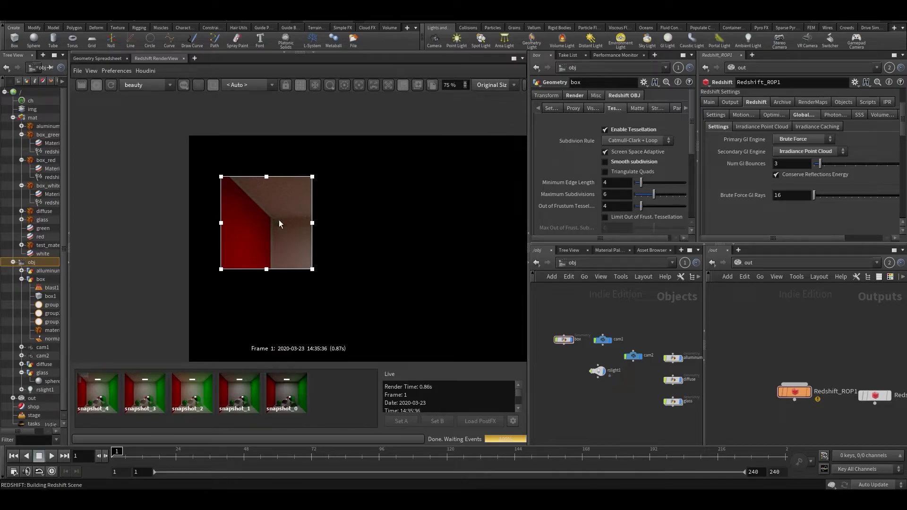
Turn off the render region and rerender the full frame
{"action": "left_click", "coordinate": [213, 85]}
{"action": "scroll", "coordinate": [287, 201], "scroll_direction": "down", "scroll_amount": 3}
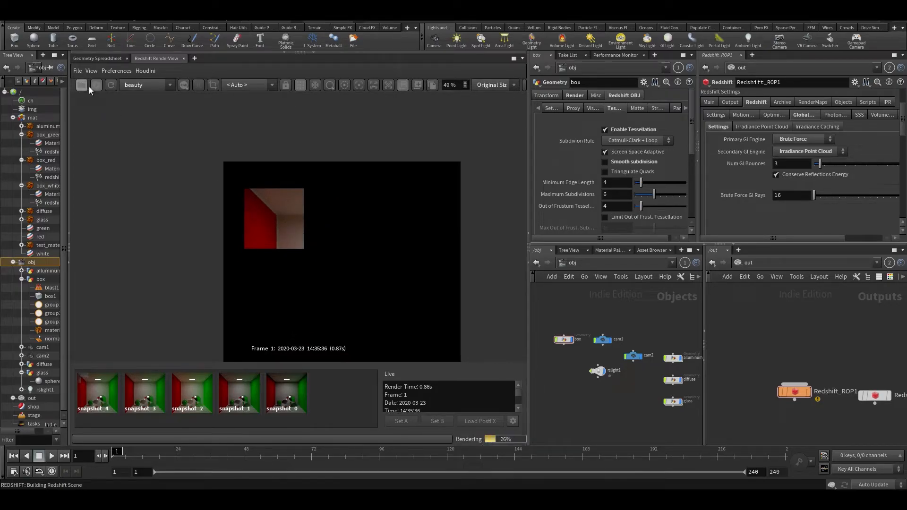
{"action": "middle_click_drag", "start_coordinate": [305, 279], "coordinate": [265, 188]}
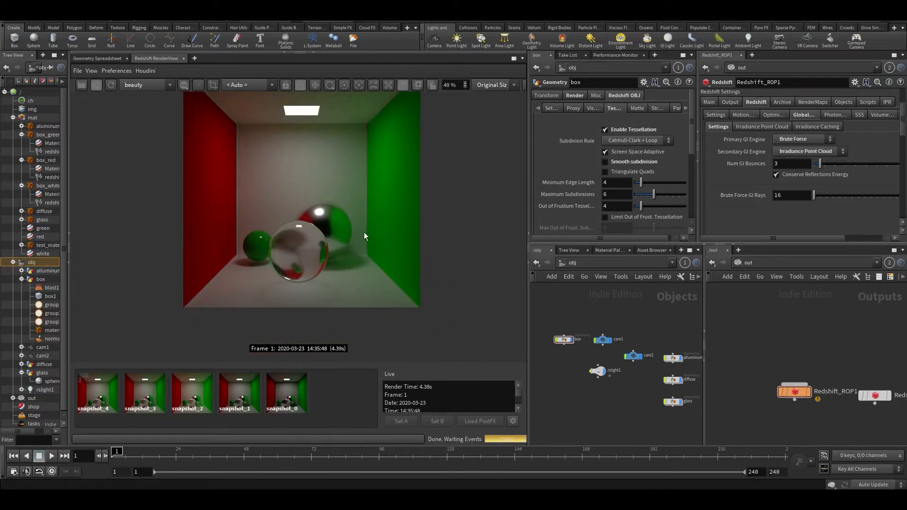
{"action": "scroll", "coordinate": [354, 232], "scroll_direction": "up", "scroll_amount": 2}
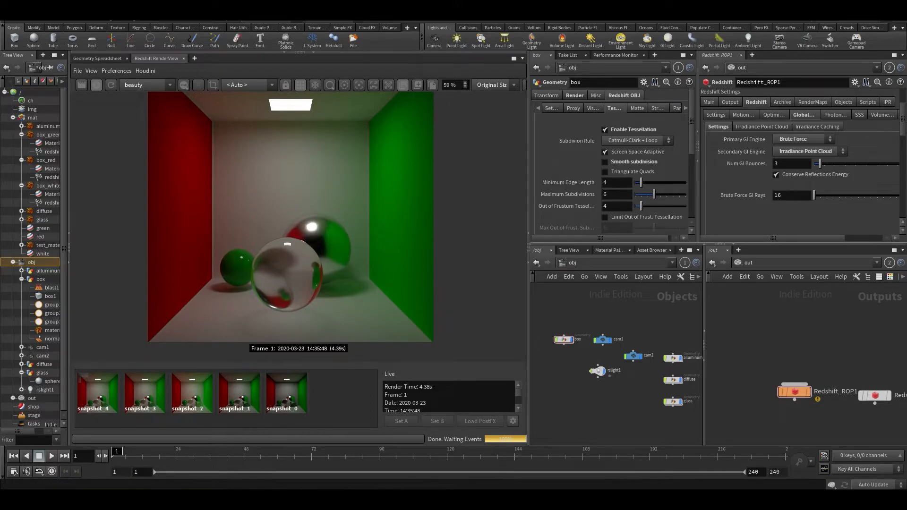
Reposition the Redshift_ROP1 node in the output network and save the scene file
{"action": "left_click", "coordinate": [242, 499]}
{"action": "left_click_drag", "start_coordinate": [791, 392], "coordinate": [795, 379]}
{"action": "key", "text": "ctrl+s"}
{"action": "middle_click_drag", "start_coordinate": [776, 335], "coordinate": [769, 345]}
{"action": "scroll", "coordinate": [269, 215], "scroll_direction": "up", "scroll_amount": 3}
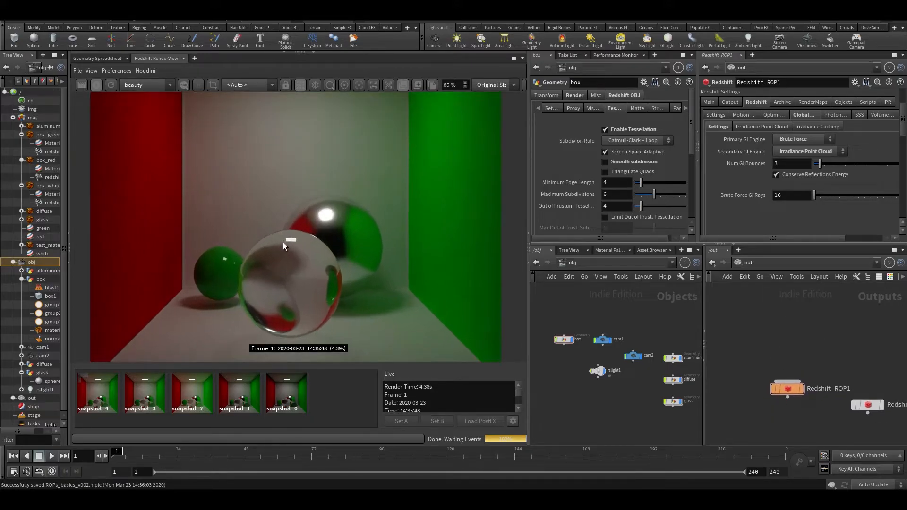
Examine the spheres and the back wall close up for noise in the render
{"action": "scroll", "coordinate": [273, 206], "scroll_direction": "down", "scroll_amount": 2}
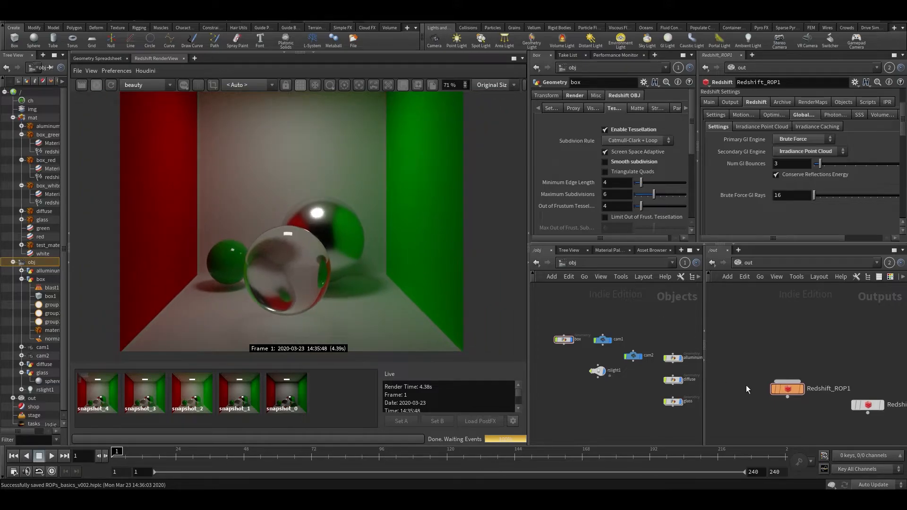
{"action": "left_click_drag", "start_coordinate": [785, 381], "coordinate": [780, 388]}
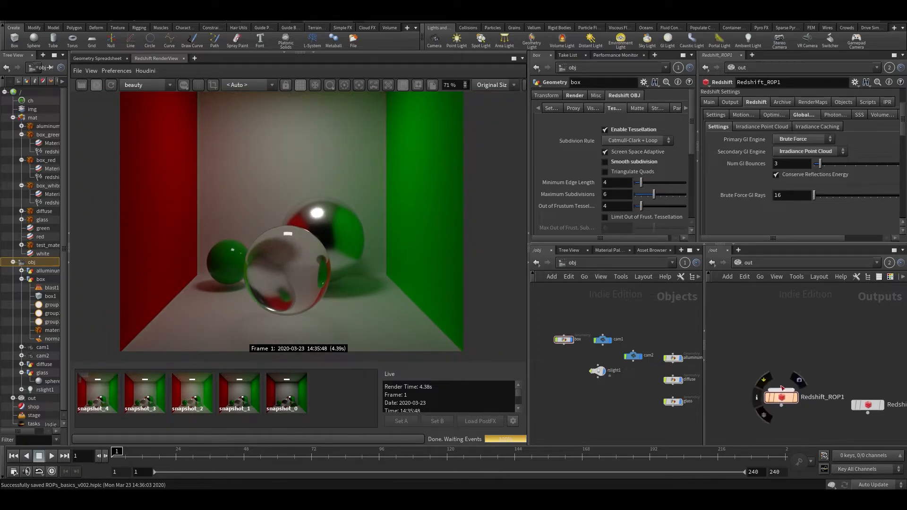
{"action": "scroll", "coordinate": [299, 259], "scroll_direction": "up", "scroll_amount": 2}
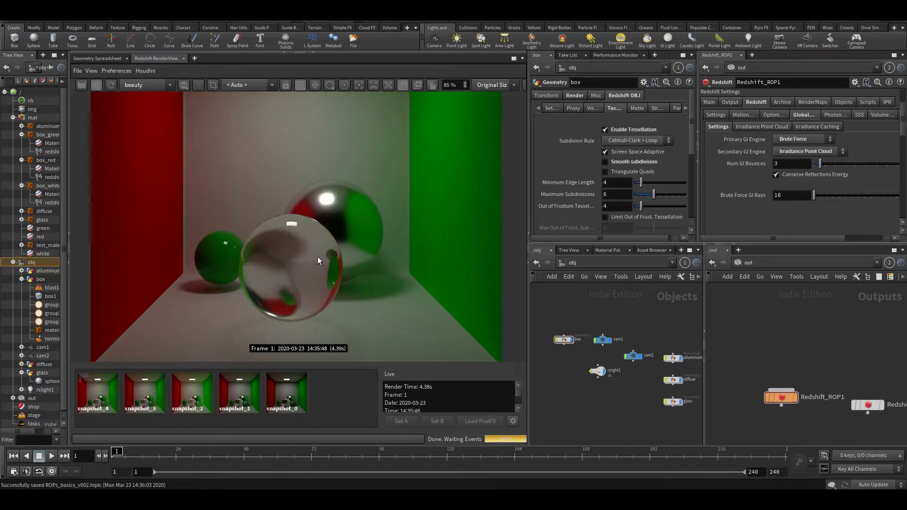
{"action": "scroll", "coordinate": [309, 274], "scroll_direction": "up", "scroll_amount": 1}
{"action": "scroll", "coordinate": [293, 242], "scroll_direction": "up", "scroll_amount": 6}
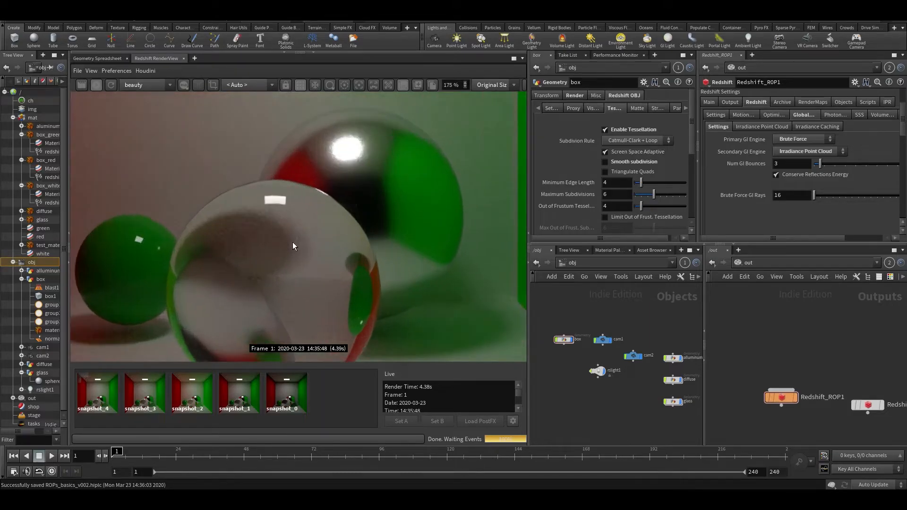
{"action": "scroll", "coordinate": [284, 231], "scroll_direction": "down", "scroll_amount": 3}
{"action": "left_click_drag", "start_coordinate": [325, 112], "coordinate": [355, 265]}
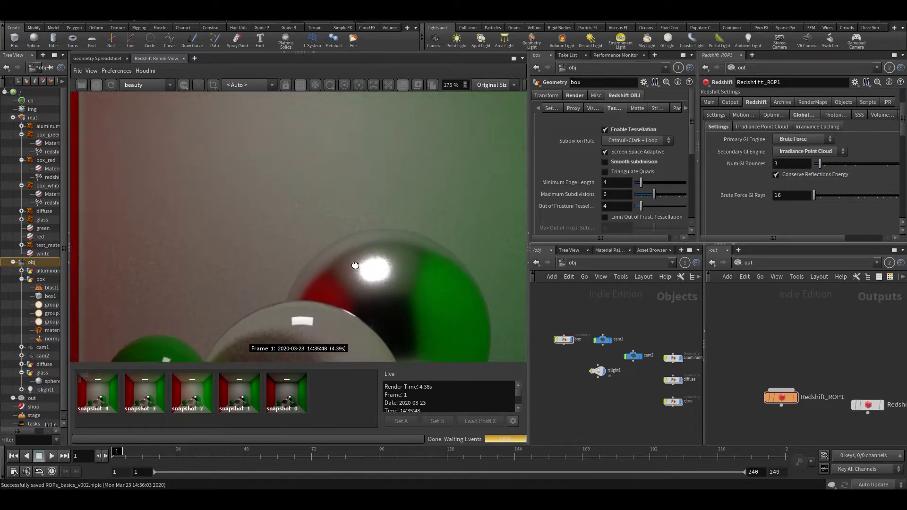
Set the unified sampling Max Samples of Redshift_ROP1 to 256 and rerender the full frame
{"action": "left_click", "coordinate": [714, 115]}
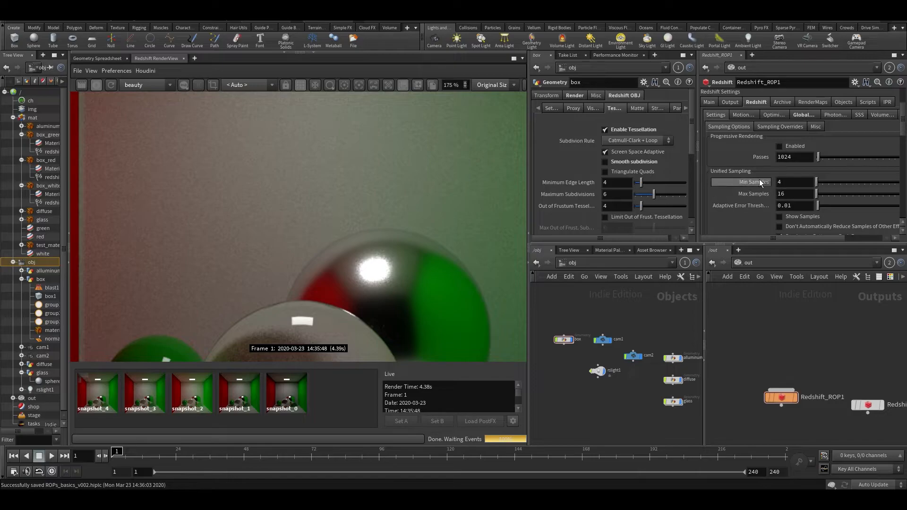
{"action": "left_click_drag", "start_coordinate": [790, 186], "coordinate": [739, 198]}
{"action": "left_click_drag", "start_coordinate": [798, 194], "coordinate": [736, 206]}
{"action": "type", "text": "2"}
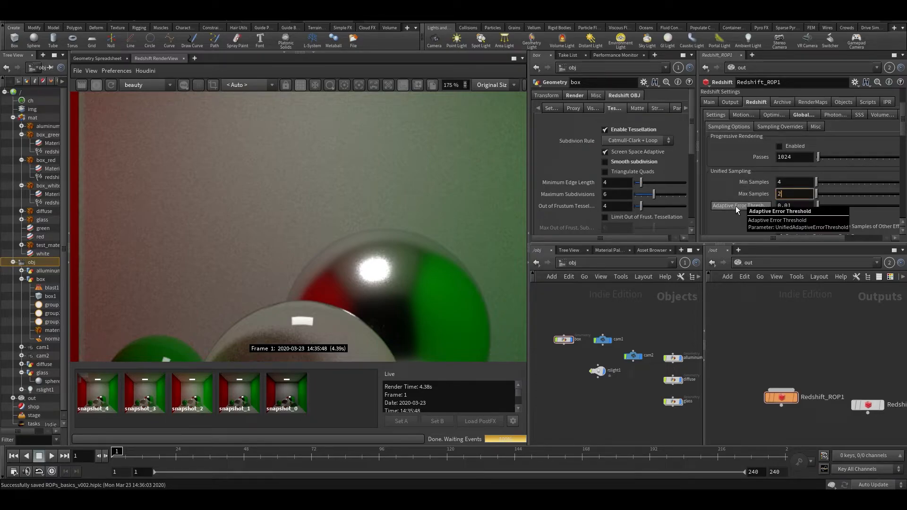
{"action": "type", "text": "56"}
{"action": "key", "text": "Return"}
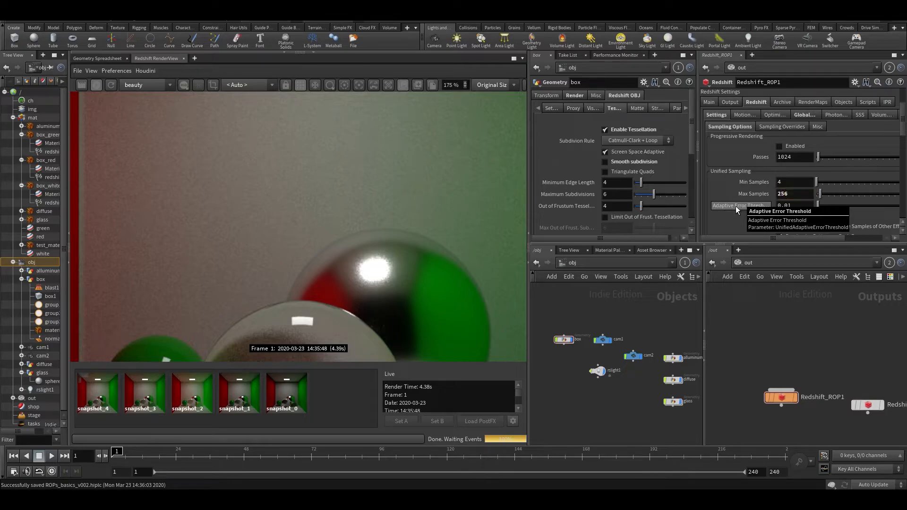
{"action": "scroll", "coordinate": [367, 148], "scroll_direction": "down", "scroll_amount": 5}
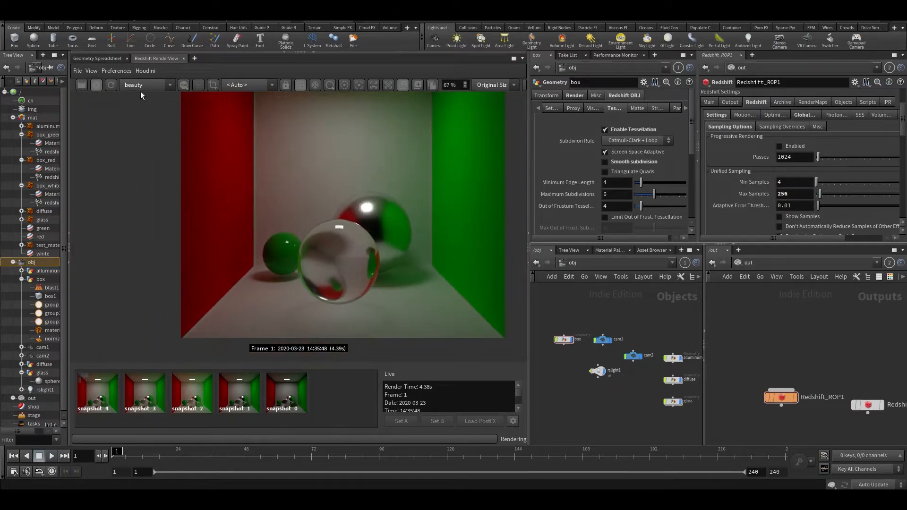
Rerender the full frame and examine the spheres close up for noise
{"action": "left_click", "coordinate": [113, 86]}
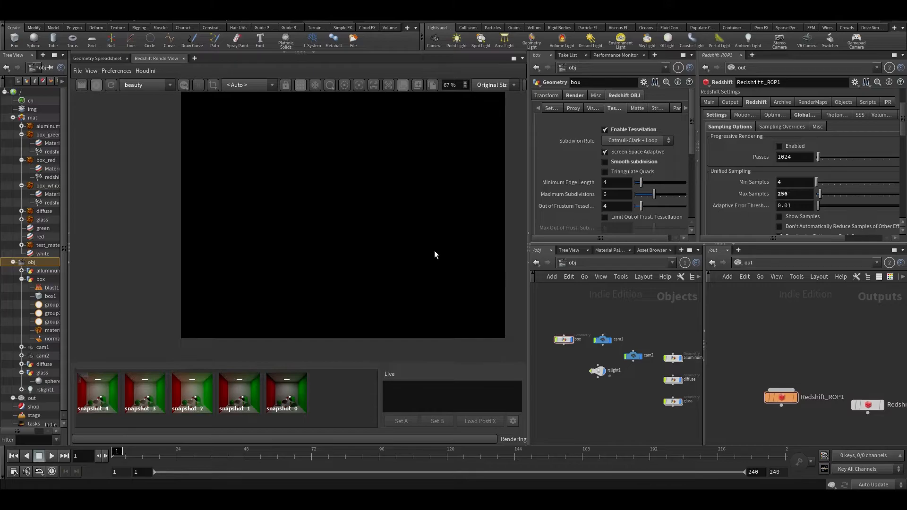
{"action": "scroll", "coordinate": [335, 246], "scroll_direction": "up", "scroll_amount": 1}
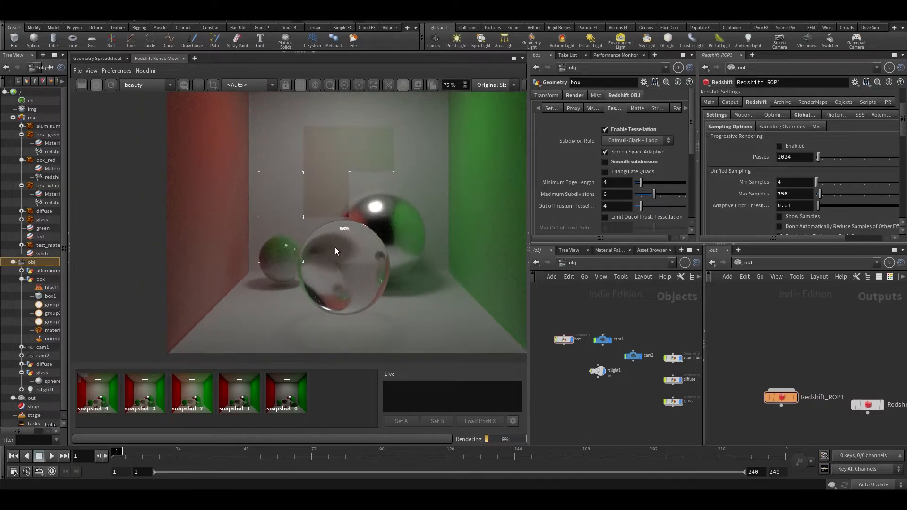
{"action": "scroll", "coordinate": [336, 244], "scroll_direction": "up", "scroll_amount": 4}
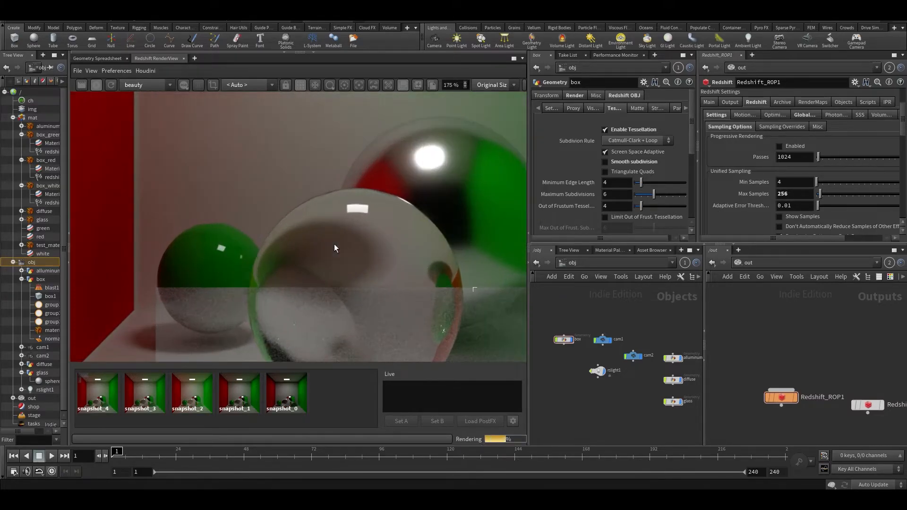
{"action": "scroll", "coordinate": [418, 198], "scroll_direction": "down", "scroll_amount": 4}
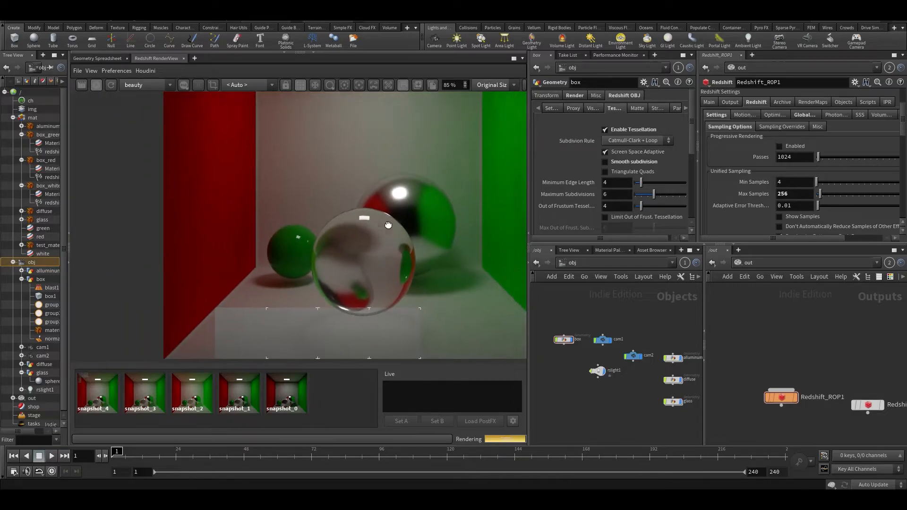
Review the global illumination settings of Redshift_ROP1 and set its unified sampling Max Samples to 16
{"action": "left_click", "coordinate": [797, 116]}
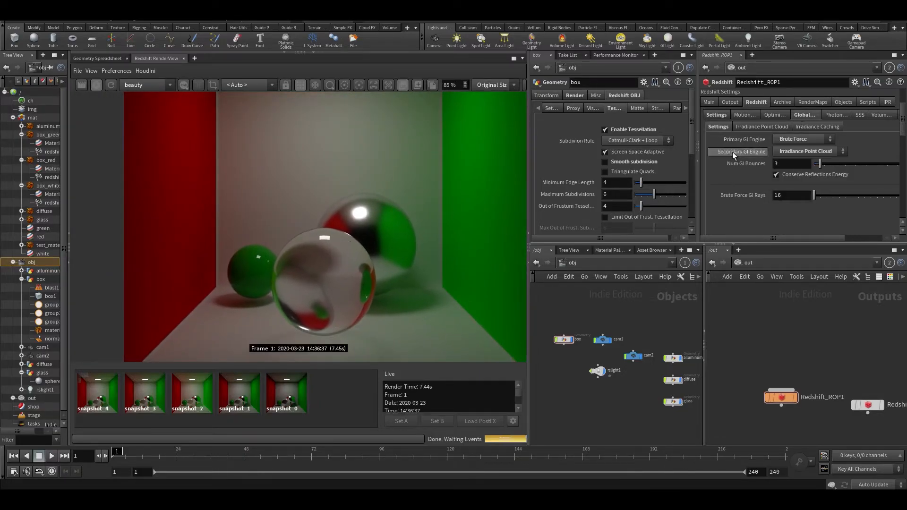
{"action": "left_click", "coordinate": [724, 115]}
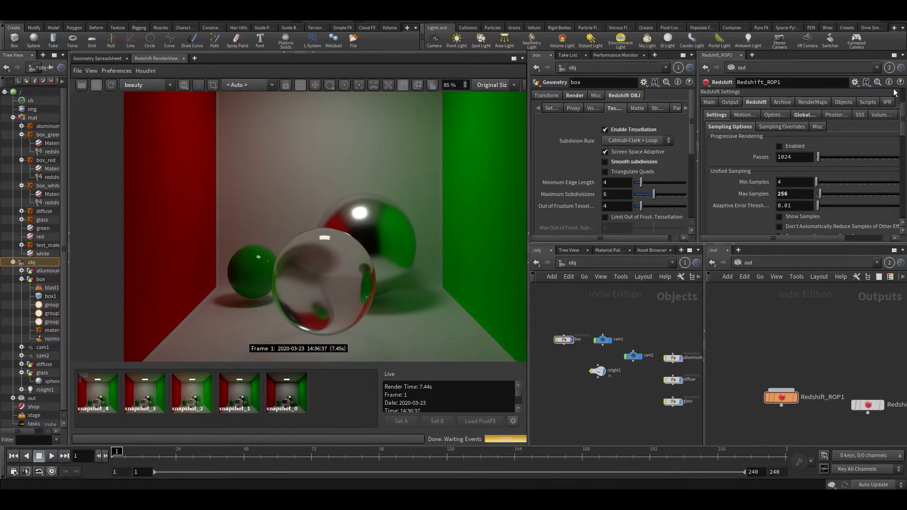
{"action": "double_click", "coordinate": [785, 194]}
{"action": "type", "text": "16"}
{"action": "key", "text": "Return"}
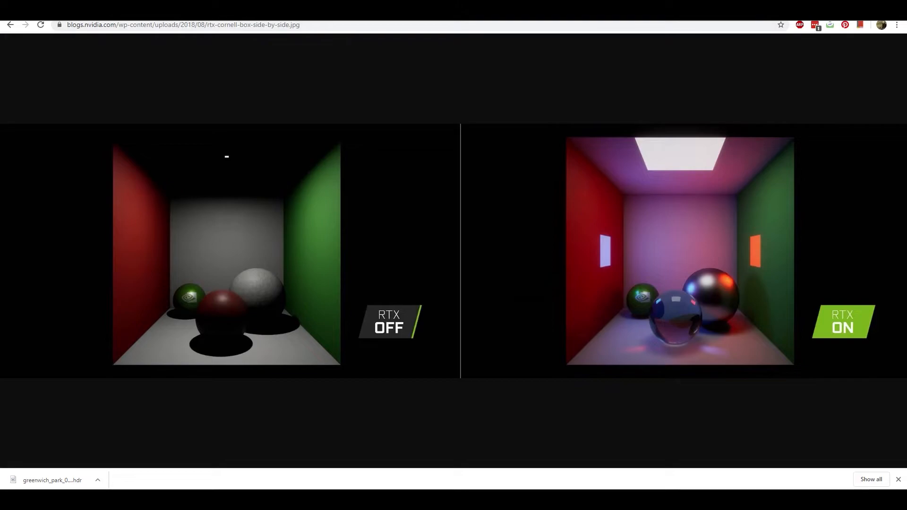
Switch to the browser and look at the Houdini Sampling and Noise tutorial on the Redshift video tutorials page
{"action": "left_click", "coordinate": [293, 8]}
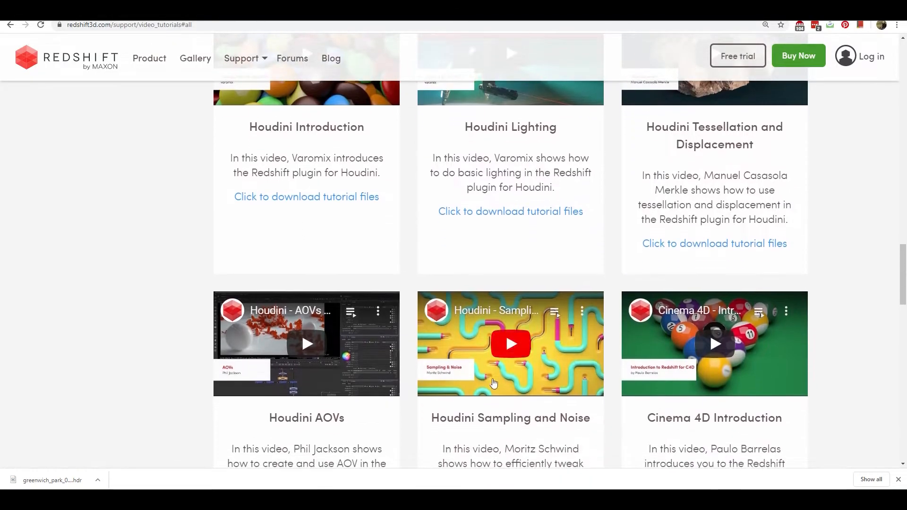
{"action": "scroll", "coordinate": [509, 435], "scroll_direction": "down", "scroll_amount": 2}
{"action": "left_click_drag", "start_coordinate": [536, 356], "coordinate": [559, 362]}
{"action": "left_click", "coordinate": [499, 403]}
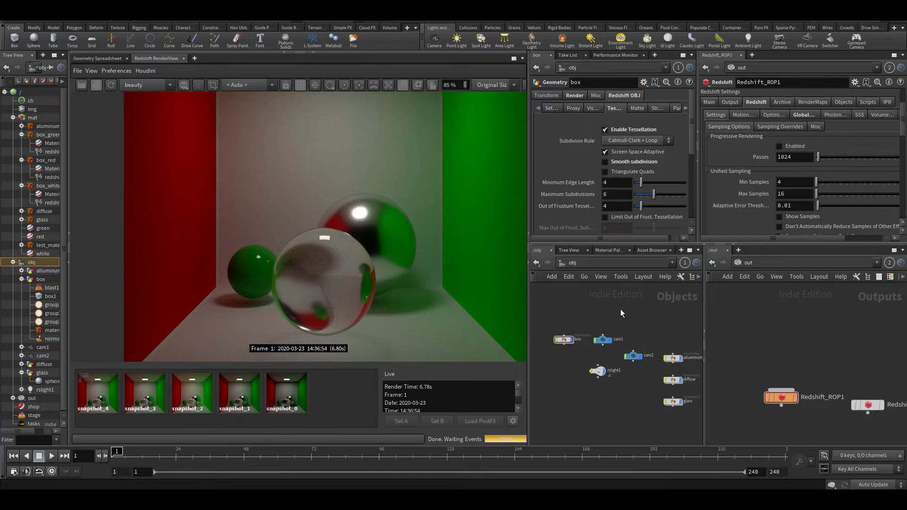
Save the Houdini scene file and check the spheres in the finished render
{"action": "key", "text": "ctrl+s"}
{"action": "scroll", "coordinate": [315, 251], "scroll_direction": "down", "scroll_amount": 2}
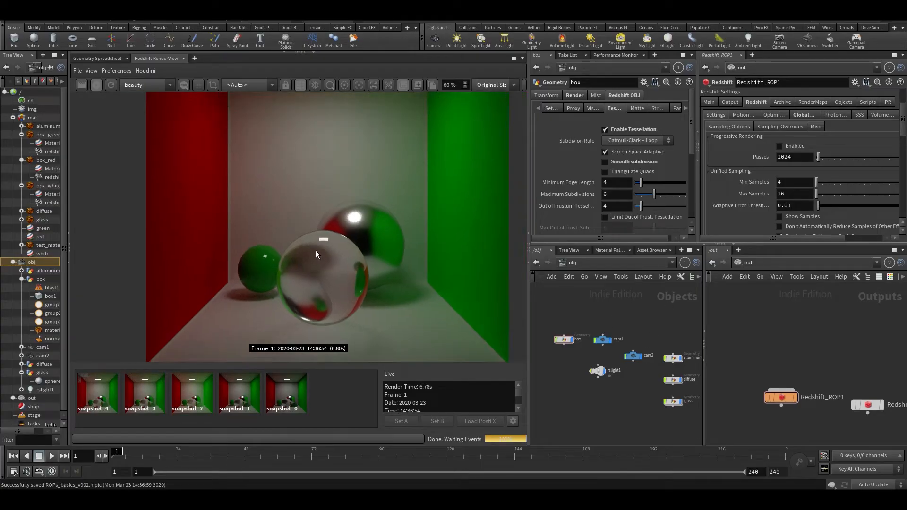
{"action": "scroll", "coordinate": [319, 246], "scroll_direction": "up", "scroll_amount": 3}
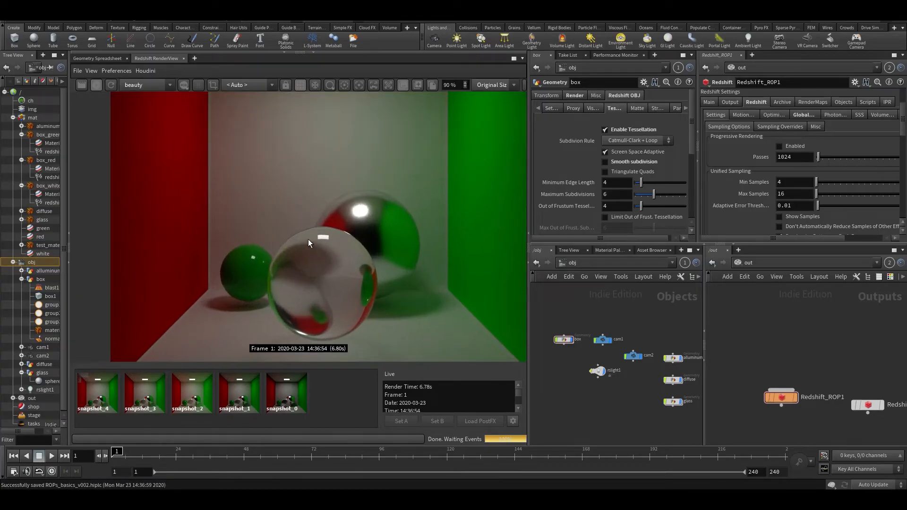
{"action": "scroll", "coordinate": [359, 218], "scroll_direction": "up", "scroll_amount": 1}
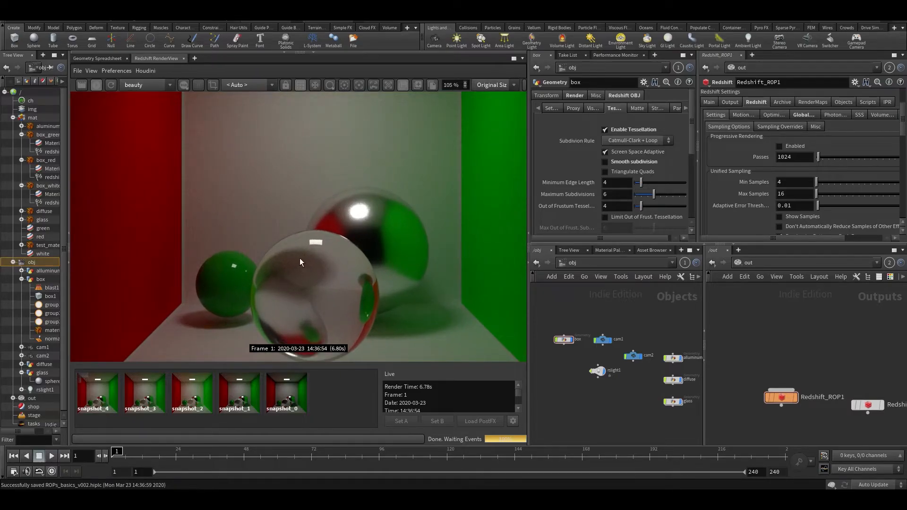
Line up the Redshift_ROP1 and Redshift IPR nodes side by side in the output network
{"action": "left_click_drag", "start_coordinate": [785, 399], "coordinate": [780, 410]}
{"action": "middle_click_drag", "start_coordinate": [809, 363], "coordinate": [799, 321]}
{"action": "mouse_move", "coordinate": [858, 362]}
{"action": "left_mouse_down"}
{"action": "mouse_move", "coordinate": [834, 365]}
{"action": "mouse_move", "coordinate": [837, 372]}
{"action": "mouse_move", "coordinate": [854, 366]}
{"action": "left_mouse_up"}
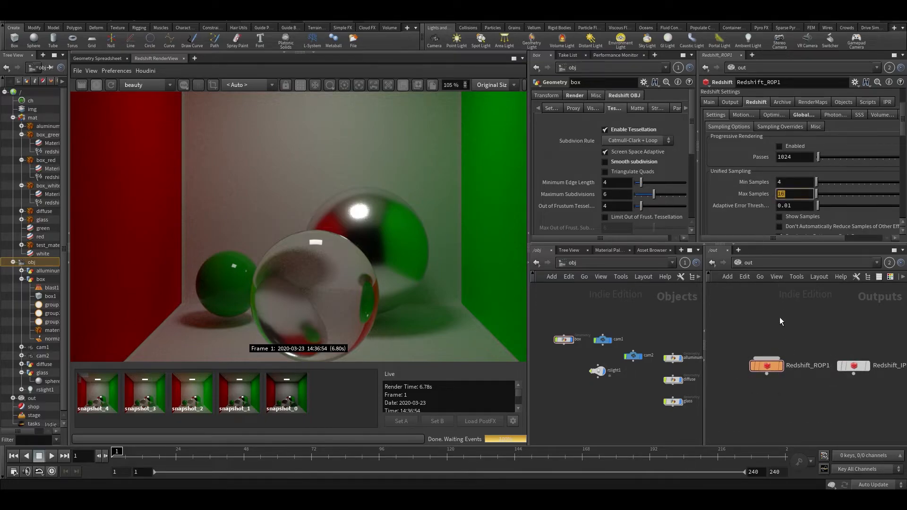
{"action": "left_click_drag", "start_coordinate": [778, 191], "coordinate": [776, 193]}
{"action": "left_click", "coordinate": [797, 192]}
{"action": "middle_click_drag", "start_coordinate": [764, 318], "coordinate": [765, 329]}
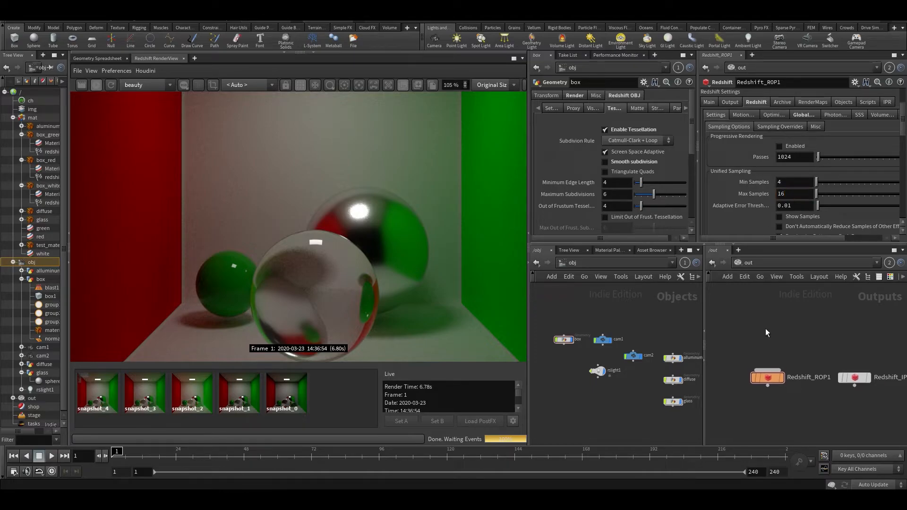
{"action": "scroll", "coordinate": [342, 263], "scroll_direction": "down", "scroll_amount": 3}
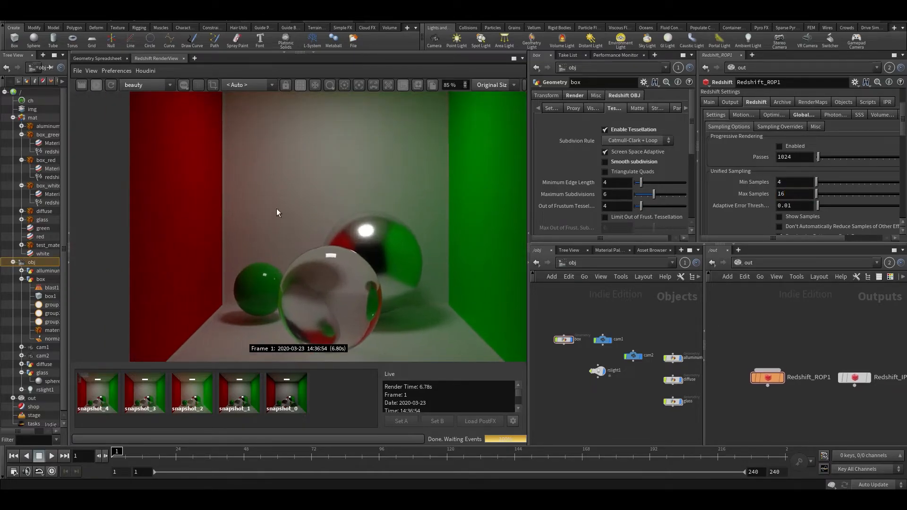
{"action": "middle_click_drag", "start_coordinate": [356, 178], "coordinate": [176, 154]}
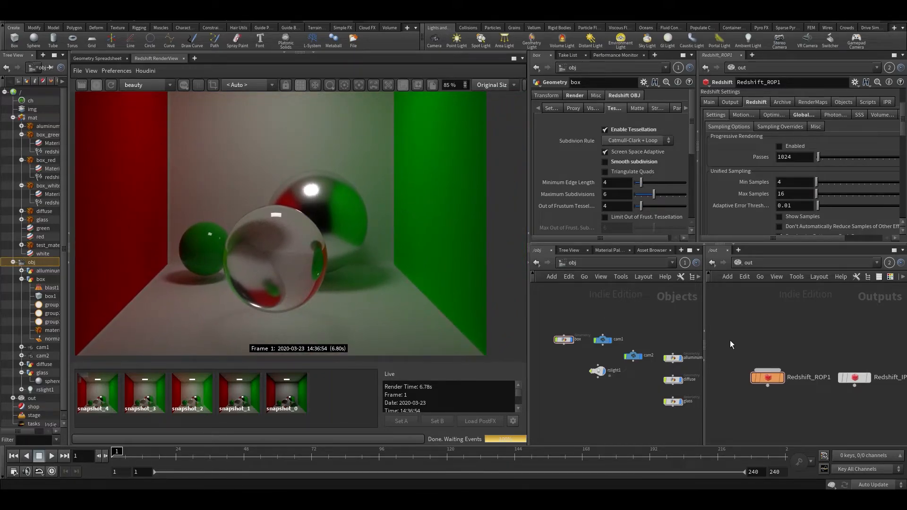
{"action": "key", "text": "Tab"}
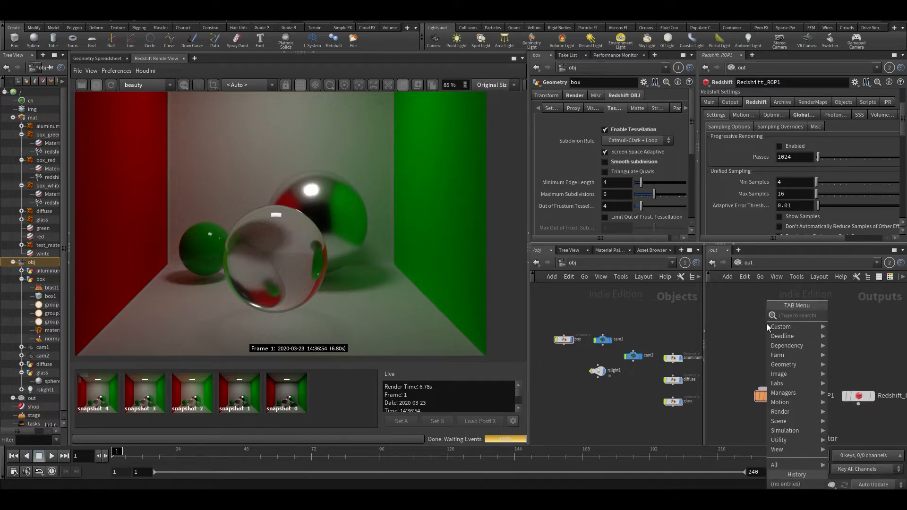
{"action": "left_click", "coordinate": [724, 310]}
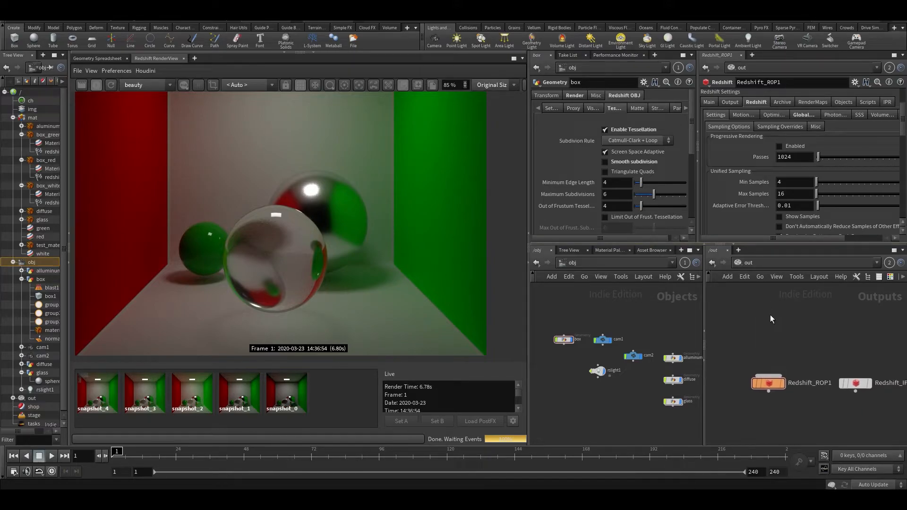
{"action": "key", "text": "Tab"}
{"action": "left_click", "coordinate": [747, 318]}
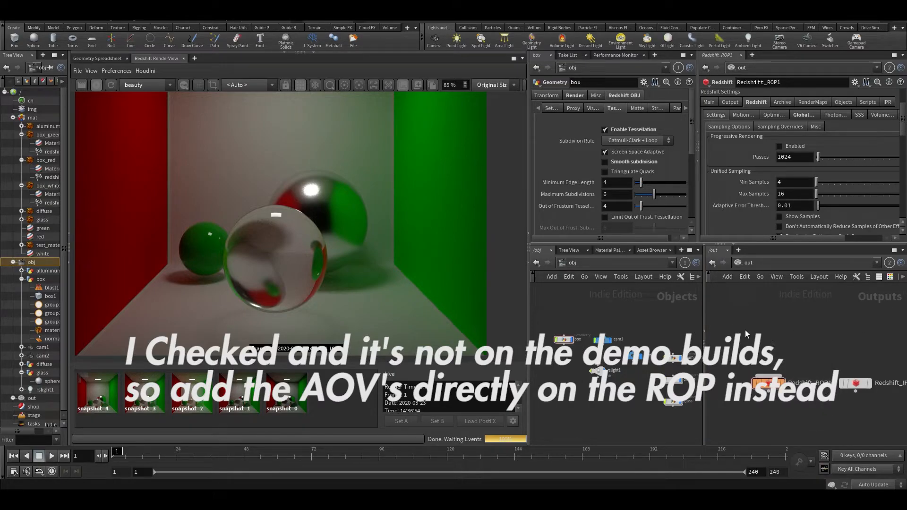
Add a Redshift AOVs node above Redshift_ROP1 in the output network
{"action": "key", "text": "Tab"}
{"action": "type", "text": "aov"}
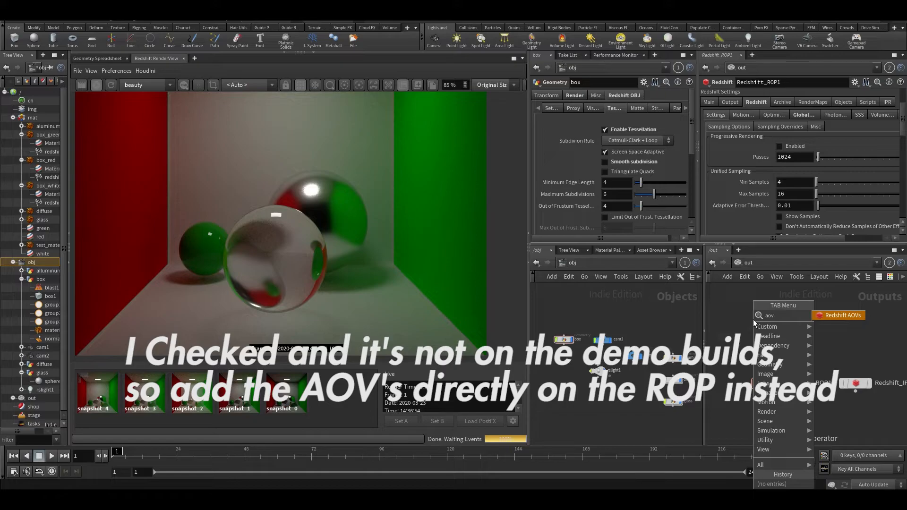
{"action": "left_click", "coordinate": [842, 315]}
{"action": "left_click", "coordinate": [770, 319]}
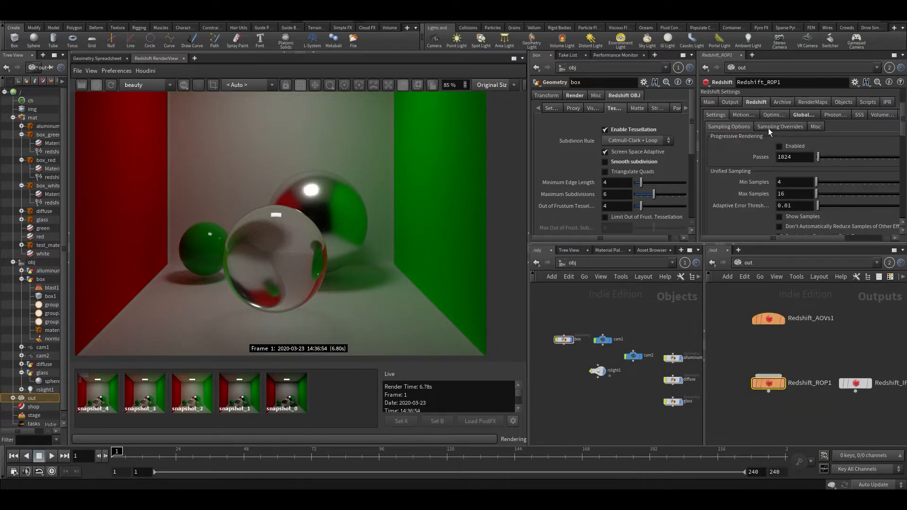
Compare the AOV output settings of Redshift_ROP1 with those of the Redshift_AOVs1 node, and view the whole render
{"action": "left_click", "coordinate": [730, 102]}
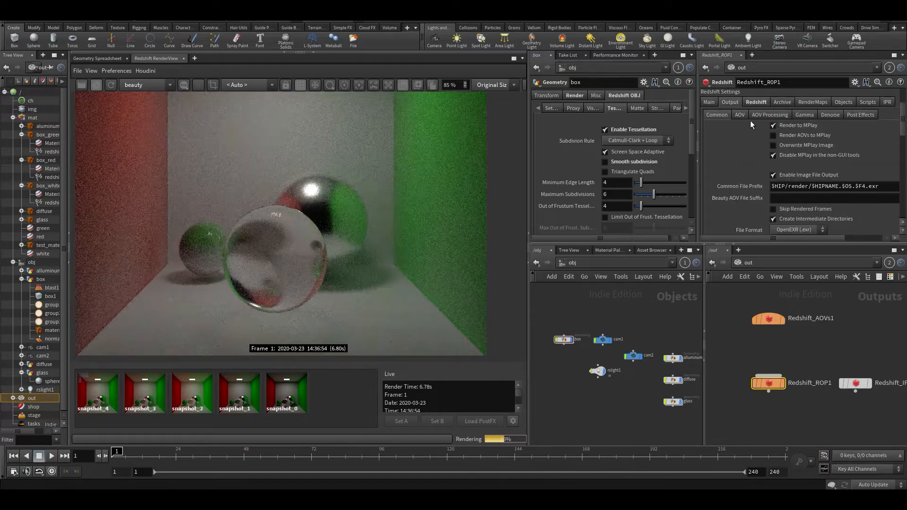
{"action": "left_click", "coordinate": [739, 115]}
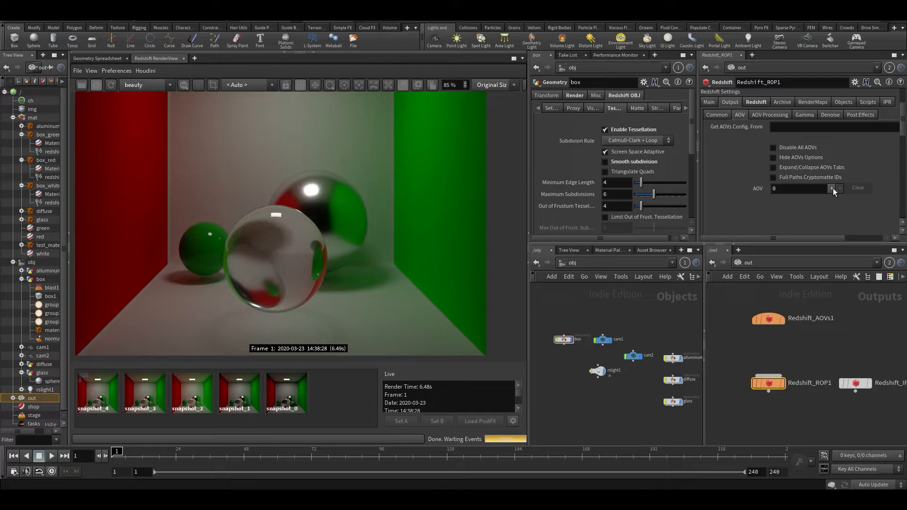
{"action": "left_click", "coordinate": [772, 319]}
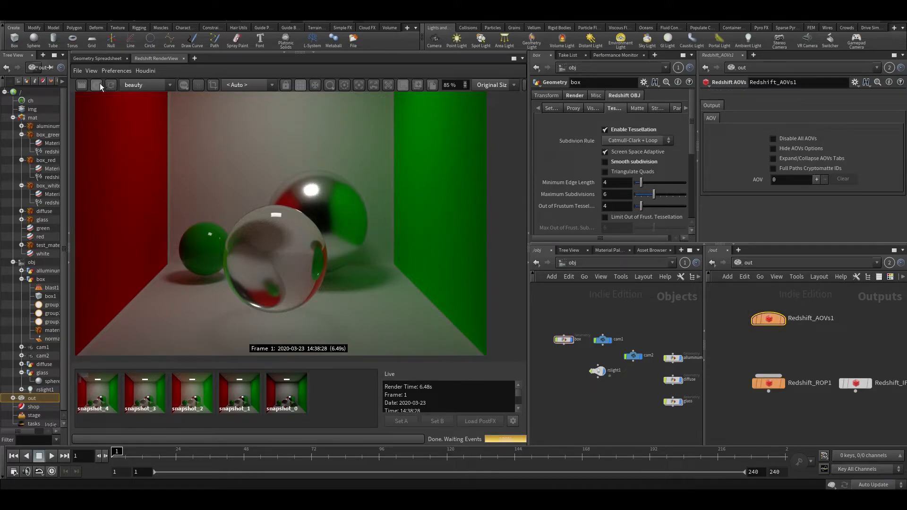
{"action": "scroll", "coordinate": [368, 208], "scroll_direction": "down", "scroll_amount": 1}
{"action": "scroll", "coordinate": [359, 222], "scroll_direction": "down", "scroll_amount": 5}
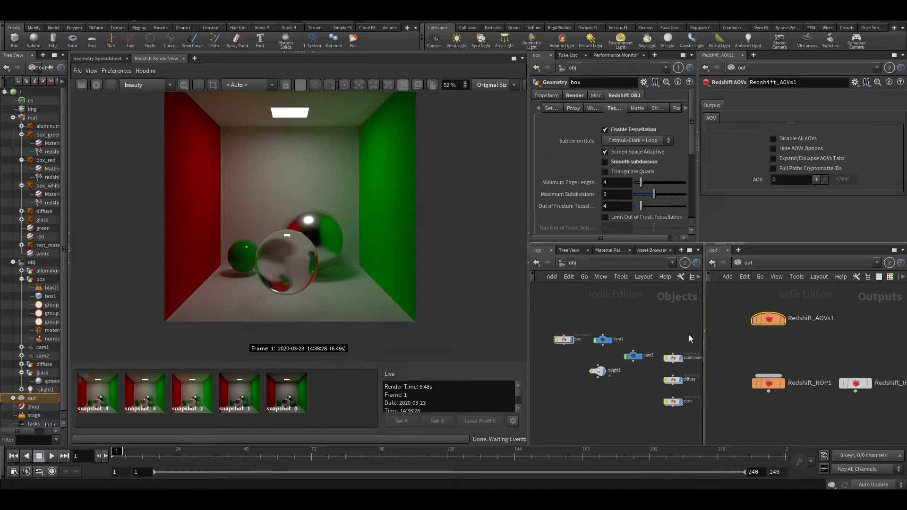
{"action": "scroll", "coordinate": [307, 250], "scroll_direction": "up", "scroll_amount": 3}
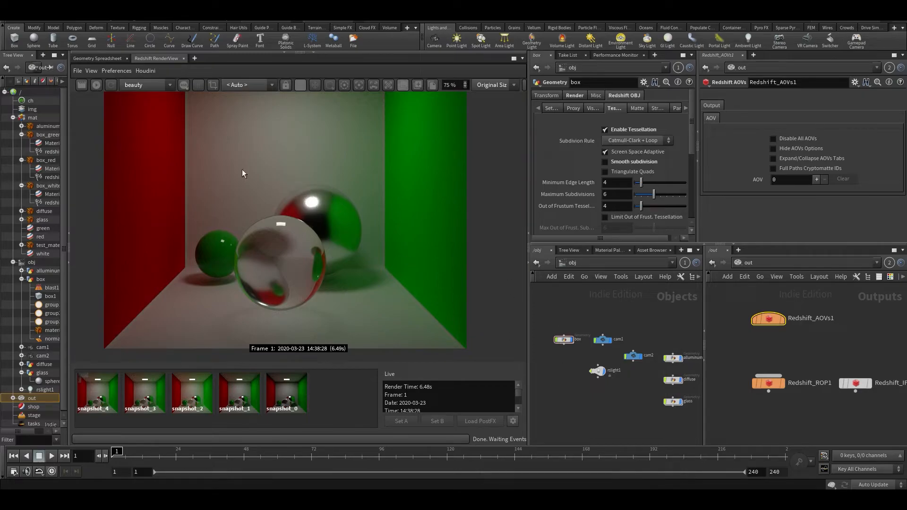
Add at least four Diffuse Lighting AOV entries to Redshift_AOVs1, undoing any accidental parameter edits
{"action": "left_click", "coordinate": [815, 180]}
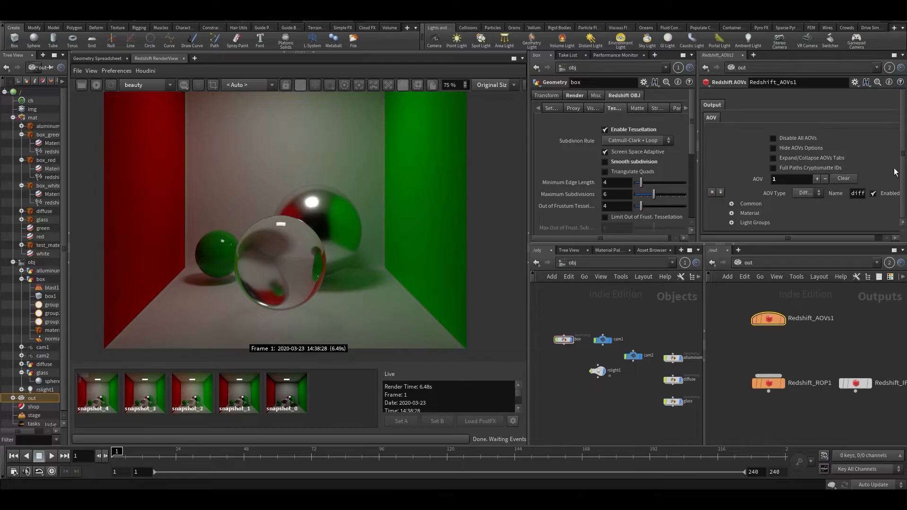
{"action": "left_click", "coordinate": [817, 179]}
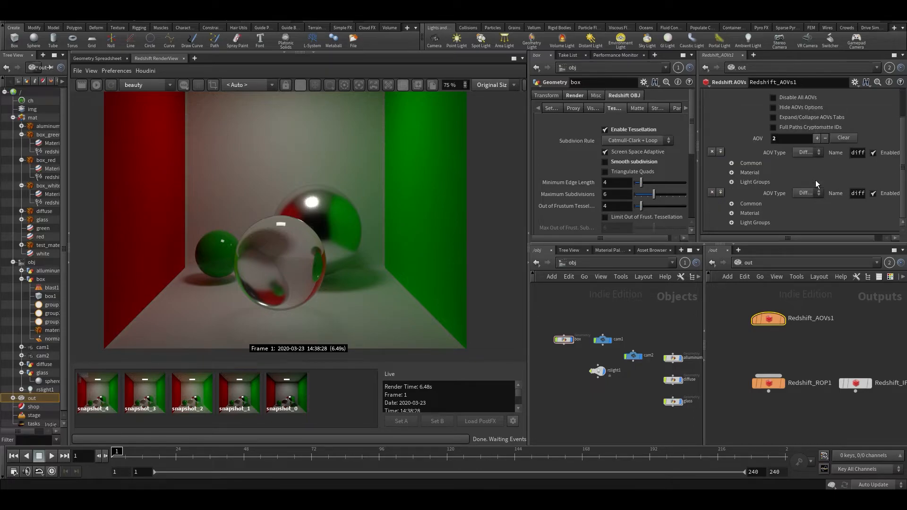
{"action": "left_click", "coordinate": [818, 140]}
{"action": "left_click", "coordinate": [818, 139]}
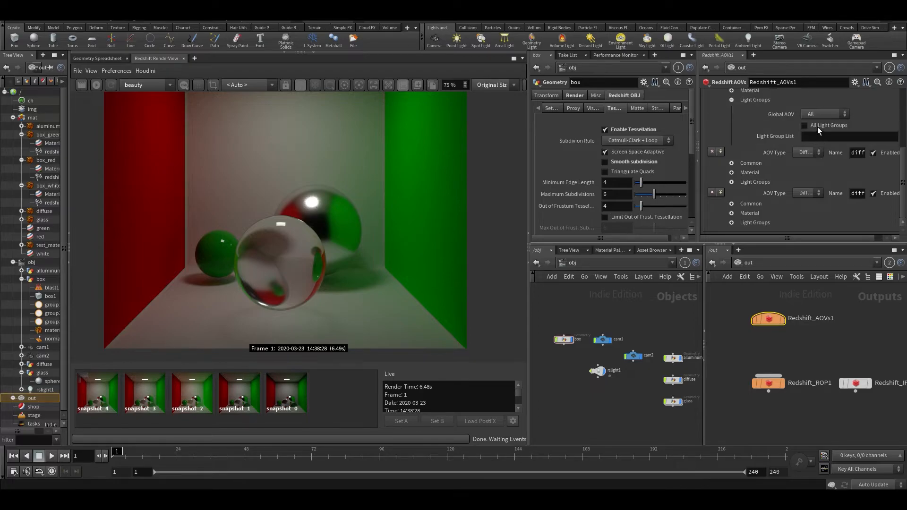
{"action": "key", "text": "ctrl+z"}
{"action": "scroll", "coordinate": [817, 132], "scroll_direction": "up", "scroll_amount": 2}
{"action": "left_click", "coordinate": [816, 146]}
{"action": "left_click", "coordinate": [817, 145]}
{"action": "left_click", "coordinate": [779, 131]}
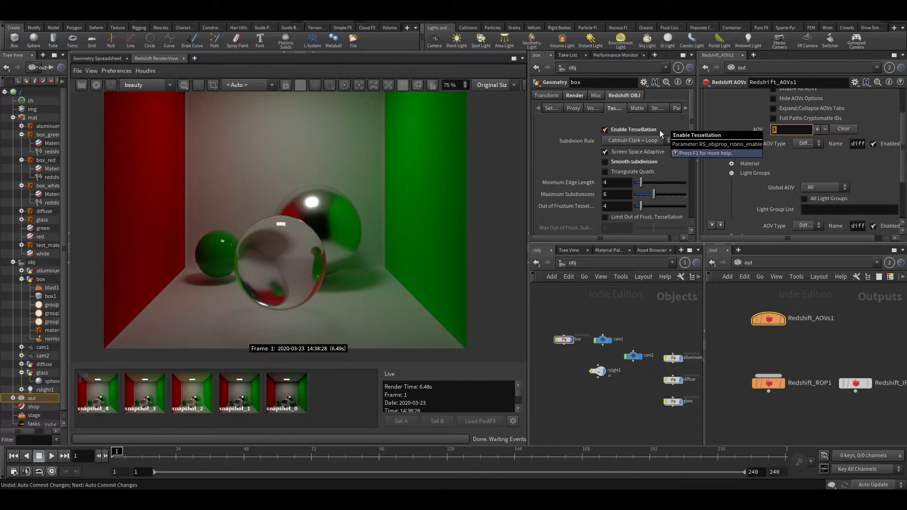
{"action": "key", "text": "ctrl+z"}
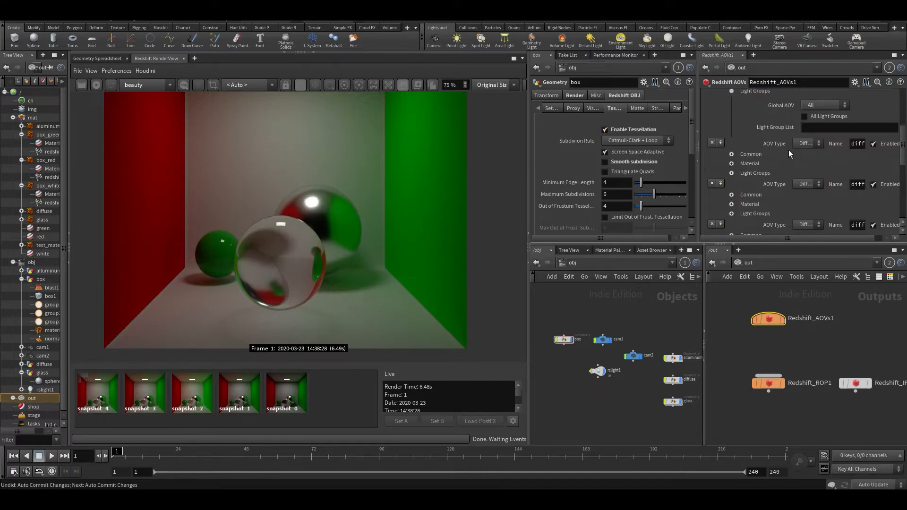
Set the third AOV's type to Reflections and the fourth AOV's type to Specular Lighting
{"action": "left_click", "coordinate": [806, 184]}
{"action": "left_click", "coordinate": [806, 184]}
{"action": "left_click", "coordinate": [806, 184]}
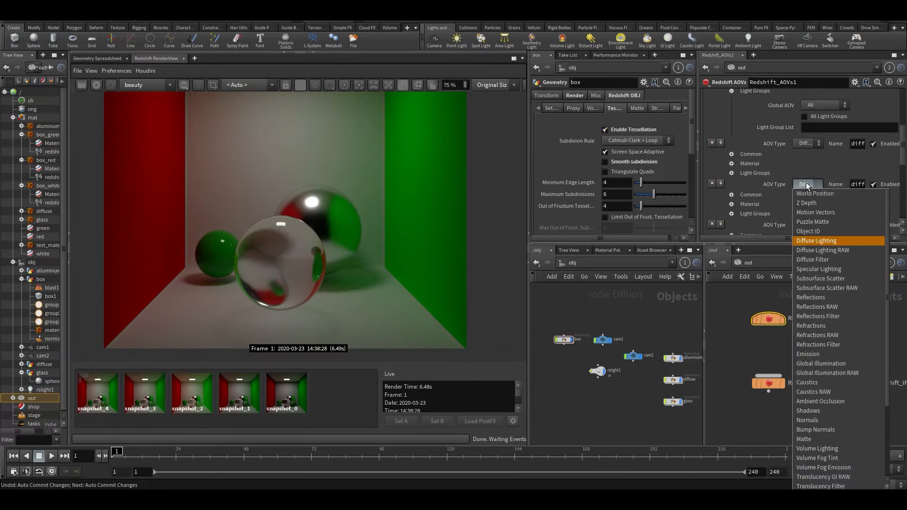
{"action": "left_click", "coordinate": [809, 293]}
{"action": "left_click", "coordinate": [802, 227]}
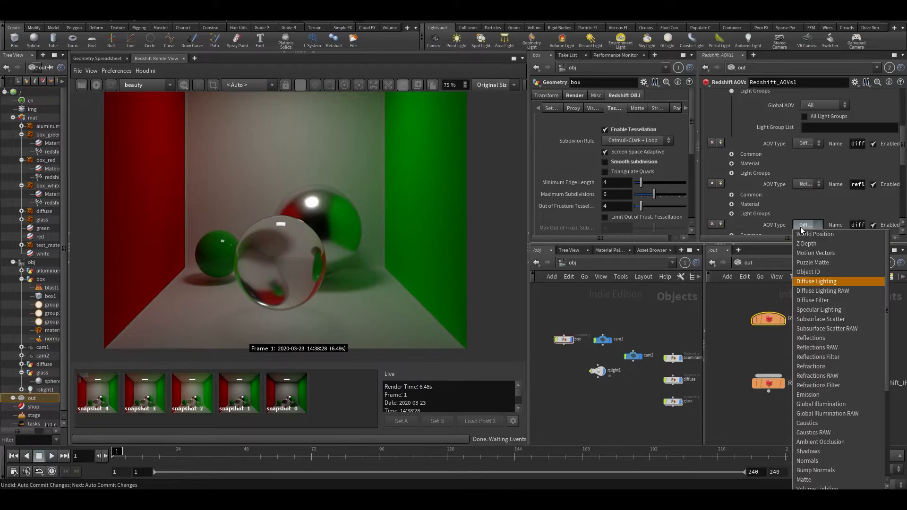
{"action": "left_click", "coordinate": [821, 310]}
Expand the Material options of the Reflections AOV and the Common options of the AOV after Specular Lighting
{"action": "left_click", "coordinate": [777, 205]}
{"action": "scroll", "coordinate": [777, 211], "scroll_direction": "down", "scroll_amount": 3}
{"action": "scroll", "coordinate": [779, 208], "scroll_direction": "down", "scroll_amount": 3}
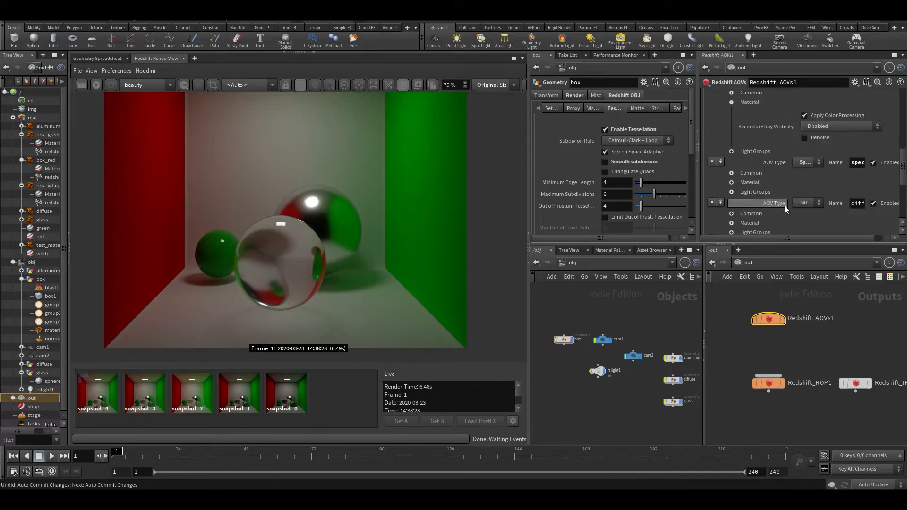
{"action": "left_click", "coordinate": [792, 188]}
{"action": "scroll", "coordinate": [796, 185], "scroll_direction": "down", "scroll_amount": 2}
{"action": "left_click", "coordinate": [802, 181]}
{"action": "scroll", "coordinate": [770, 156], "scroll_direction": "up", "scroll_amount": 2}
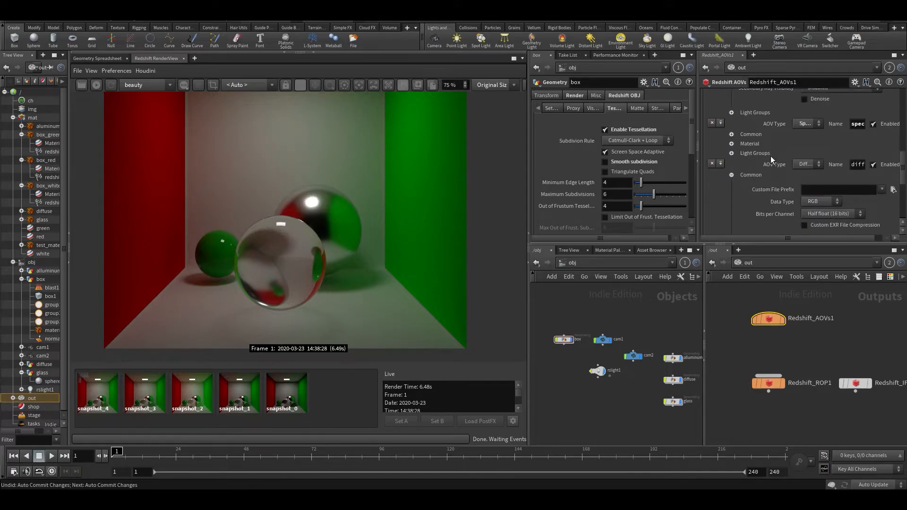
Set the type of the AOV after Specular Lighting to Refractions
{"action": "left_click", "coordinate": [820, 164]}
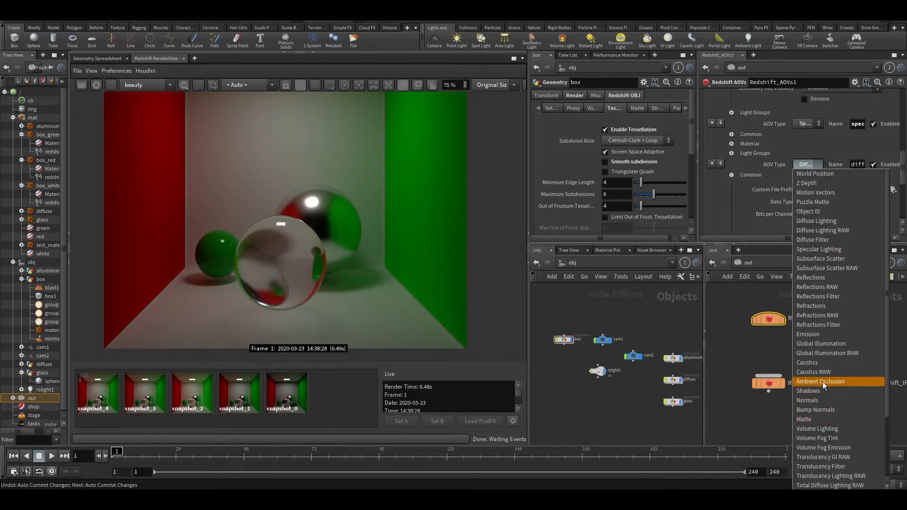
{"action": "scroll", "coordinate": [827, 369], "scroll_direction": "down", "scroll_amount": 4}
{"action": "scroll", "coordinate": [823, 262], "scroll_direction": "down", "scroll_amount": 1}
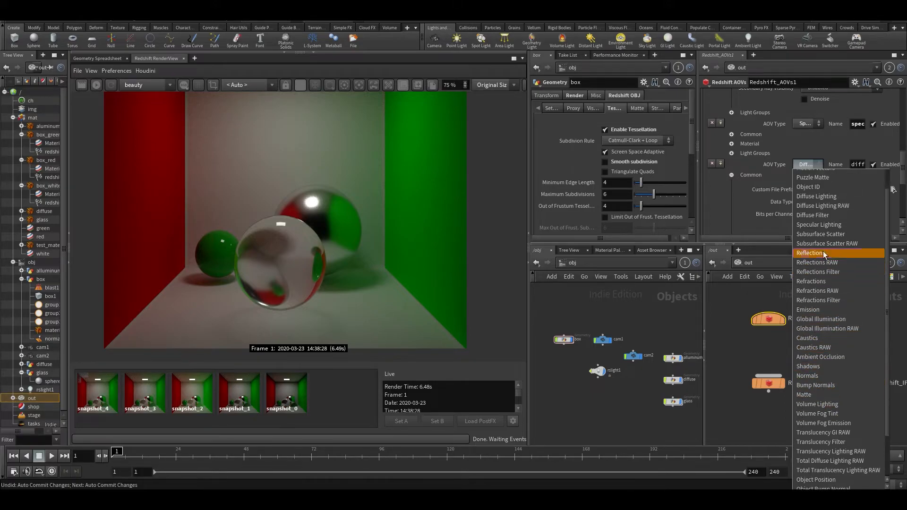
{"action": "scroll", "coordinate": [809, 267], "scroll_direction": "down", "scroll_amount": 3}
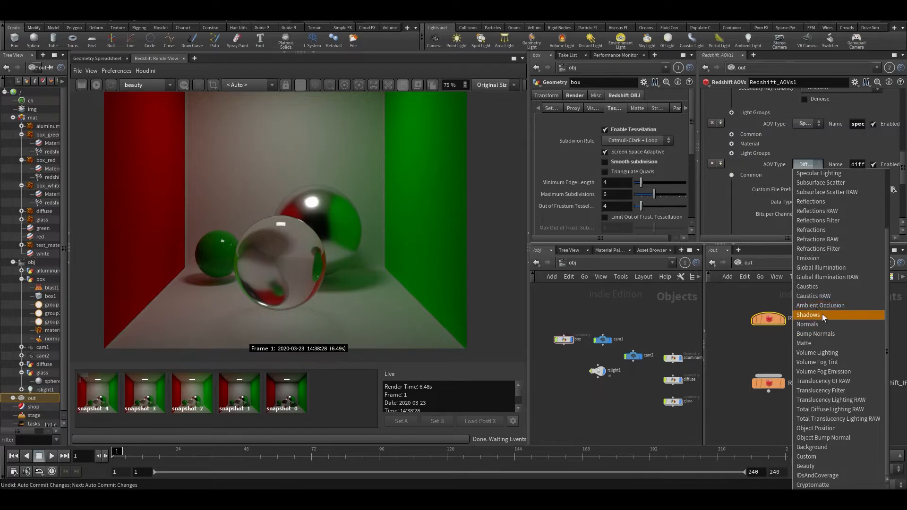
{"action": "scroll", "coordinate": [821, 313], "scroll_direction": "up", "scroll_amount": 4}
{"action": "left_click", "coordinate": [818, 269]}
Set the type of the AOV after Refractions to Global Illumination
{"action": "scroll", "coordinate": [784, 220], "scroll_direction": "down", "scroll_amount": 7}
{"action": "left_click", "coordinate": [807, 176]}
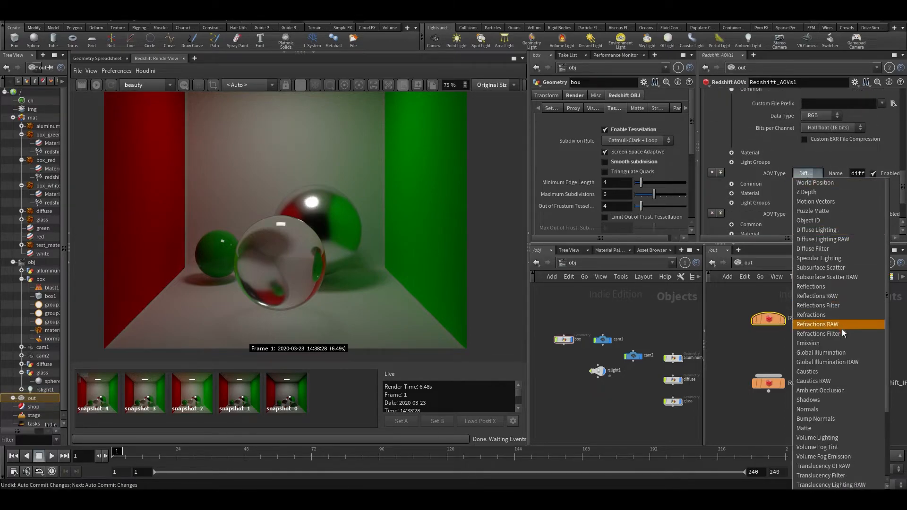
{"action": "left_click", "coordinate": [831, 352]}
{"action": "scroll", "coordinate": [769, 204], "scroll_direction": "down", "scroll_amount": 3}
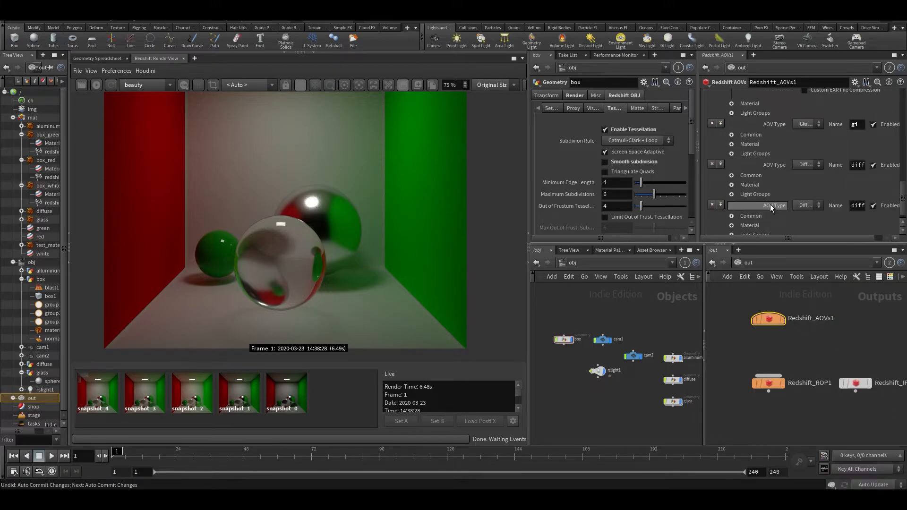
{"action": "left_click", "coordinate": [806, 165]}
{"action": "scroll", "coordinate": [817, 398], "scroll_direction": "down", "scroll_amount": 8}
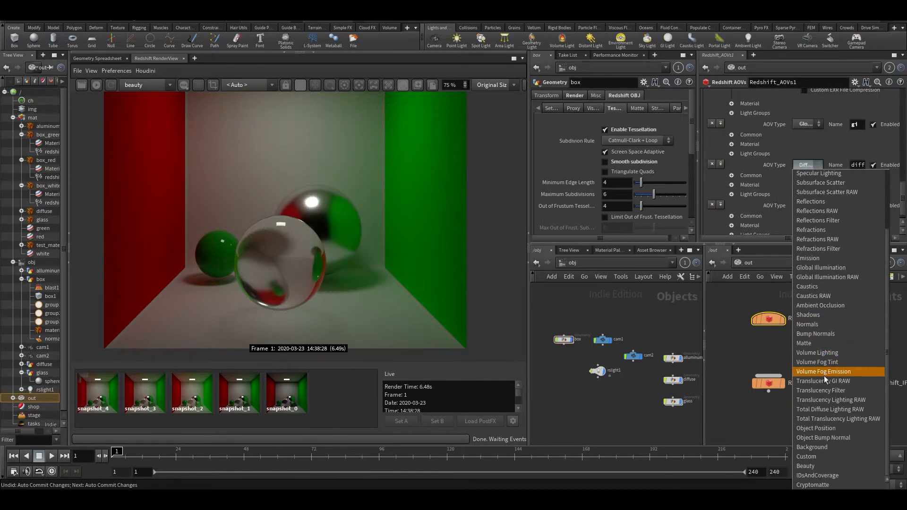
{"action": "scroll", "coordinate": [824, 380], "scroll_direction": "up", "scroll_amount": 2}
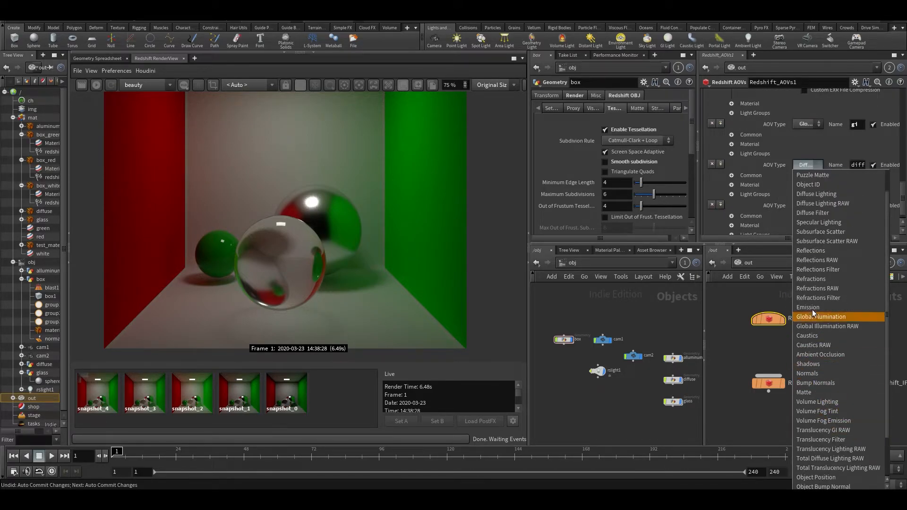
{"action": "left_click", "coordinate": [776, 210]}
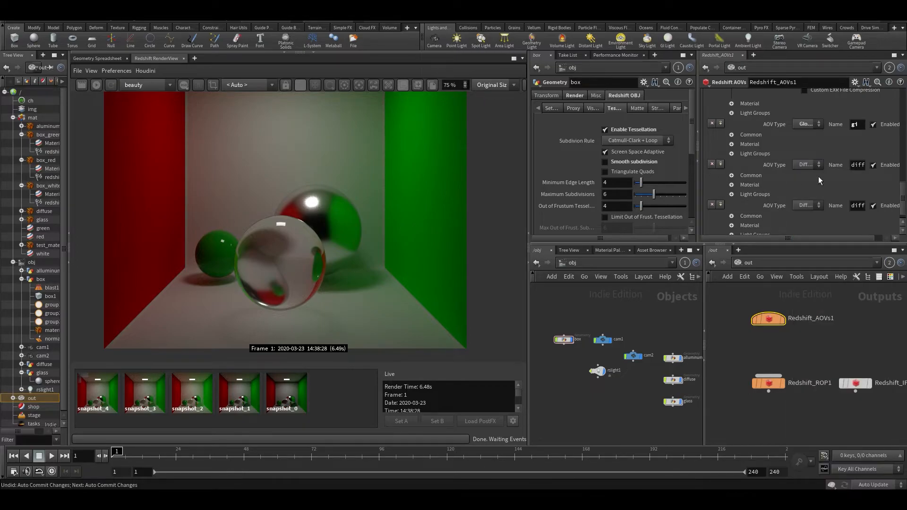
Remove the surplus Diffuse Lighting AOVs after the Global Illumination entry and save the scene
{"action": "scroll", "coordinate": [710, 169], "scroll_direction": "up", "scroll_amount": 2}
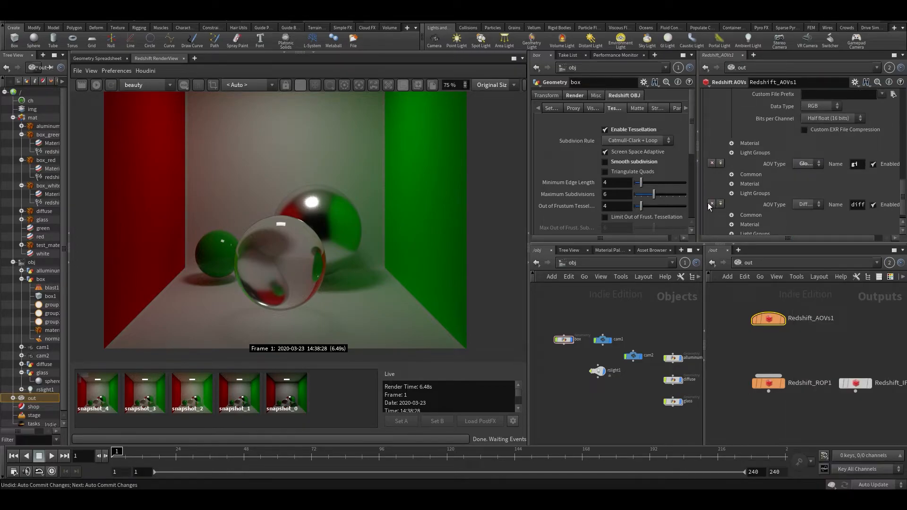
{"action": "left_click", "coordinate": [711, 203]}
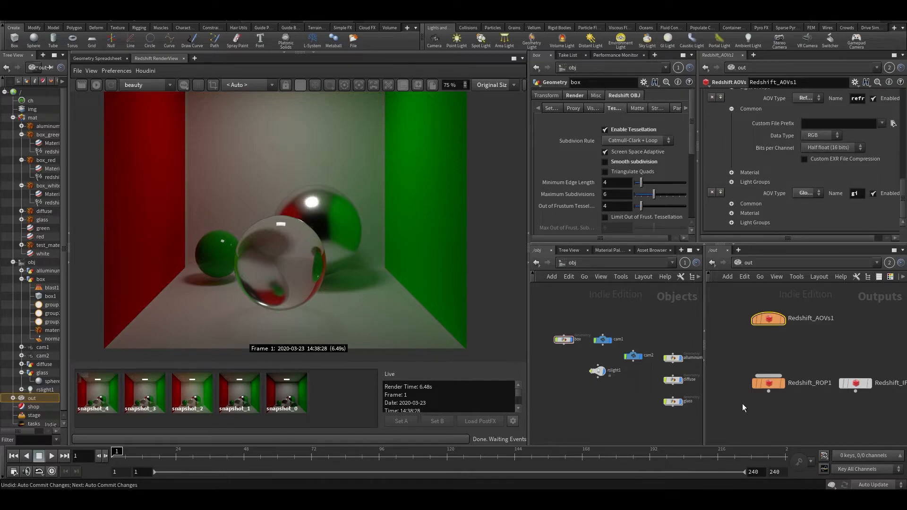
{"action": "middle_click_drag", "start_coordinate": [742, 403], "coordinate": [761, 402]}
{"action": "key", "text": "ctrl+s"}
{"action": "scroll", "coordinate": [350, 238], "scroll_direction": "down", "scroll_amount": 2}
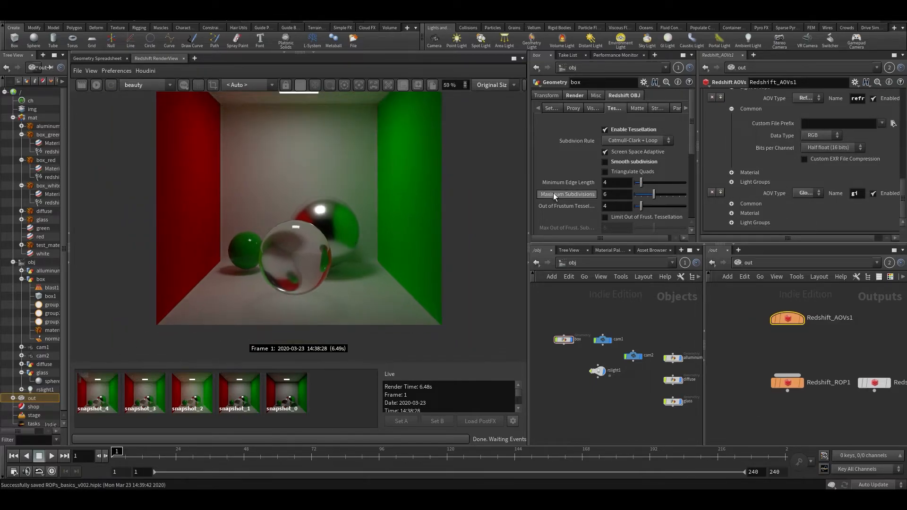
Start the render and set Redshift_ROP1 to get its AOV configuration from ../Redshift_AOVs1
{"action": "middle_click_drag", "start_coordinate": [338, 173], "coordinate": [318, 192]}
{"action": "left_click", "coordinate": [96, 85]}
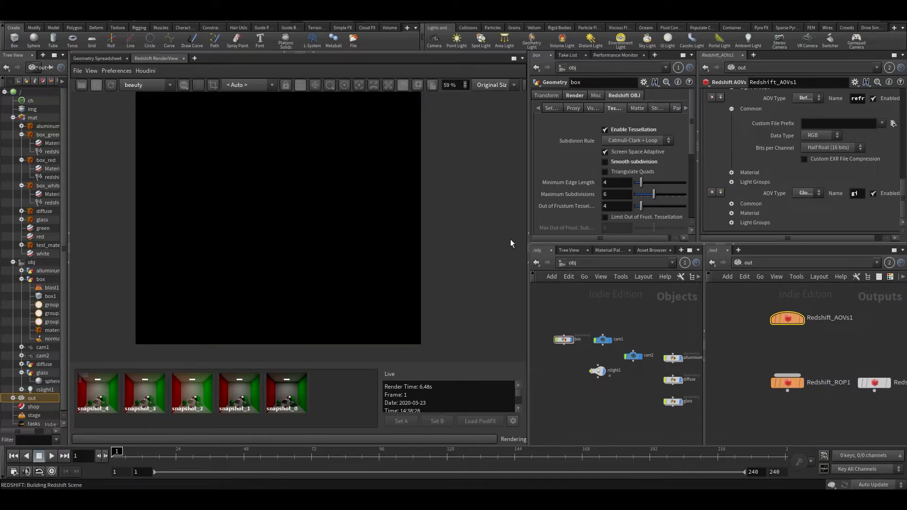
{"action": "left_click", "coordinate": [787, 383]}
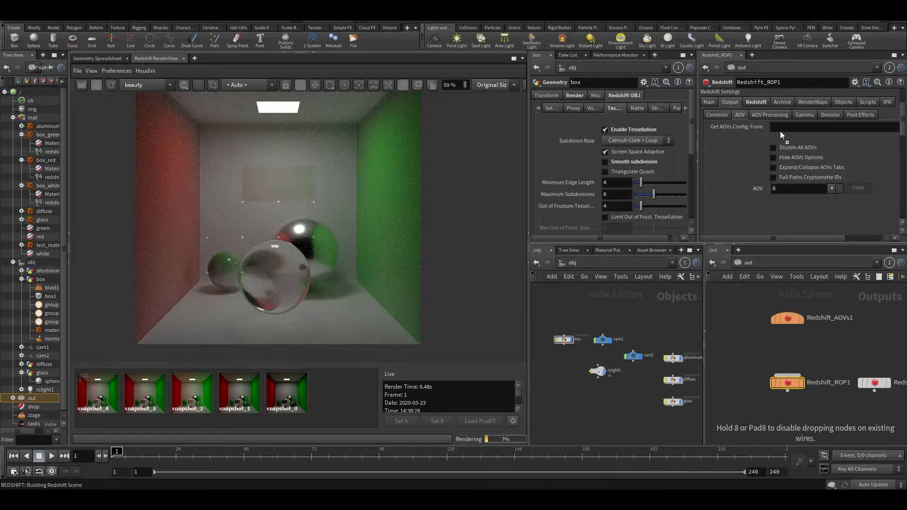
{"action": "left_click_drag", "start_coordinate": [781, 132], "coordinate": [783, 126]}
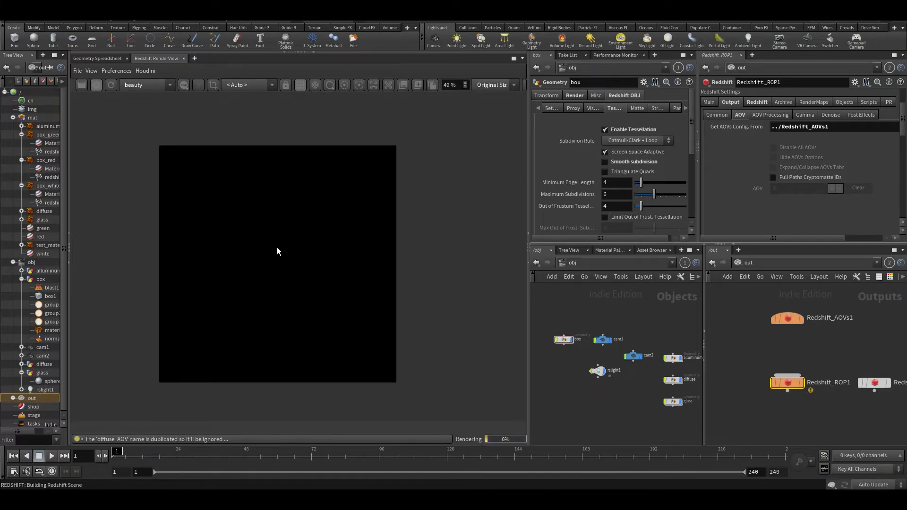
Inspect the spheres in the beauty render, then in the diffuse and reflection passes
{"action": "scroll", "coordinate": [276, 248], "scroll_direction": "up", "scroll_amount": 2}
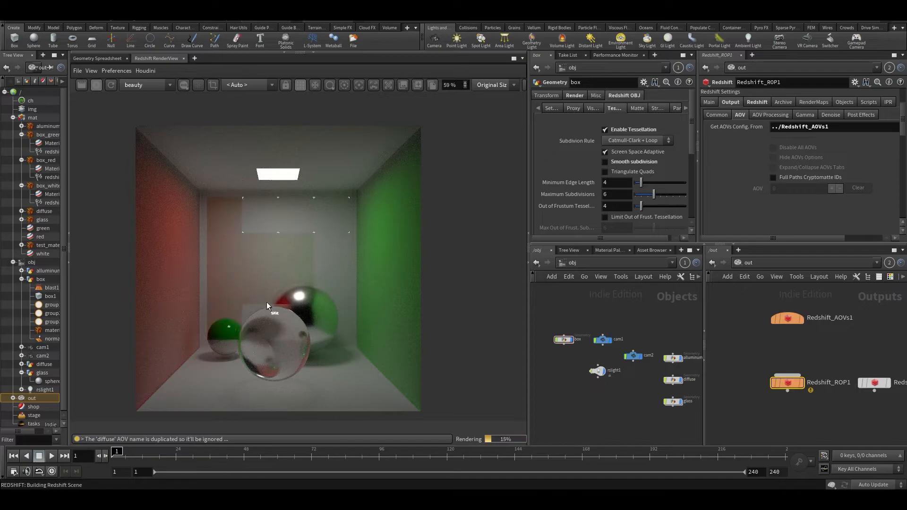
{"action": "scroll", "coordinate": [275, 303], "scroll_direction": "up", "scroll_amount": 5}
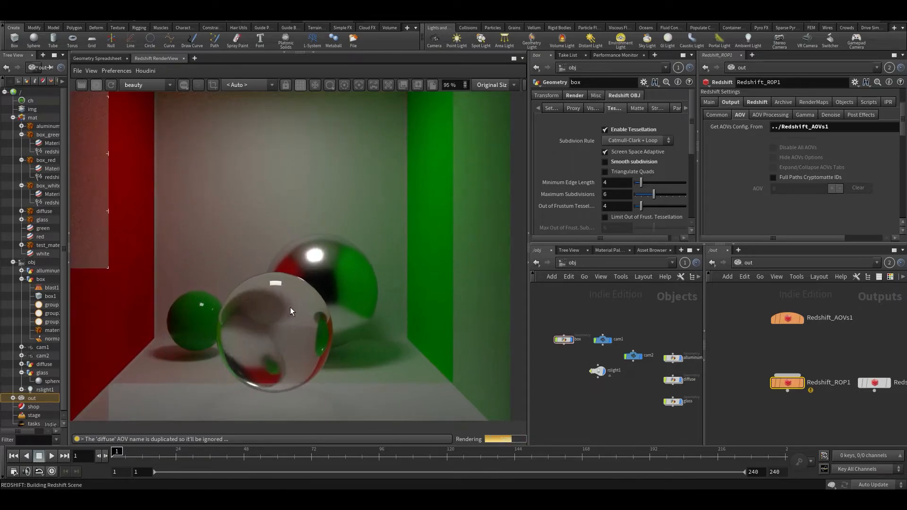
{"action": "left_click", "coordinate": [146, 85]}
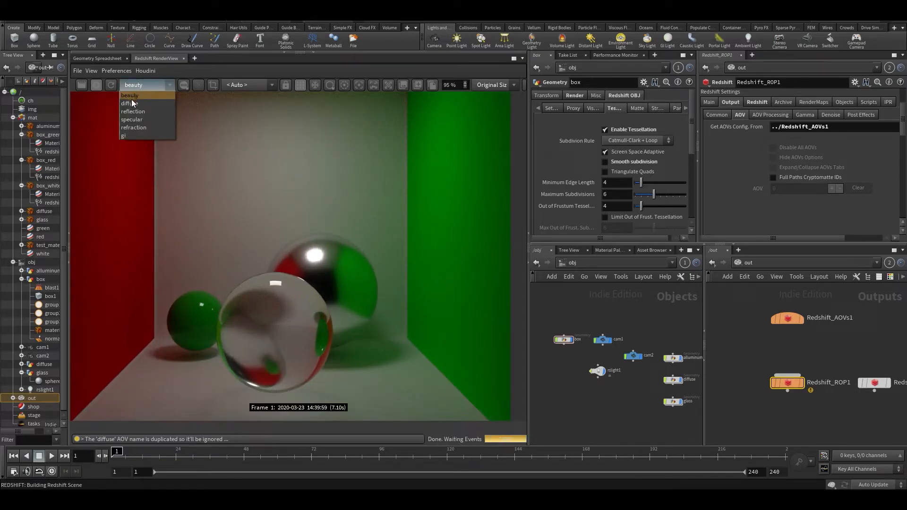
{"action": "left_click", "coordinate": [131, 103]}
{"action": "scroll", "coordinate": [219, 312], "scroll_direction": "up", "scroll_amount": 1}
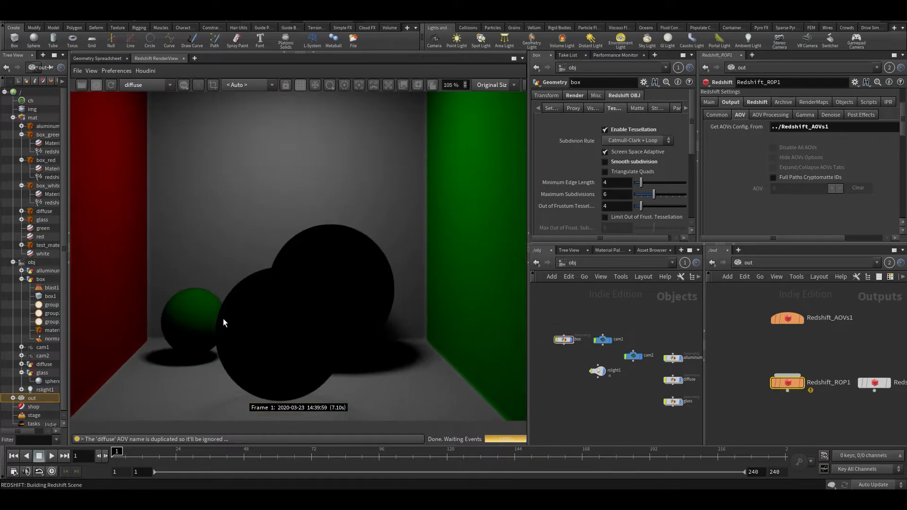
{"action": "scroll", "coordinate": [285, 312], "scroll_direction": "up", "scroll_amount": 1}
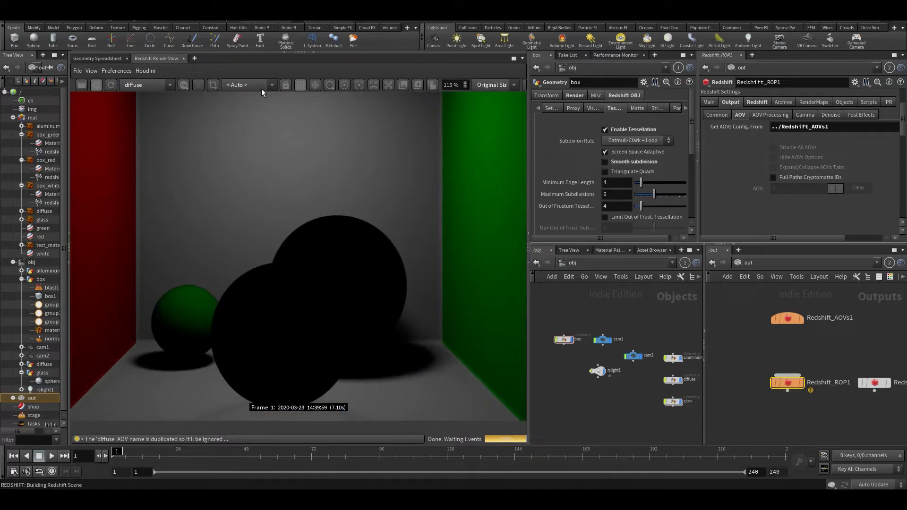
{"action": "left_click", "coordinate": [151, 85]}
{"action": "left_click", "coordinate": [134, 113]}
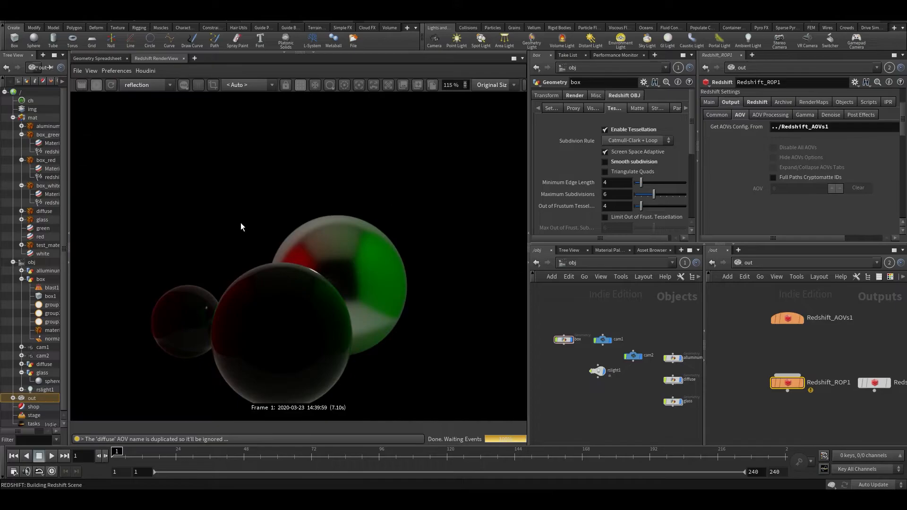
{"action": "scroll", "coordinate": [339, 256], "scroll_direction": "up", "scroll_amount": 5}
{"action": "scroll", "coordinate": [340, 250], "scroll_direction": "down", "scroll_amount": 5}
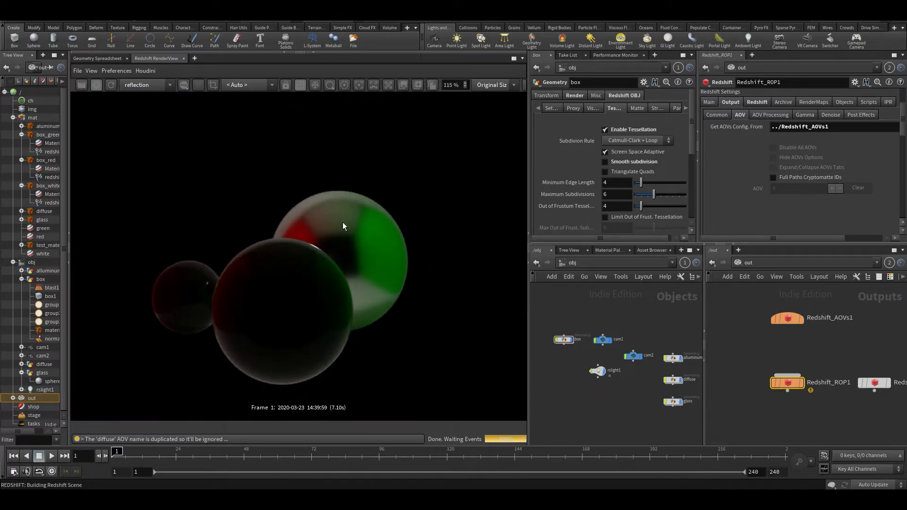
Examine the specular, refraction and gi passes of the render one after another
{"action": "left_click", "coordinate": [146, 81]}
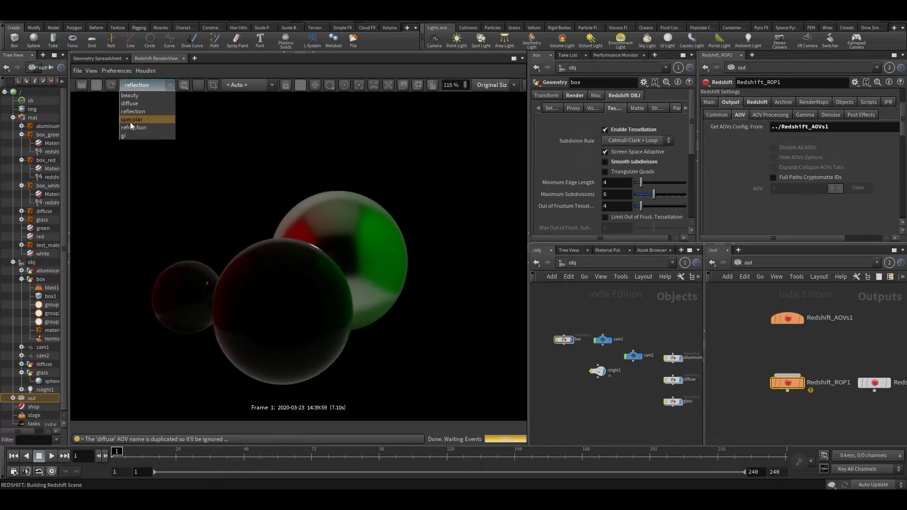
{"action": "left_click", "coordinate": [129, 123]}
{"action": "left_click", "coordinate": [146, 84]}
{"action": "left_click", "coordinate": [134, 126]}
{"action": "scroll", "coordinate": [260, 275], "scroll_direction": "up", "scroll_amount": 3}
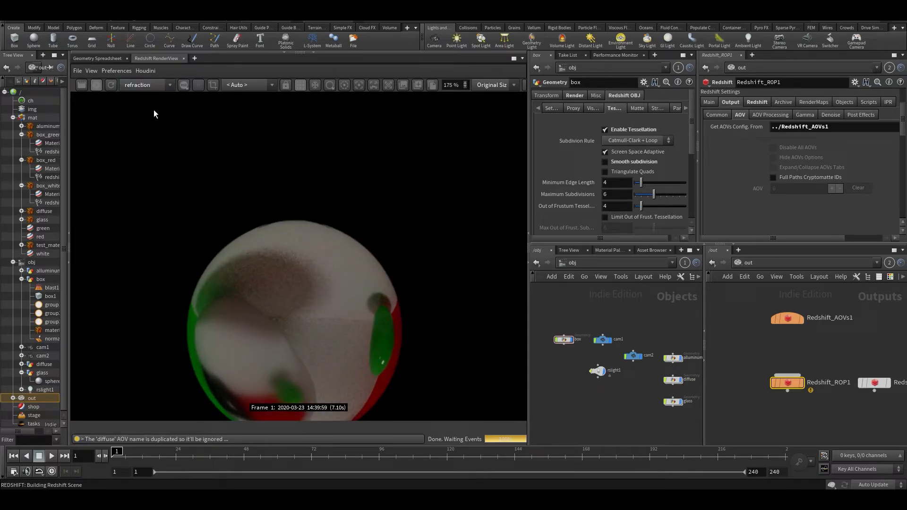
{"action": "left_click", "coordinate": [148, 86]}
{"action": "left_click", "coordinate": [117, 139]}
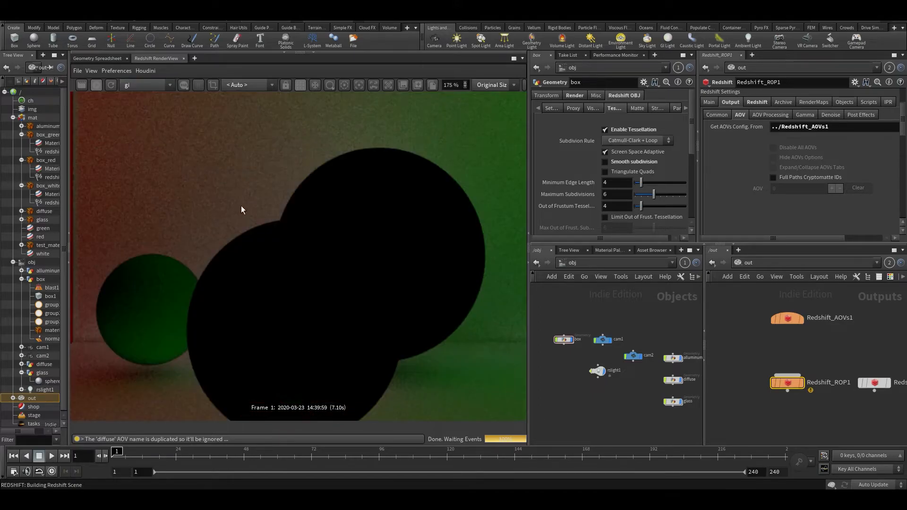
{"action": "scroll", "coordinate": [205, 168], "scroll_direction": "down", "scroll_amount": 4}
{"action": "scroll", "coordinate": [223, 214], "scroll_direction": "up", "scroll_amount": 2}
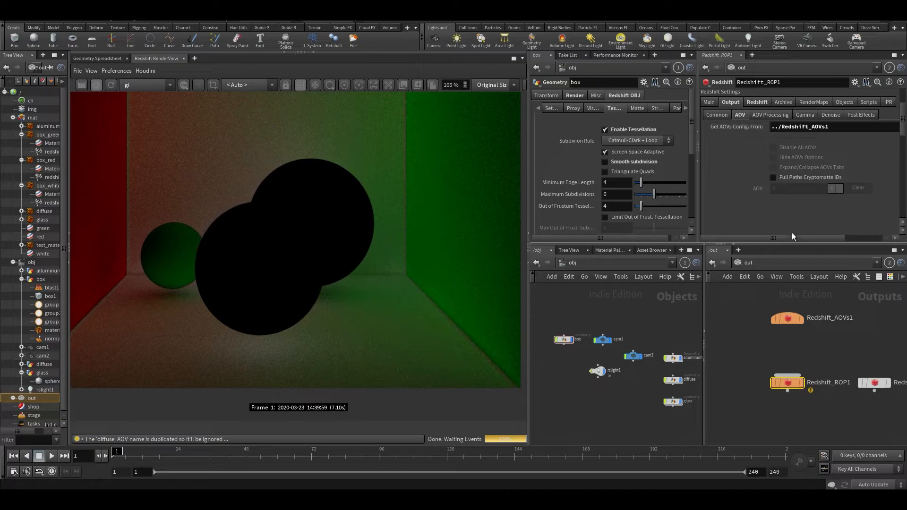
Display the refraction pass and override Redshift_ROP1's refraction samples with 256
{"action": "left_click", "coordinate": [752, 102]}
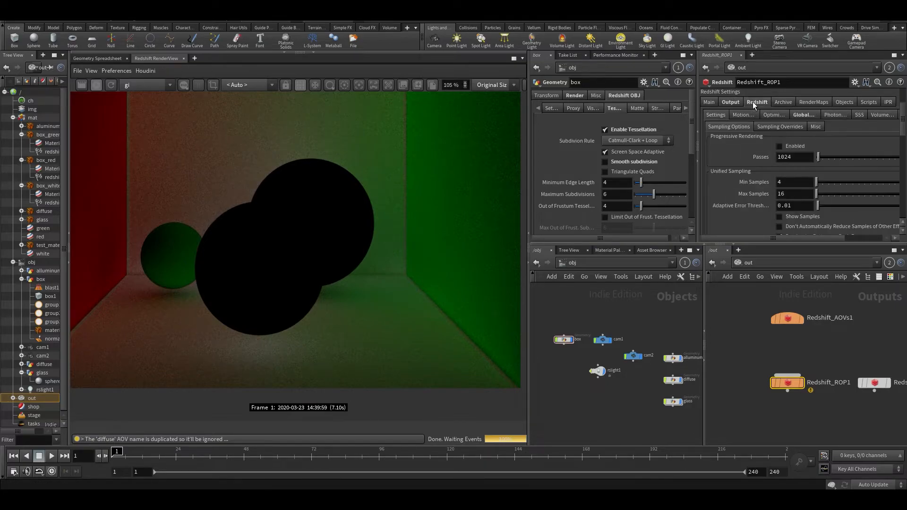
{"action": "left_click", "coordinate": [764, 127]}
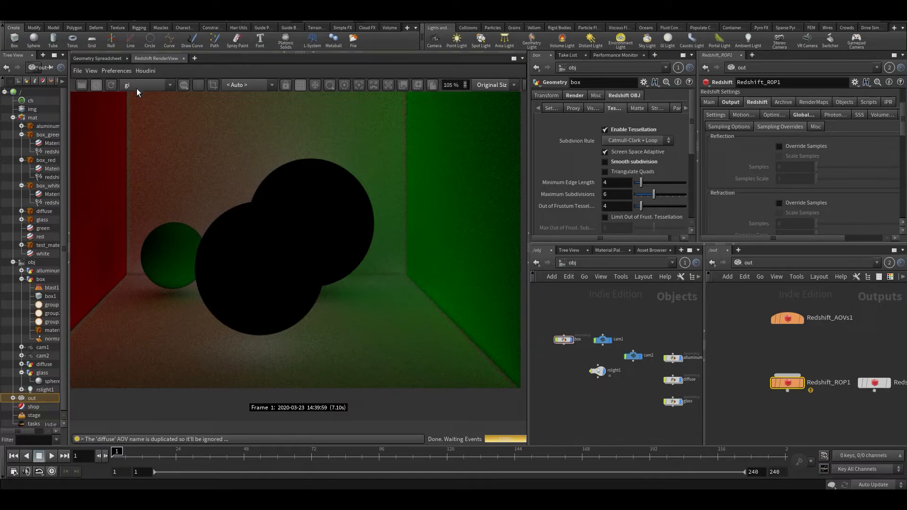
{"action": "left_click", "coordinate": [150, 85]}
{"action": "left_click", "coordinate": [140, 123]}
{"action": "scroll", "coordinate": [879, 182], "scroll_direction": "down", "scroll_amount": 4}
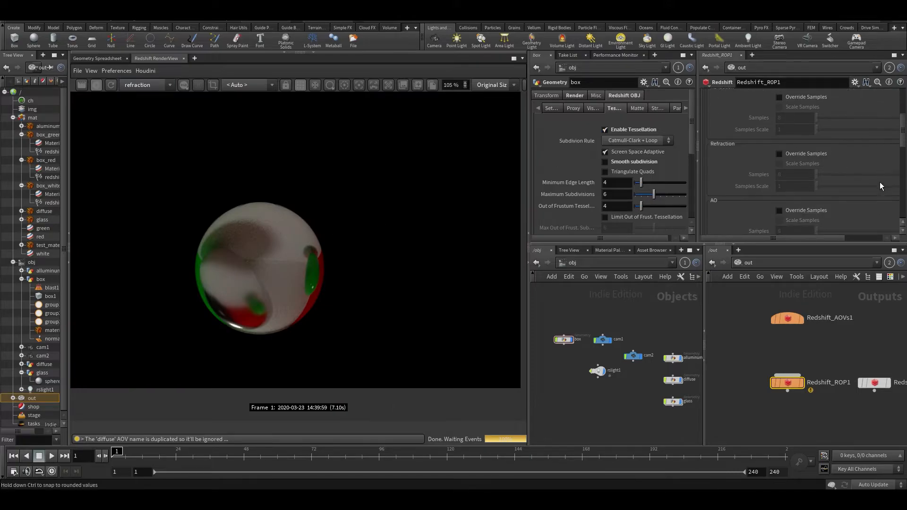
{"action": "left_click", "coordinate": [793, 118]}
{"action": "double_click", "coordinate": [794, 138]}
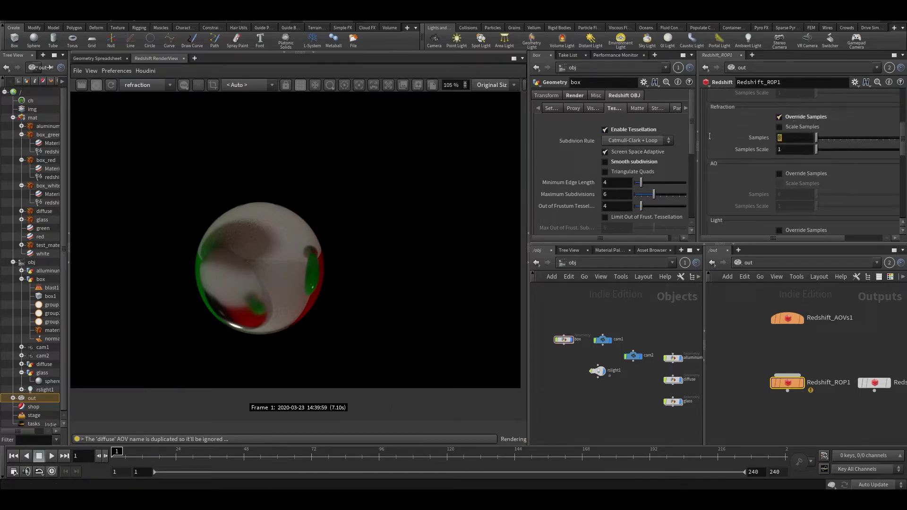
{"action": "type", "text": "24"}
{"action": "key", "text": "BackSpace"}
{"action": "type", "text": "56"}
{"action": "key", "text": "Return"}
{"action": "scroll", "coordinate": [744, 180], "scroll_direction": "up", "scroll_amount": 5}
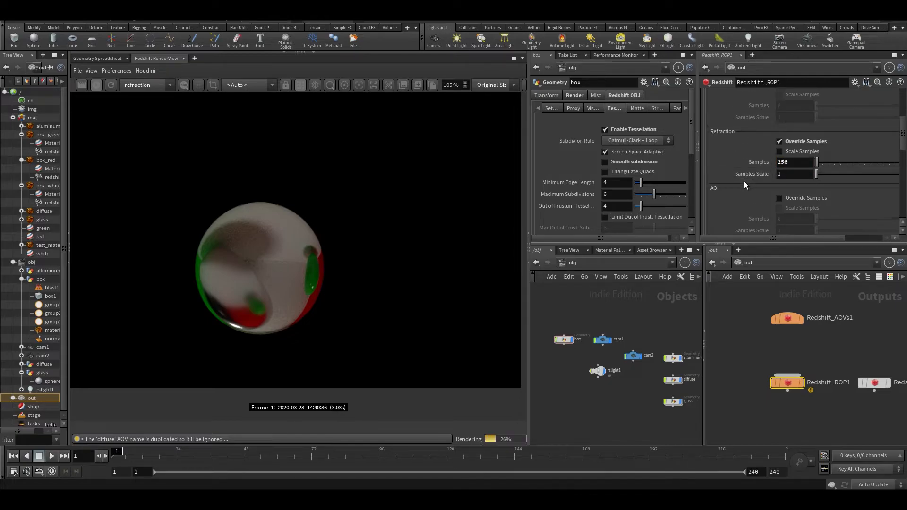
Check the noise in the refraction pass and set Redshift_ROP1's Brute Force GI Rays to 512
{"action": "left_click", "coordinate": [719, 151]}
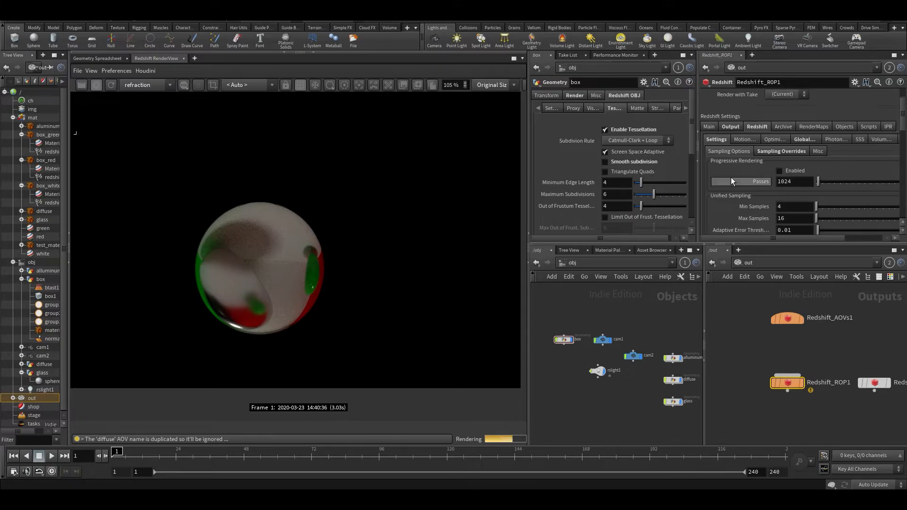
{"action": "left_click", "coordinate": [802, 140]}
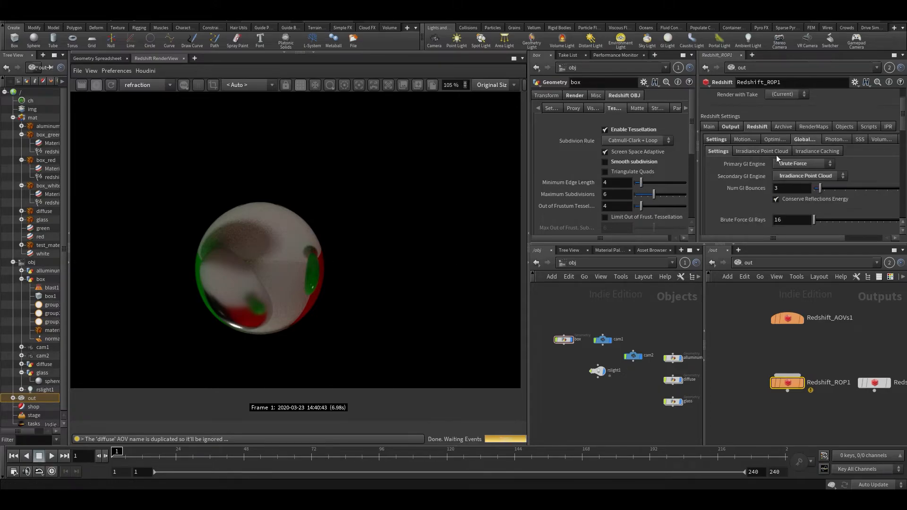
{"action": "scroll", "coordinate": [272, 289], "scroll_direction": "up", "scroll_amount": 2}
{"action": "scroll", "coordinate": [729, 207], "scroll_direction": "down", "scroll_amount": 2}
{"action": "scroll", "coordinate": [648, 202], "scroll_direction": "down", "scroll_amount": 1}
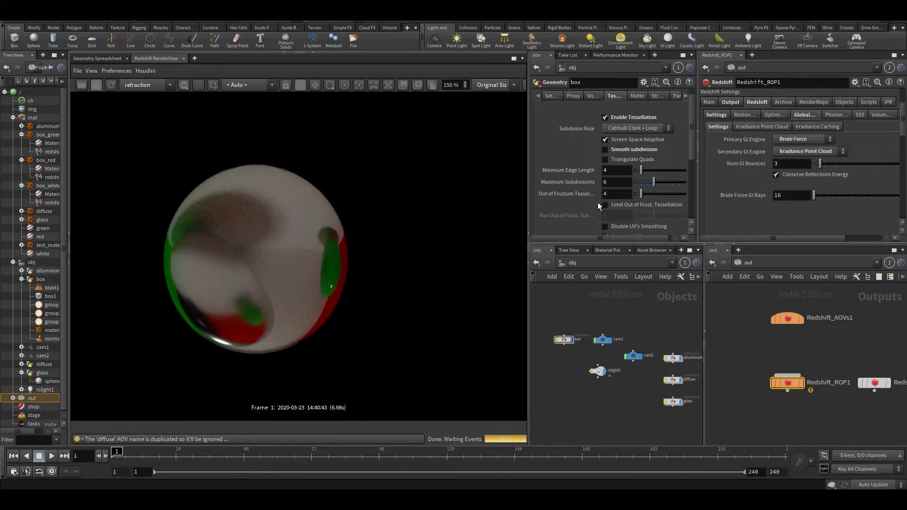
{"action": "scroll", "coordinate": [302, 262], "scroll_direction": "down", "scroll_amount": 2}
{"action": "scroll", "coordinate": [648, 198], "scroll_direction": "up", "scroll_amount": 1}
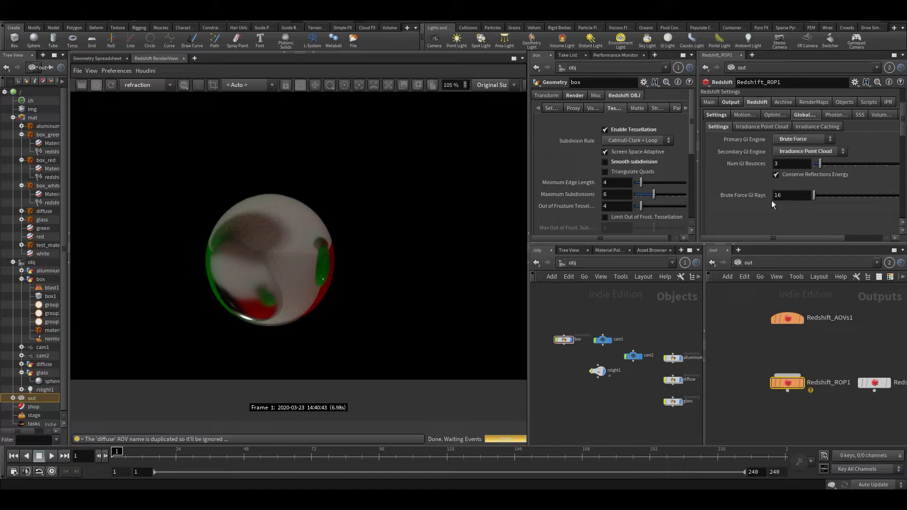
{"action": "left_click", "coordinate": [793, 198]}
{"action": "type", "text": "512"}
{"action": "key", "text": "Return"}
{"action": "scroll", "coordinate": [390, 228], "scroll_direction": "down", "scroll_amount": 1}
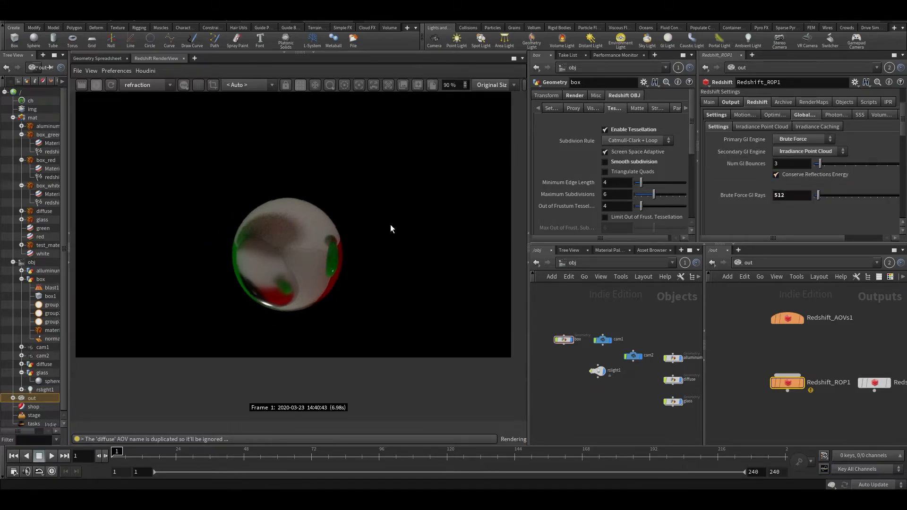
Display the beauty pass and inspect the spheres and walls for remaining noise with the new GI ray setting
{"action": "left_click", "coordinate": [152, 89]}
{"action": "left_click", "coordinate": [138, 98]}
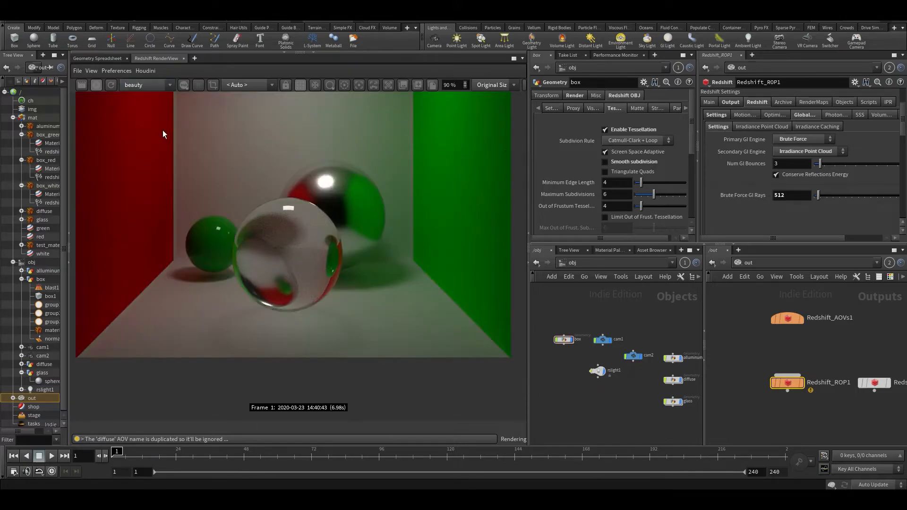
{"action": "scroll", "coordinate": [293, 221], "scroll_direction": "down", "scroll_amount": 2}
{"action": "scroll", "coordinate": [307, 253], "scroll_direction": "up", "scroll_amount": 2}
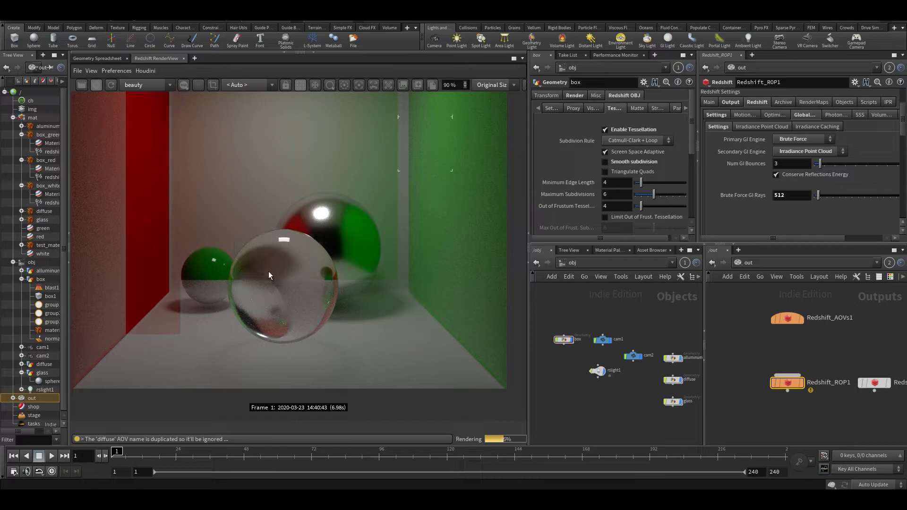
{"action": "scroll", "coordinate": [332, 237], "scroll_direction": "down", "scroll_amount": 1}
{"action": "scroll", "coordinate": [293, 237], "scroll_direction": "down", "scroll_amount": 2}
{"action": "scroll", "coordinate": [236, 191], "scroll_direction": "up", "scroll_amount": 2}
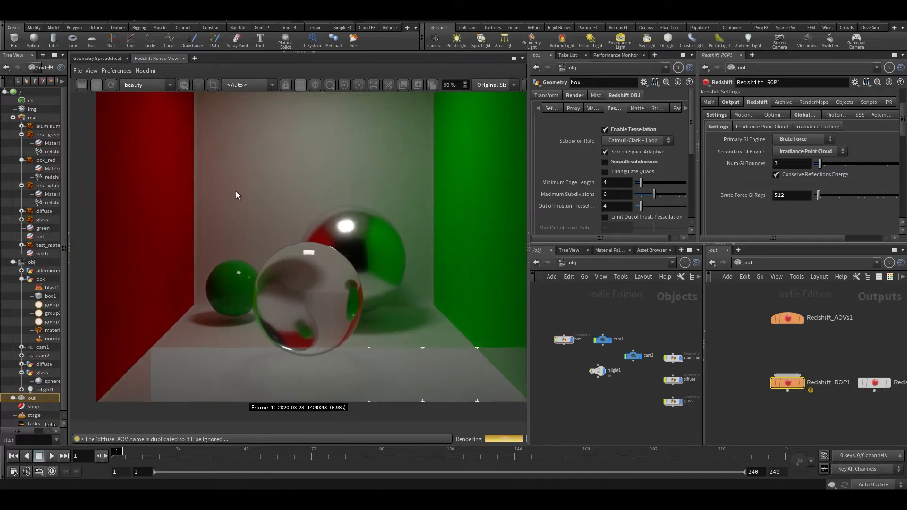
{"action": "middle_click_drag", "start_coordinate": [320, 223], "coordinate": [279, 280]}
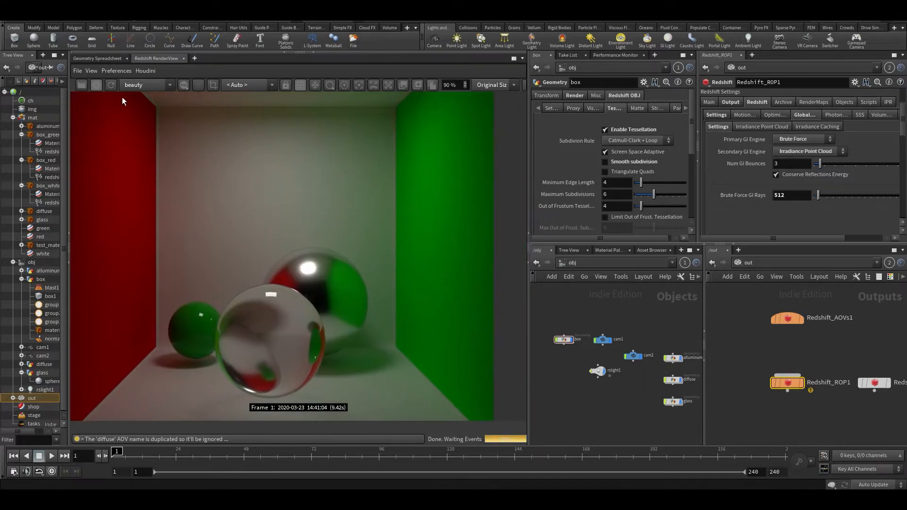
Examine the gi pass of the box interior, then compare it with the beauty pass
{"action": "left_click", "coordinate": [132, 86]}
{"action": "left_click", "coordinate": [143, 133]}
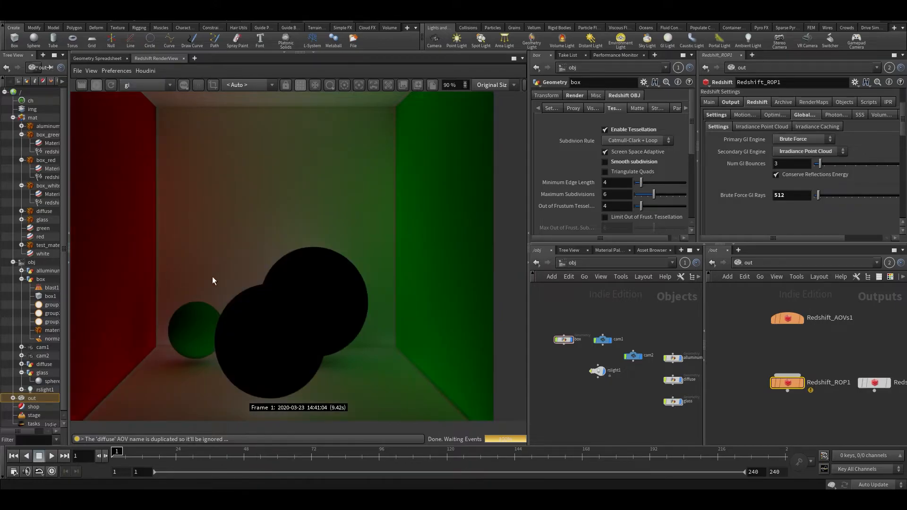
{"action": "scroll", "coordinate": [234, 270], "scroll_direction": "up", "scroll_amount": 1}
{"action": "scroll", "coordinate": [234, 270], "scroll_direction": "down", "scroll_amount": 4}
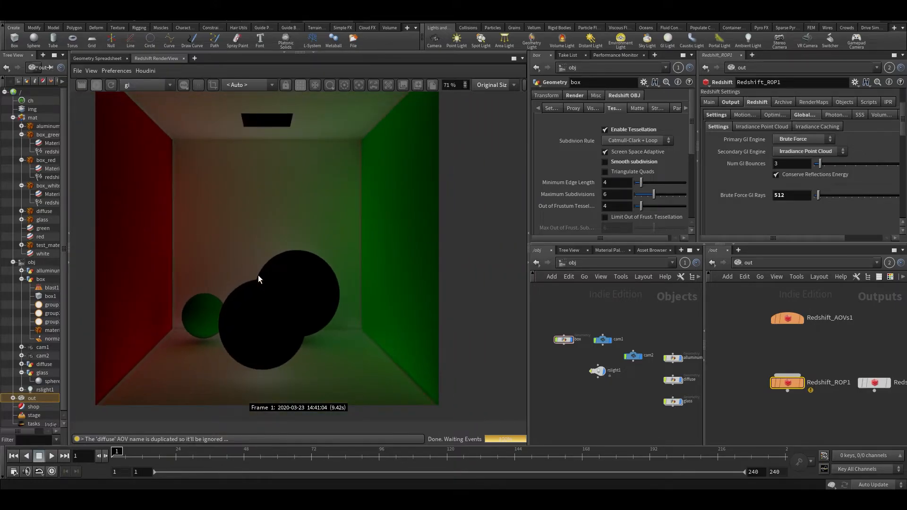
{"action": "left_click", "coordinate": [138, 90]}
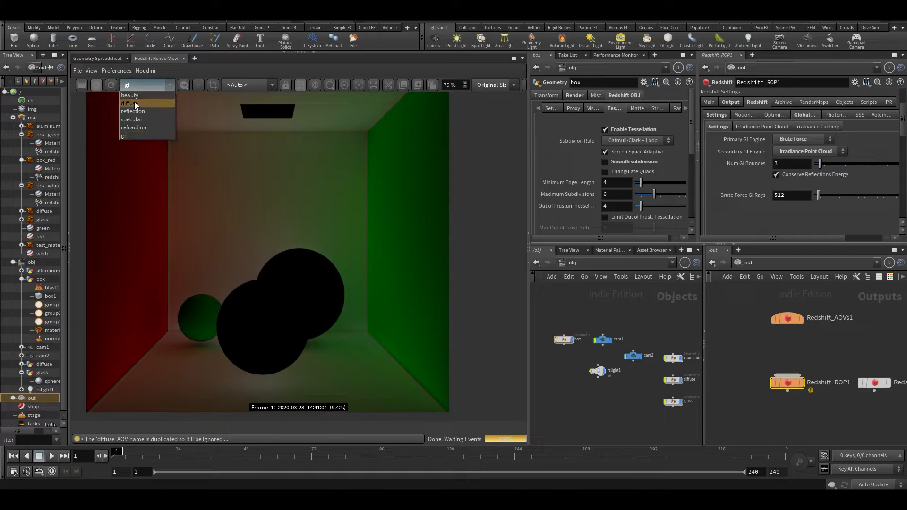
{"action": "left_click", "coordinate": [134, 98]}
{"action": "scroll", "coordinate": [806, 176], "scroll_direction": "down", "scroll_amount": 1}
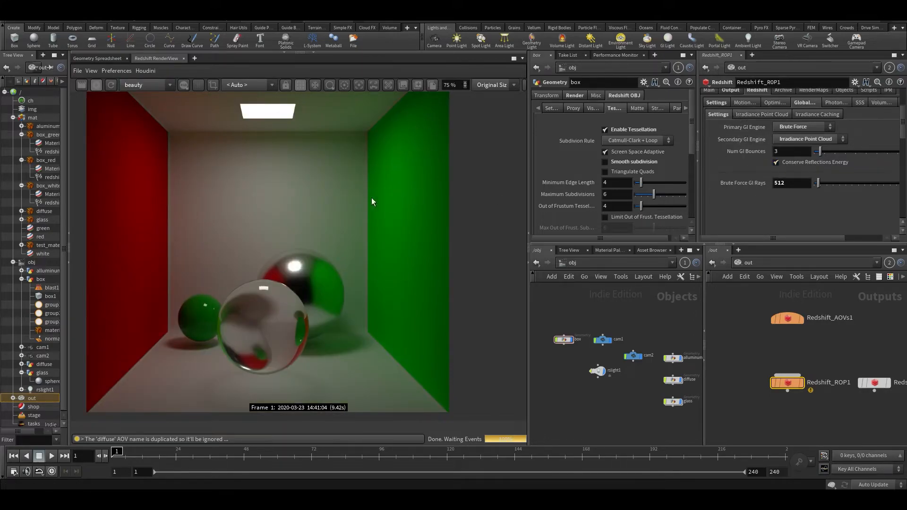
{"action": "scroll", "coordinate": [293, 244], "scroll_direction": "down", "scroll_amount": 1}
{"action": "scroll", "coordinate": [726, 143], "scroll_direction": "up", "scroll_amount": 1}
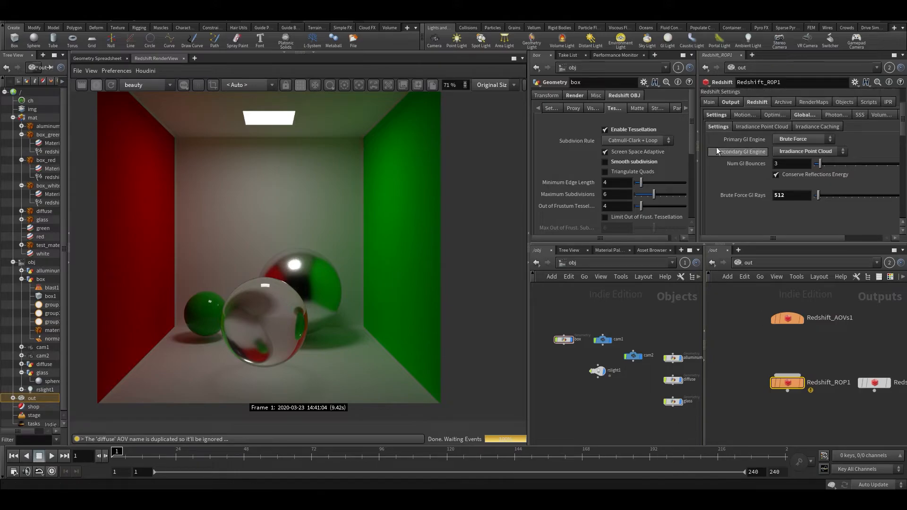
Review Redshift_ROP1's unified sampling settings, especially Max Samples, against the whole beauty render
{"action": "left_click", "coordinate": [725, 117]}
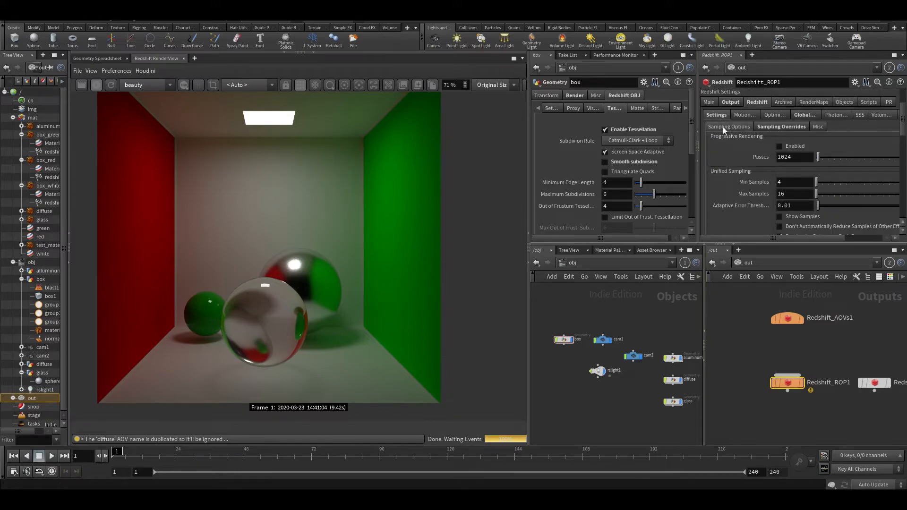
{"action": "double_click", "coordinate": [799, 193]}
{"action": "left_click", "coordinate": [798, 194]}
{"action": "left_click_drag", "start_coordinate": [802, 198], "coordinate": [762, 202]}
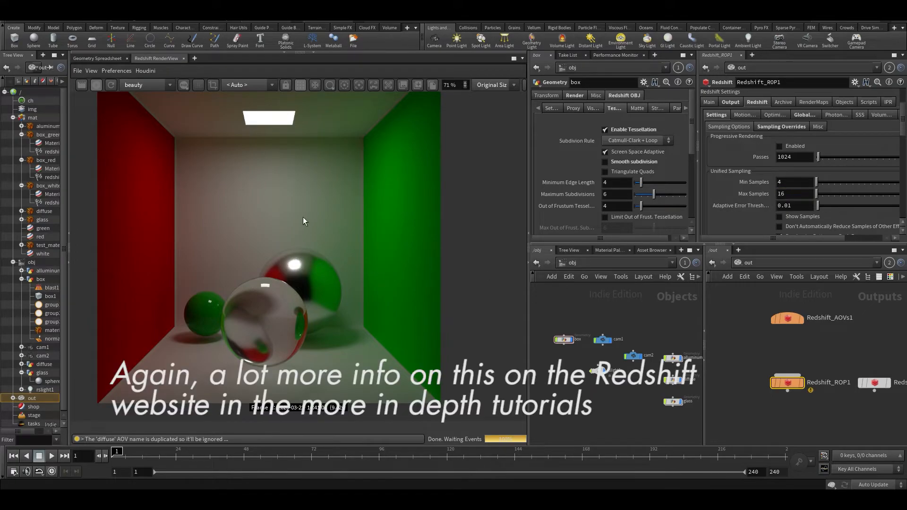
{"action": "scroll", "coordinate": [304, 217], "scroll_direction": "down", "scroll_amount": 3}
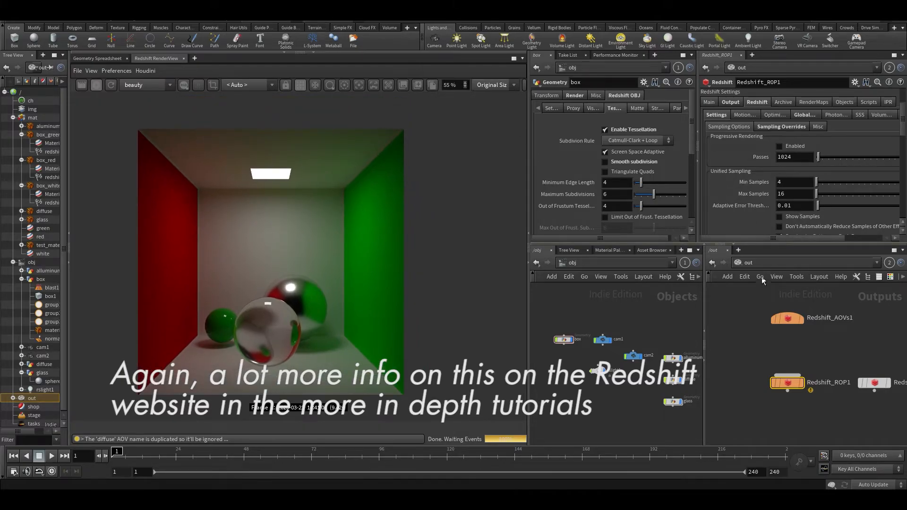
{"action": "scroll", "coordinate": [286, 254], "scroll_direction": "up", "scroll_amount": 2}
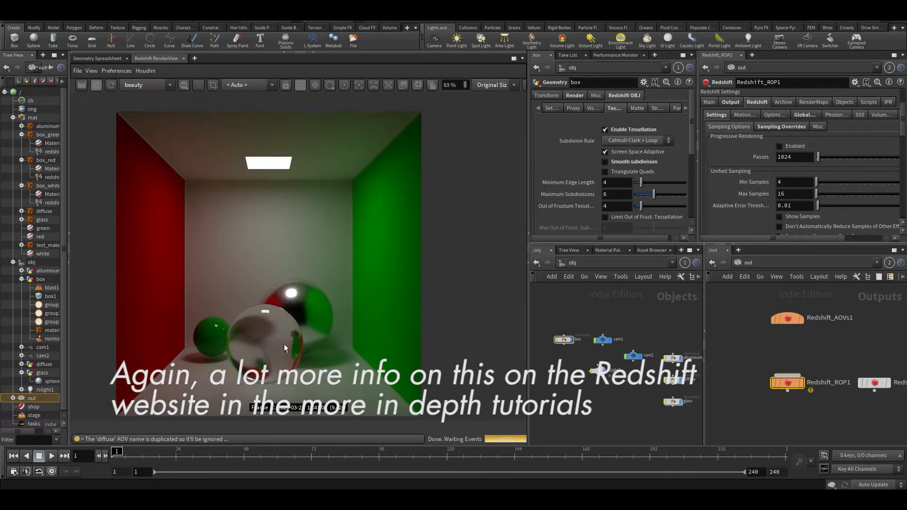
Look over the scene's materials in the mat network alongside the beauty render
{"action": "left_click", "coordinate": [581, 263]}
{"action": "left_click", "coordinate": [596, 294]}
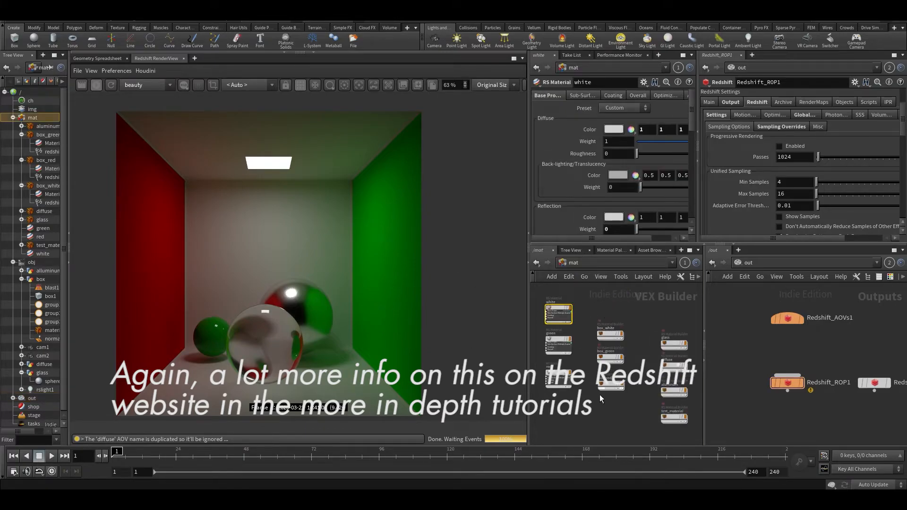
{"action": "scroll", "coordinate": [286, 307], "scroll_direction": "down", "scroll_amount": 1}
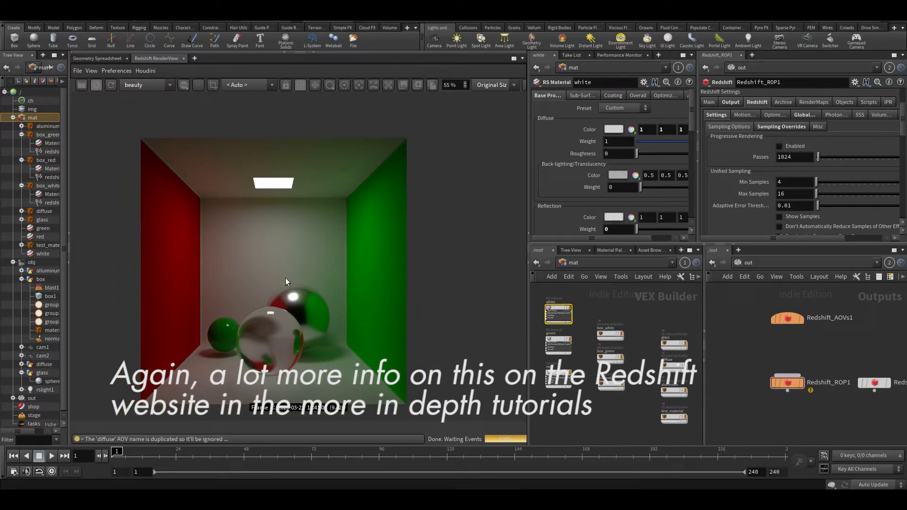
{"action": "left_click", "coordinate": [655, 325]}
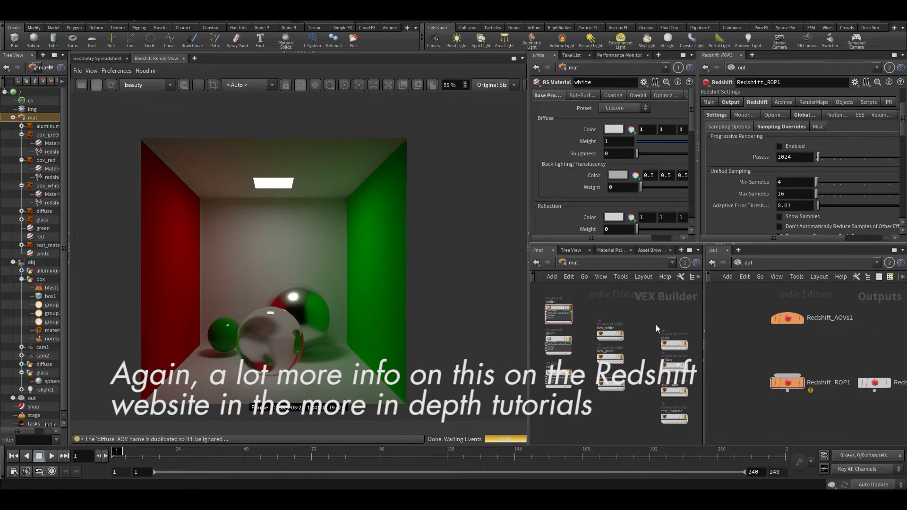
{"action": "left_click", "coordinate": [289, 209]}
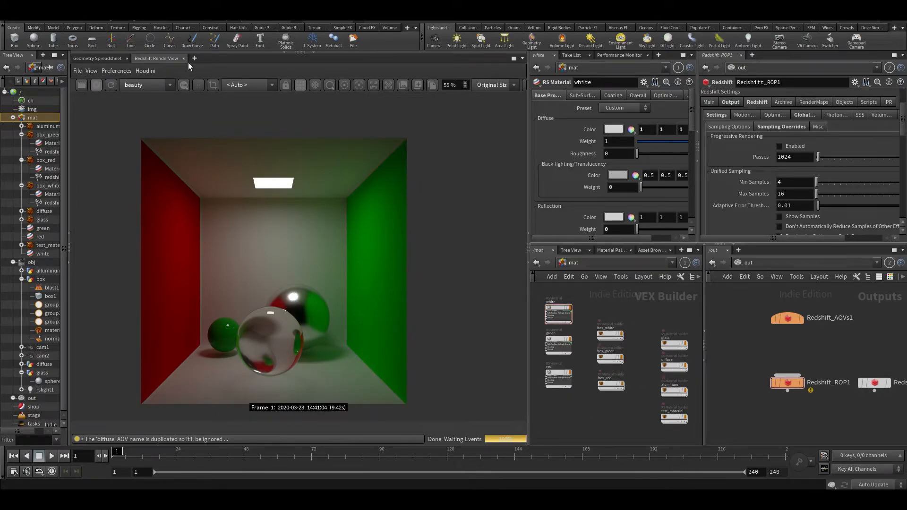
Hide the box object in the obj network and unlock the camera from the enlarged scene view
{"action": "left_click", "coordinate": [283, 53]}
{"action": "scroll", "coordinate": [575, 293], "scroll_direction": "down", "scroll_amount": 3}
{"action": "left_click", "coordinate": [575, 264]}
{"action": "left_click", "coordinate": [607, 302]}
{"action": "left_click", "coordinate": [572, 339]}
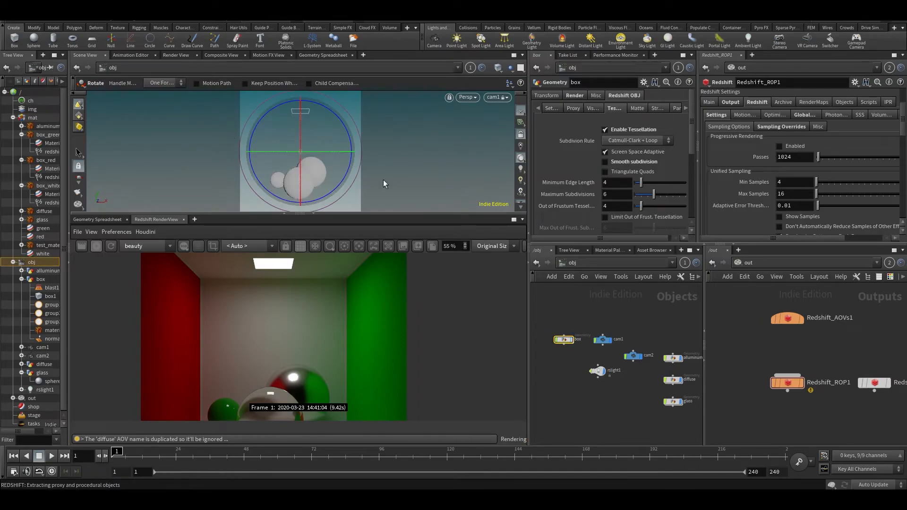
{"action": "key", "text": "ctrl+b"}
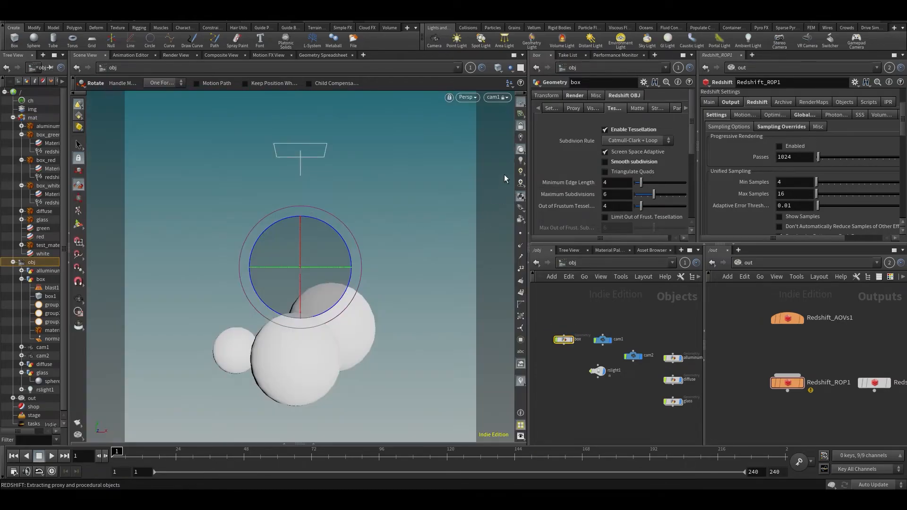
{"action": "left_click", "coordinate": [520, 126]}
{"action": "left_click", "coordinate": [665, 426]}
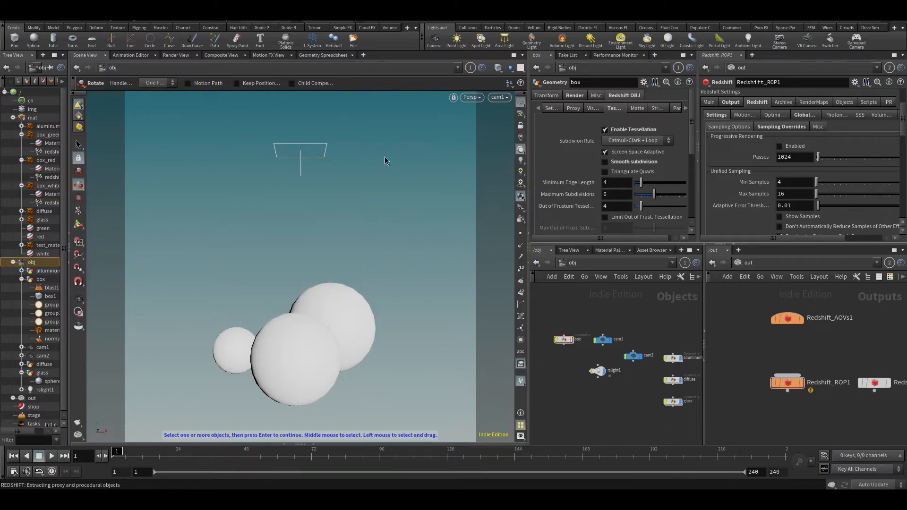
Create a 4 by 4 grid at the origin, lower it to about Y -0.4874, and look through cam2
{"action": "left_click", "coordinate": [93, 43], "text": "ctrl"}
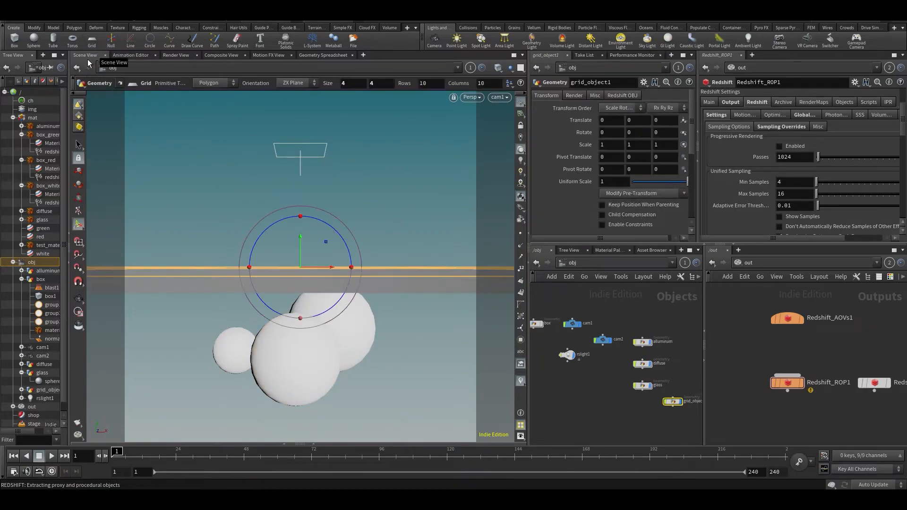
{"action": "left_click_drag", "start_coordinate": [300, 255], "coordinate": [300, 377]}
{"action": "left_click", "coordinate": [499, 97]}
{"action": "left_click", "coordinate": [502, 151]}
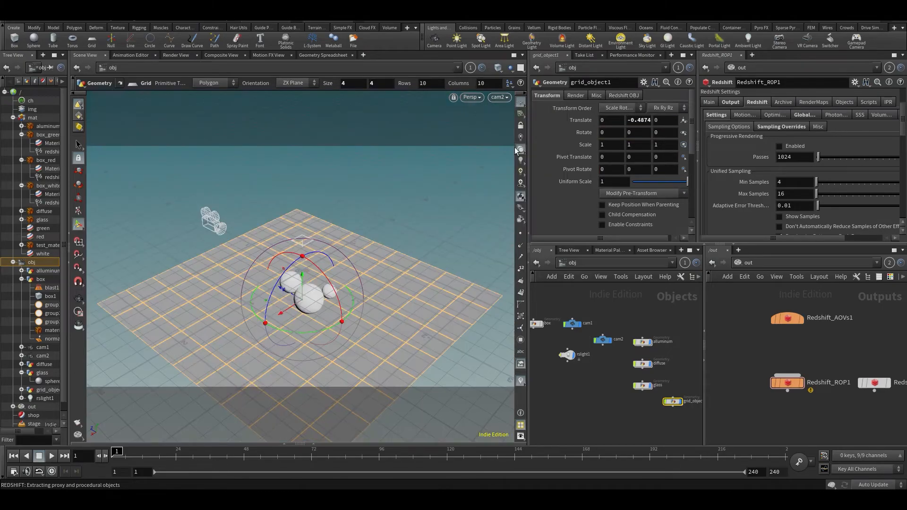
Set Redshift_ROP1's render camera to /obj/cam2 and save the scene file
{"action": "left_click", "coordinate": [787, 383]}
{"action": "left_click", "coordinate": [711, 104]}
{"action": "type", "text": "2"}
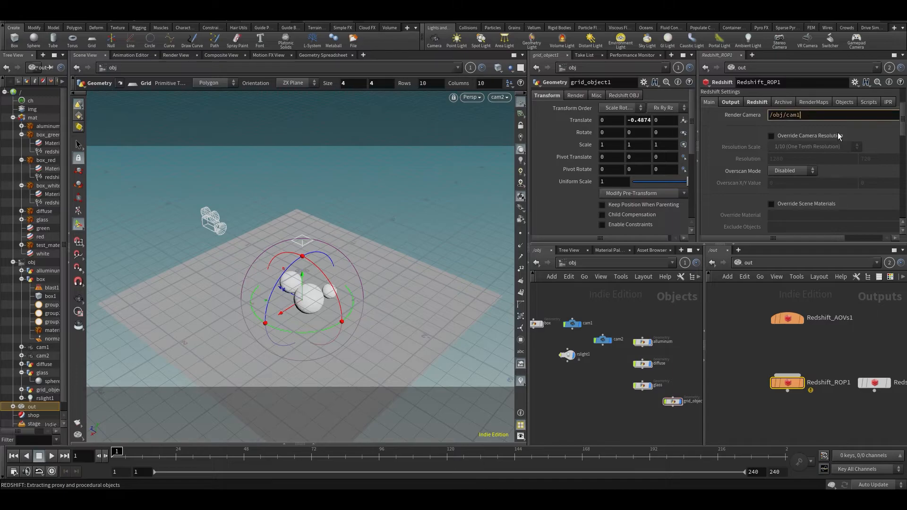
{"action": "key", "text": "Return"}
{"action": "left_click", "coordinate": [889, 103]}
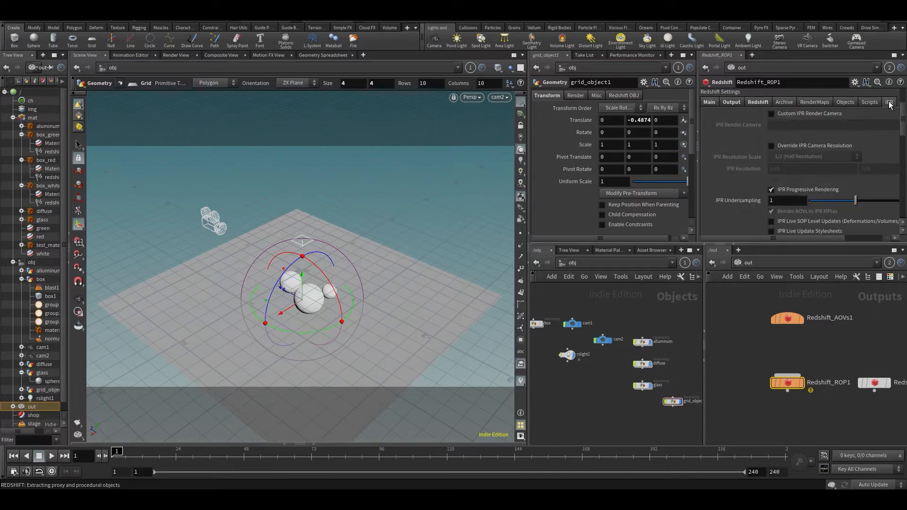
{"action": "left_click", "coordinate": [710, 103]}
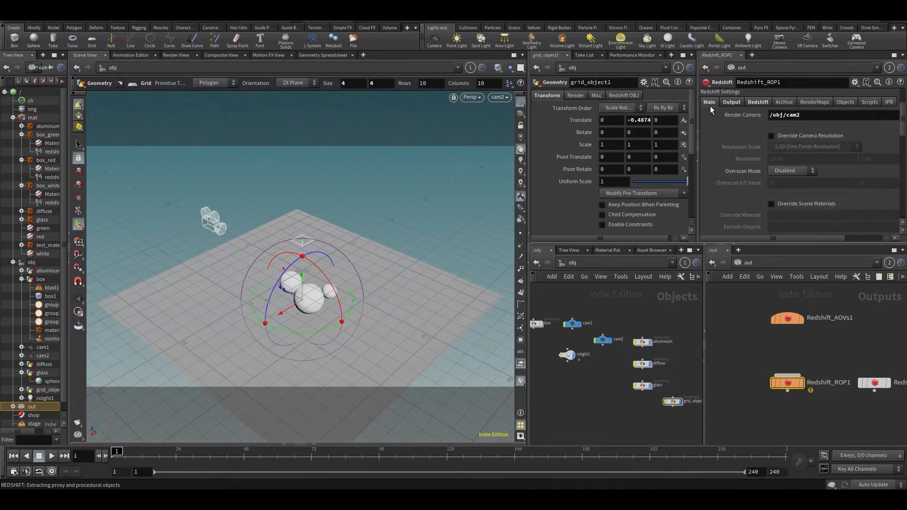
{"action": "key", "text": "ctrl+s"}
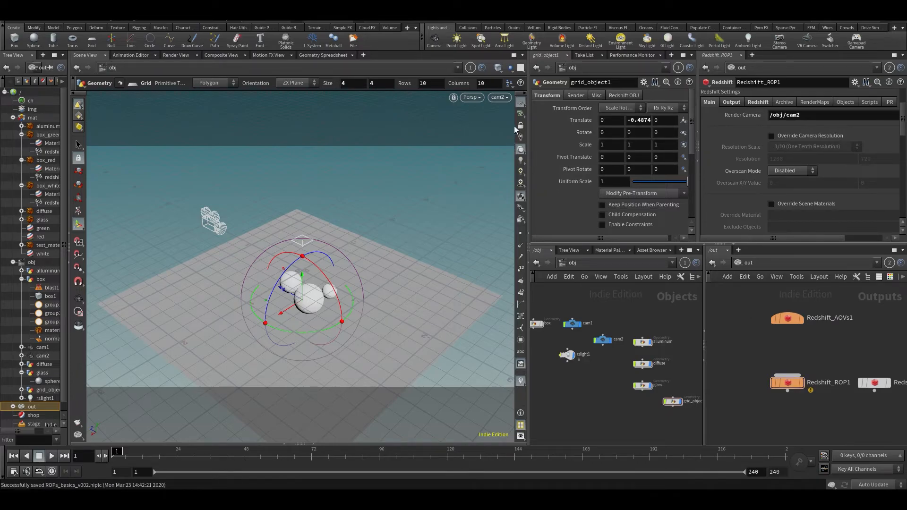
Frame the spheres closer through cam2 and start the interactive render in the render view
{"action": "right_click_drag", "start_coordinate": [336, 278], "coordinate": [310, 257], "text": "alt"}
{"action": "middle_click_drag", "start_coordinate": [310, 257], "coordinate": [304, 232], "text": "alt"}
{"action": "left_click", "coordinate": [282, 442]}
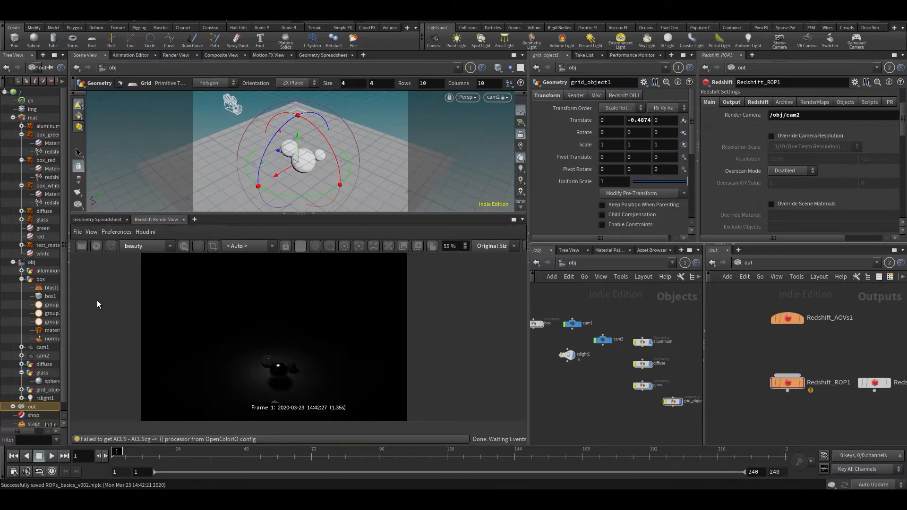
{"action": "left_click", "coordinate": [95, 246]}
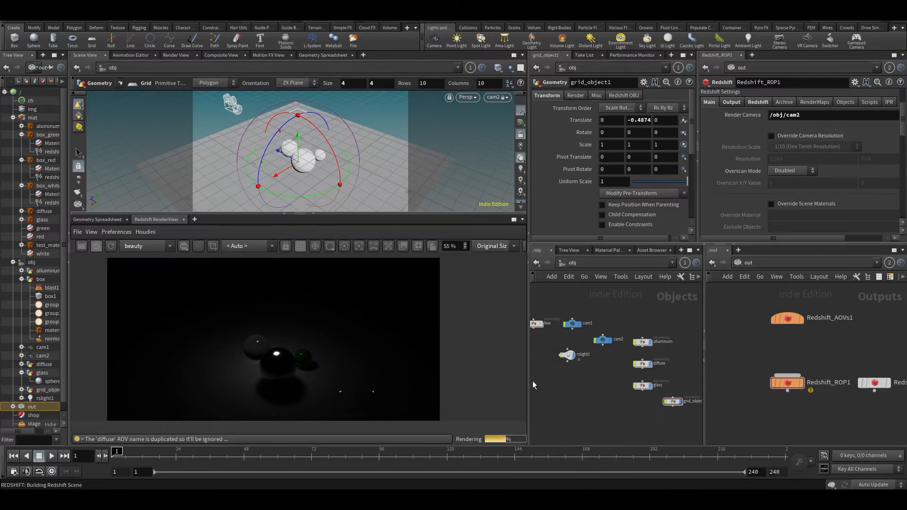
Rename the Redshift_ROP1 output node as box_rop
{"action": "left_click", "coordinate": [758, 102]}
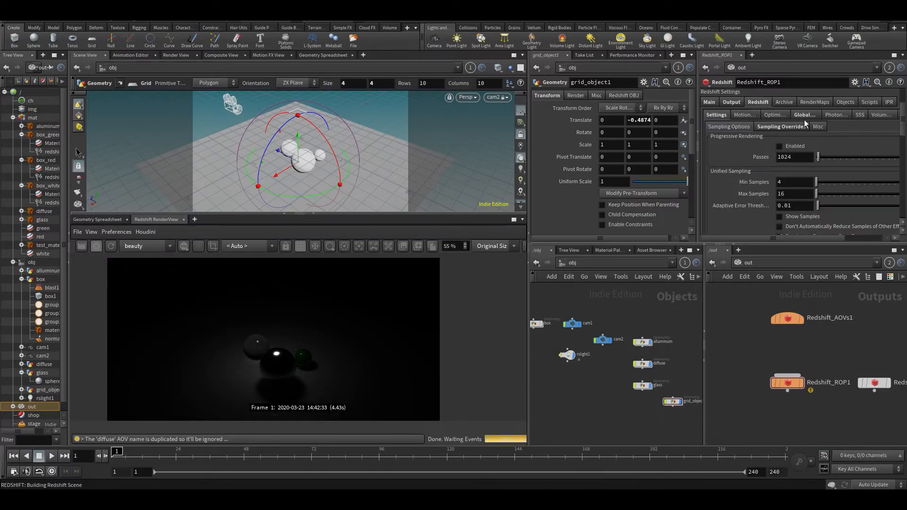
{"action": "left_click_drag", "start_coordinate": [783, 389], "coordinate": [784, 389]}
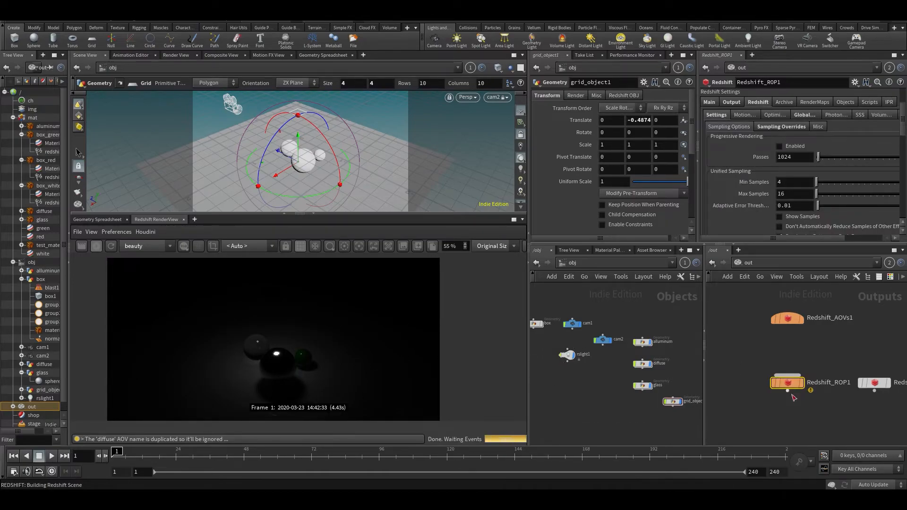
{"action": "double_click", "coordinate": [846, 385]}
{"action": "type", "text": "box_rop"}
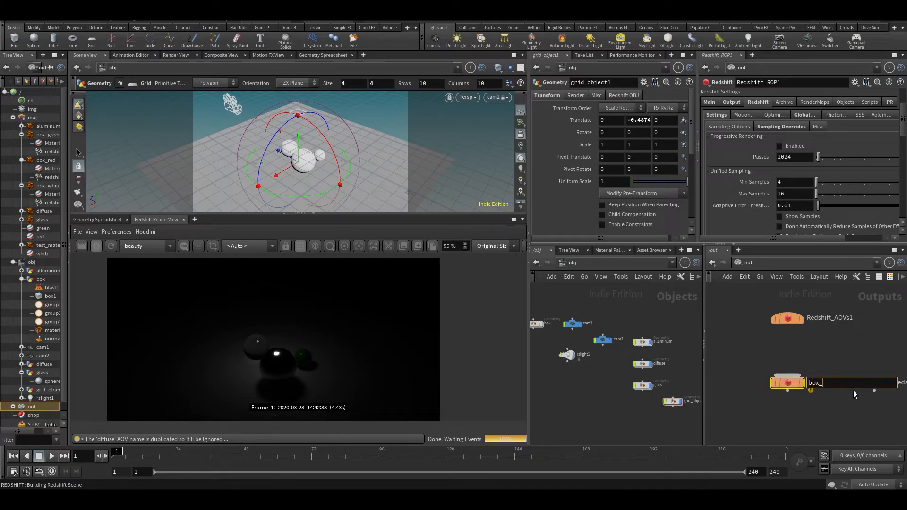
{"action": "key", "text": "Return"}
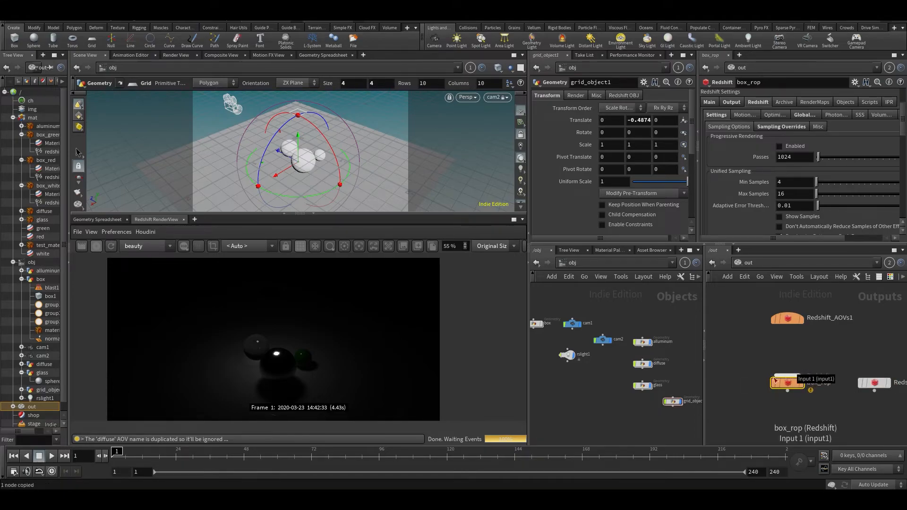
Duplicate box_rop, place the copy beside it in the out network, and rename it as lights_rop
{"action": "key", "text": "ctrl+c"}
{"action": "key", "text": "ctrl+v"}
{"action": "left_click_drag", "start_coordinate": [769, 374], "coordinate": [743, 393]}
{"action": "double_click", "coordinate": [771, 394]}
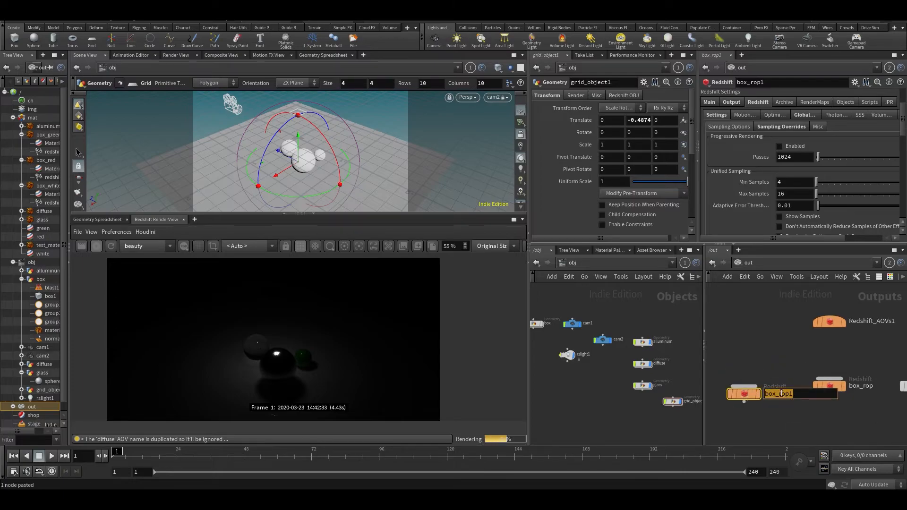
{"action": "type", "text": "ligh"}
{"action": "type", "text": "hts_"}
{"action": "key", "text": "BackSpace"}
{"action": "type", "text": "_rop"}
{"action": "key", "text": "Return"}
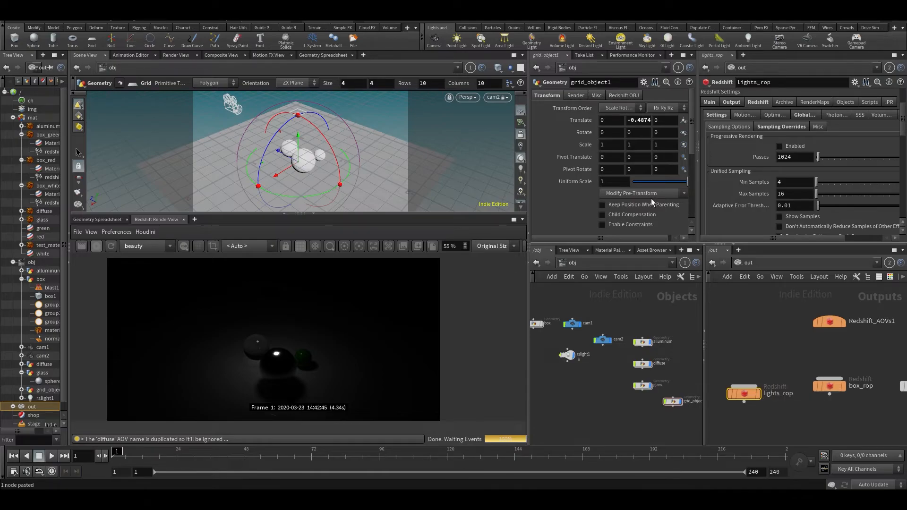
Switch the Redshift render view to render with lights_rop
{"action": "left_click", "coordinate": [156, 234]}
{"action": "mouse_move", "coordinate": [158, 246]}
{"action": "left_click", "coordinate": [226, 253]}
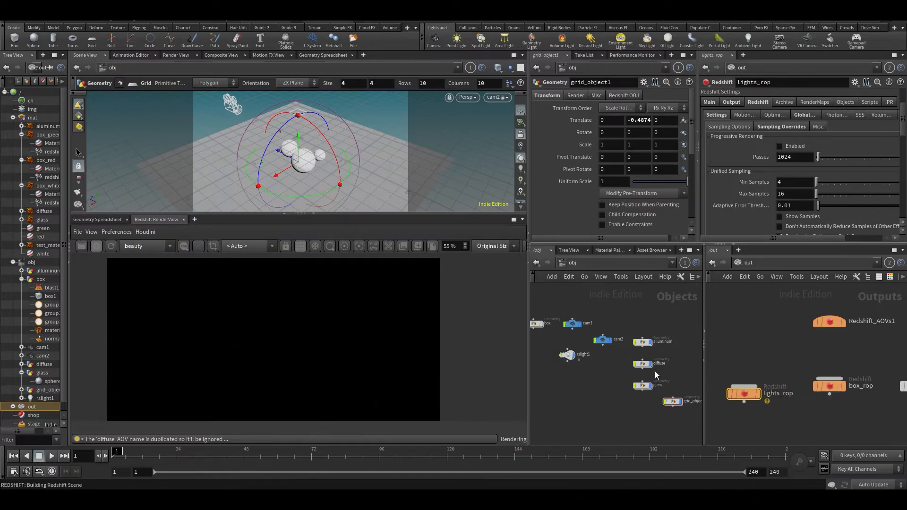
Set the brute force GI rays of lights_rop to 16 and save the scene
{"action": "left_click", "coordinate": [809, 115]}
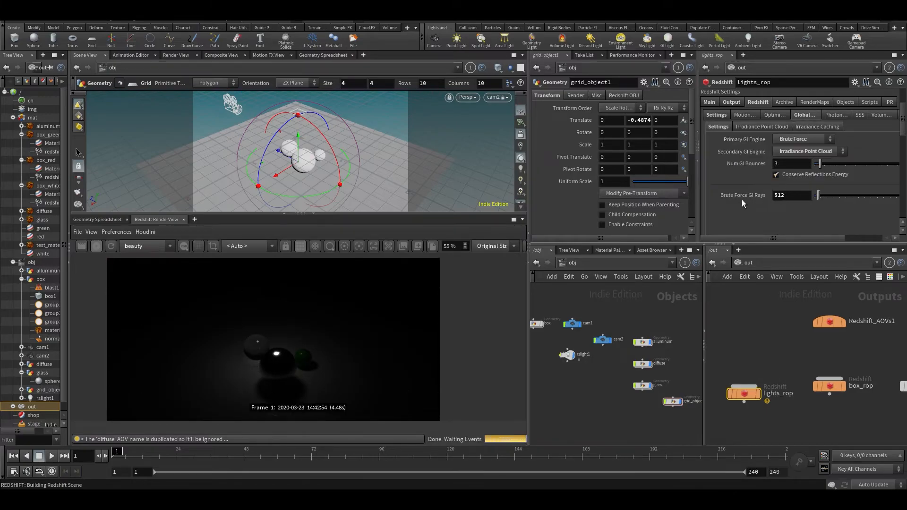
{"action": "type", "text": "16"}
{"action": "key", "text": "Return"}
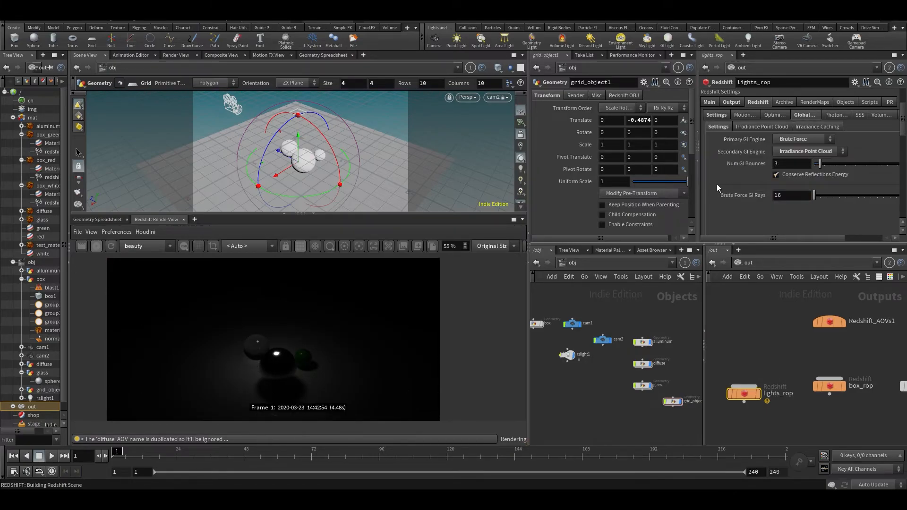
{"action": "scroll", "coordinate": [597, 402], "scroll_direction": "up", "scroll_amount": 2}
{"action": "key", "text": "ctrl+s"}
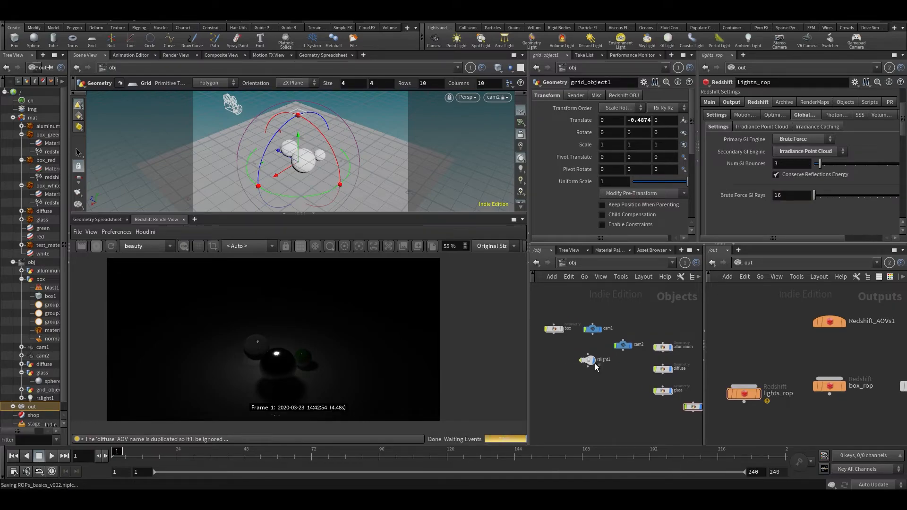
Turn off the existing rslight1 light
{"action": "scroll", "coordinate": [590, 370], "scroll_direction": "up", "scroll_amount": 2}
{"action": "left_click", "coordinate": [586, 351]}
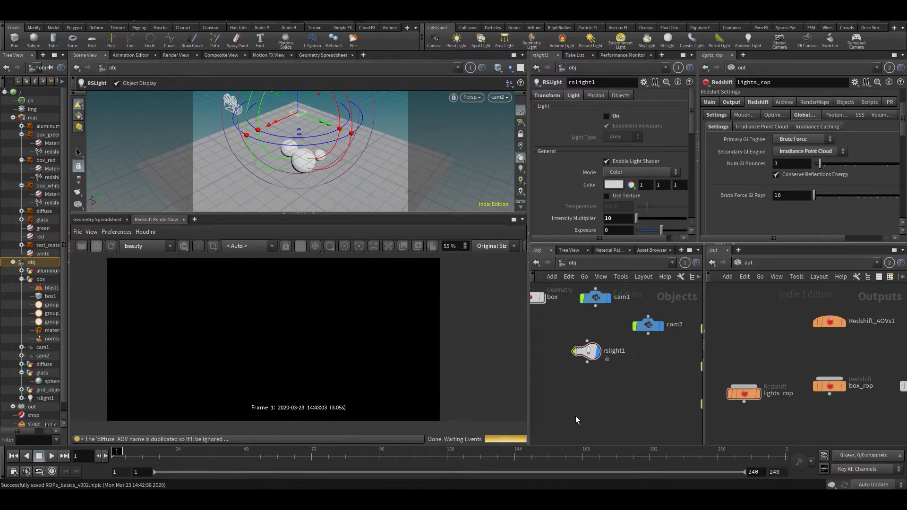
Add a new Redshift light to the object network below rslight1
{"action": "middle_click_drag", "start_coordinate": [575, 416], "coordinate": [586, 416]}
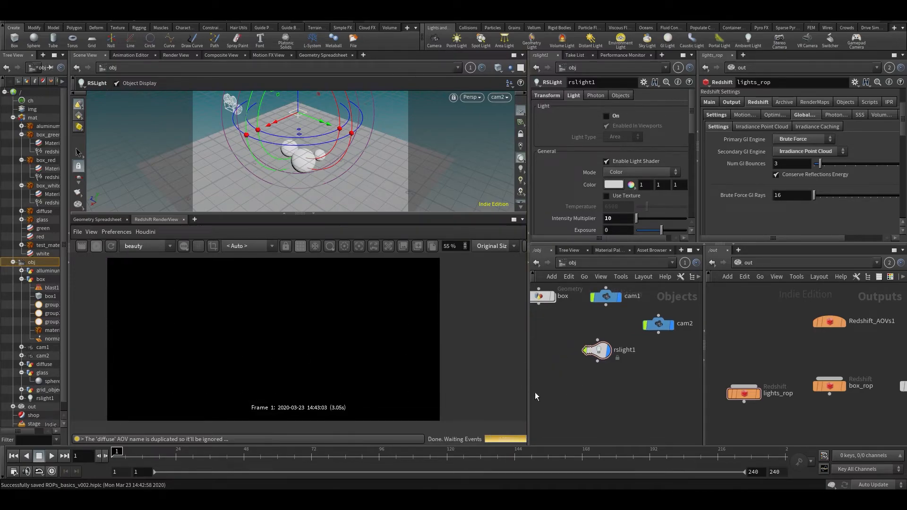
{"action": "key", "text": "Tab"}
{"action": "mouse_move", "coordinate": [597, 316]}
{"action": "left_click", "coordinate": [659, 219]}
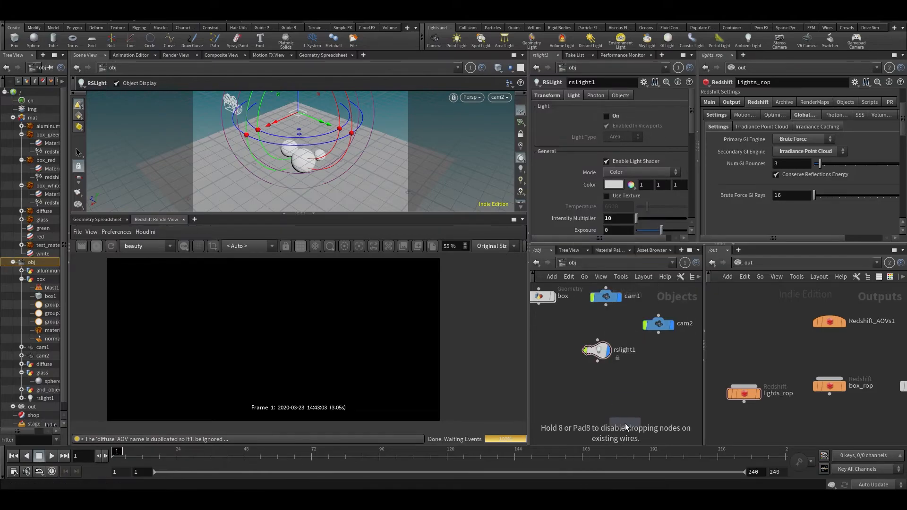
{"action": "left_click", "coordinate": [613, 412]}
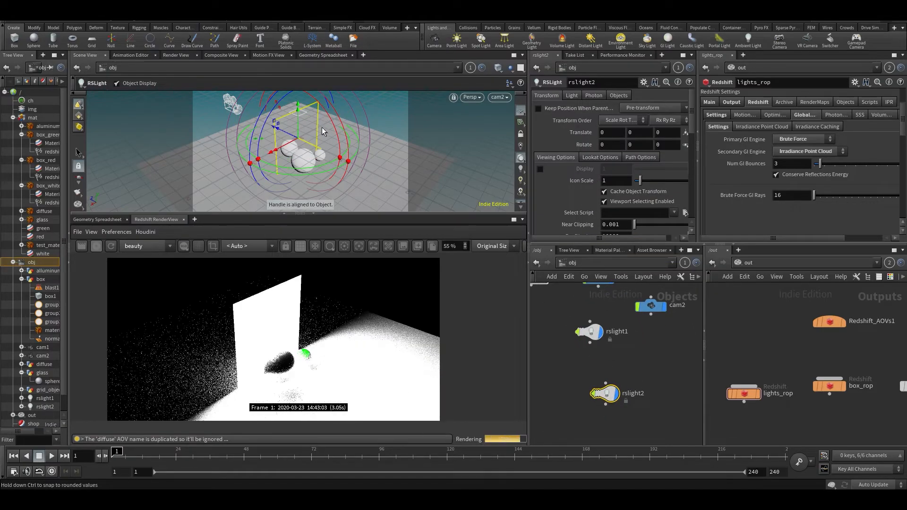
Move rslight2 to about 1.08 in Y and 0.91 in Z, tilted about -49.8 degrees in X toward the spheres
{"action": "left_click_drag", "start_coordinate": [331, 134], "coordinate": [270, 107]}
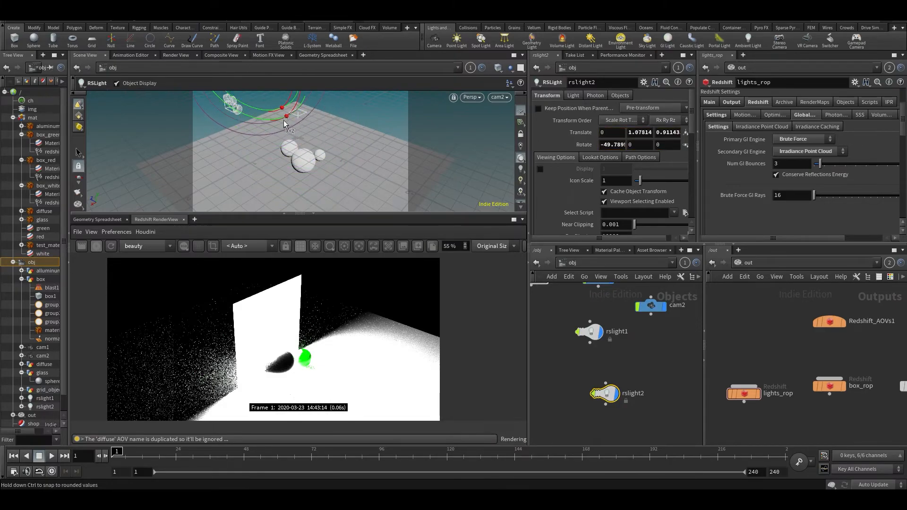
{"action": "middle_click_drag", "start_coordinate": [315, 157], "coordinate": [303, 203], "text": "alt"}
{"action": "right_click_drag", "start_coordinate": [304, 202], "coordinate": [291, 169], "text": "alt"}
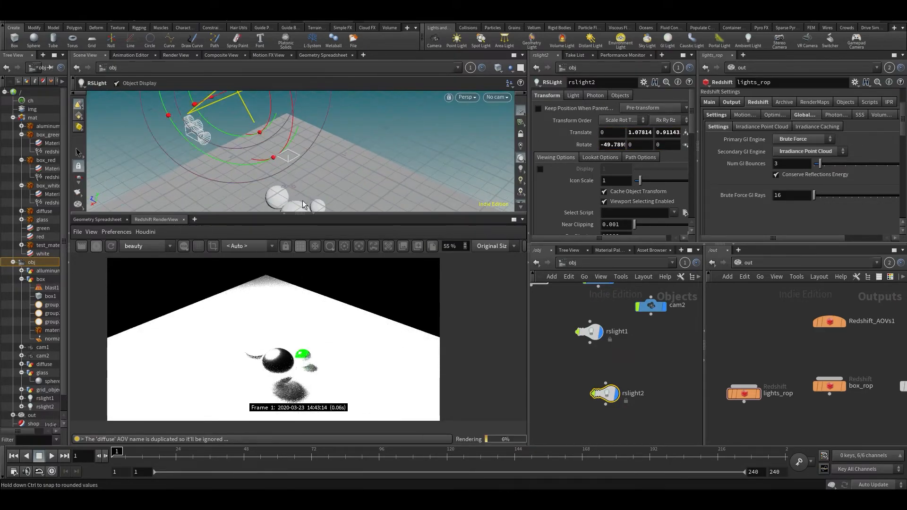
Set the intensity multiplier of rslight2 to 10 and check the spheres in the render
{"action": "left_click", "coordinate": [573, 96]}
{"action": "type", "text": "10"}
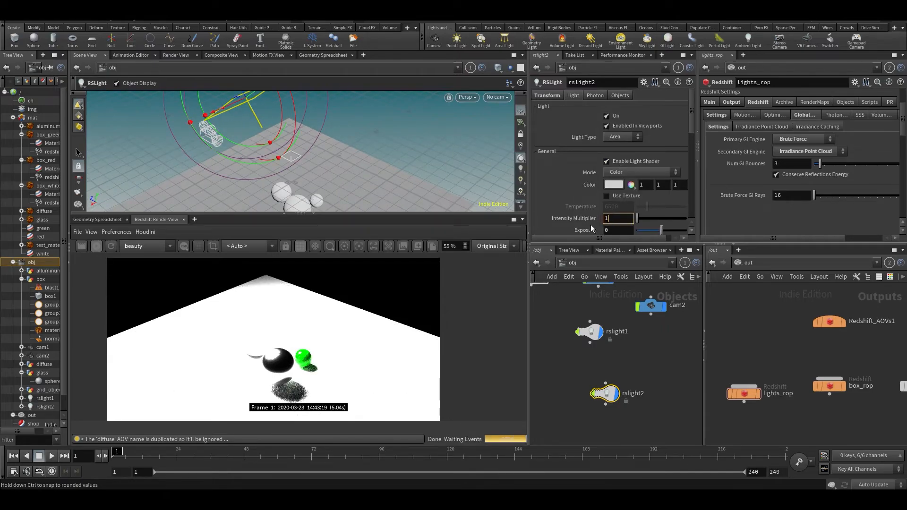
{"action": "key", "text": "Return"}
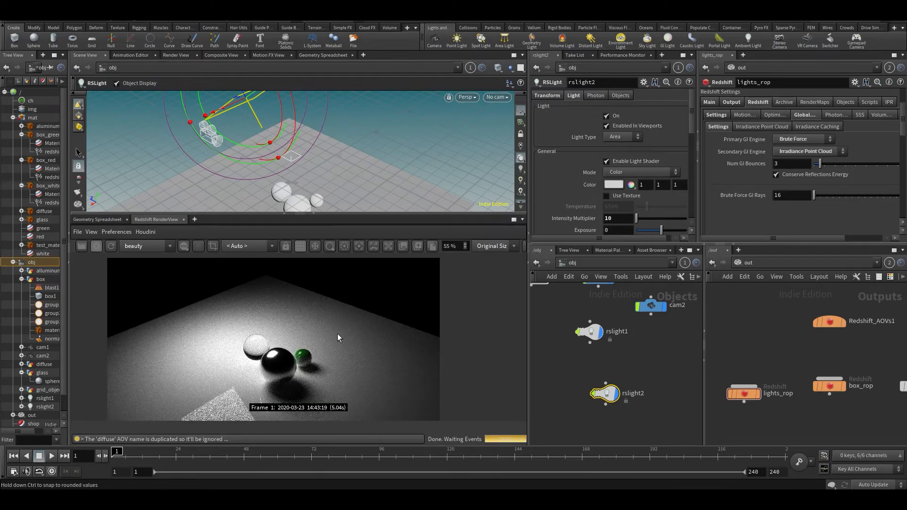
{"action": "scroll", "coordinate": [293, 383], "scroll_direction": "down", "scroll_amount": 1}
{"action": "scroll", "coordinate": [288, 338], "scroll_direction": "up", "scroll_amount": 1}
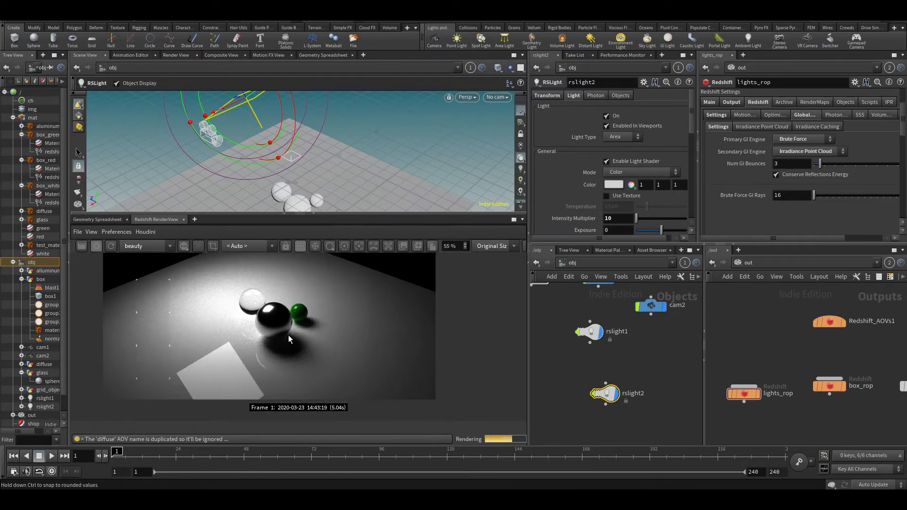
Set the first area size value of rslight2 to 0.1 and undo the mistyped second value
{"action": "scroll", "coordinate": [615, 213], "scroll_direction": "down", "scroll_amount": 4}
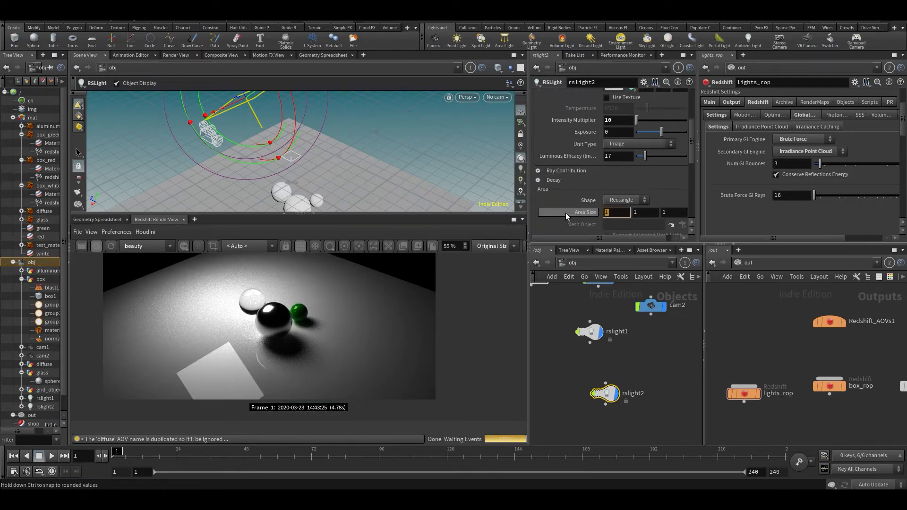
{"action": "type", "text": ".1"}
{"action": "key", "text": "Tab"}
{"action": "type", "text": ".1."}
{"action": "key", "text": "Tab"}
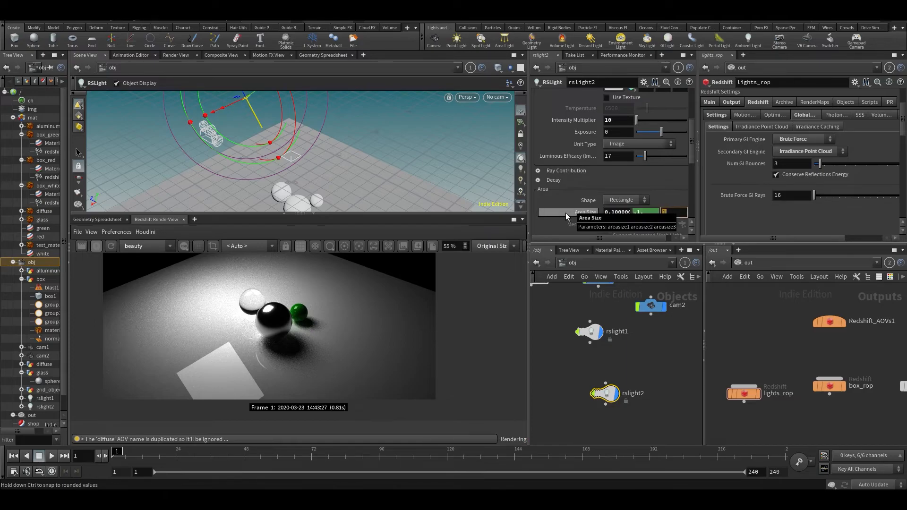
{"action": "key", "text": "ctrl+z"}
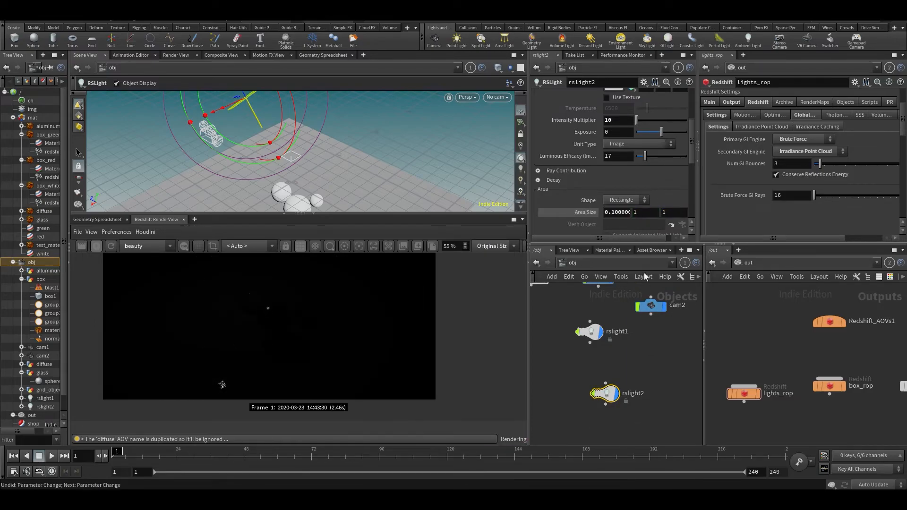
Delete the mistyped channel from the second area size value of rslight2 and set the remaining size values to 0.1
{"action": "type", "text": "."}
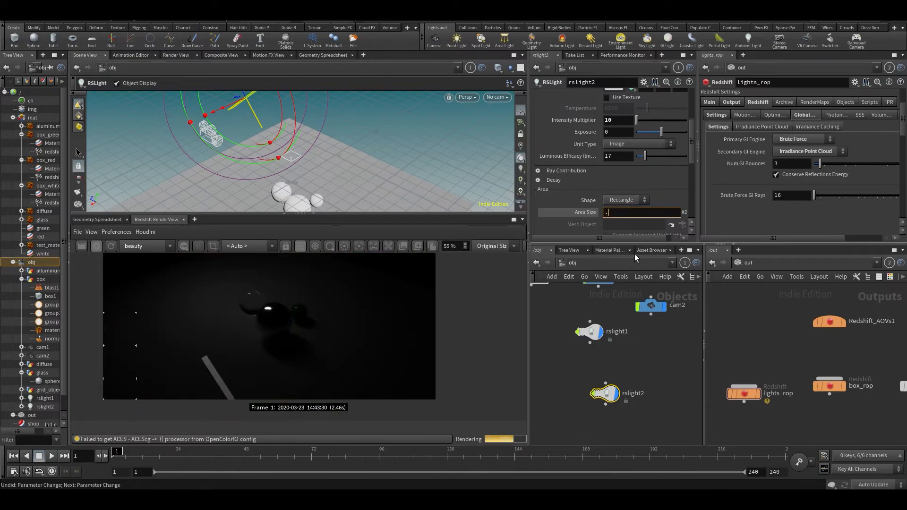
{"action": "key", "text": "Return"}
{"action": "right_click", "coordinate": [641, 210]}
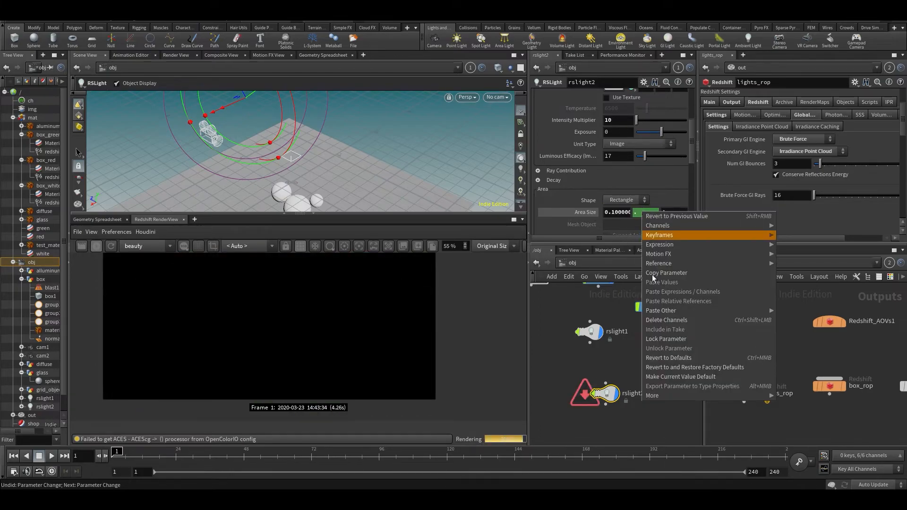
{"action": "left_click", "coordinate": [665, 320]}
{"action": "key", "text": "Tab"}
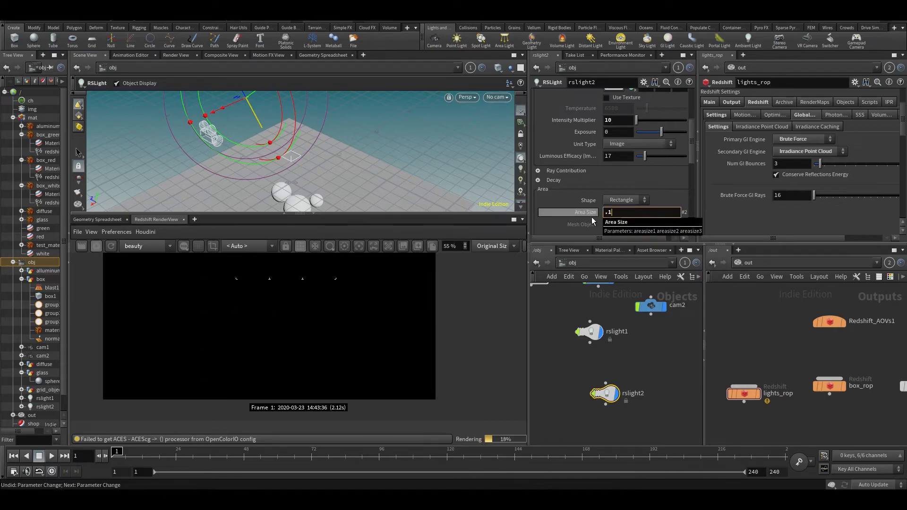
{"action": "type", "text": ".1"}
{"action": "key", "text": "Return"}
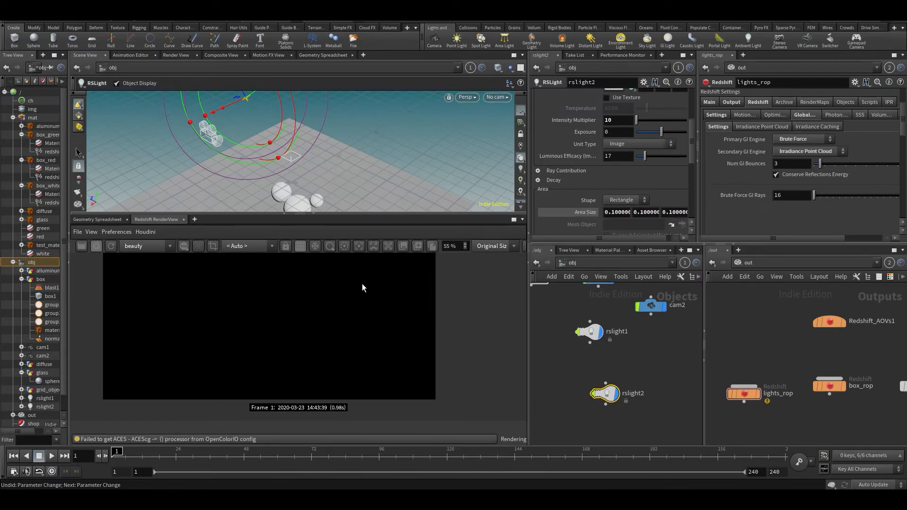
Raise the intensity multiplier of rslight2 to 2000 and inspect the sphere shadows in the render
{"action": "left_click", "coordinate": [110, 248]}
{"action": "left_click", "coordinate": [646, 121]}
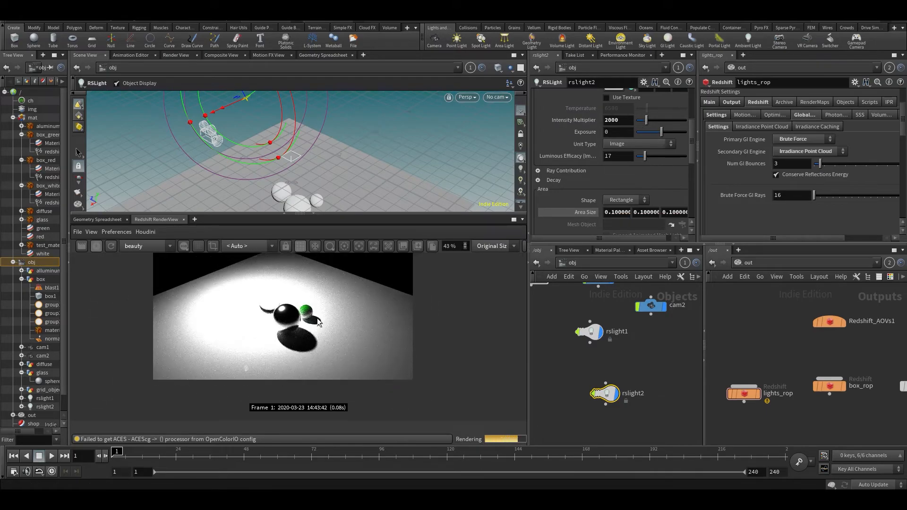
{"action": "scroll", "coordinate": [281, 346], "scroll_direction": "up", "scroll_amount": 2}
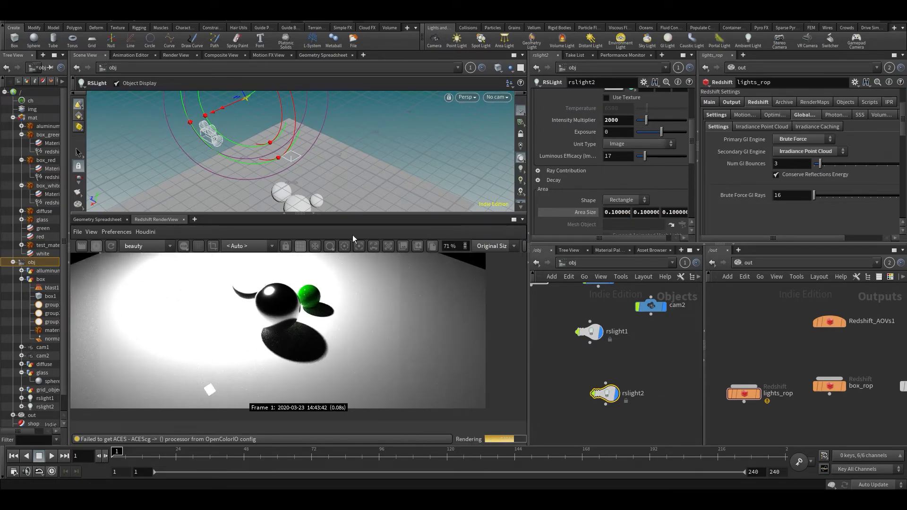
Change the light type of rslight2 to Distant and lower its intensity multiplier to 10
{"action": "scroll", "coordinate": [652, 148], "scroll_direction": "up", "scroll_amount": 3}
{"action": "scroll", "coordinate": [640, 155], "scroll_direction": "up", "scroll_amount": 2}
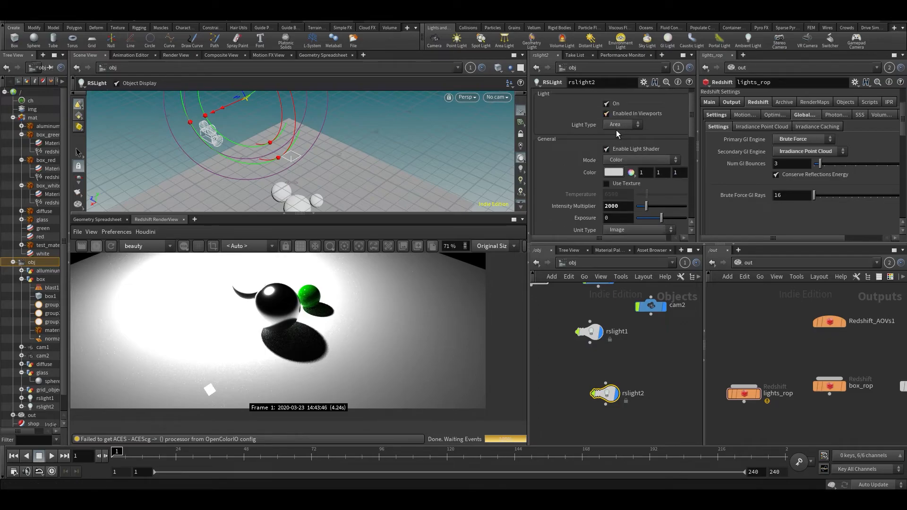
{"action": "left_click", "coordinate": [616, 126]}
{"action": "left_click", "coordinate": [616, 134]}
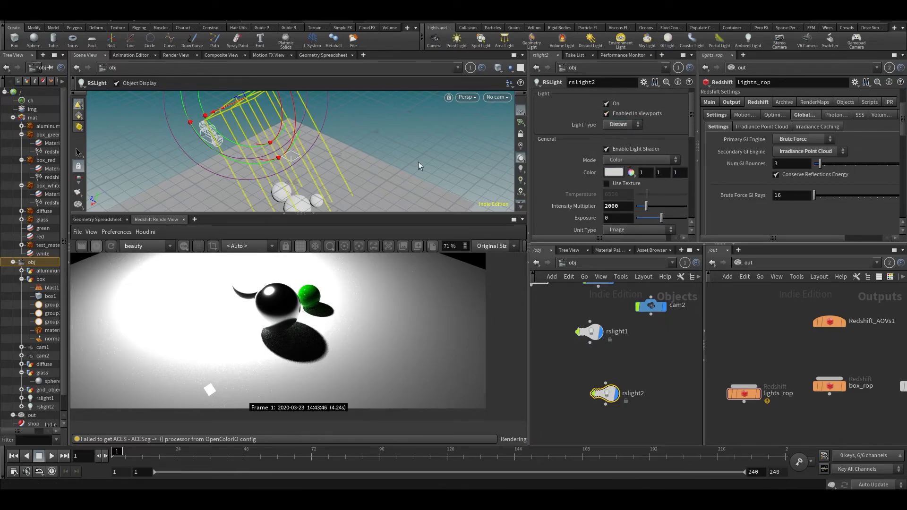
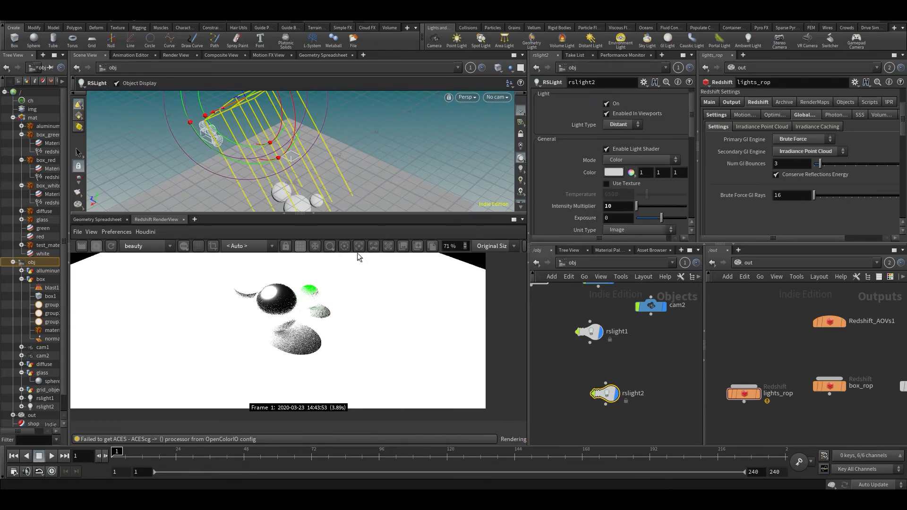
Set the distant light's intensity multiplier to 1 and inspect the shadows in the render
{"action": "double_click", "coordinate": [607, 206]}
{"action": "type", "text": "1"}
{"action": "key", "text": "Return"}
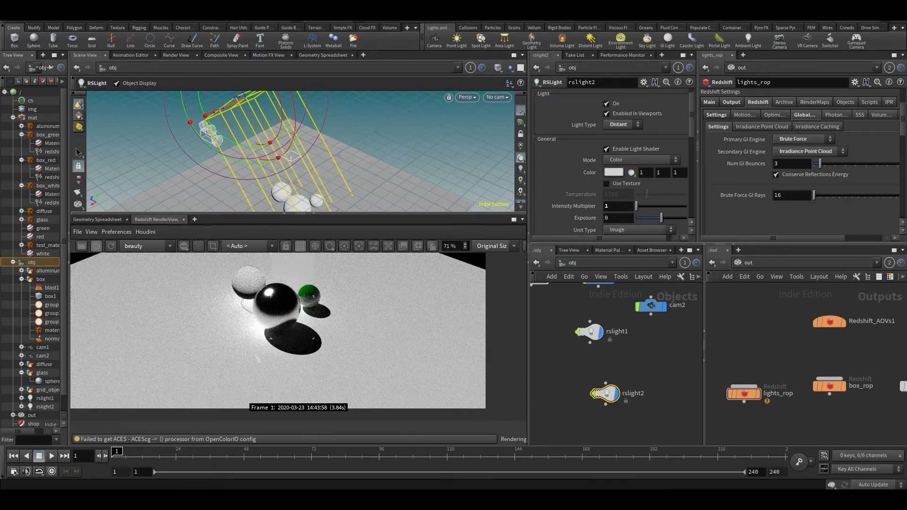
{"action": "scroll", "coordinate": [307, 366], "scroll_direction": "down", "scroll_amount": 4}
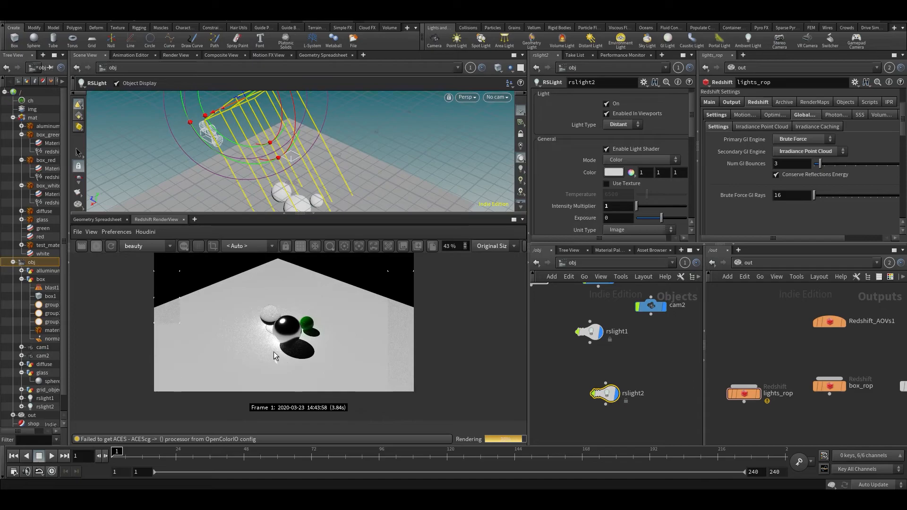
{"action": "scroll", "coordinate": [295, 354], "scroll_direction": "up", "scroll_amount": 2}
{"action": "scroll", "coordinate": [269, 305], "scroll_direction": "up", "scroll_amount": 2}
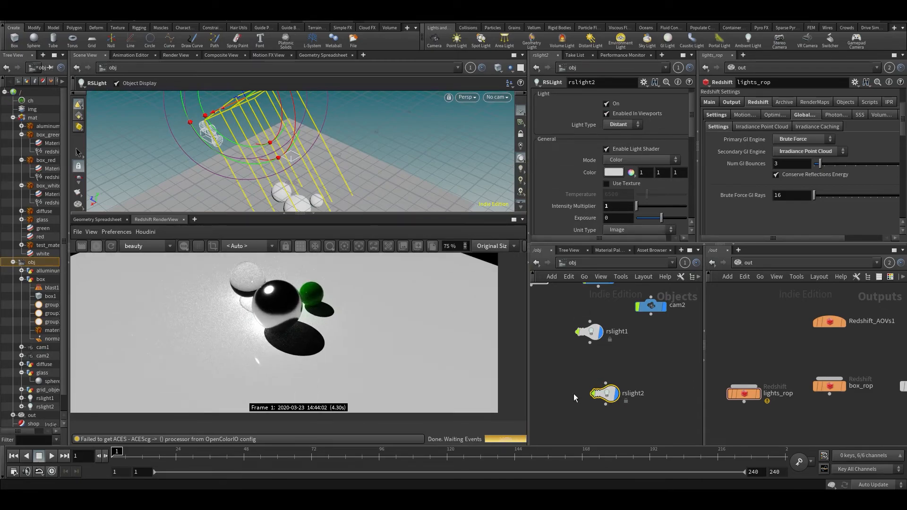
Delete rslight2 and add an RSLightSun node in its place below rslight1
{"action": "left_click_drag", "start_coordinate": [611, 435], "coordinate": [612, 437]}
{"action": "key", "text": "Delete"}
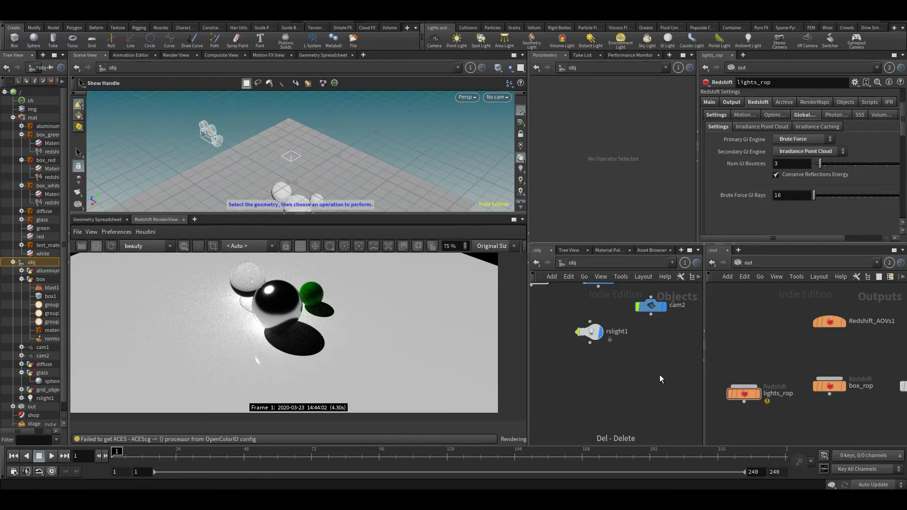
{"action": "key", "text": "Tab"}
{"action": "type", "text": "rs"}
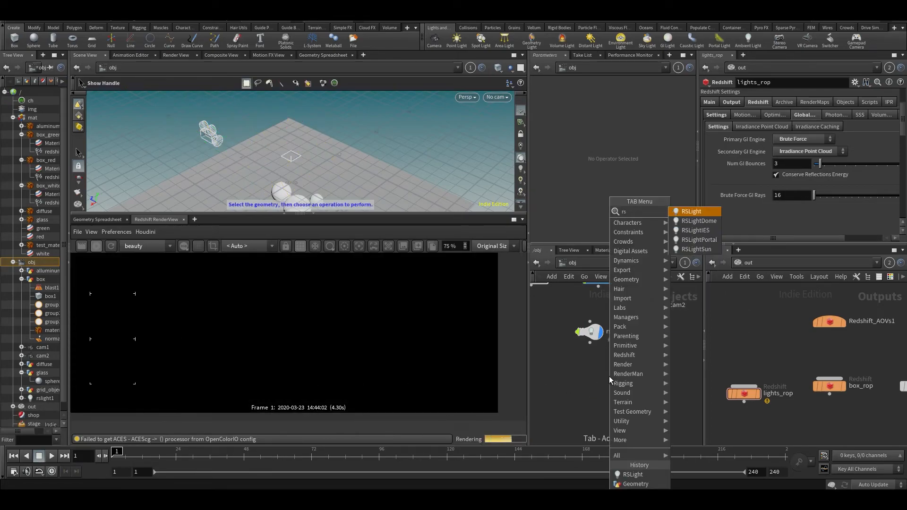
{"action": "key", "text": "Down"}
{"action": "key", "text": "Down"}
{"action": "key", "text": "Down"}
{"action": "key", "text": "Down"}
{"action": "key", "text": "Return"}
{"action": "left_click", "coordinate": [594, 399]}
Tilt the sun light about -44.5 degrees in X and move it to about 0.69 in Y and 1.45 in Z
{"action": "left_click_drag", "start_coordinate": [339, 185], "coordinate": [339, 217]}
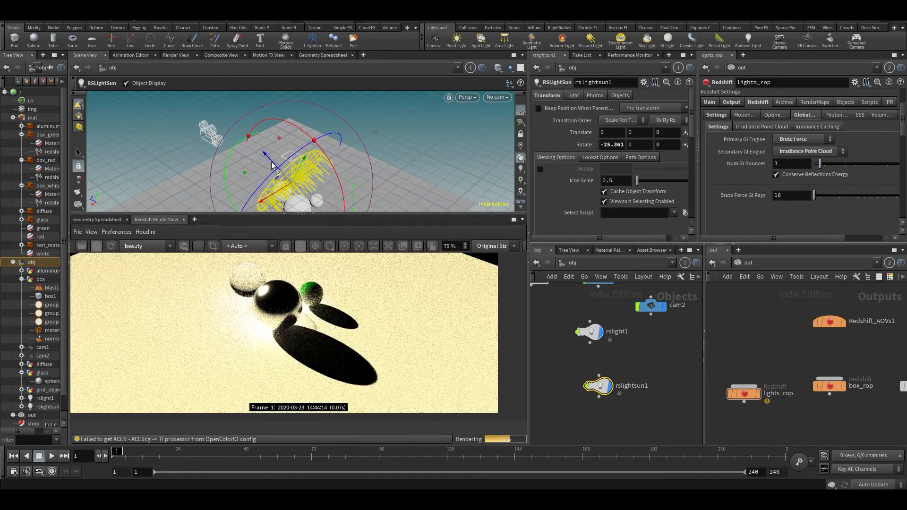
{"action": "mouse_move", "coordinate": [265, 151]}
{"action": "left_mouse_down"}
{"action": "mouse_move", "coordinate": [262, 123]}
{"action": "mouse_move", "coordinate": [267, 154]}
{"action": "left_mouse_up"}
{"action": "scroll", "coordinate": [264, 275], "scroll_direction": "down", "scroll_amount": 2}
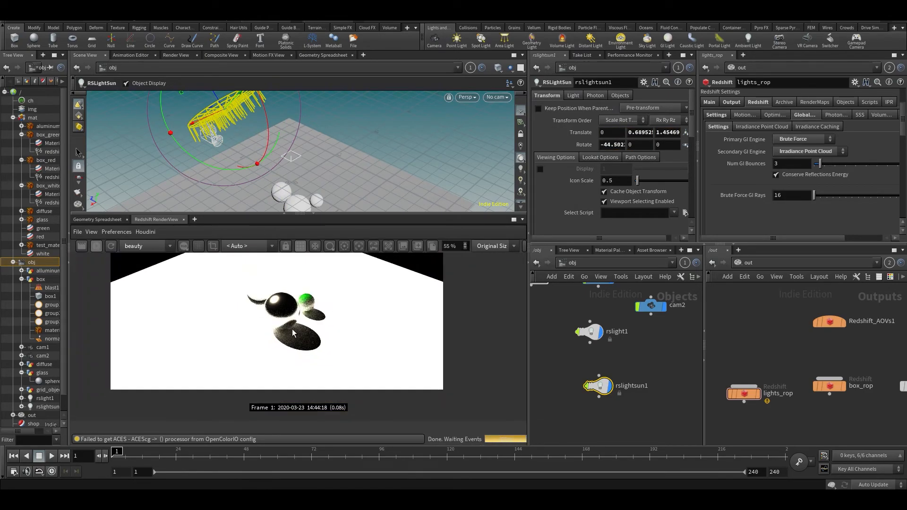
Set the sun light's intensity multiplier to 0.1 and check the spheres in the render
{"action": "left_click", "coordinate": [573, 95]}
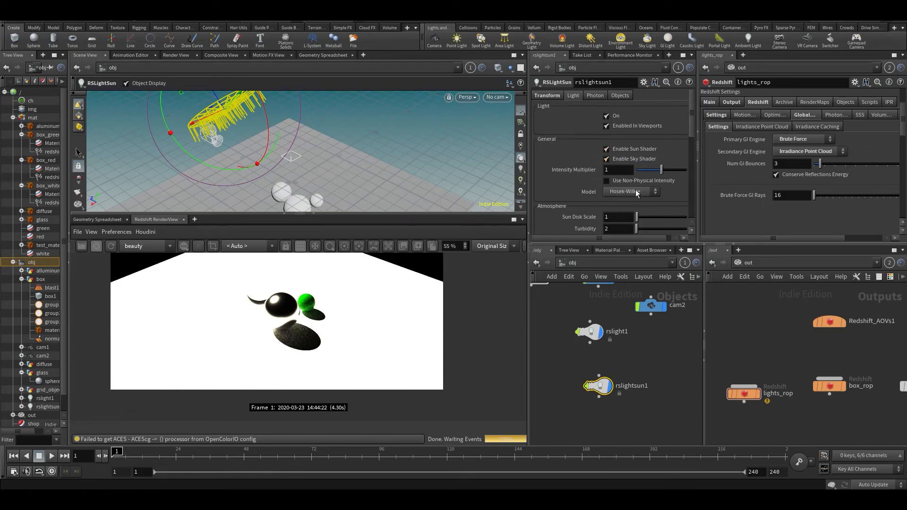
{"action": "type", "text": ".1"}
{"action": "key", "text": "Return"}
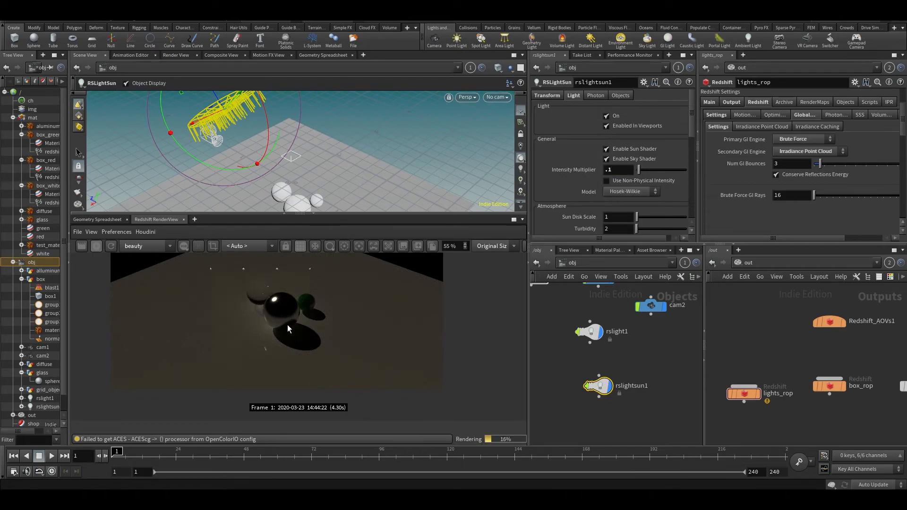
{"action": "scroll", "coordinate": [191, 347], "scroll_direction": "up", "scroll_amount": 1}
Select rslight1 and rslightsun1 together in the object network and delete both lights
{"action": "left_click_drag", "start_coordinate": [575, 422], "coordinate": [616, 321]}
{"action": "middle_click_drag", "start_coordinate": [613, 368], "coordinate": [636, 387]}
{"action": "scroll", "coordinate": [636, 386], "scroll_direction": "down", "scroll_amount": 1}
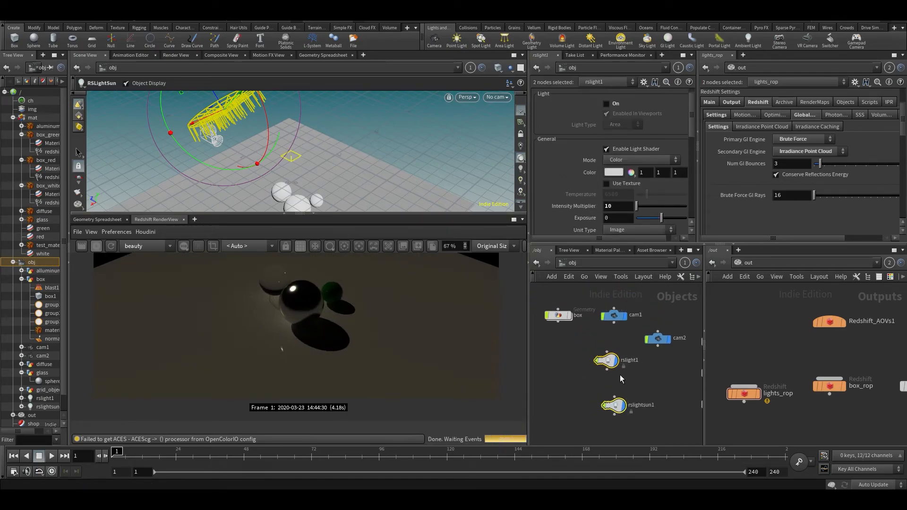
{"action": "scroll", "coordinate": [662, 208], "scroll_direction": "down", "scroll_amount": 2}
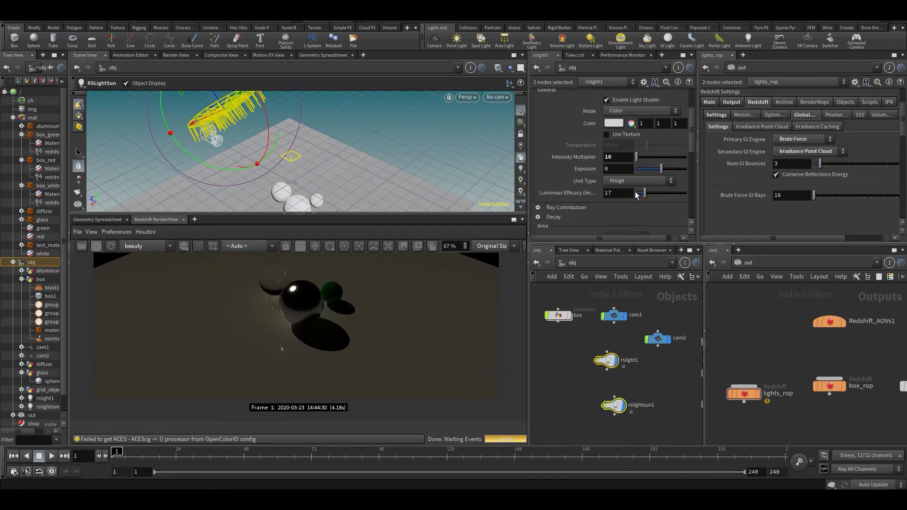
{"action": "scroll", "coordinate": [655, 161], "scroll_direction": "down", "scroll_amount": 3}
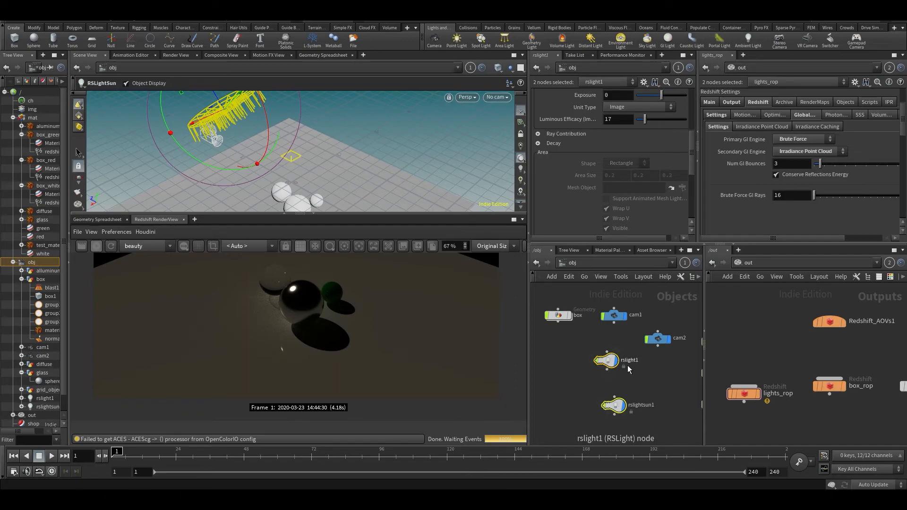
{"action": "key", "text": "Delete"}
Add an RSLightDome node below the cameras in the object network and save the scene
{"action": "key", "text": "Tab"}
{"action": "type", "text": "rs"}
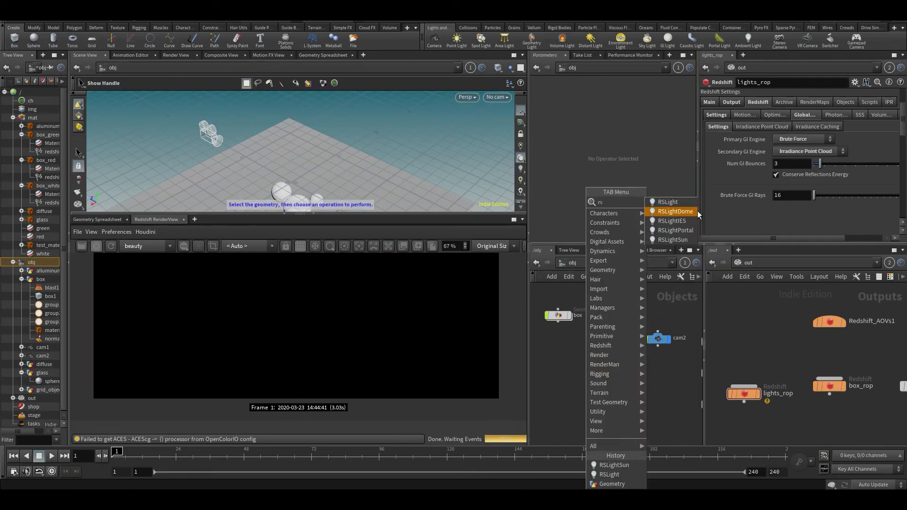
{"action": "left_click", "coordinate": [682, 211]}
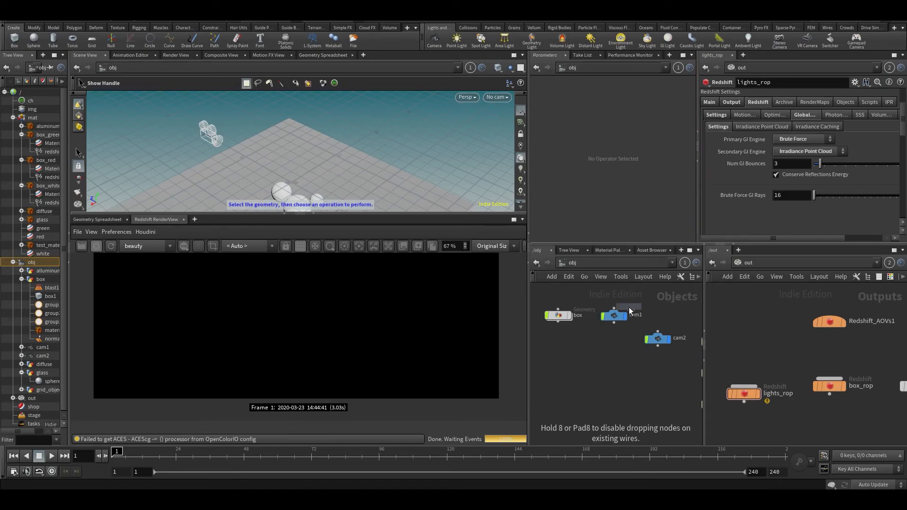
{"action": "left_click", "coordinate": [581, 380]}
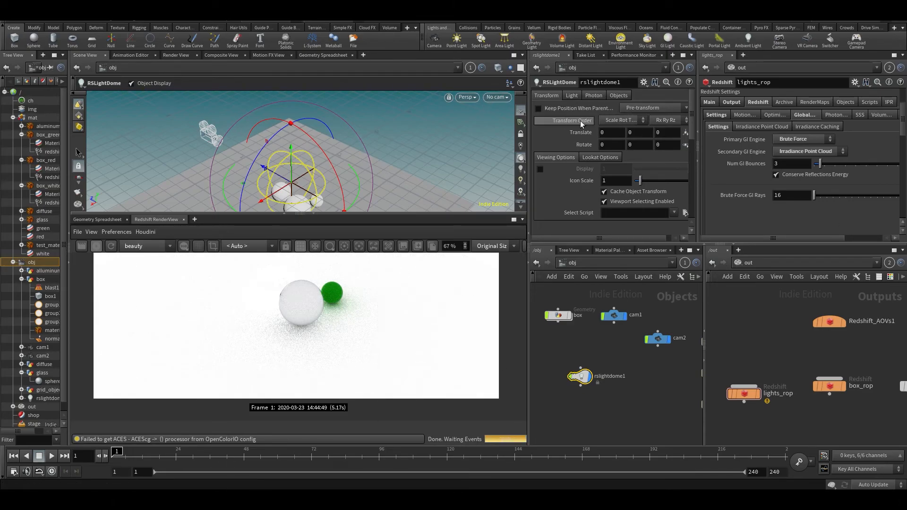
{"action": "scroll", "coordinate": [333, 295], "scroll_direction": "down", "scroll_amount": 3}
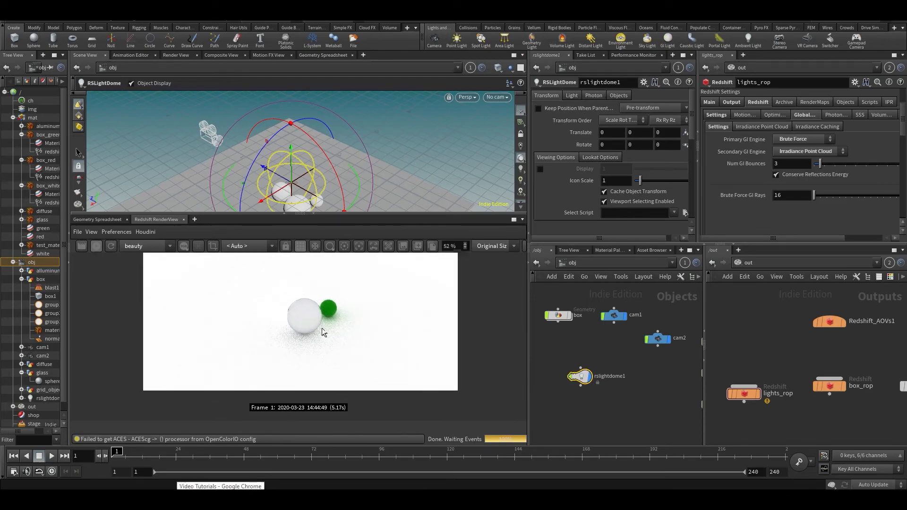
{"action": "left_click", "coordinate": [608, 411]}
{"action": "key", "text": "ctrl+s"}
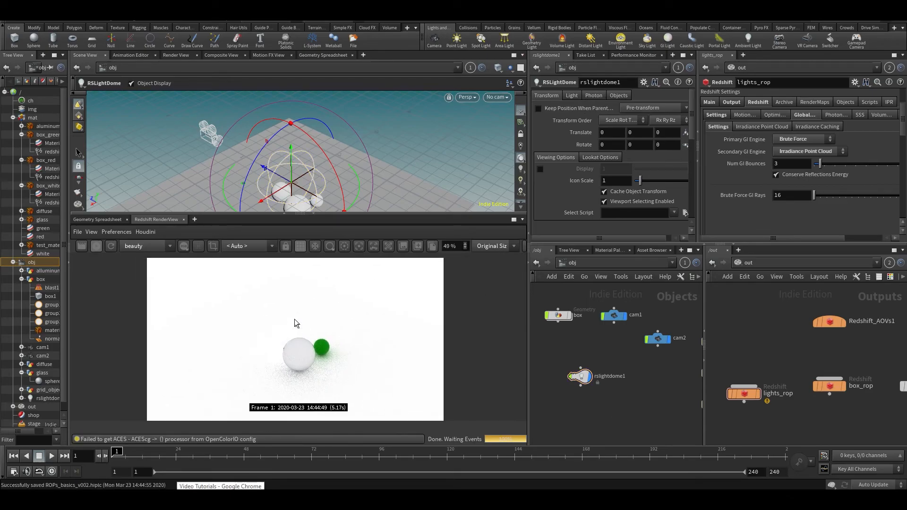
{"action": "left_click_drag", "start_coordinate": [581, 376], "coordinate": [600, 368]}
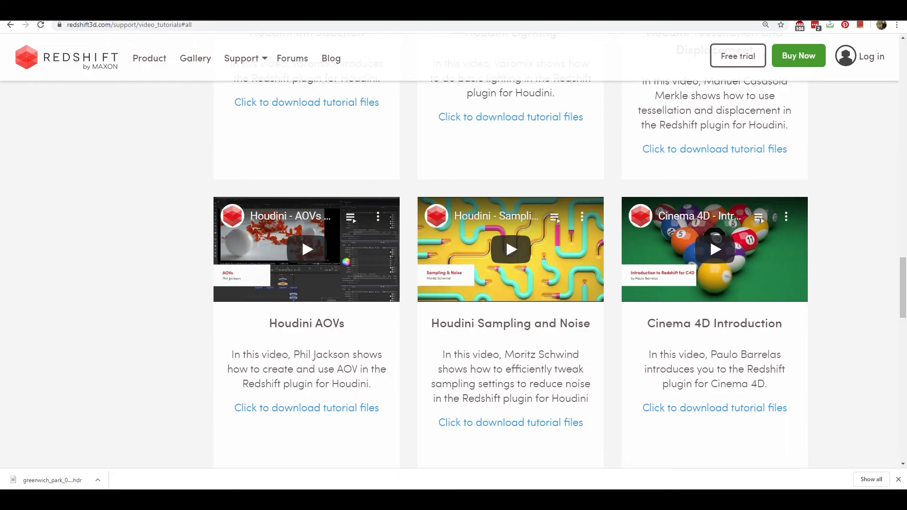
Open the HDRI Haven HDRIs page in a new Chrome tab, look over it, and return to Houdini
{"action": "key", "text": "ctrl+t"}
{"action": "type", "text": "hdriha"}
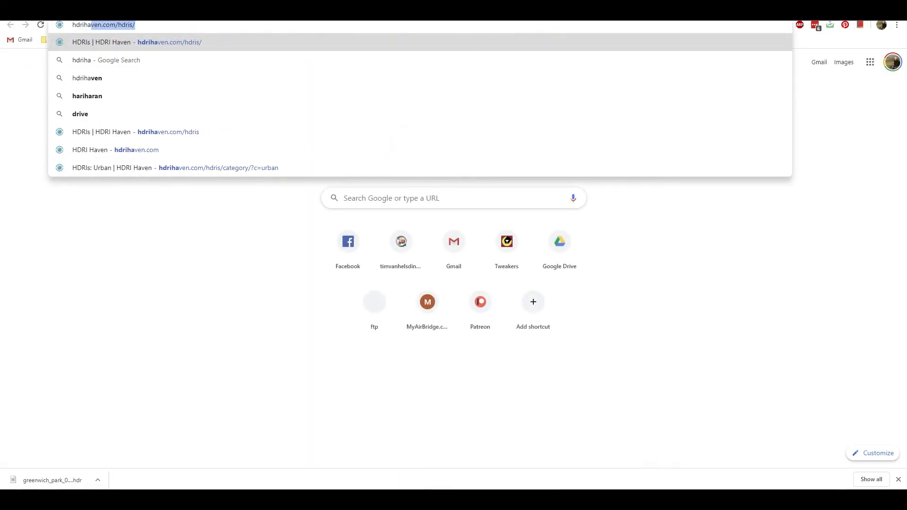
{"action": "key", "text": "Return"}
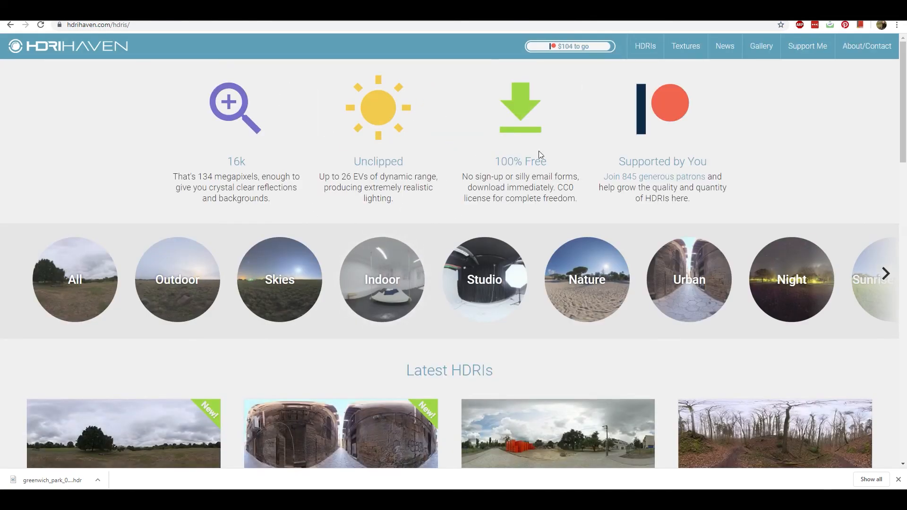
{"action": "scroll", "coordinate": [614, 149], "scroll_direction": "down", "scroll_amount": 1}
{"action": "scroll", "coordinate": [672, 154], "scroll_direction": "up", "scroll_amount": 1}
{"action": "left_click", "coordinate": [841, 7]}
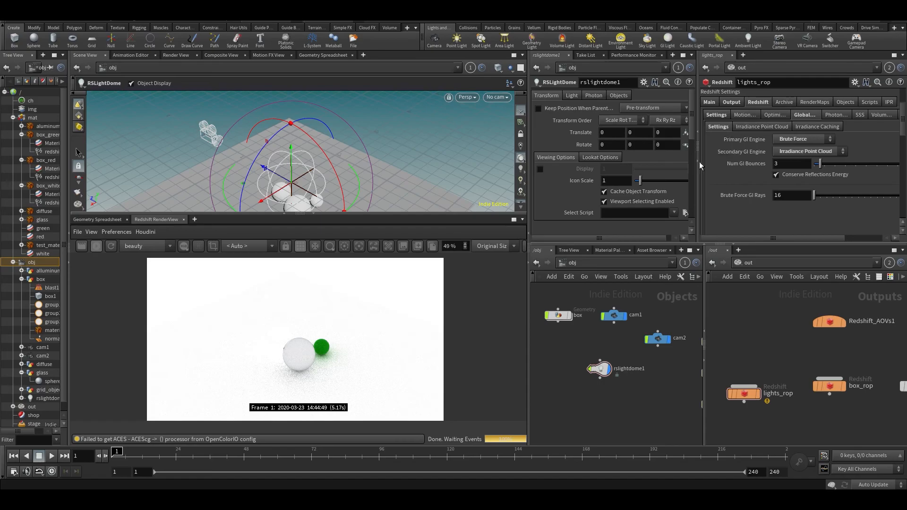
Load greenwich_park_03_2k.hdr from the $HIP/hdri folder as the dome light's dome map
{"action": "left_click", "coordinate": [571, 96]}
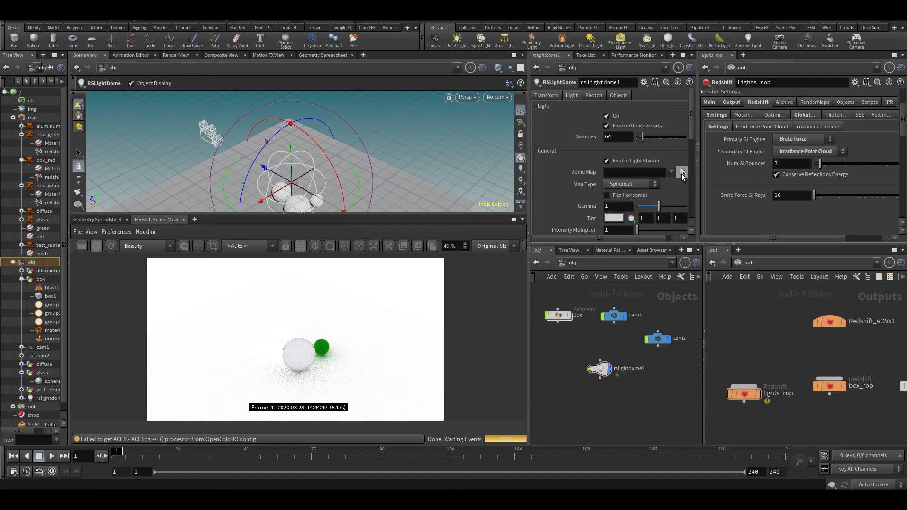
{"action": "left_click", "coordinate": [681, 172]}
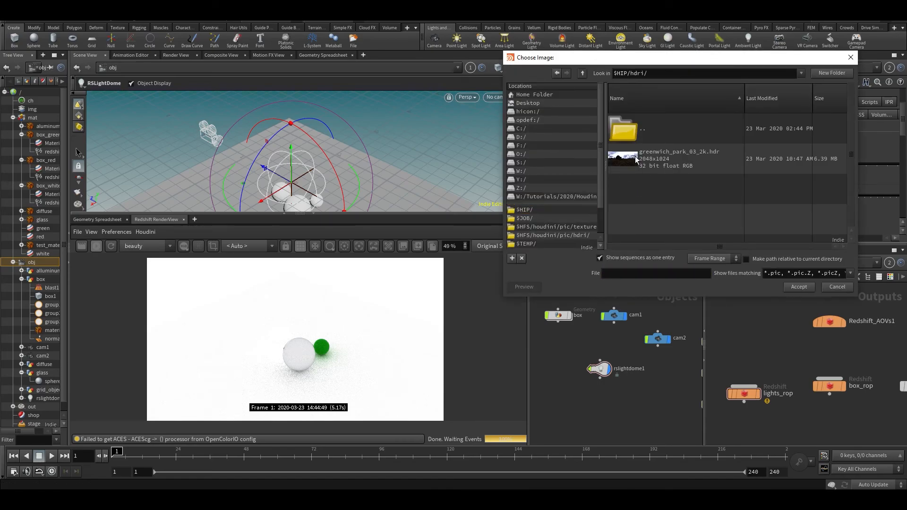
{"action": "double_click", "coordinate": [636, 160]}
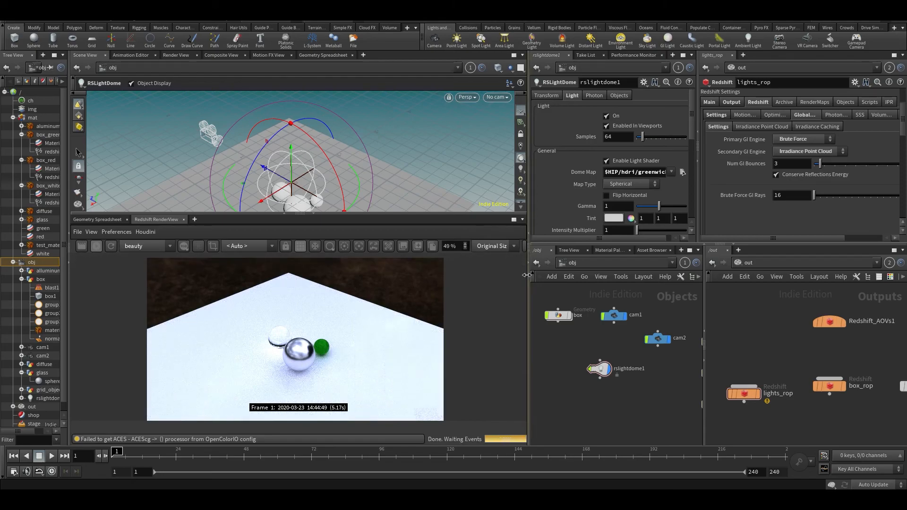
Widen the Redshift RenderView, show its display settings, and set the display mode to Rec.709
{"action": "left_click_drag", "start_coordinate": [530, 276], "coordinate": [588, 276]}
{"action": "left_click", "coordinate": [578, 246]}
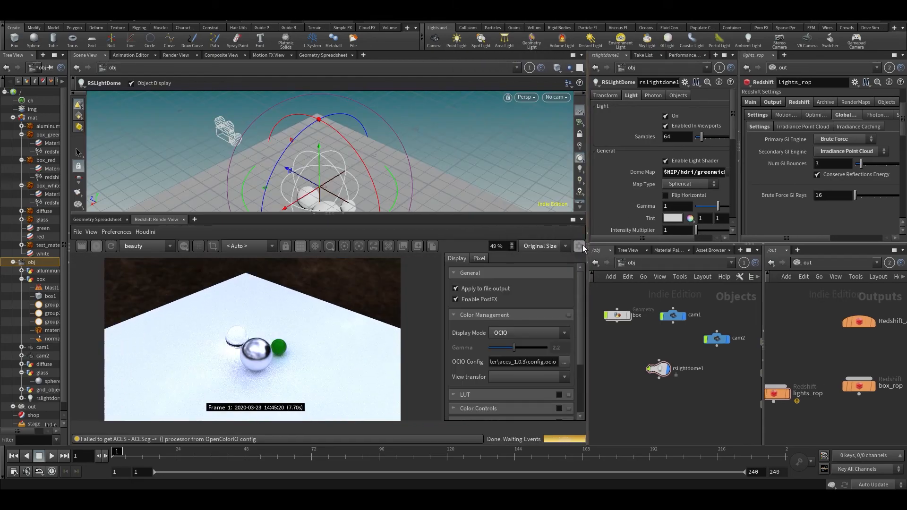
{"action": "left_click", "coordinate": [507, 333]}
{"action": "left_click", "coordinate": [501, 358]}
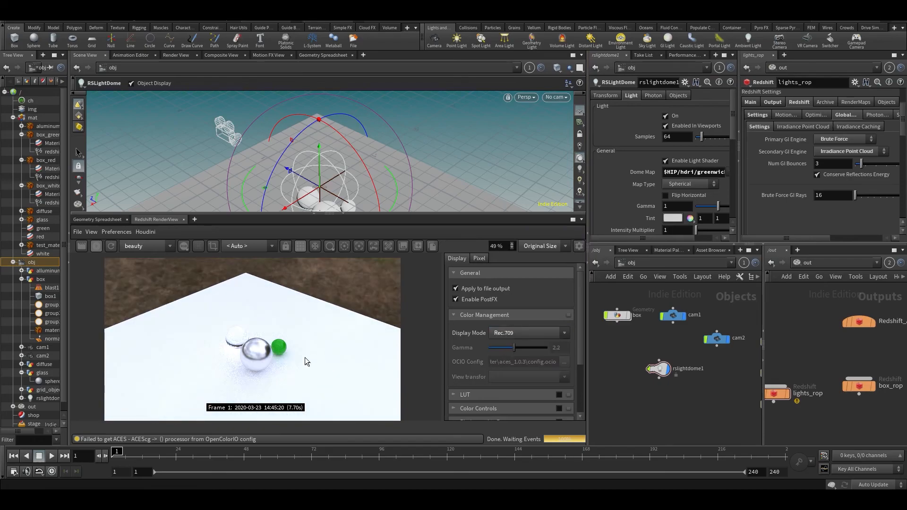
{"action": "scroll", "coordinate": [307, 361], "scroll_direction": "down", "scroll_amount": 1}
{"action": "left_click", "coordinate": [507, 335]}
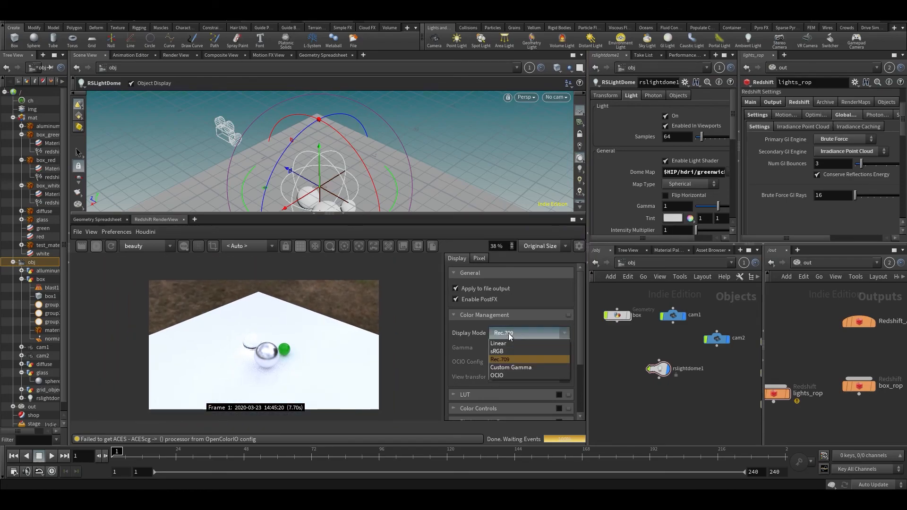
{"action": "left_click", "coordinate": [425, 381]}
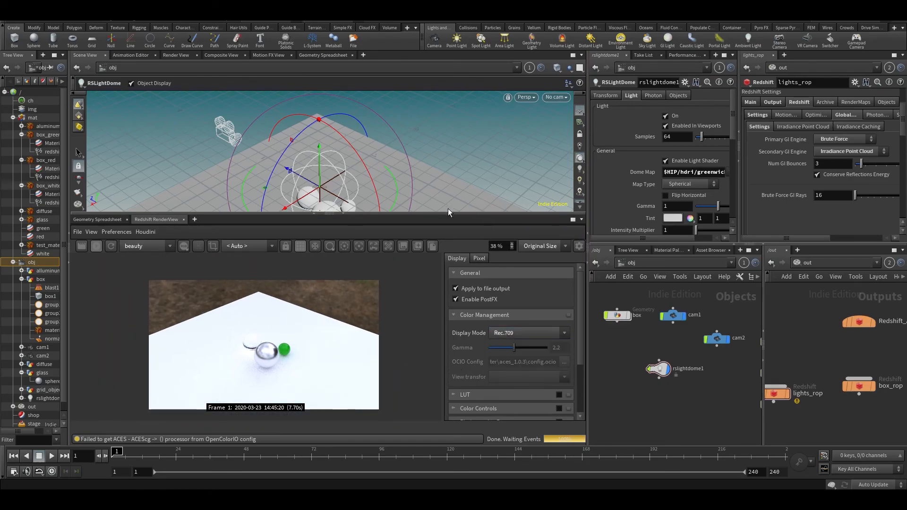
Look through cam2 in the scene viewport so the render uses that camera's view
{"action": "middle_click_drag", "start_coordinate": [382, 164], "coordinate": [387, 141], "text": "alt"}
{"action": "left_click", "coordinate": [555, 97]}
{"action": "left_click", "coordinate": [559, 144]}
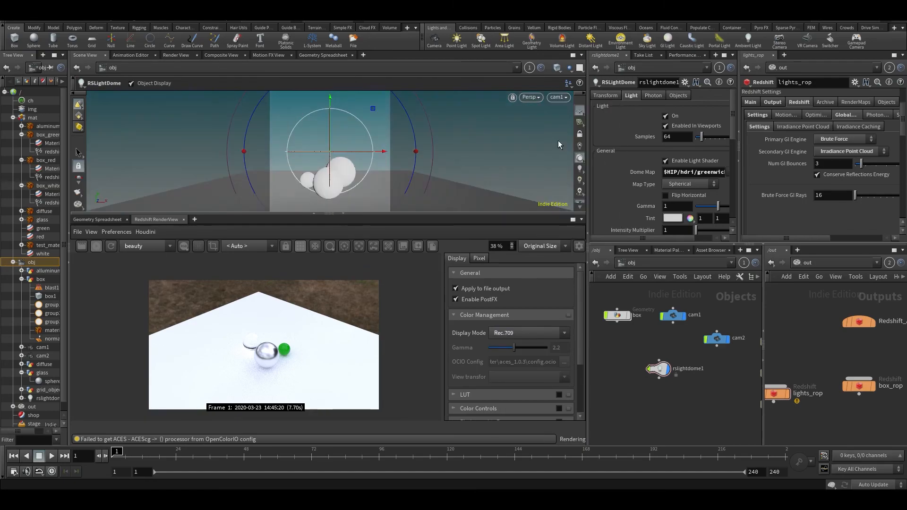
{"action": "left_click", "coordinate": [558, 98]}
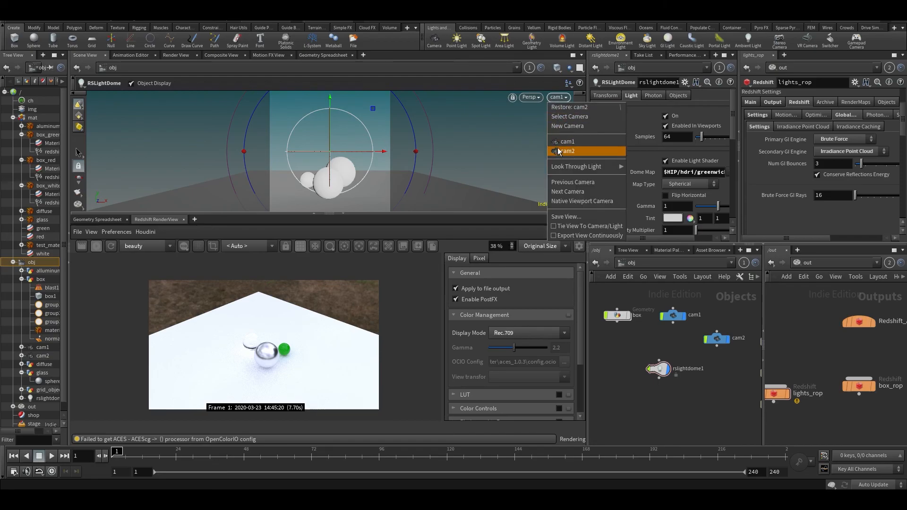
{"action": "left_click", "coordinate": [561, 153]}
{"action": "key", "text": "Escape"}
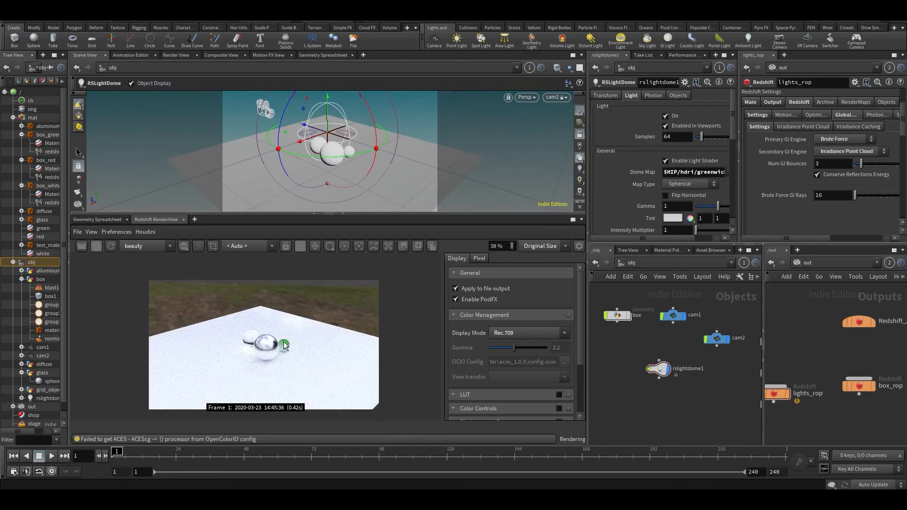
Inspect the spheres in the dome-lit render, save the scene, and move the rslightdome1 node below box
{"action": "scroll", "coordinate": [228, 380], "scroll_direction": "up", "scroll_amount": 5}
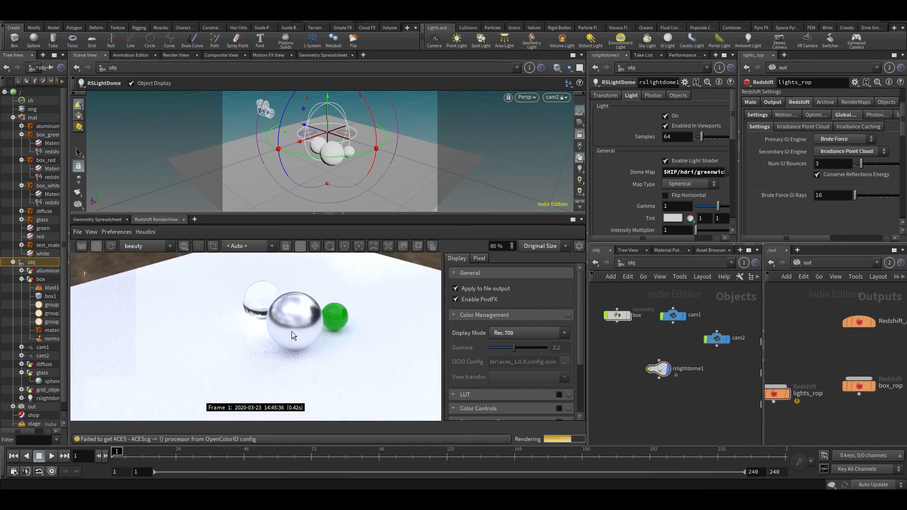
{"action": "scroll", "coordinate": [307, 378], "scroll_direction": "down", "scroll_amount": 3}
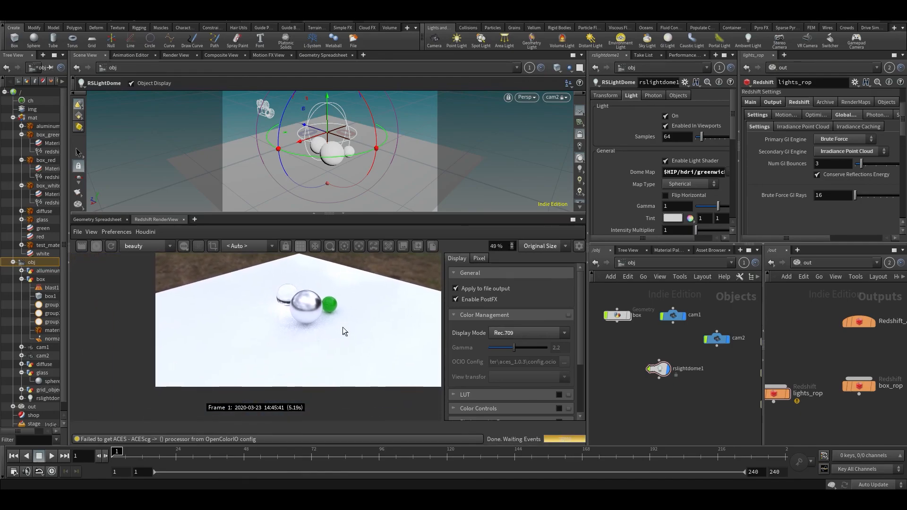
{"action": "key", "text": "ctrl+s"}
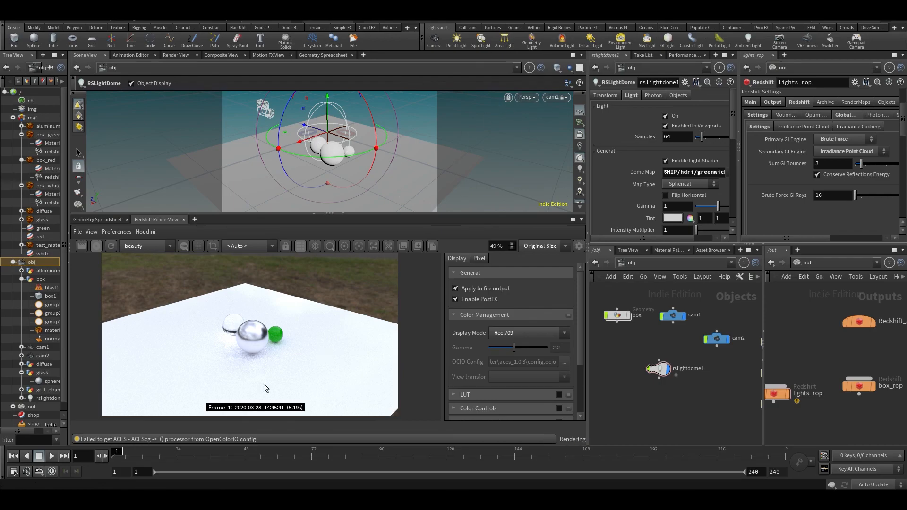
{"action": "scroll", "coordinate": [268, 388], "scroll_direction": "up", "scroll_amount": 3}
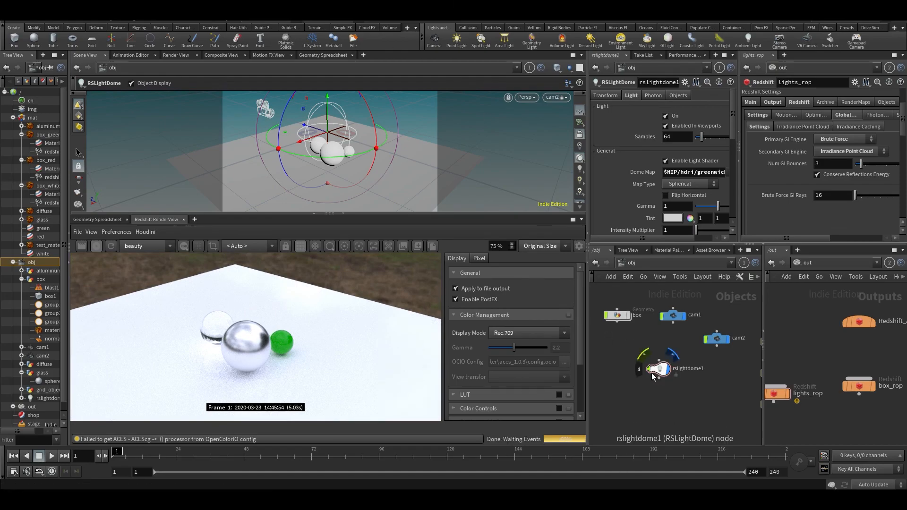
{"action": "left_click_drag", "start_coordinate": [651, 373], "coordinate": [605, 360]}
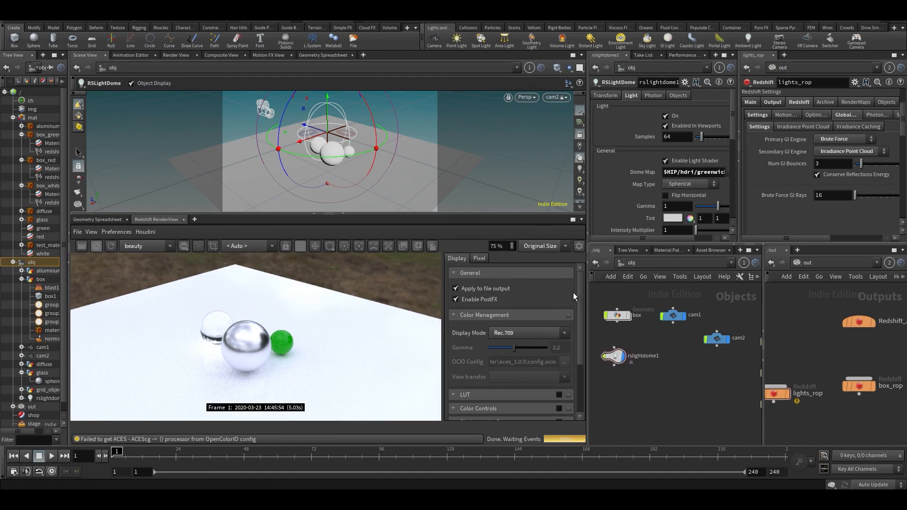